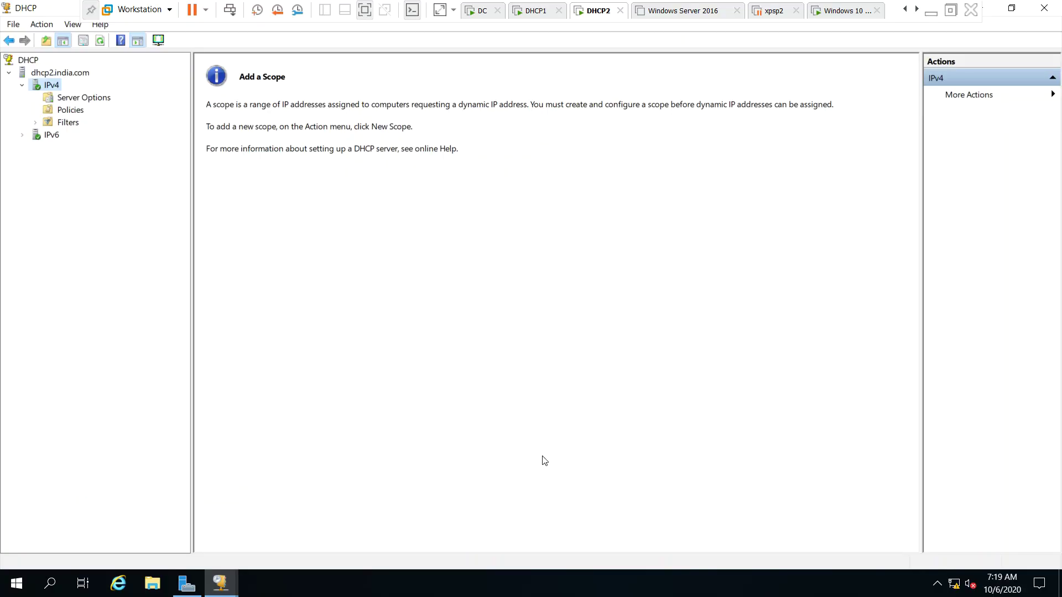
# Check the DHCP1, DHCP2 and DC VMs, then select IPv4 under server 192.168.1.3 in the DC's DHCP console.
pyautogui.click(528, 14)
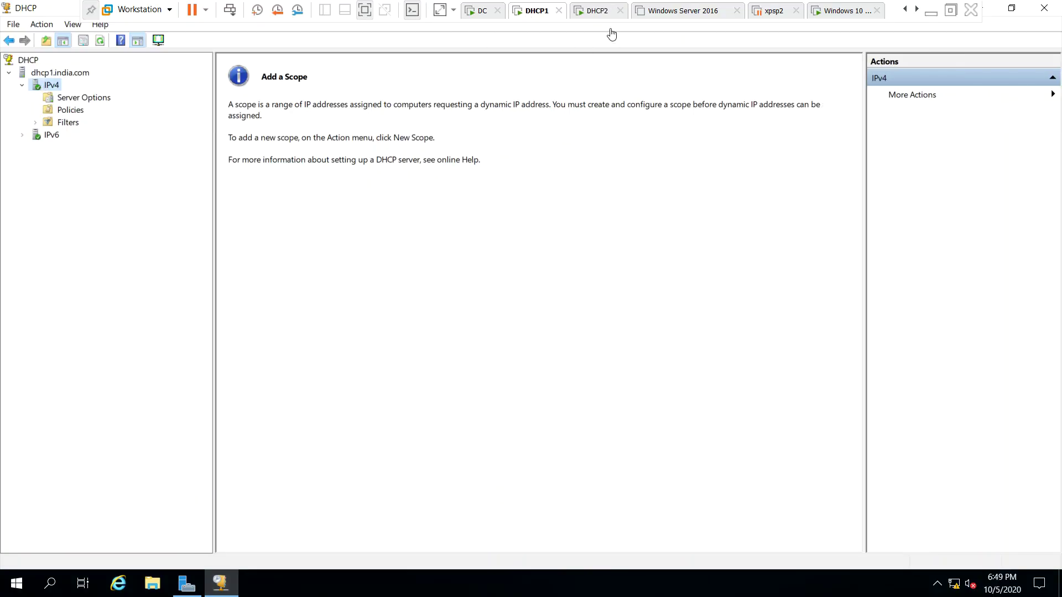
pyautogui.click(595, 14)
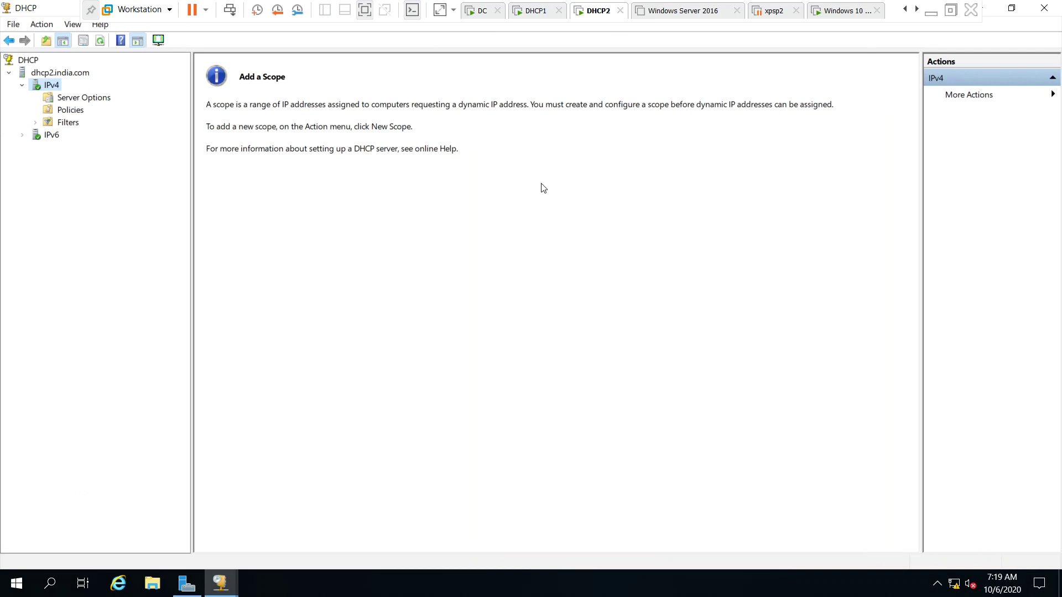
pyautogui.click(477, 15)
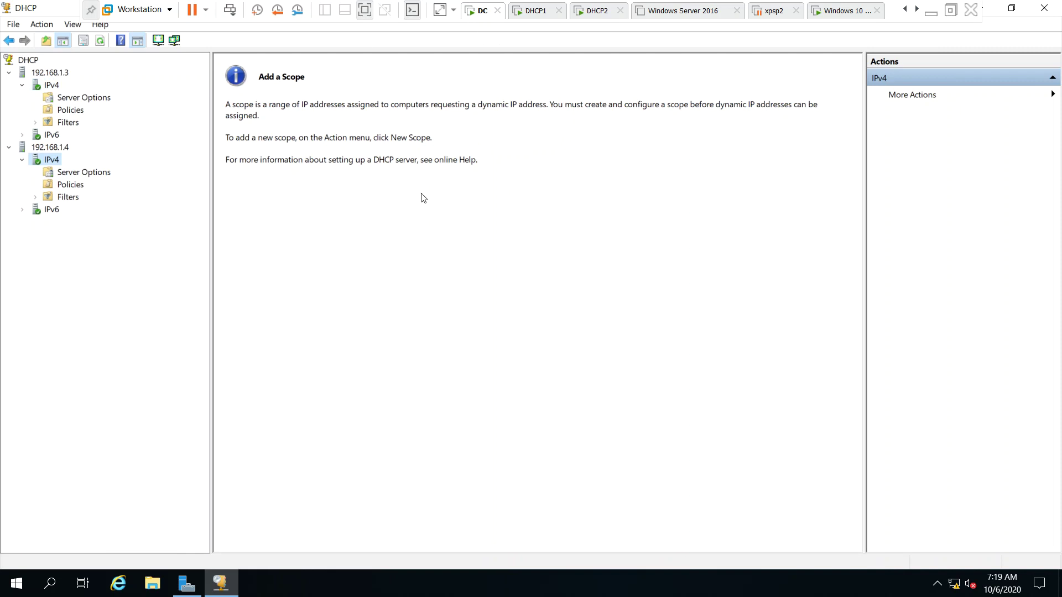
pyautogui.click(56, 87)
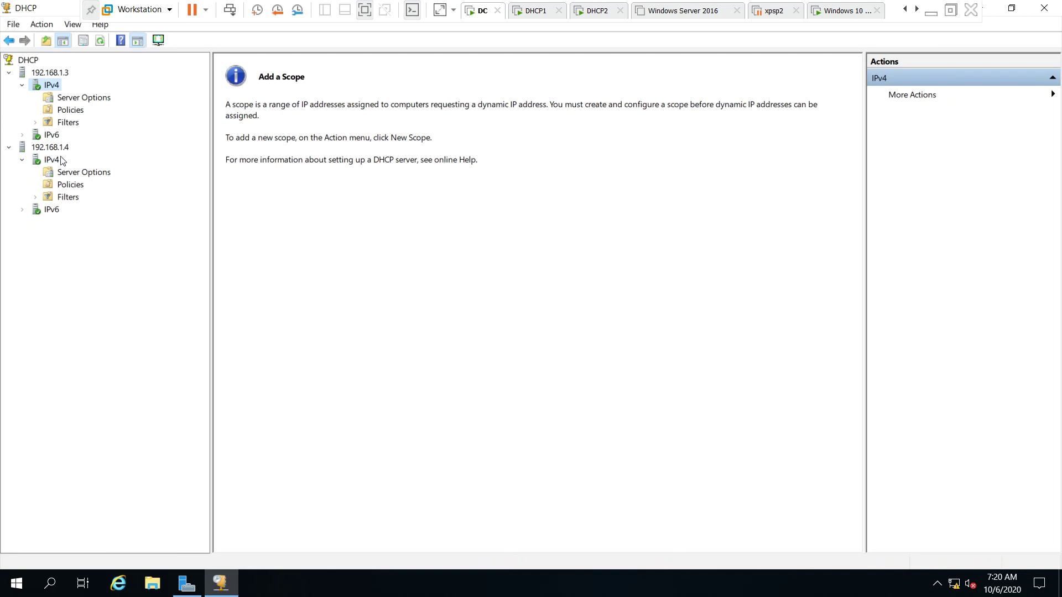
pyautogui.click(51, 147)
pyautogui.click(58, 84)
# Start a new scope on 192.168.1.3 and name it 'Failover DHCP'.
pyautogui.rightClick(53, 87)
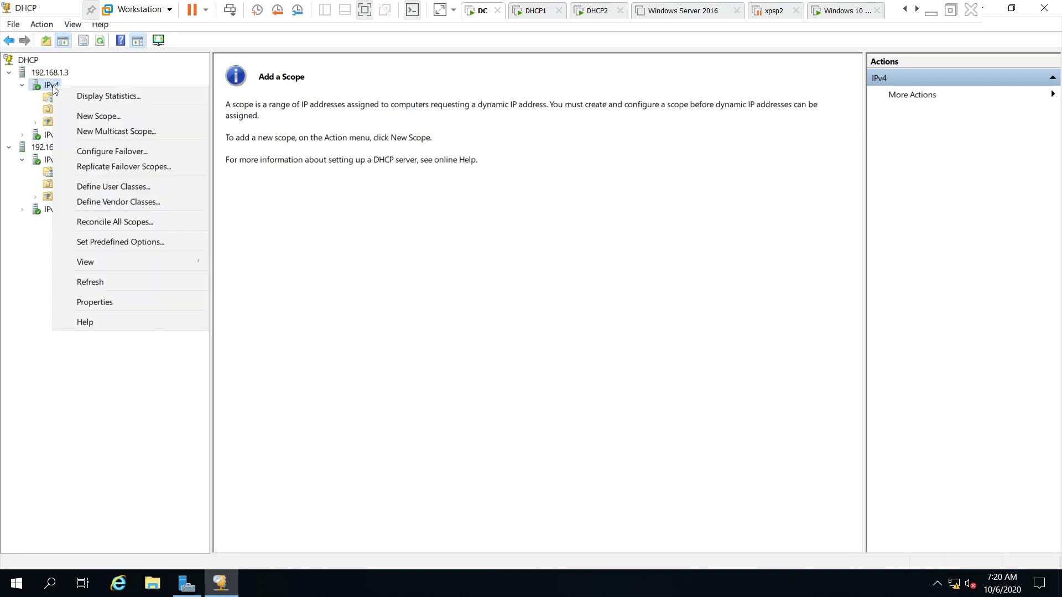
pyautogui.click(104, 116)
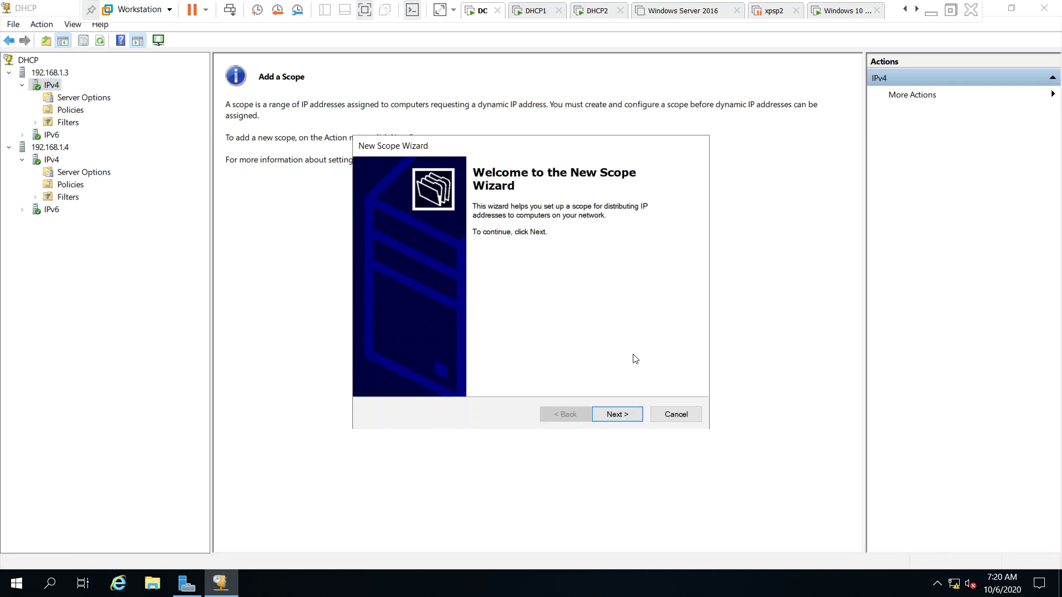
pyautogui.click(616, 415)
pyautogui.click(551, 245)
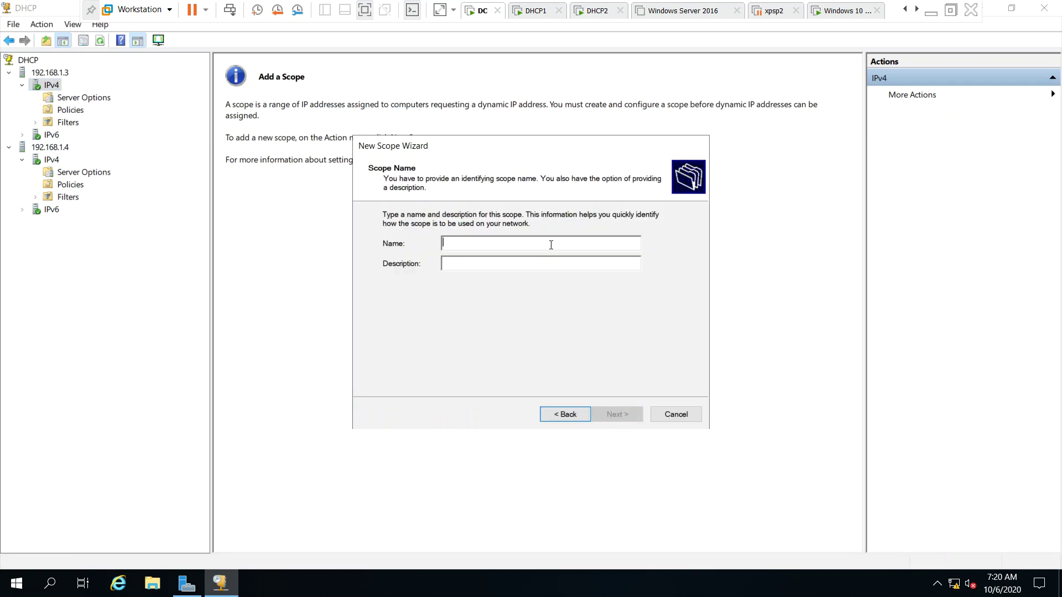
pyautogui.write('F')
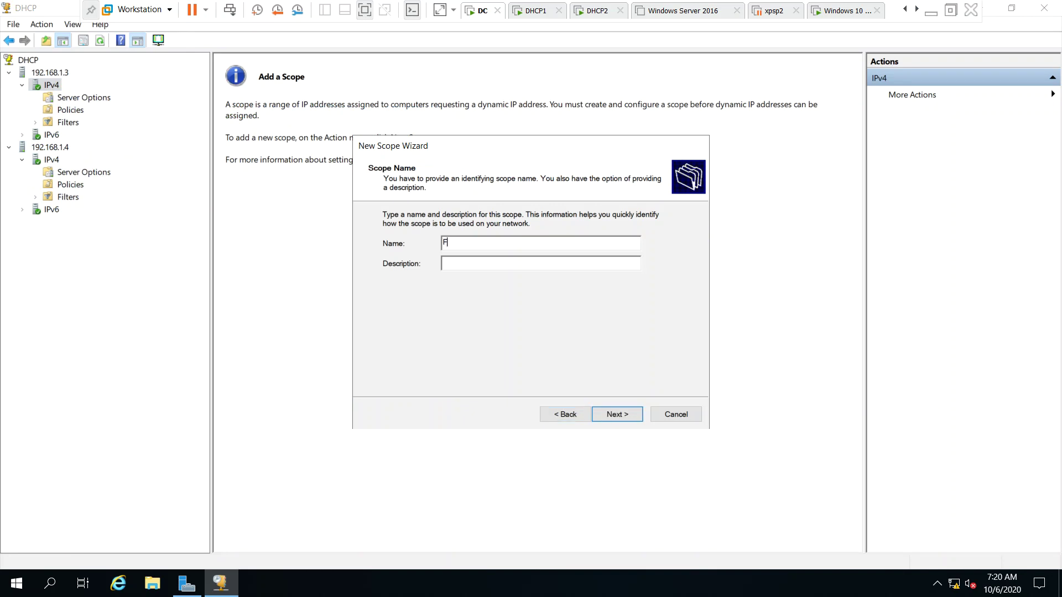
pyautogui.write('ailover DHCP')
pyautogui.press('Return')
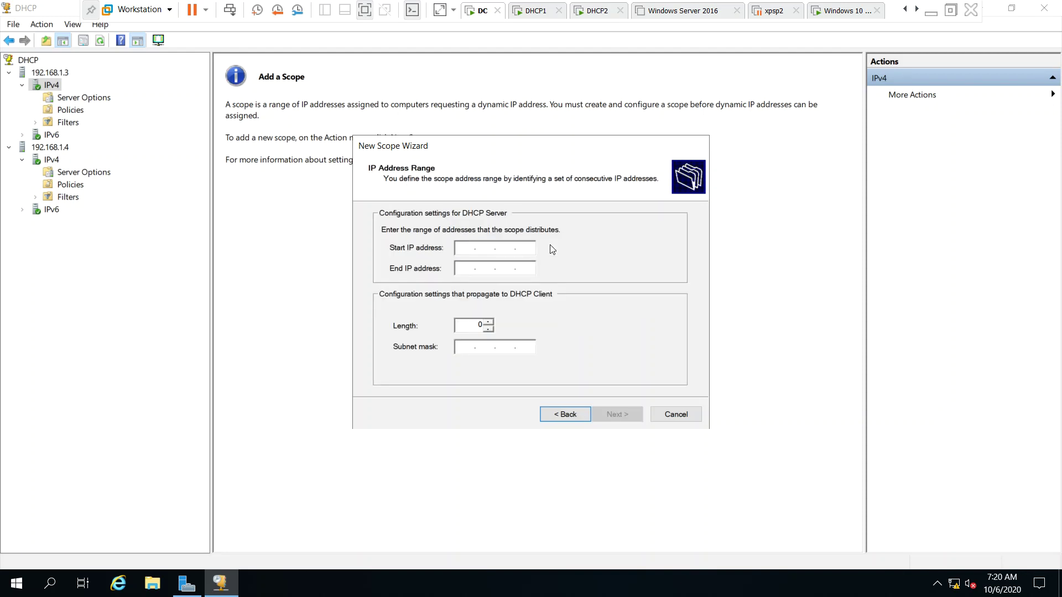
# Enter the scope address range 192.168.1.10 to 192.168.1.254.
pyautogui.write('192.168.1.10')
pyautogui.press('Tab')
pyautogui.write('192 . 168 . 1 . ')
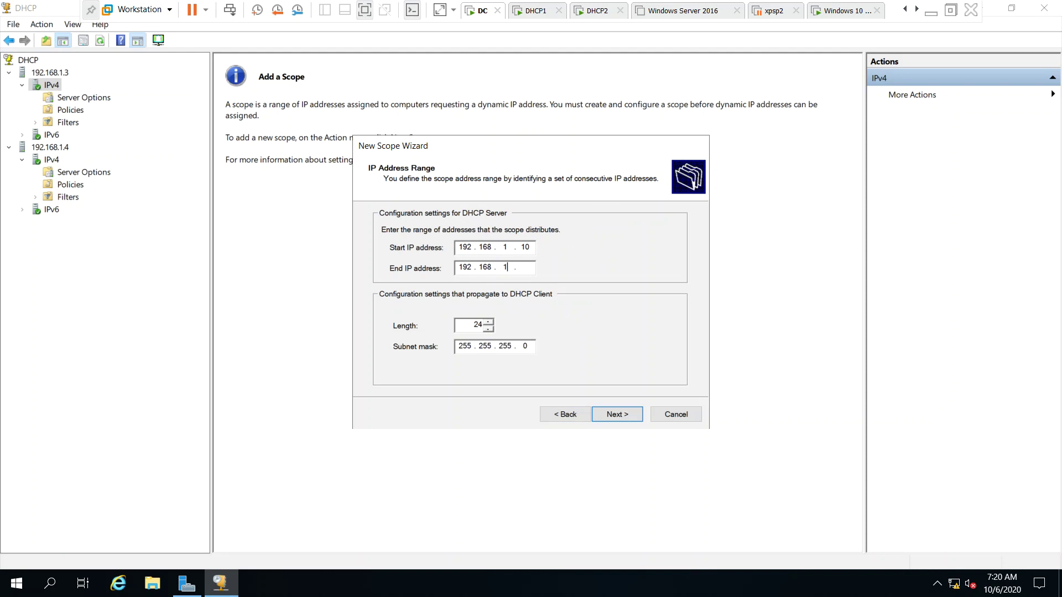
pyautogui.write('254')
# Exclude addresses 192.168.1.12 through 192.168.1.15 from the scope.
pyautogui.click(616, 416)
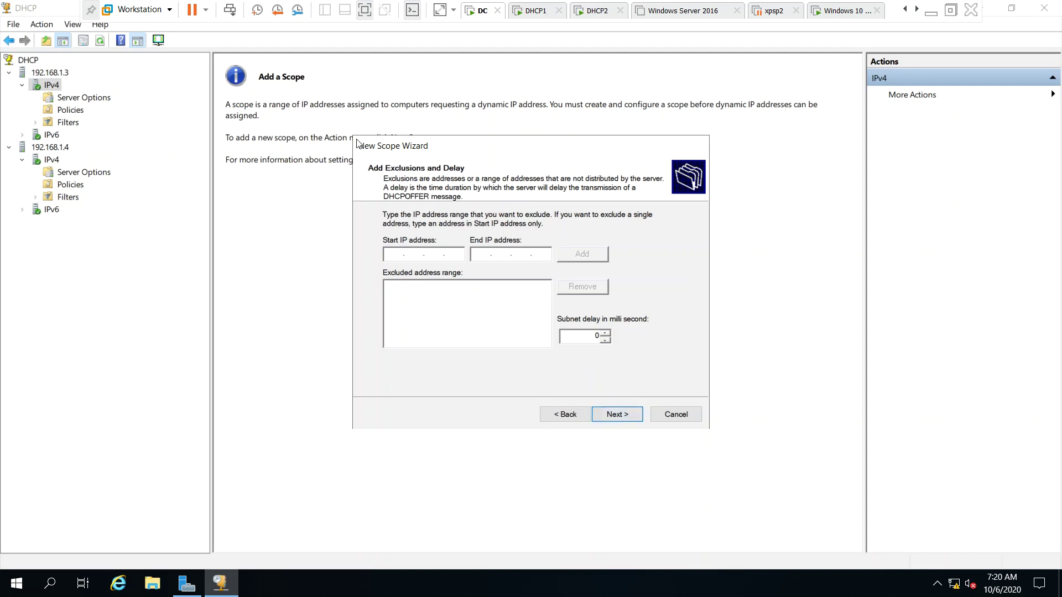
pyautogui.write('192.168.1.12')
pyautogui.press('Tab')
pyautogui.write('192.168.1.15')
pyautogui.press('Tab')
pyautogui.press('Return')
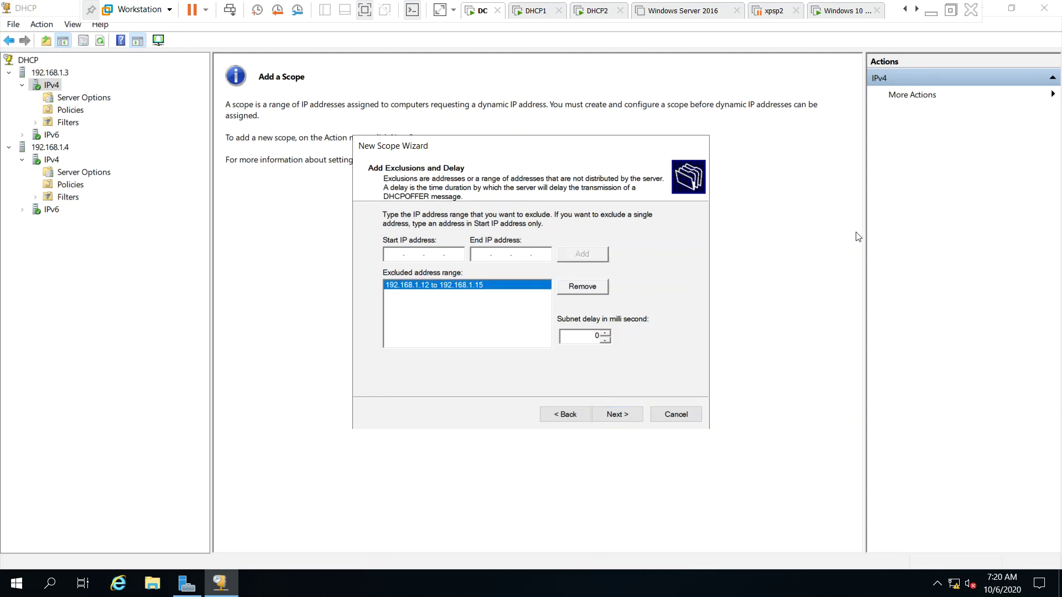
# Set the lease duration to 3 days, 3 hours and 3 minutes.
pyautogui.click(636, 414)
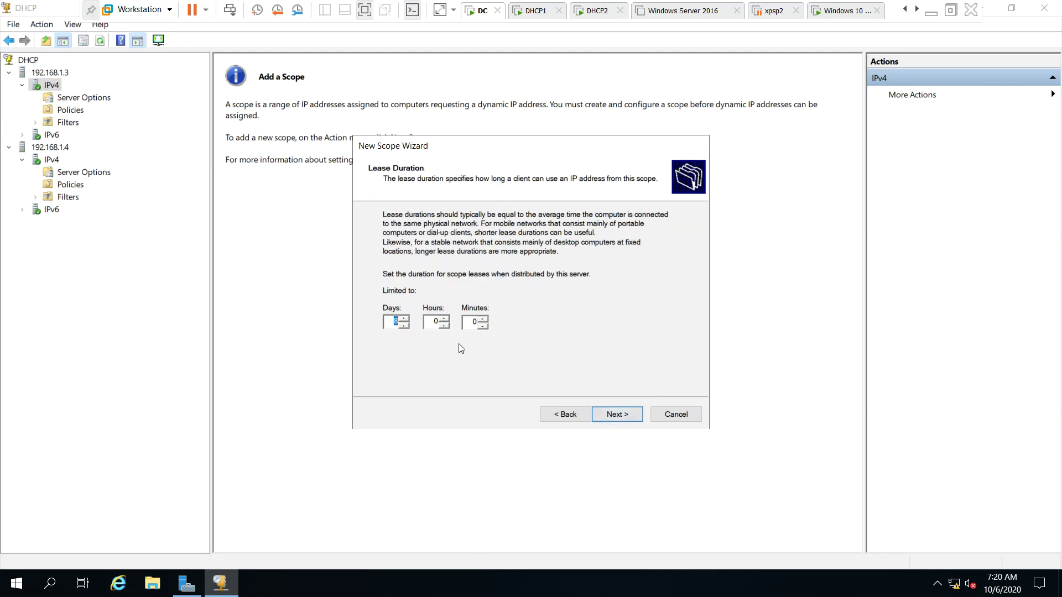
pyautogui.write('3')
pyautogui.press('Tab')
pyautogui.write('3')
pyautogui.press('Tab')
pyautogui.write('3')
# Configure scope options now, adding 192.168.1.1 as the default gateway.
pyautogui.click(613, 411)
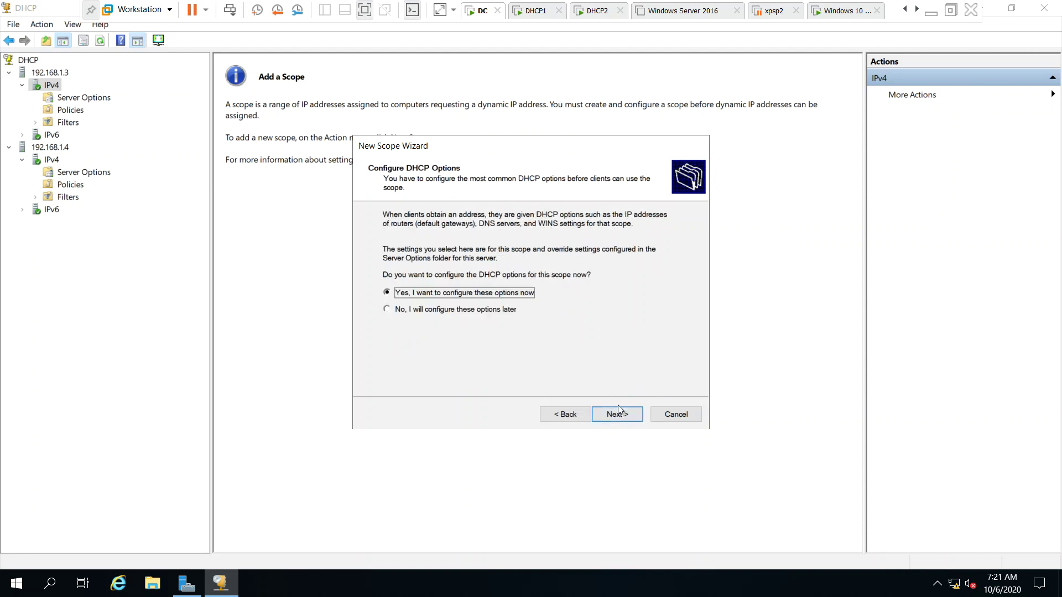
pyautogui.click(618, 412)
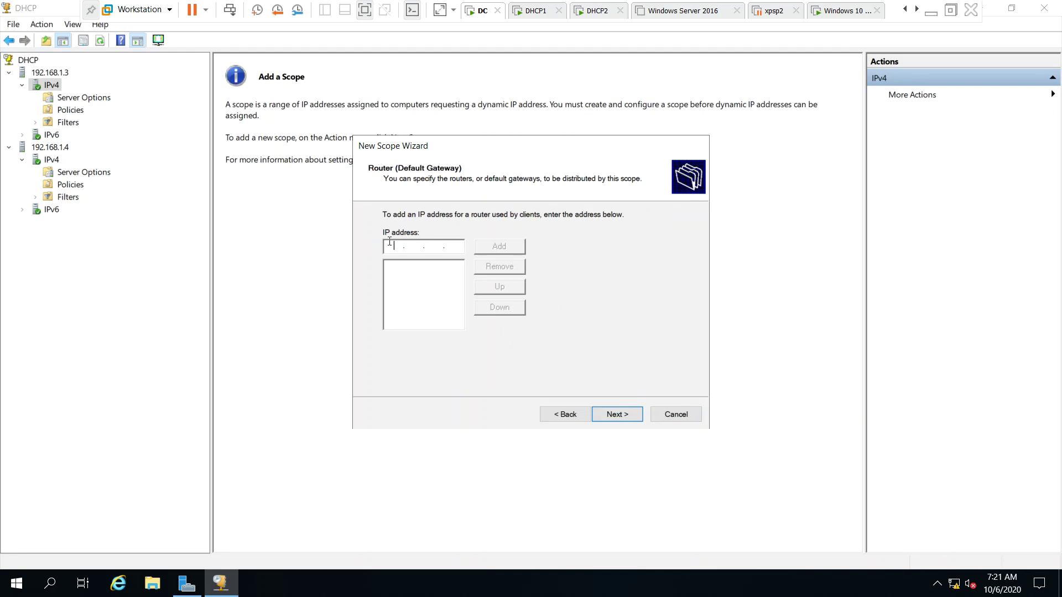
pyautogui.write('192.168.1.1')
pyautogui.click(490, 247)
# Accept DNS server 192.168.1.2, skip WINS, and activate and finish the scope.
pyautogui.click(626, 414)
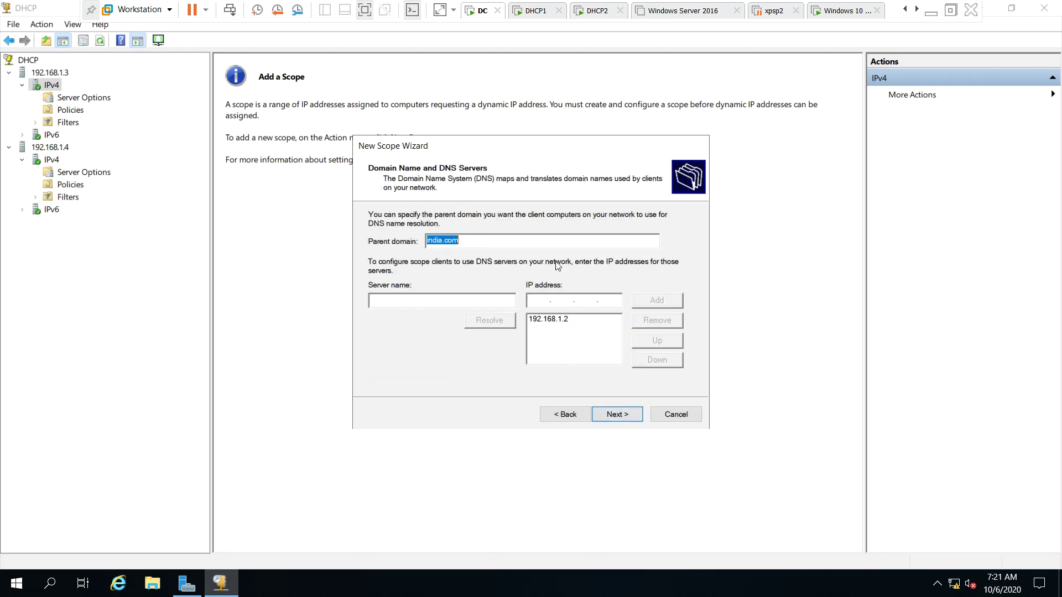
pyautogui.click(559, 321)
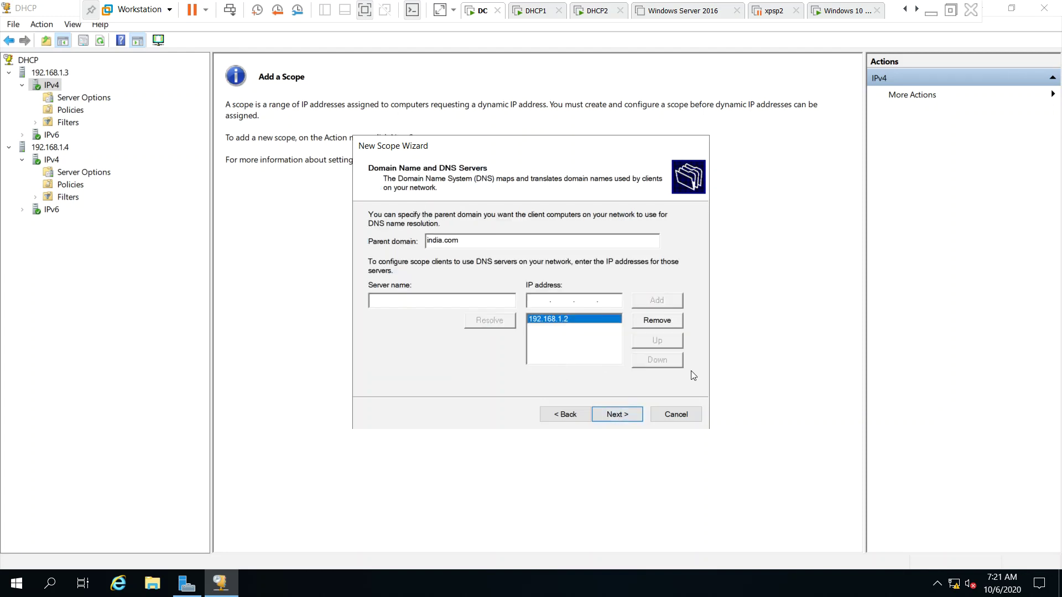
pyautogui.click(621, 416)
pyautogui.click(622, 416)
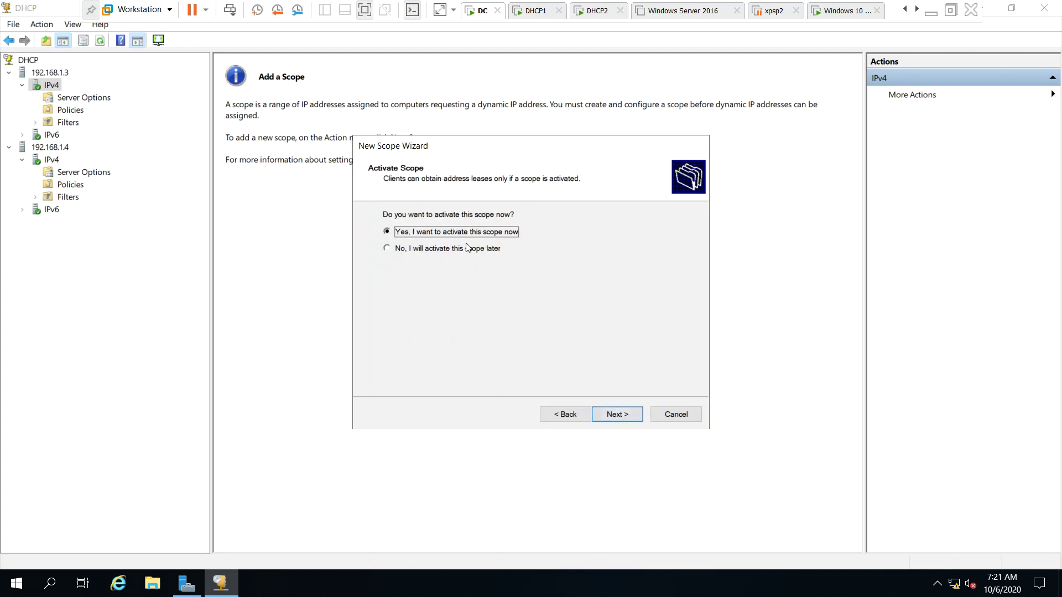
pyautogui.click(622, 414)
pyautogui.click(620, 414)
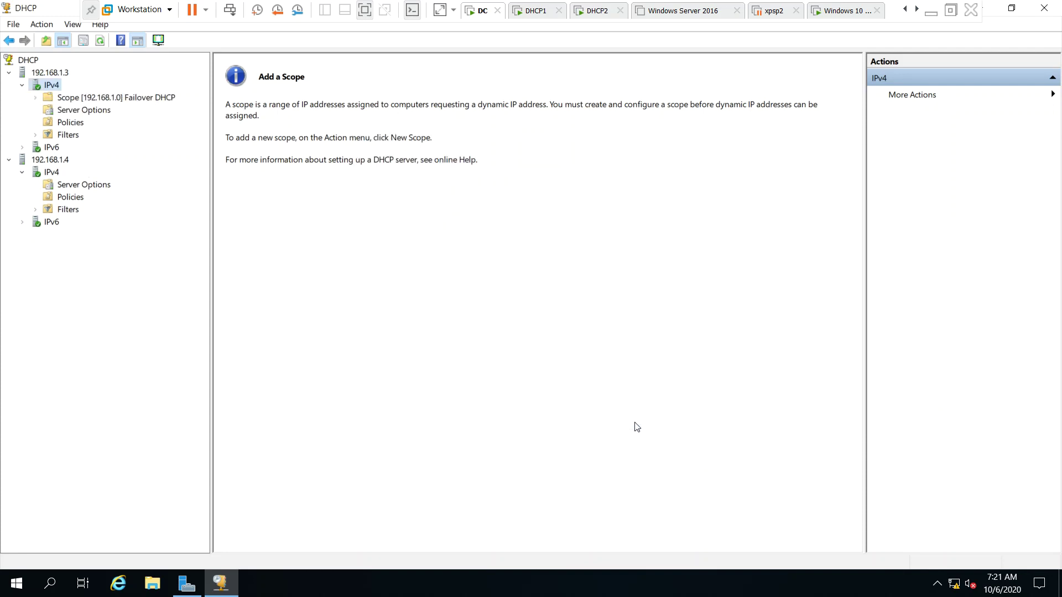
# Refresh the scope list, expand Failover DHCP and refresh its empty Address Leases list.
pyautogui.rightClick(49, 84)
pyautogui.click(103, 295)
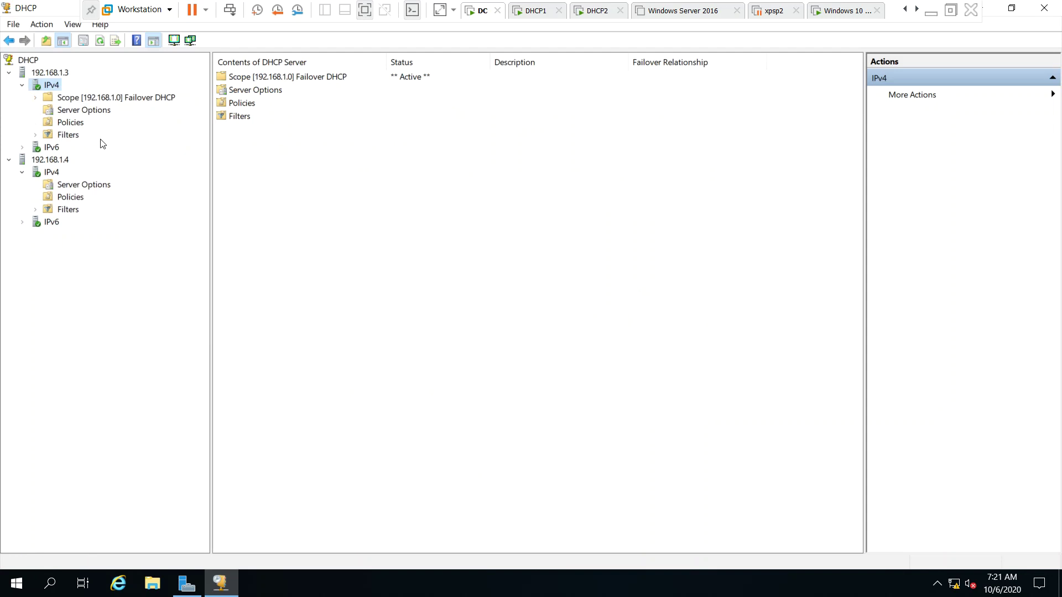
pyautogui.doubleClick(131, 102)
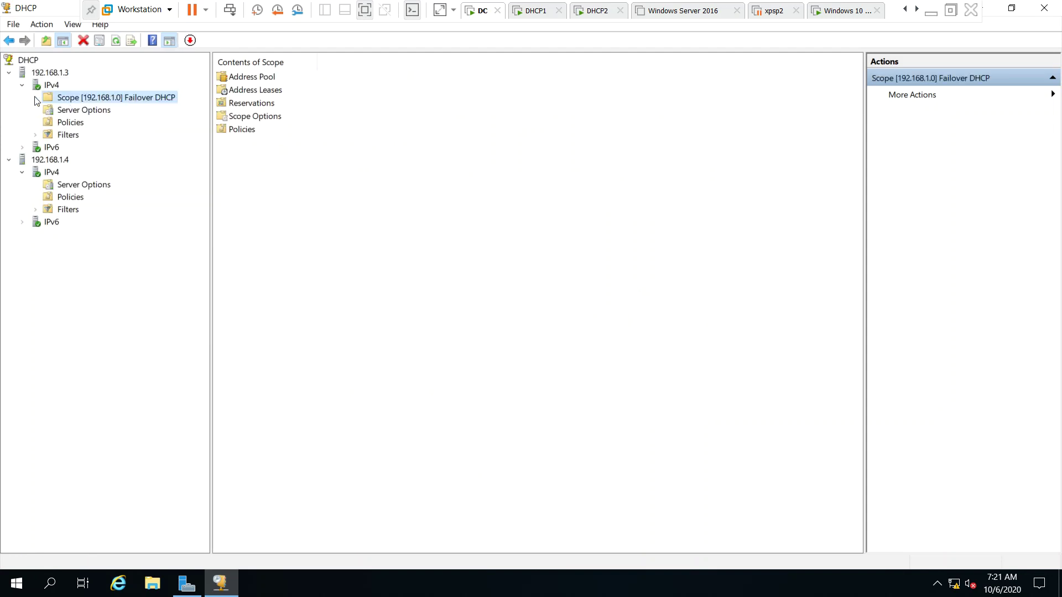
pyautogui.click(89, 111)
pyautogui.click(94, 122)
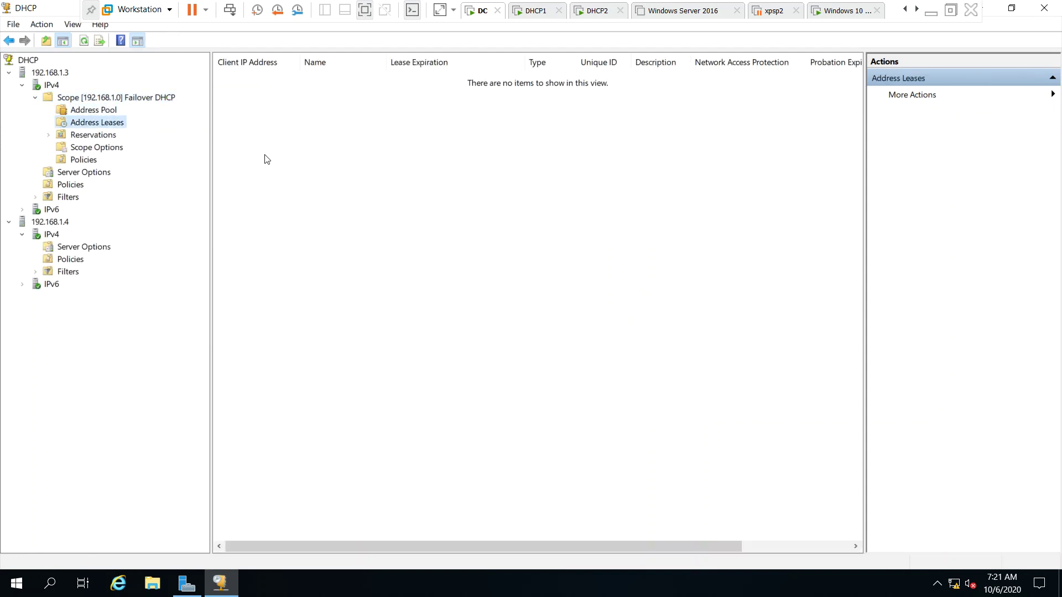
pyautogui.rightClick(317, 209)
pyautogui.click(373, 222)
# Refresh the Address Pool, showing 192.168.1.10–192.168.1.254 with 192.168.1.12–192.168.1.15 excluded.
pyautogui.click(106, 114)
pyautogui.rightClick(332, 201)
pyautogui.click(369, 233)
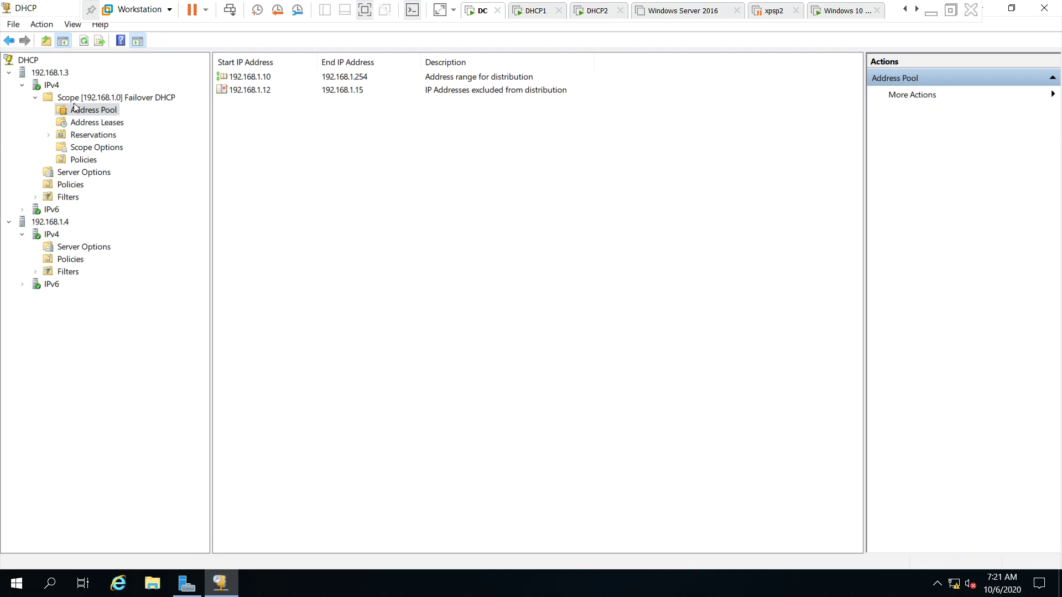
pyautogui.click(123, 100)
pyautogui.rightClick(123, 103)
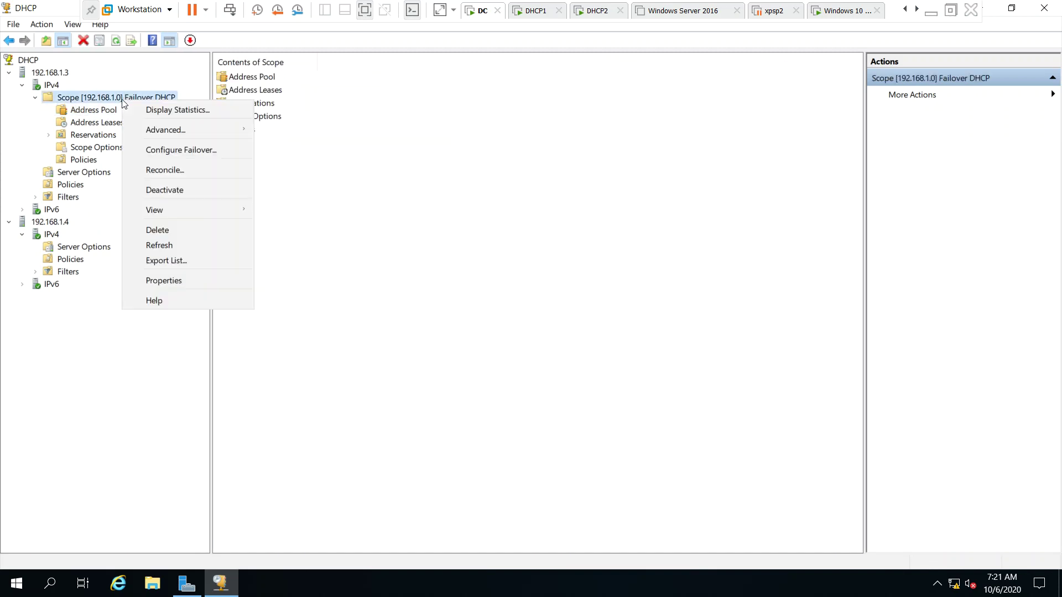
pyautogui.moveTo(154, 130)
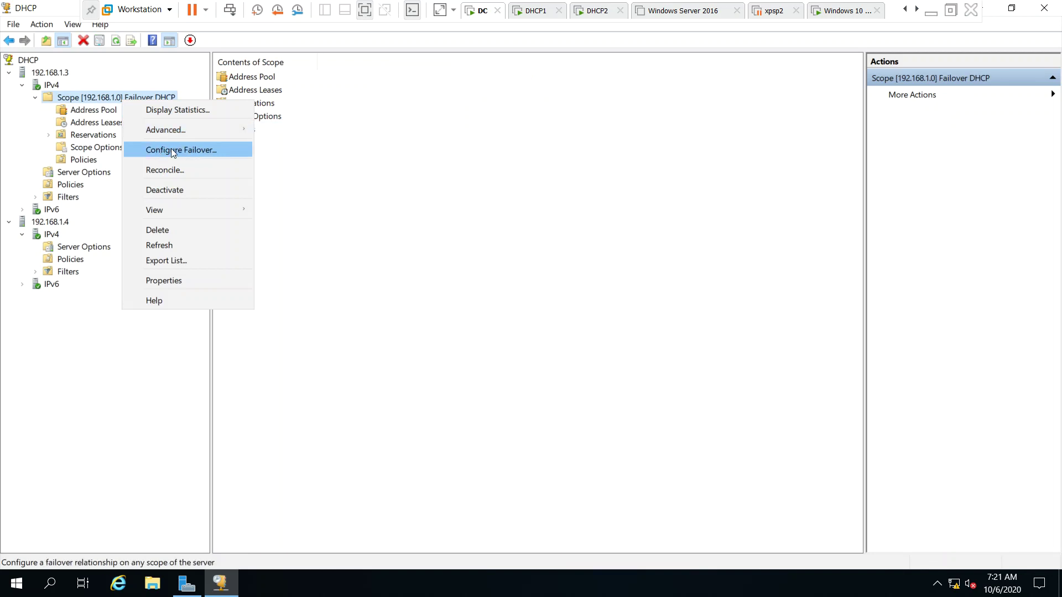
# Choose Configure Failover for the Failover DHCP scope 192.168.1.0.
pyautogui.click(164, 149)
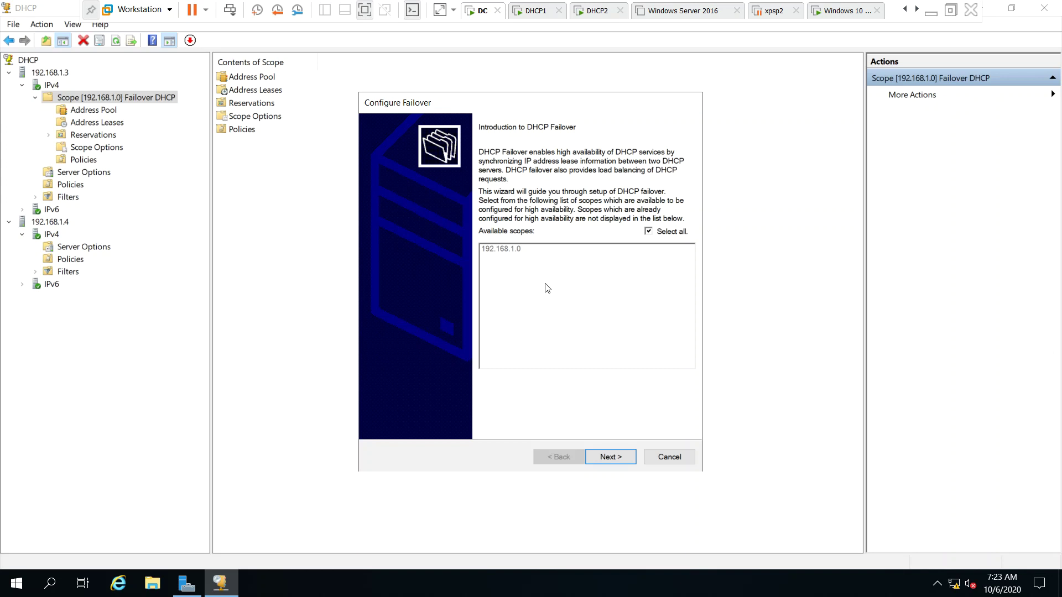
# Add the authorized server dhcp2.india.com (192.168.1.4) as the failover partner.
pyautogui.click(619, 460)
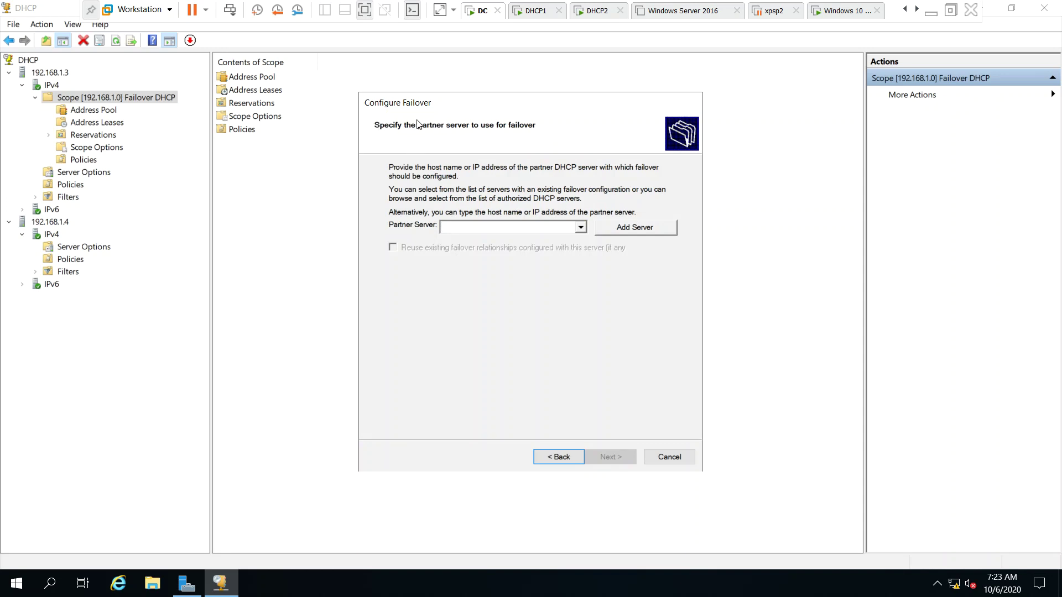
pyautogui.click(580, 227)
pyautogui.click(582, 228)
pyautogui.click(636, 228)
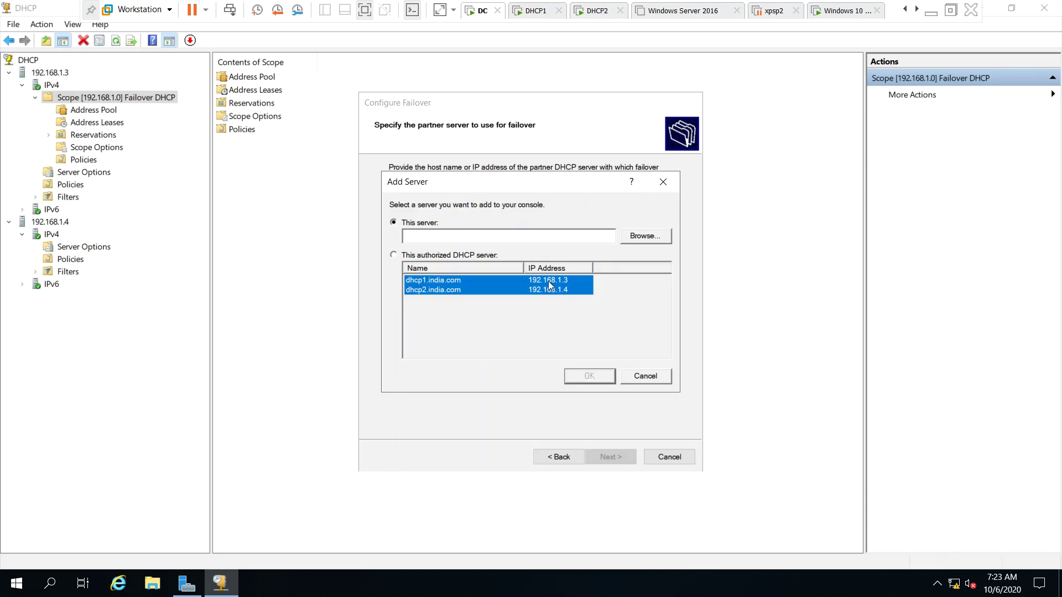
pyautogui.click(424, 257)
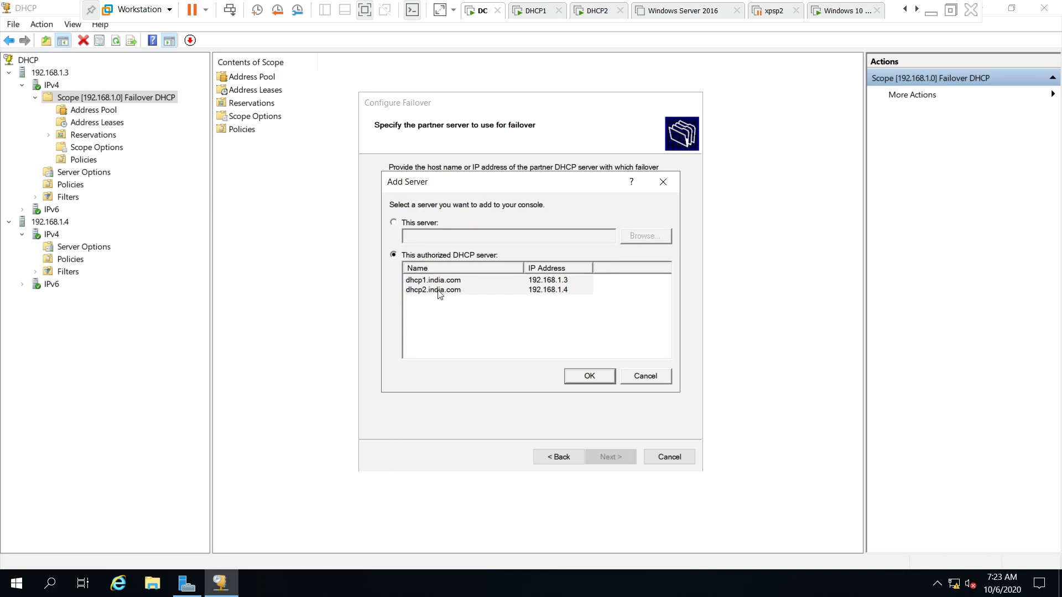
pyautogui.click(556, 290)
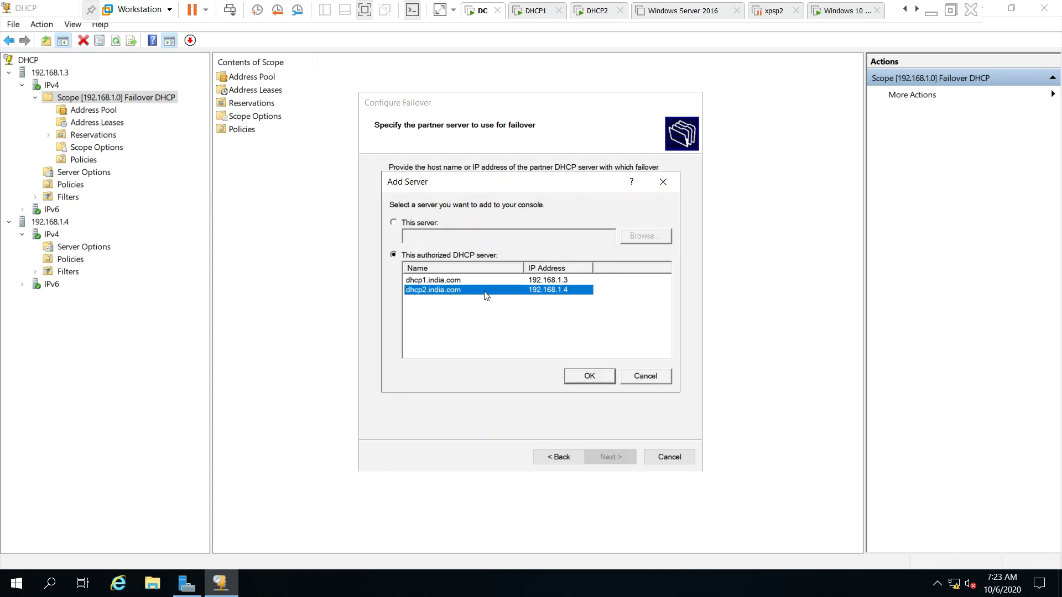
pyautogui.click(588, 379)
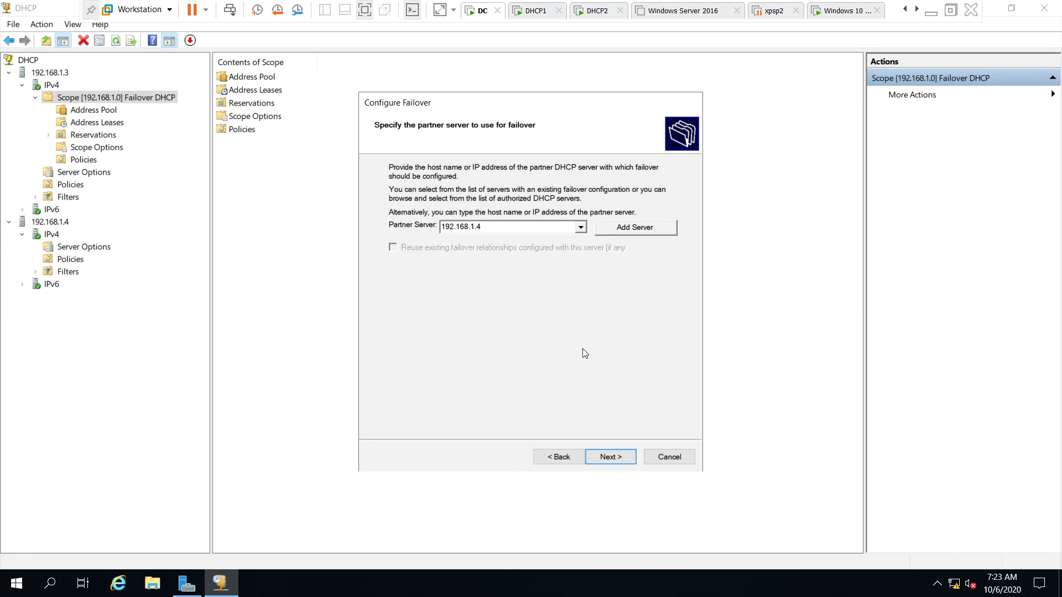
# Set the failover relationship mode to Hot standby.
pyautogui.click(611, 459)
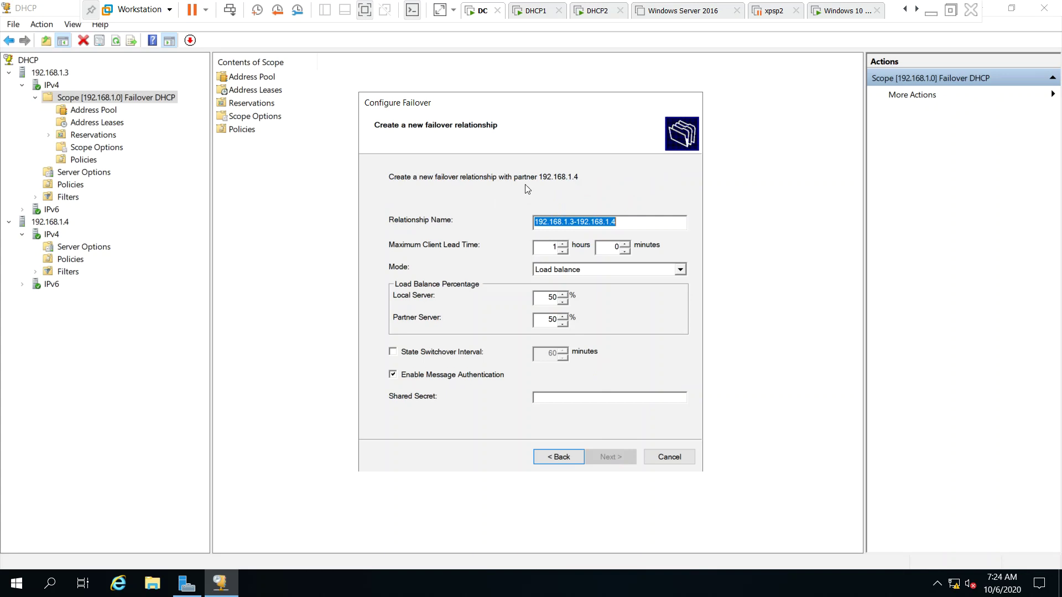
pyautogui.click(630, 221)
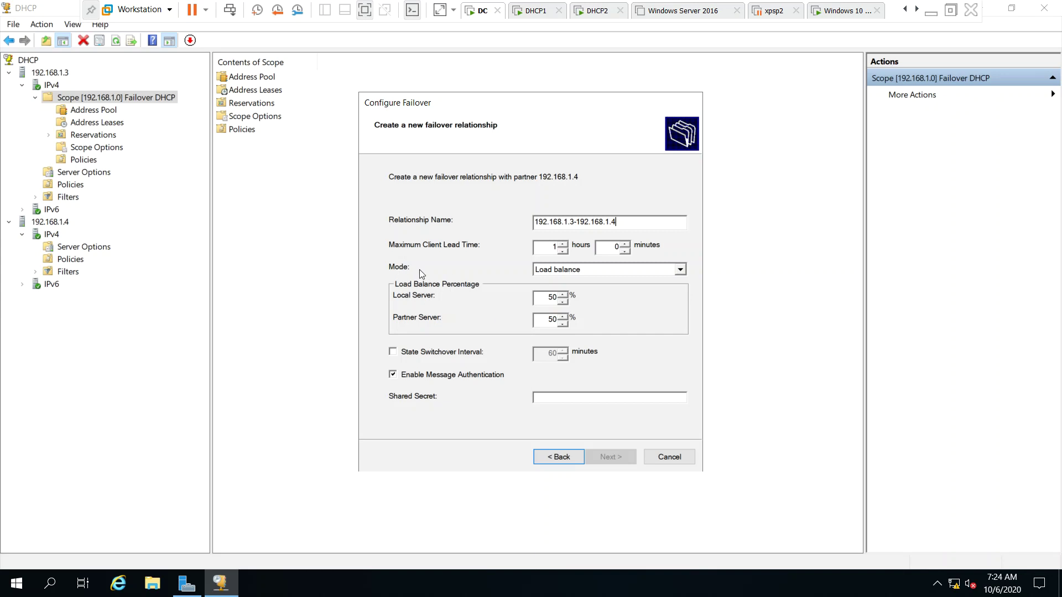
pyautogui.click(592, 269)
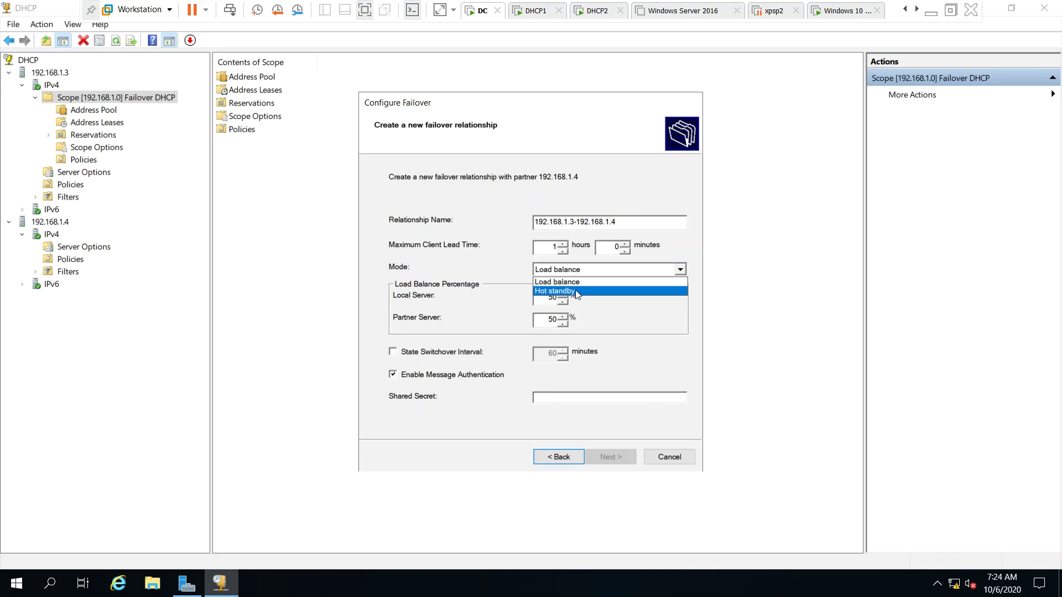
pyautogui.click(590, 282)
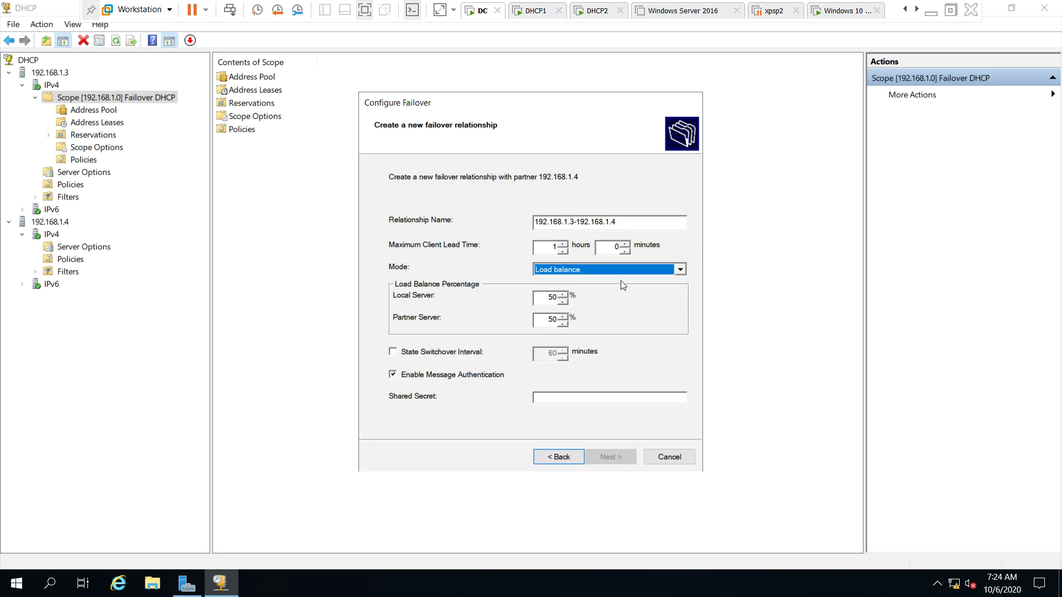
pyautogui.click(628, 272)
pyautogui.click(580, 292)
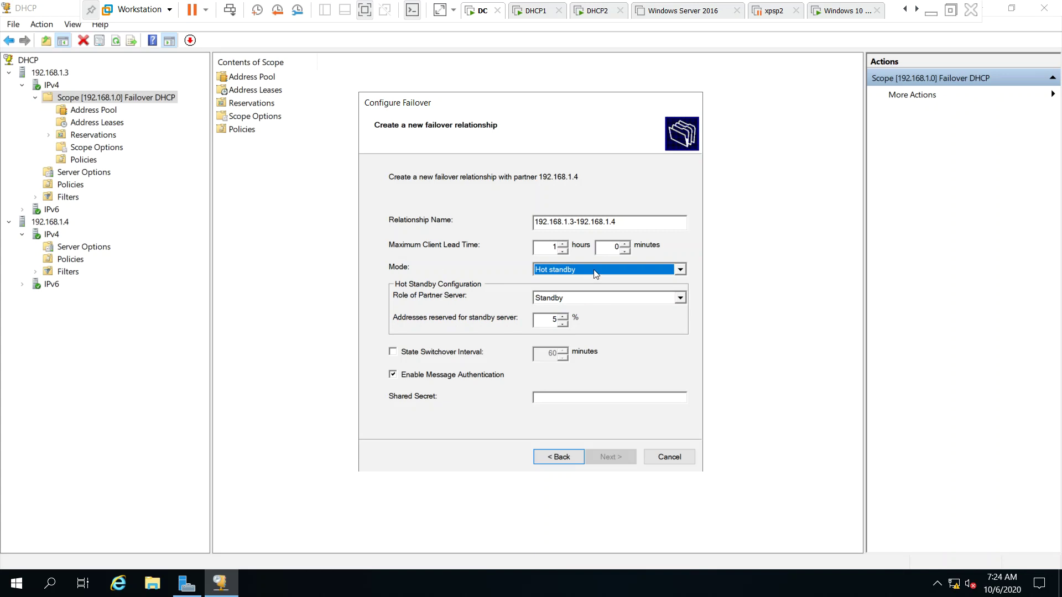
pyautogui.click(595, 271)
pyautogui.click(596, 271)
pyautogui.click(595, 271)
pyautogui.click(596, 271)
# Keep the partner server role as Standby and select the 5% reserved-addresses value.
pyautogui.click(596, 301)
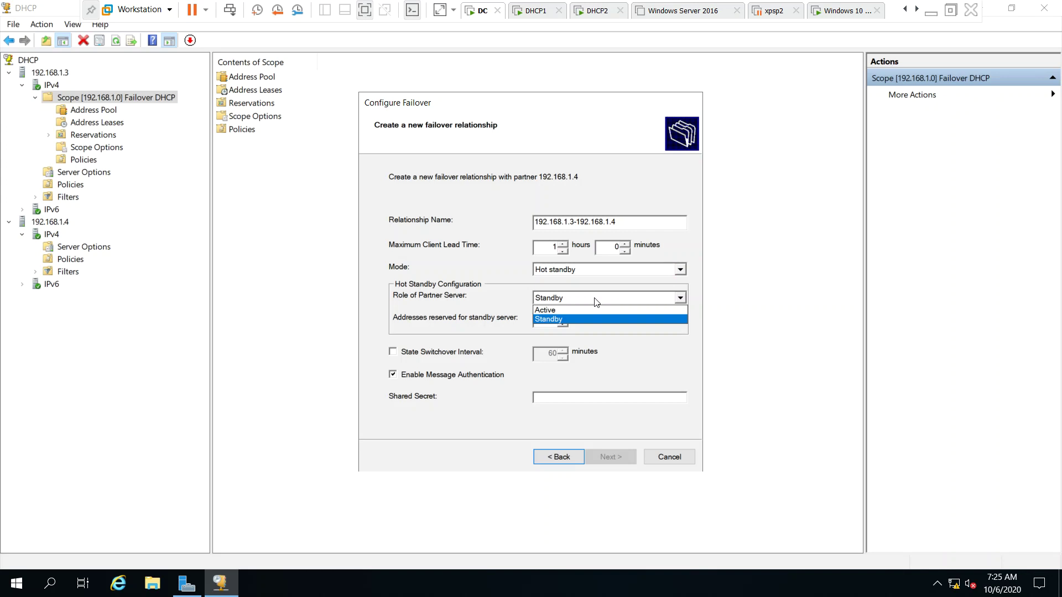
pyautogui.click(596, 301)
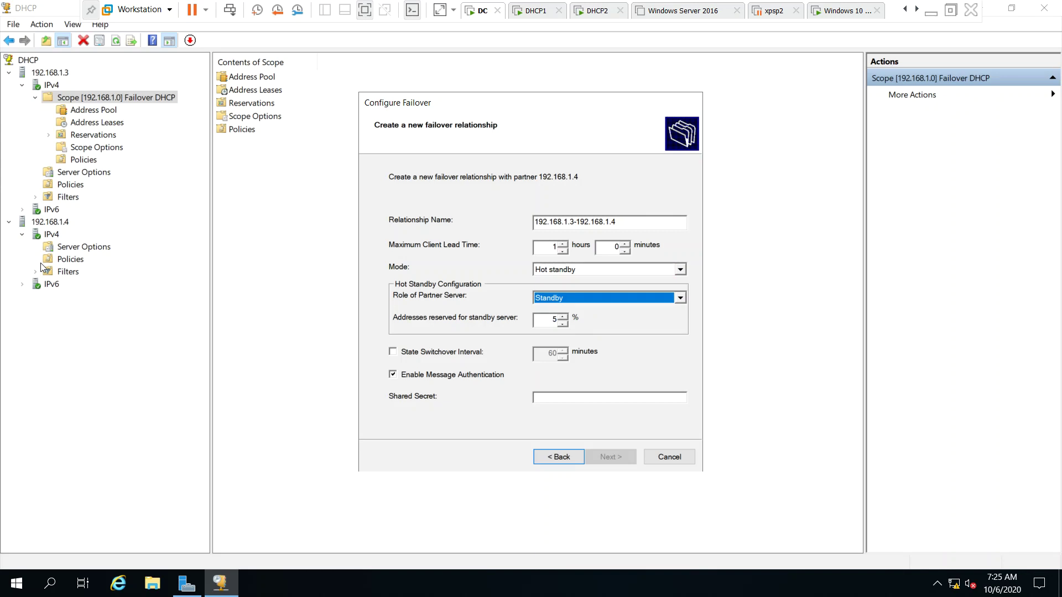
pyautogui.click(579, 294)
pyautogui.click(580, 294)
pyautogui.click(550, 320)
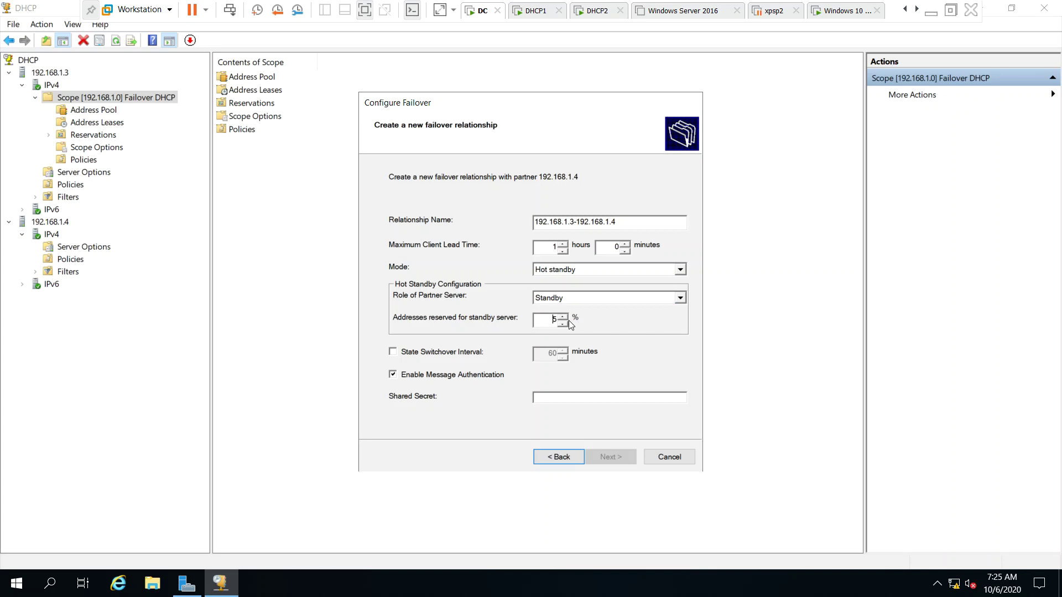
pyautogui.moveTo(545, 319); pyautogui.dragTo(562, 321)
# Change the addresses reserved for the standby server from 5% to 15%.
pyautogui.click(546, 322)
pyautogui.press('Delete')
pyautogui.write('15')
# Set the lead time to 8 hours and enable State Switchover Interval, clearing its value.
pyautogui.click(552, 248)
pyautogui.doubleClick(553, 248)
pyautogui.write('8')
pyautogui.click(420, 353)
pyautogui.press('Tab')
pyautogui.write('8')
pyautogui.doubleClick(554, 354)
pyautogui.press('BackSpace')
# Set a 2-hour maximum client lead time and a 120-minute state switchover interval.
pyautogui.doubleClick(552, 247)
pyautogui.write('4')
pyautogui.click(543, 357)
pyautogui.write('120')
pyautogui.doubleClick(547, 354)
# Enter the shared secret and continue to the failover summary.
pyautogui.click(552, 399)
pyautogui.write('****')
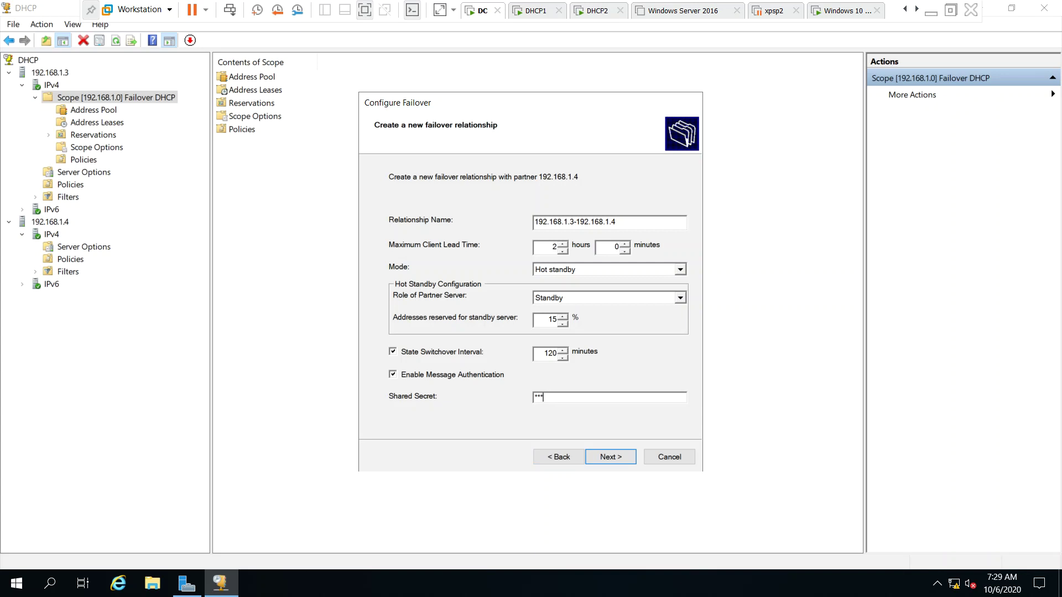
pyautogui.write('******')
pyautogui.click(620, 456)
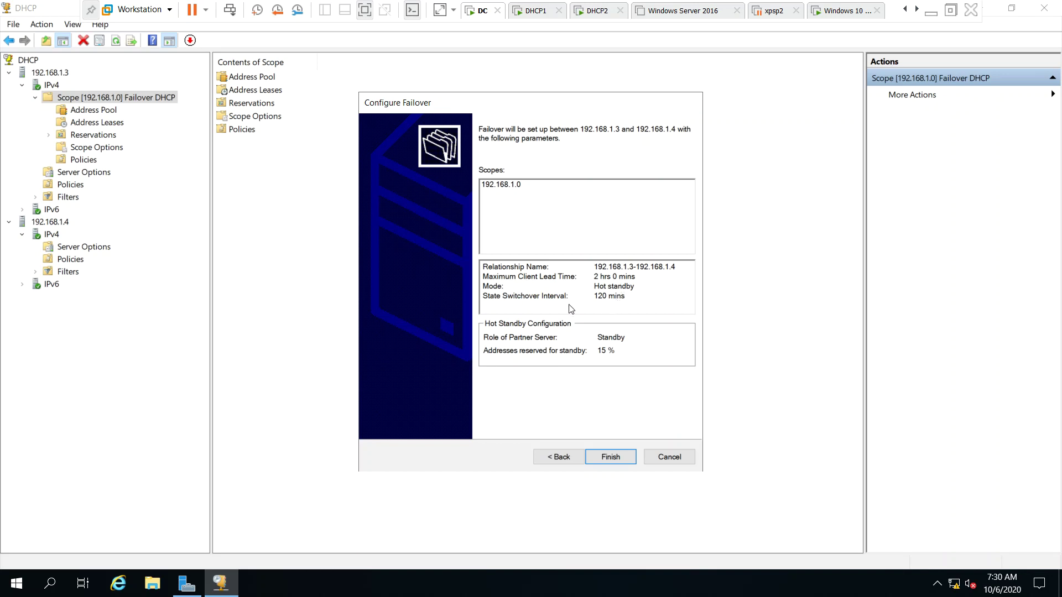
# Finish the Configure Failover wizard, with every failover task reported Successful.
pyautogui.click(616, 461)
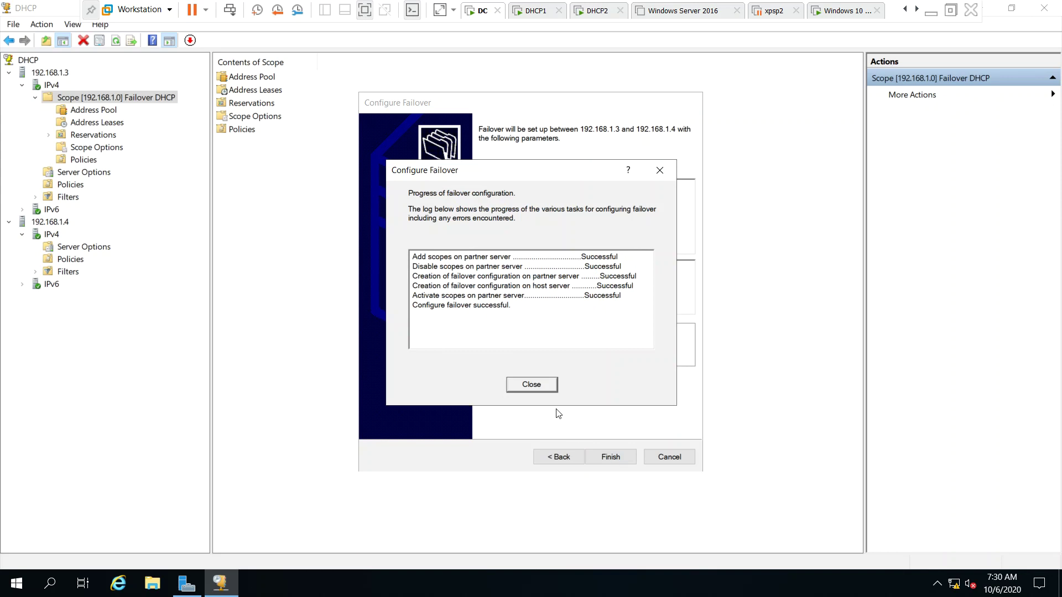
# Close the failover wizard and refresh the 192.168.1.0 scope and the IPv4 node on 192.168.1.4.
pyautogui.click(540, 388)
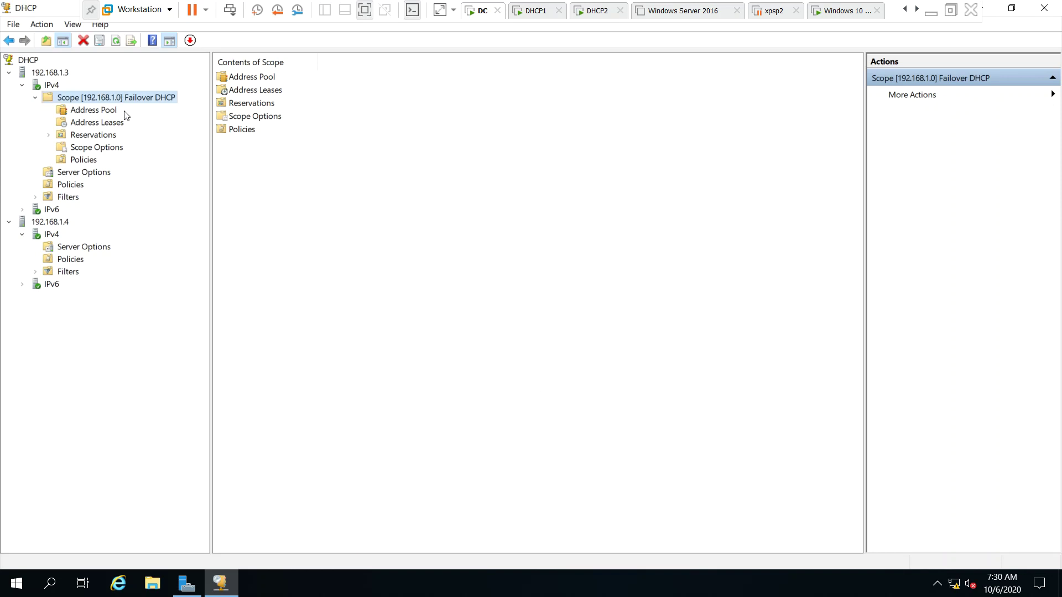
pyautogui.rightClick(139, 92)
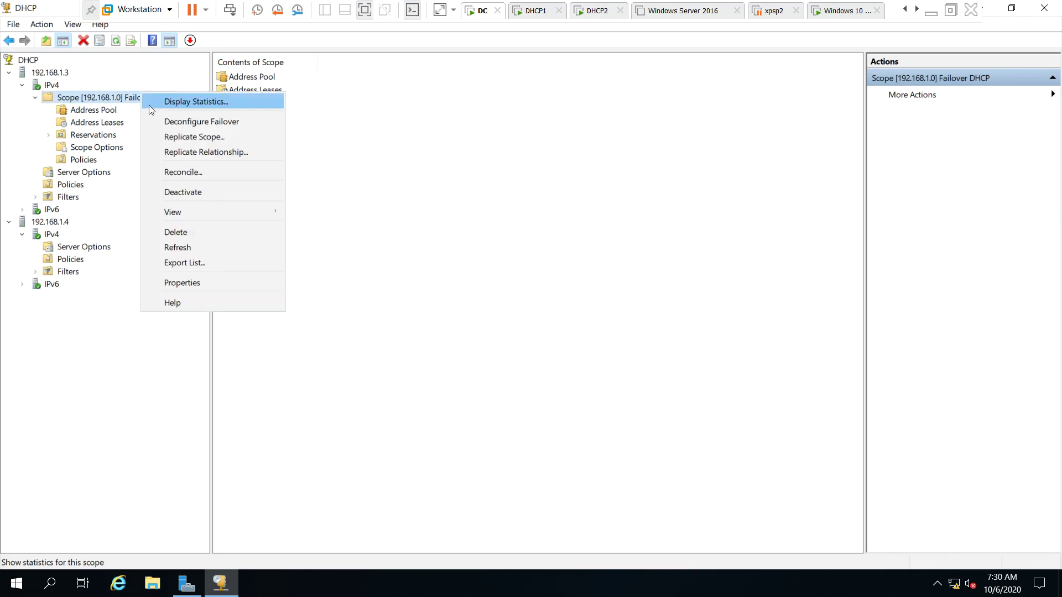
pyautogui.click(186, 249)
pyautogui.click(54, 233)
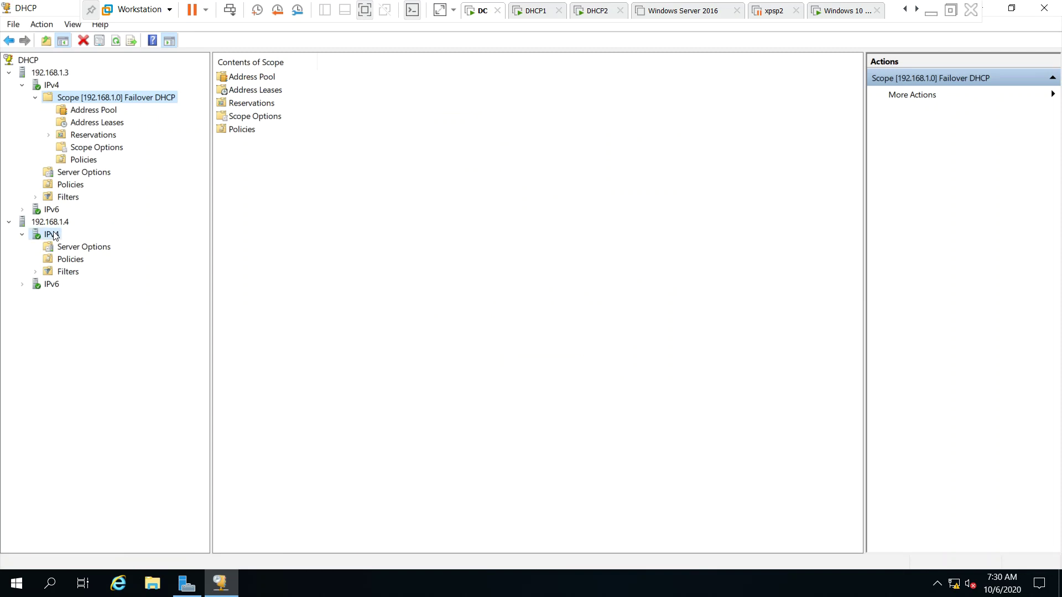
pyautogui.rightClick(53, 232)
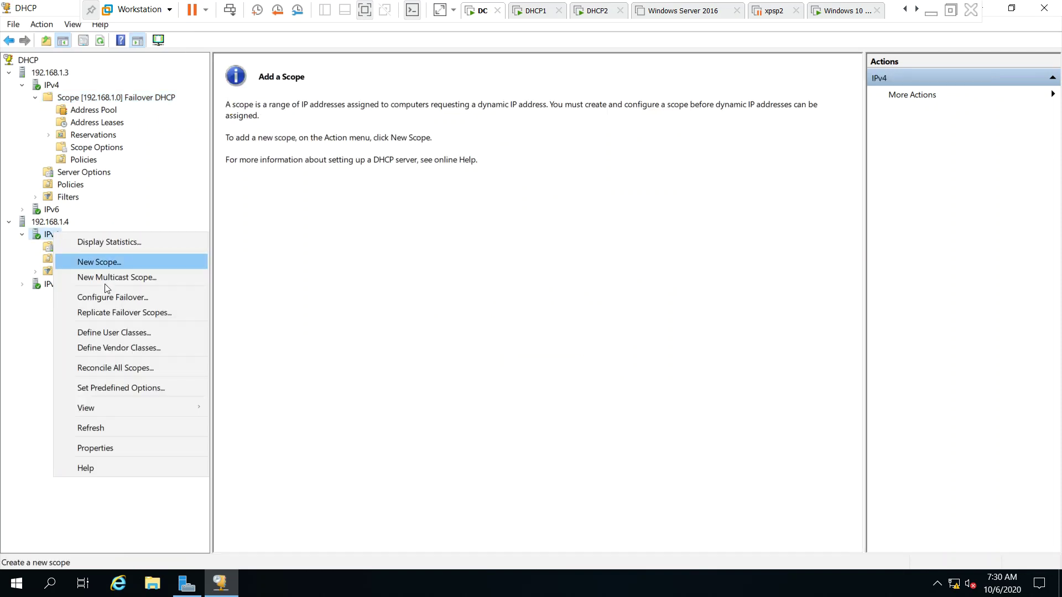
pyautogui.click(108, 429)
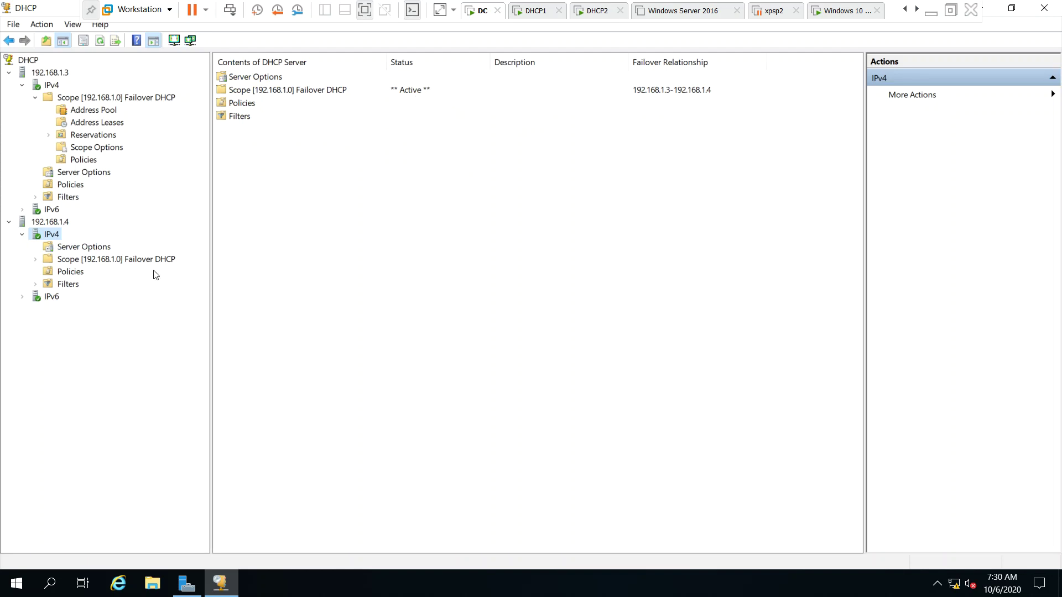
# Inspect 192.168.1.4's replicated pool: distribution 192.168.1.10–192.168.1.254, exclusion 192.168.1.12–192.168.1.15.
pyautogui.click(35, 258)
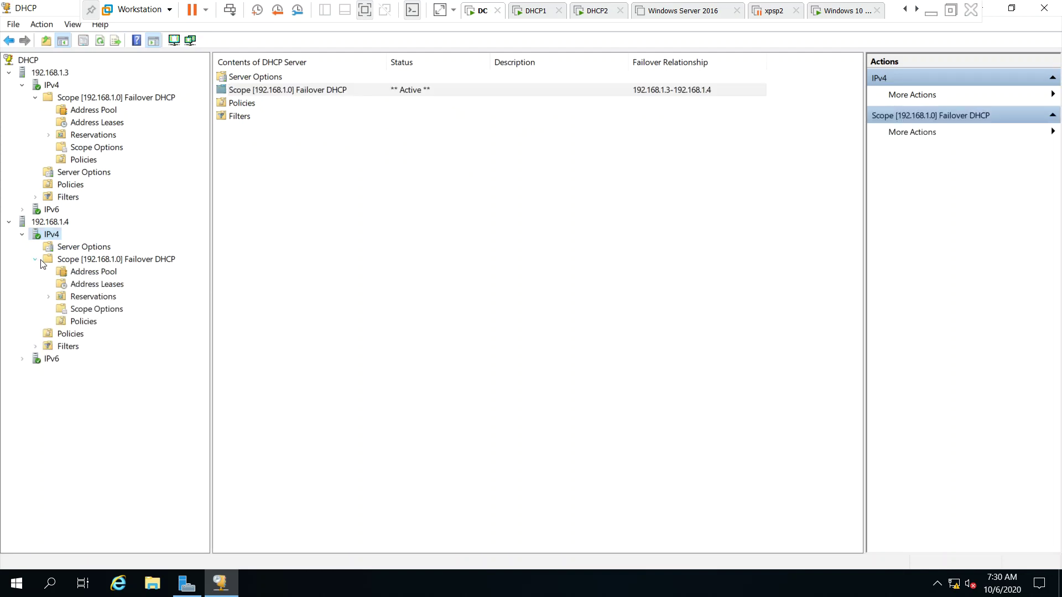
pyautogui.click(115, 260)
pyautogui.click(102, 272)
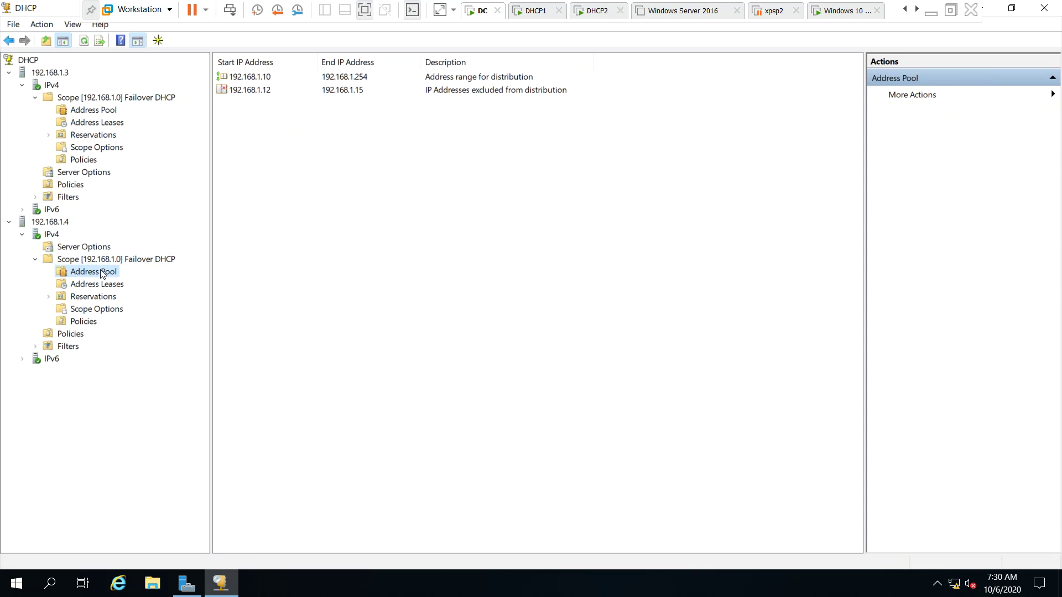
pyautogui.click(283, 82)
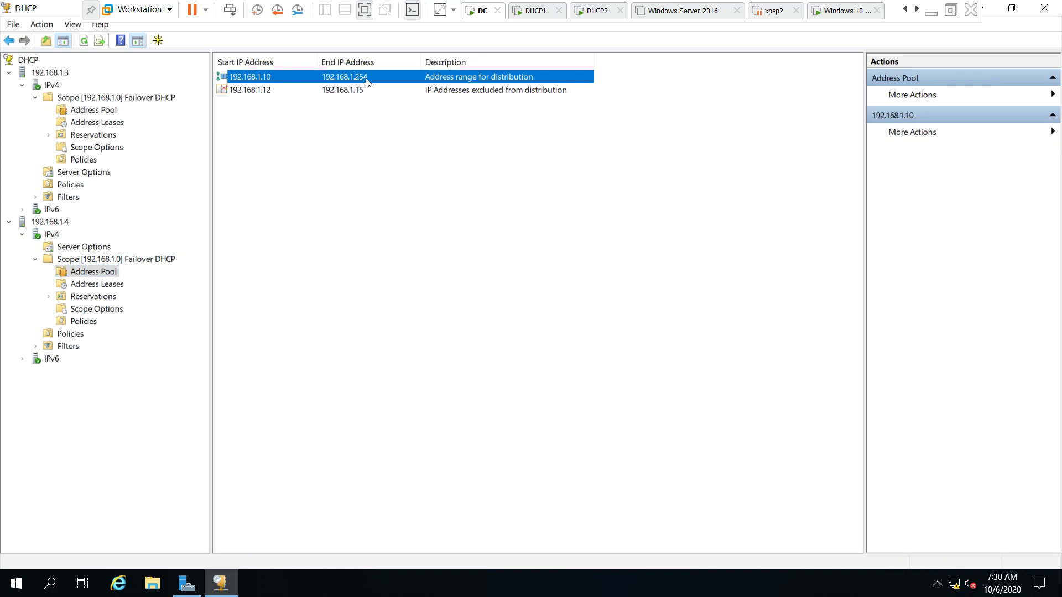
pyautogui.click(299, 93)
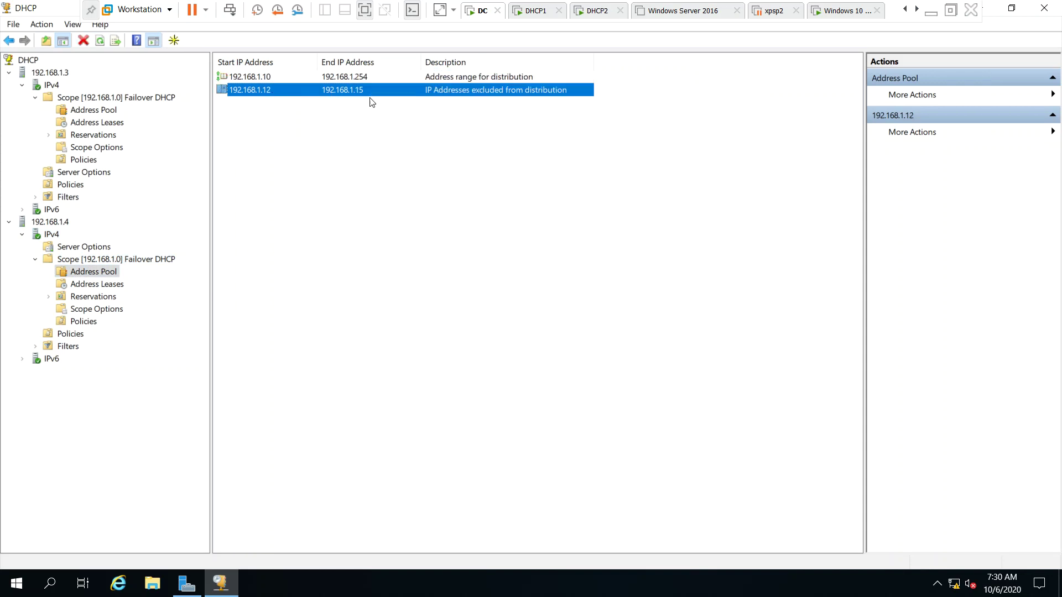
pyautogui.click(381, 217)
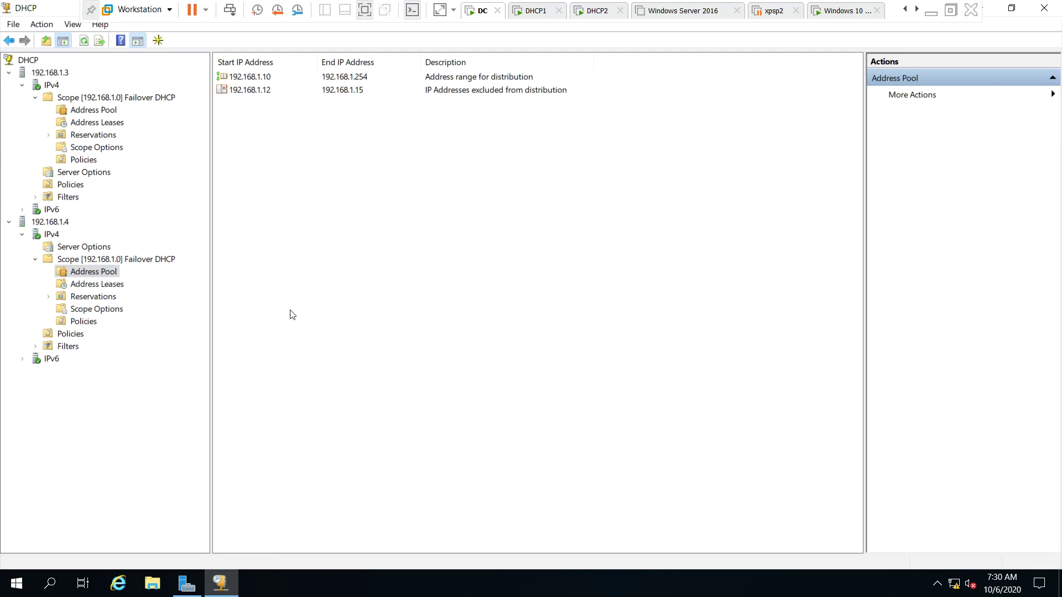
# Inspect the distribution and exclusion ranges in 192.168.1.3's scope address pool.
pyautogui.click(97, 120)
pyautogui.click(97, 110)
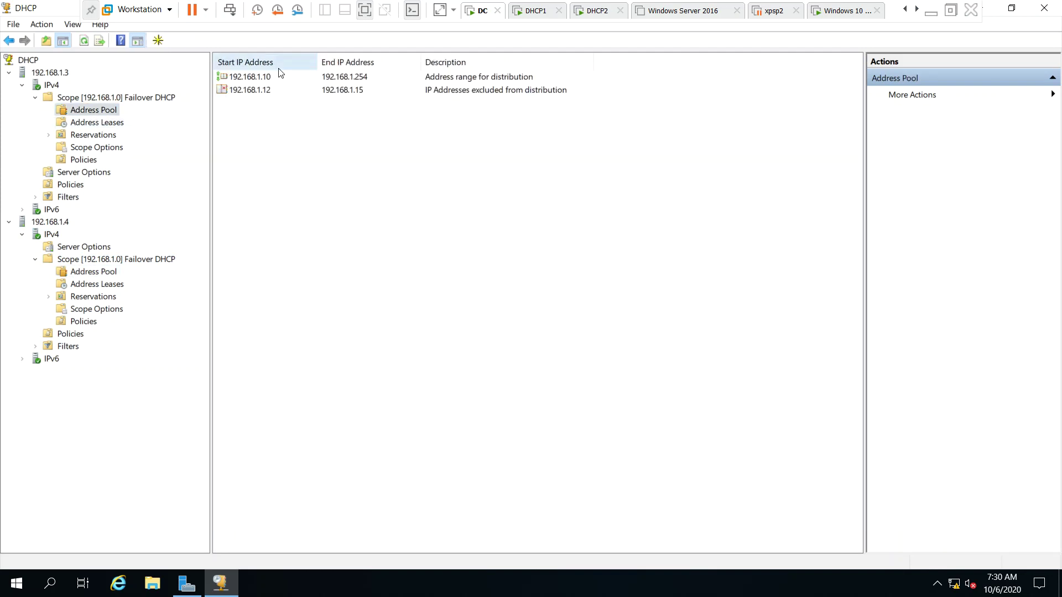
pyautogui.click(289, 79)
pyautogui.click(287, 92)
pyautogui.click(332, 159)
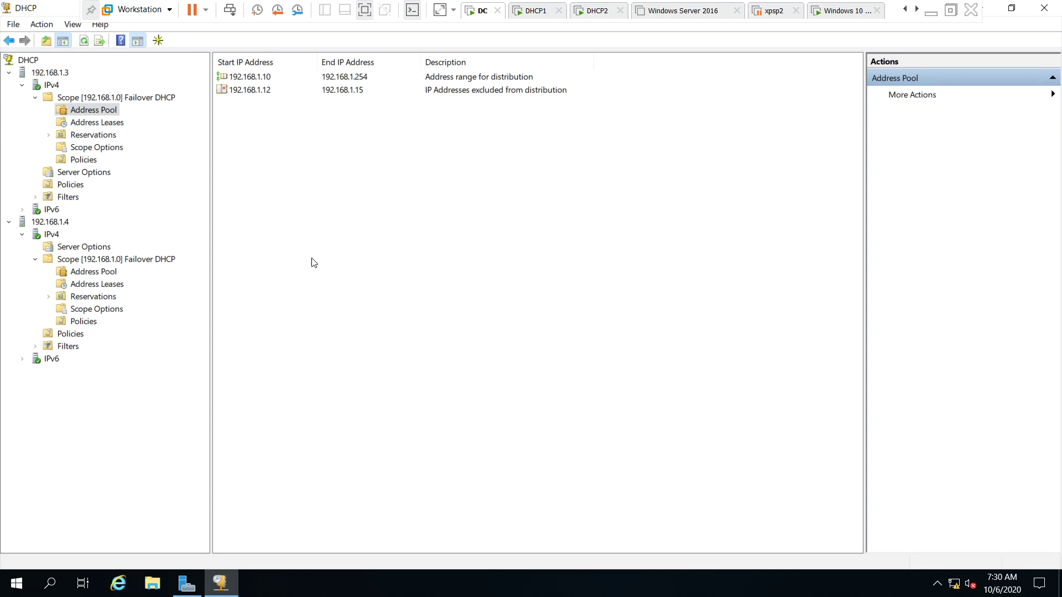
# Confirm both servers' failover scopes have empty Address Leases, then switch to the Windows 10 VM.
pyautogui.click(51, 222)
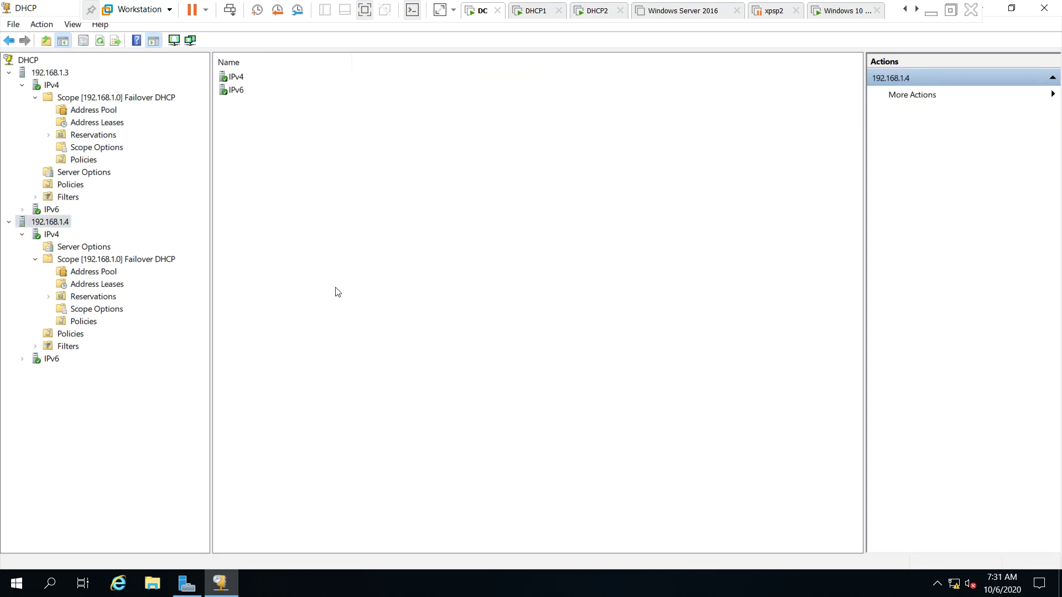
pyautogui.click(121, 126)
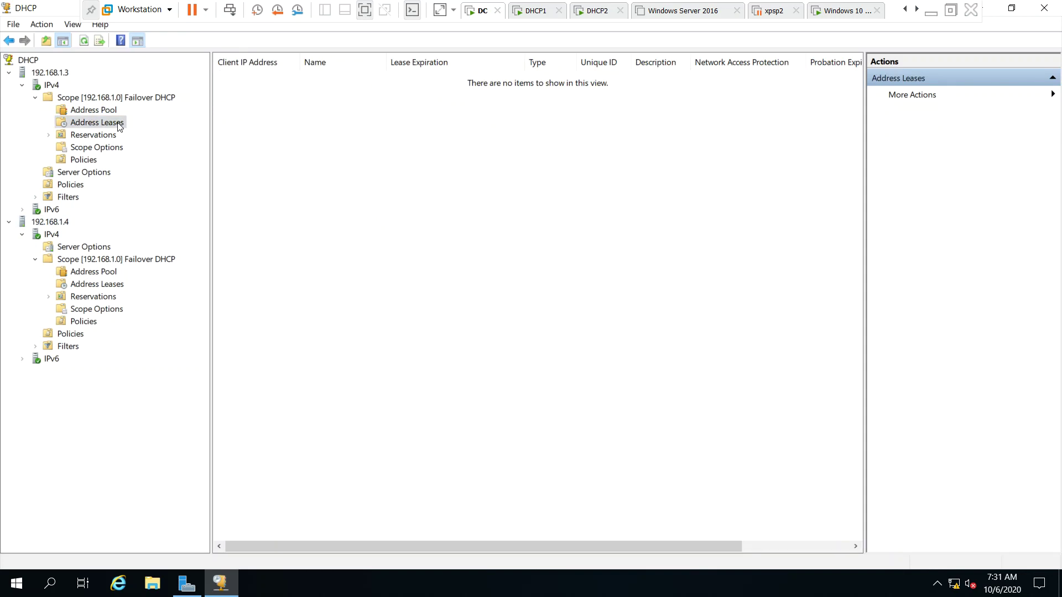
pyautogui.click(113, 285)
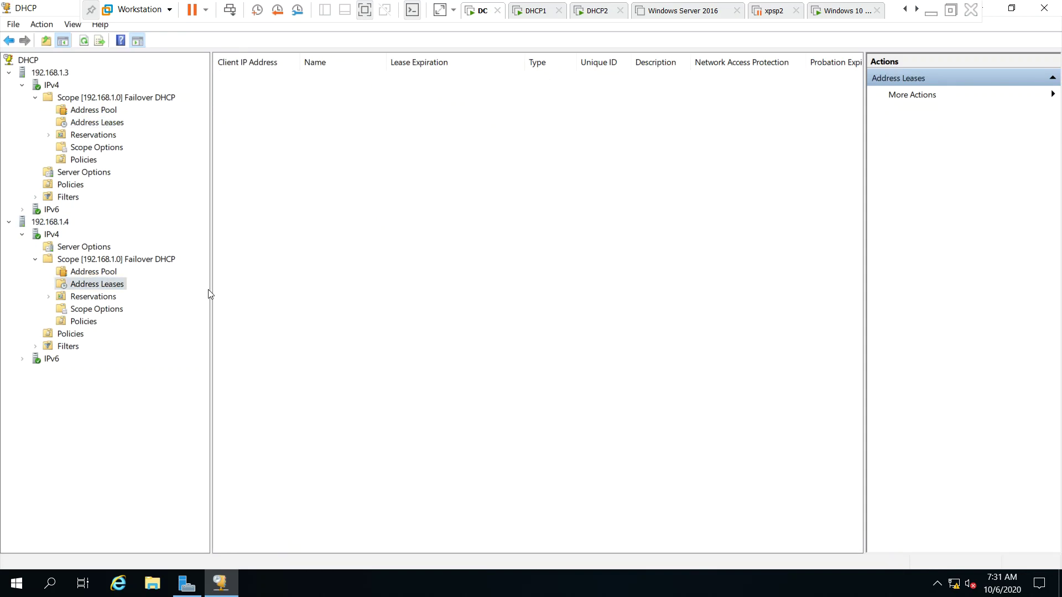
pyautogui.click(106, 123)
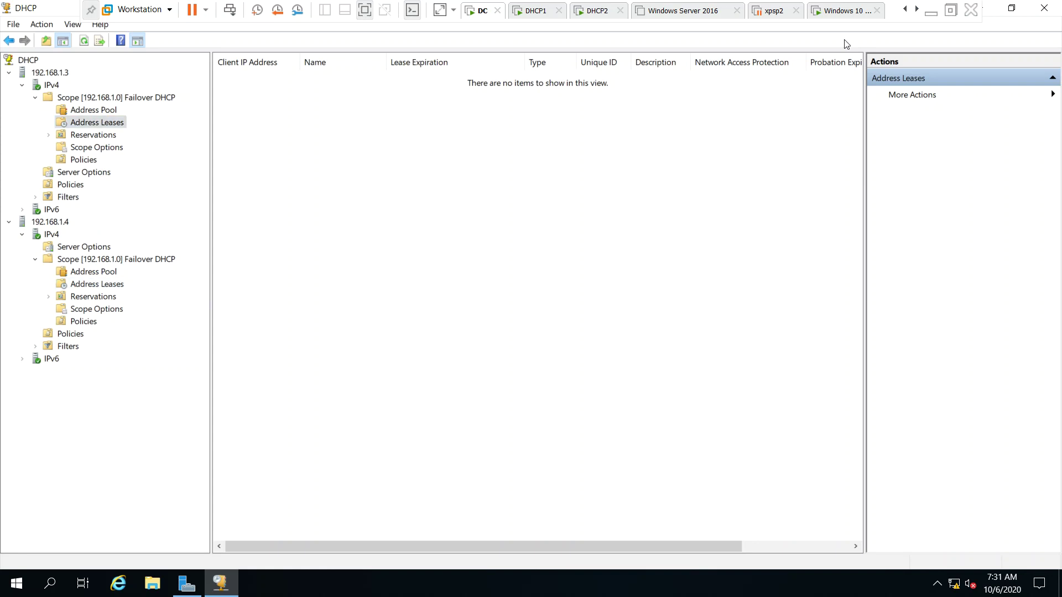
pyautogui.click(831, 11)
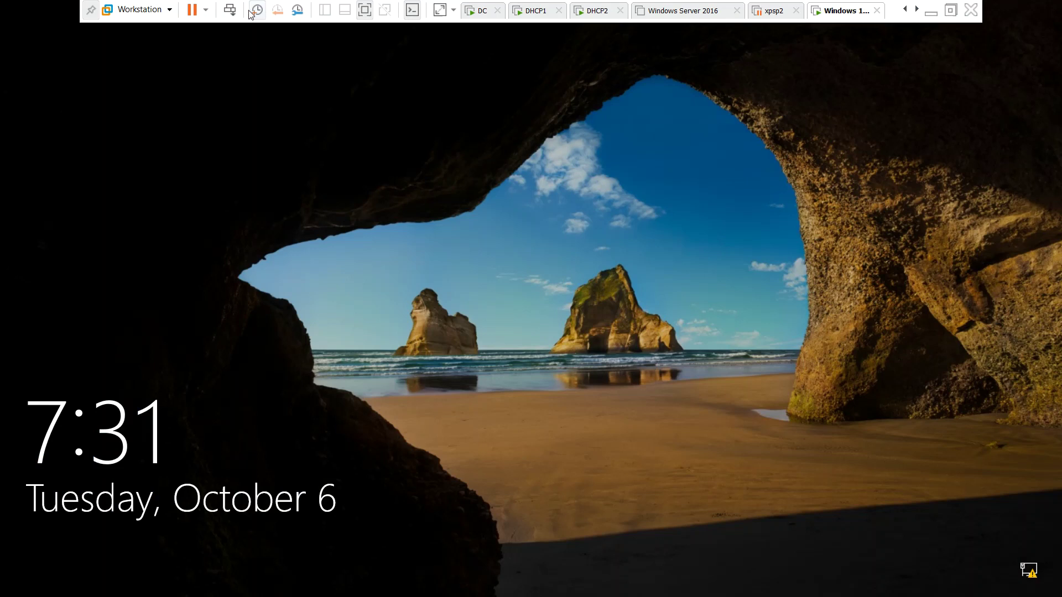
# Sign in to Windows 10 as Administrator by entering the account password.
pyautogui.click(347, 198)
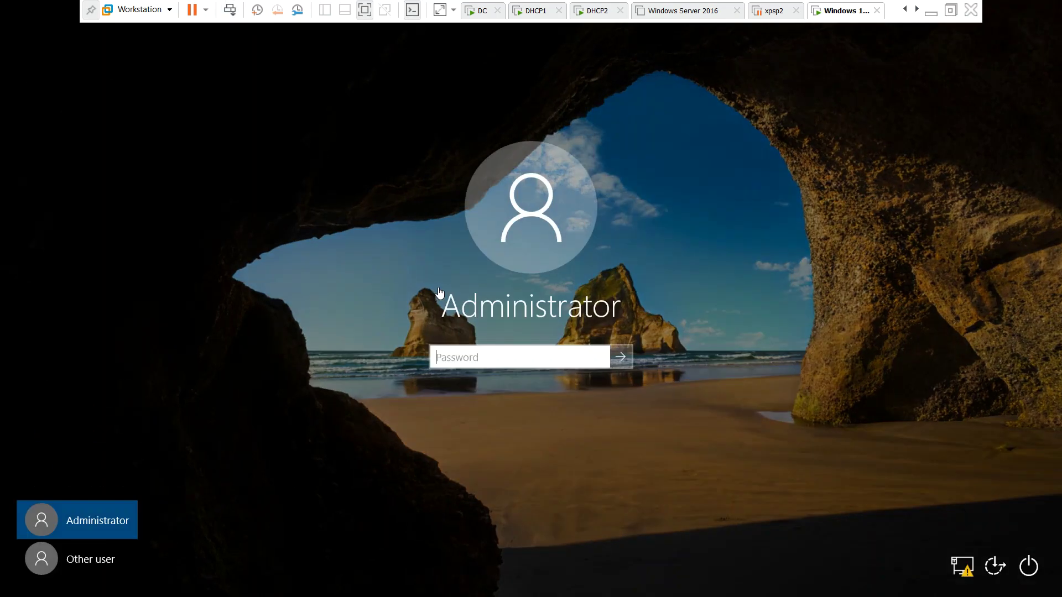
pyautogui.write('P')
pyautogui.press('BackSpace')
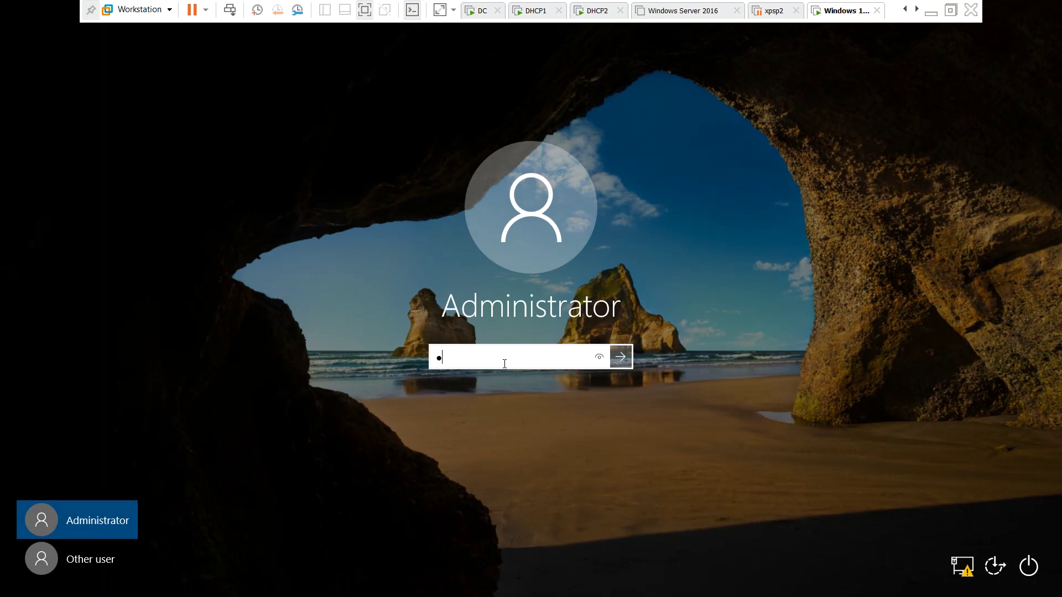
pyautogui.press('Return')
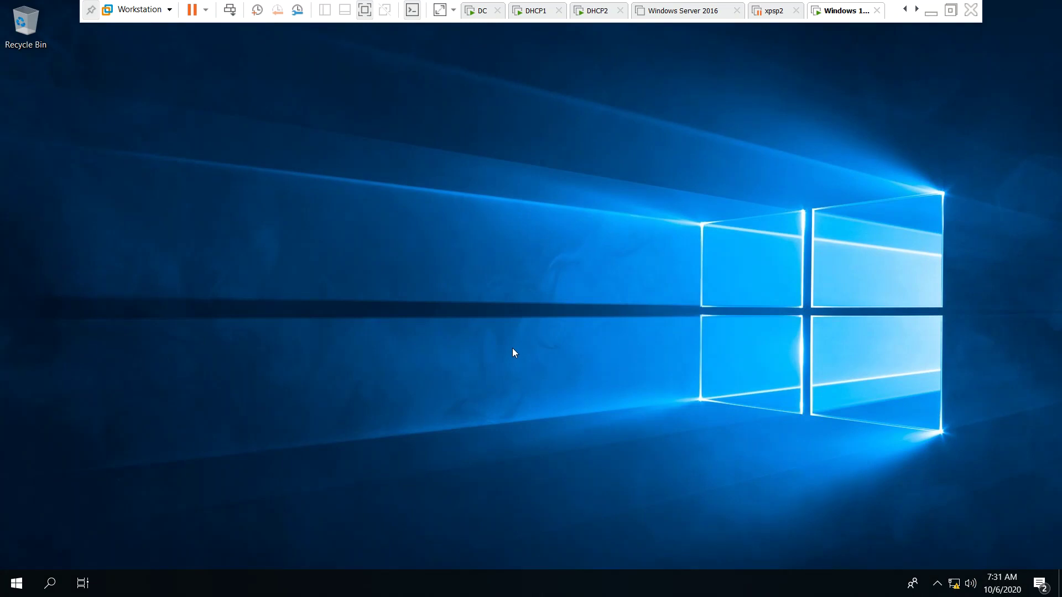
# Open Network Connections through the Run box, centre the window and maximize it.
pyautogui.press('super+r')
pyautogui.press('Escape')
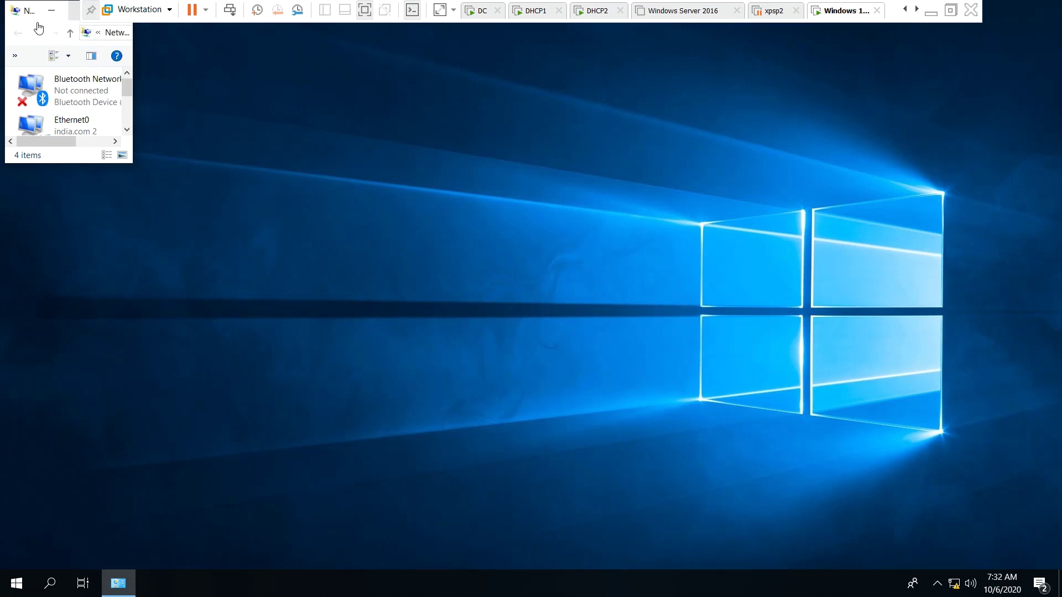
pyautogui.moveTo(25, 14); pyautogui.dragTo(287, 174)
pyautogui.click(348, 173)
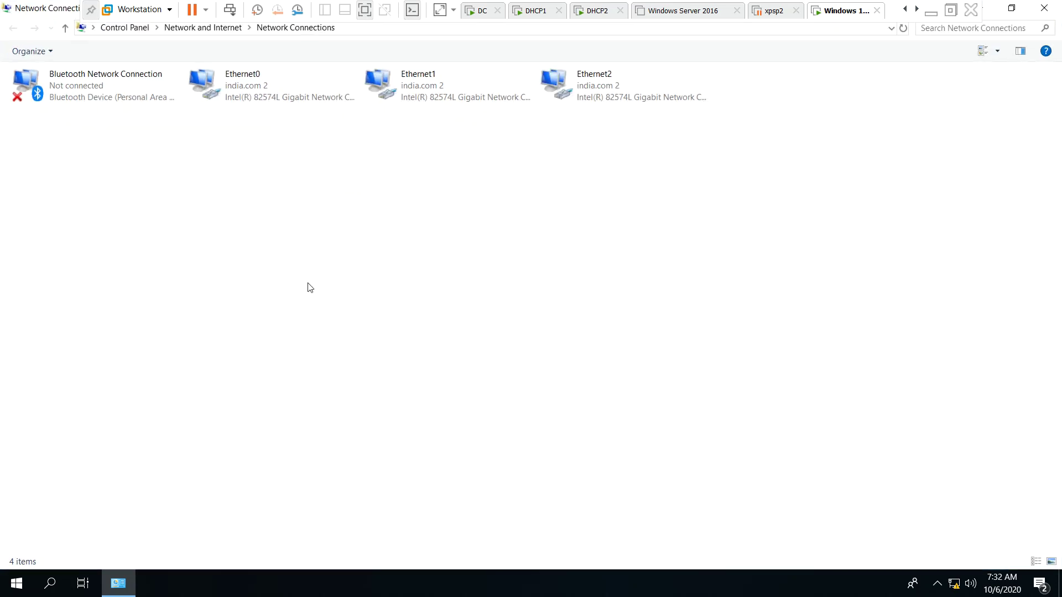
# Refresh the connections list and disable Ethernet0, Ethernet1 and Ethernet2.
pyautogui.rightClick(269, 238)
pyautogui.click(297, 296)
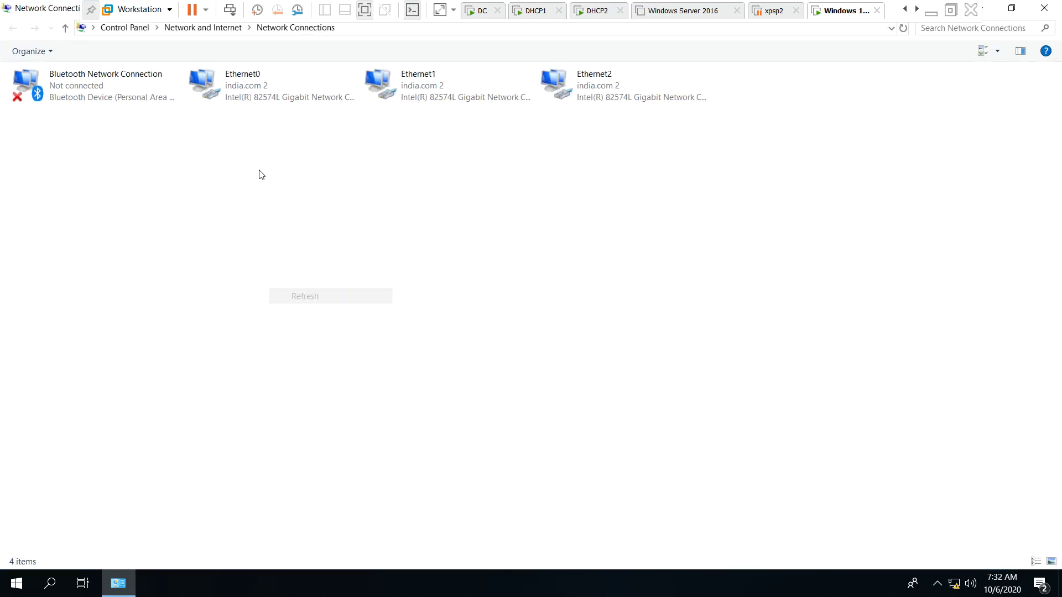
pyautogui.click(262, 98)
pyautogui.rightClick(278, 108)
pyautogui.click(294, 105)
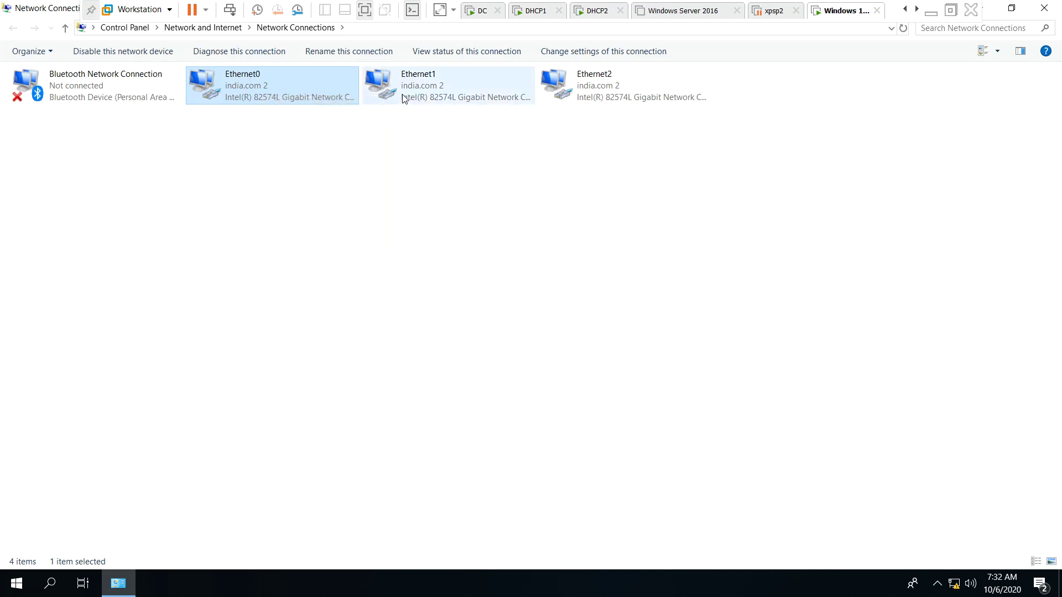
pyautogui.click(405, 89)
pyautogui.rightClick(404, 88)
pyautogui.click(435, 101)
pyautogui.click(583, 91)
pyautogui.rightClick(583, 90)
pyautogui.click(604, 101)
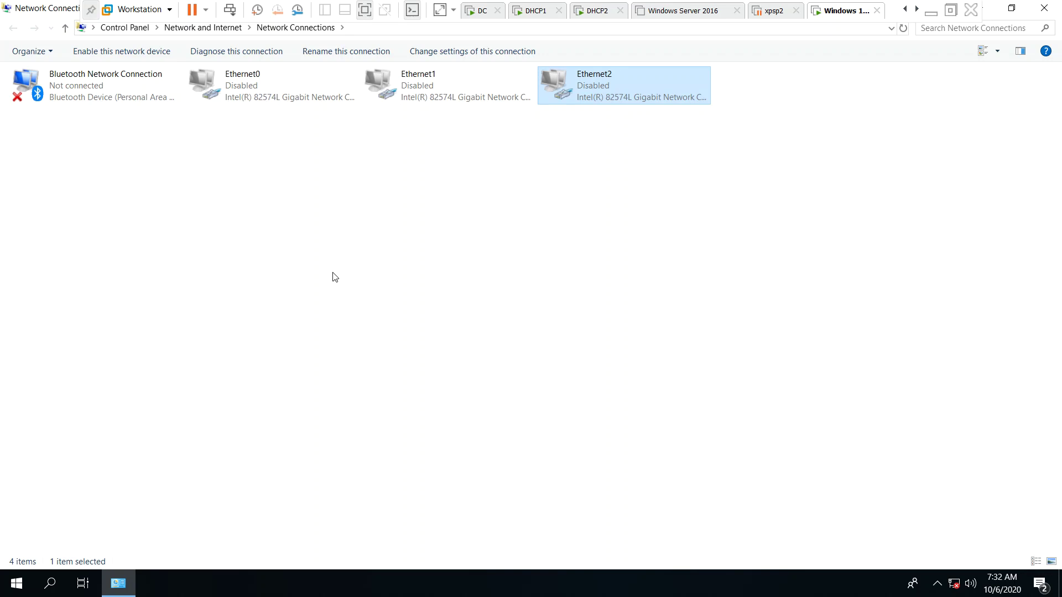
# Enable Ethernet0, Ethernet1 and Ethernet2 again so they reconnect.
pyautogui.rightClick(268, 82)
pyautogui.click(293, 91)
pyautogui.rightClick(411, 88)
pyautogui.click(443, 98)
pyautogui.rightClick(593, 82)
pyautogui.click(614, 92)
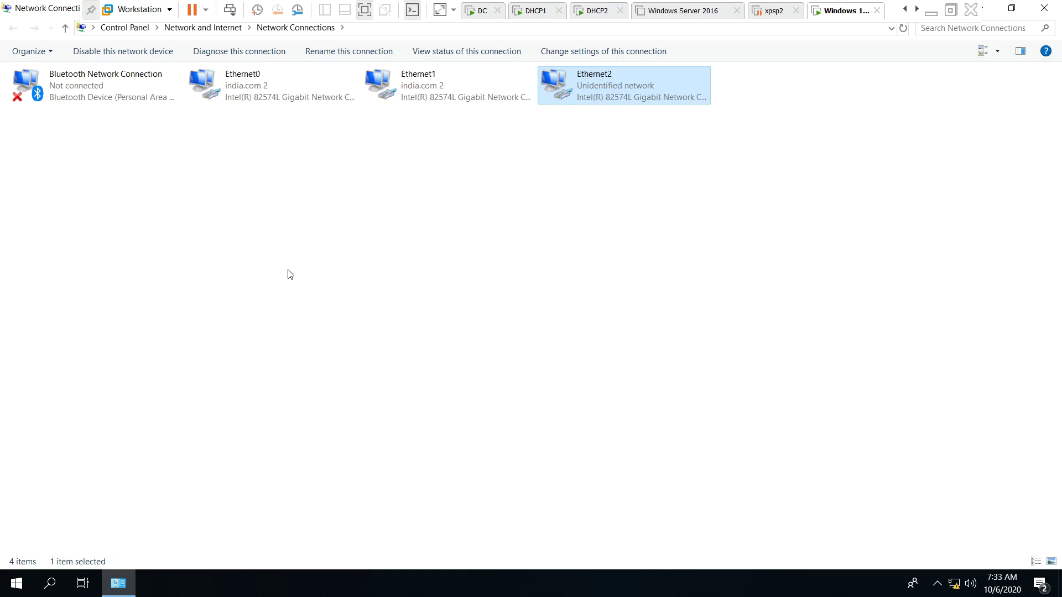
pyautogui.click(285, 185)
pyautogui.doubleClick(261, 80)
pyautogui.click(461, 284)
pyautogui.click(579, 269)
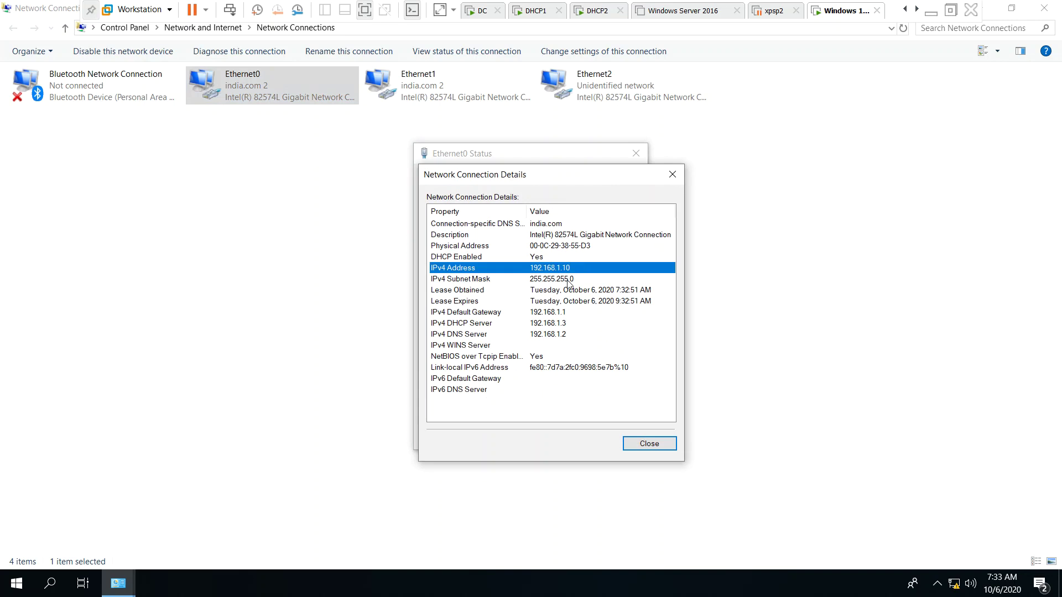
pyautogui.click(582, 326)
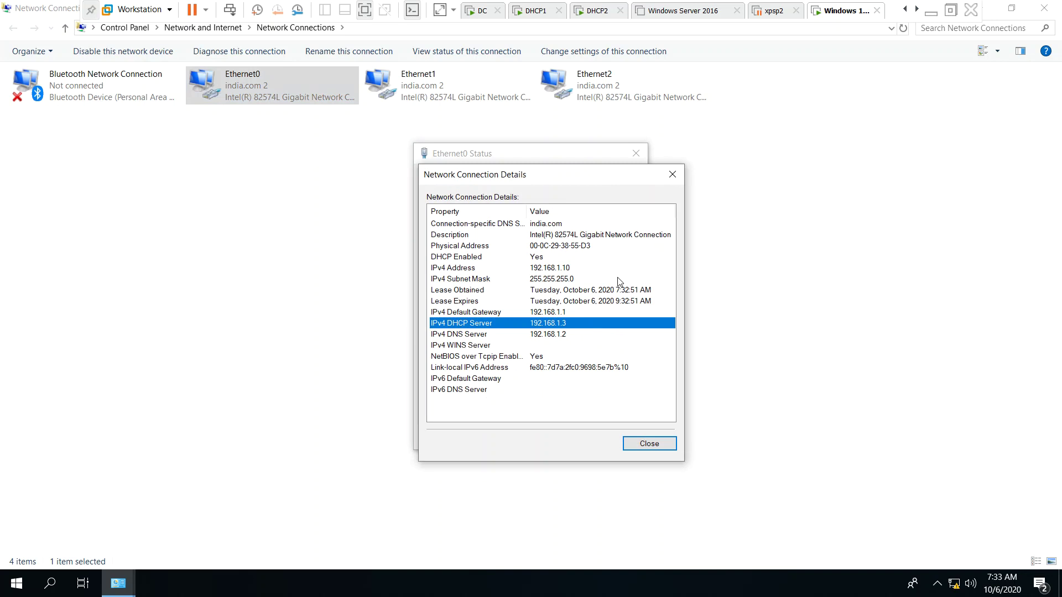
pyautogui.click(672, 175)
pyautogui.click(636, 153)
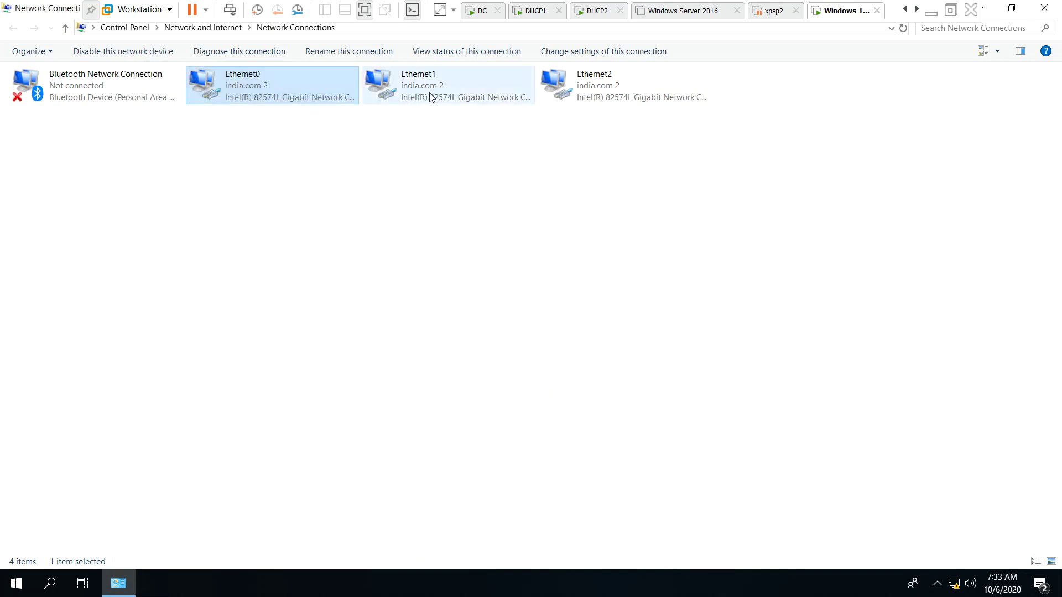
pyautogui.doubleClick(430, 92)
pyautogui.click(467, 284)
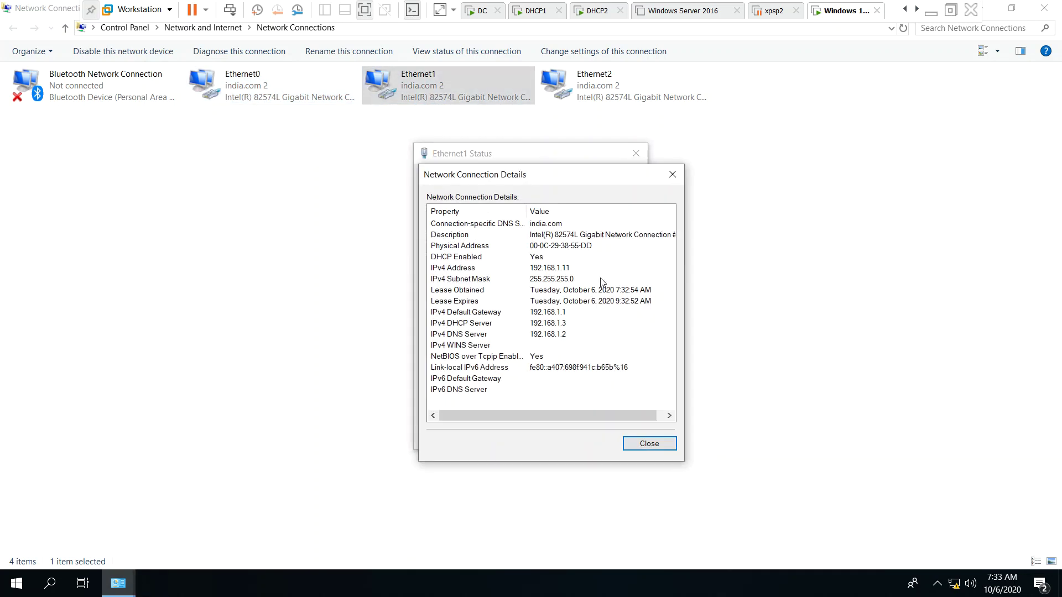
pyautogui.click(600, 268)
pyautogui.click(591, 313)
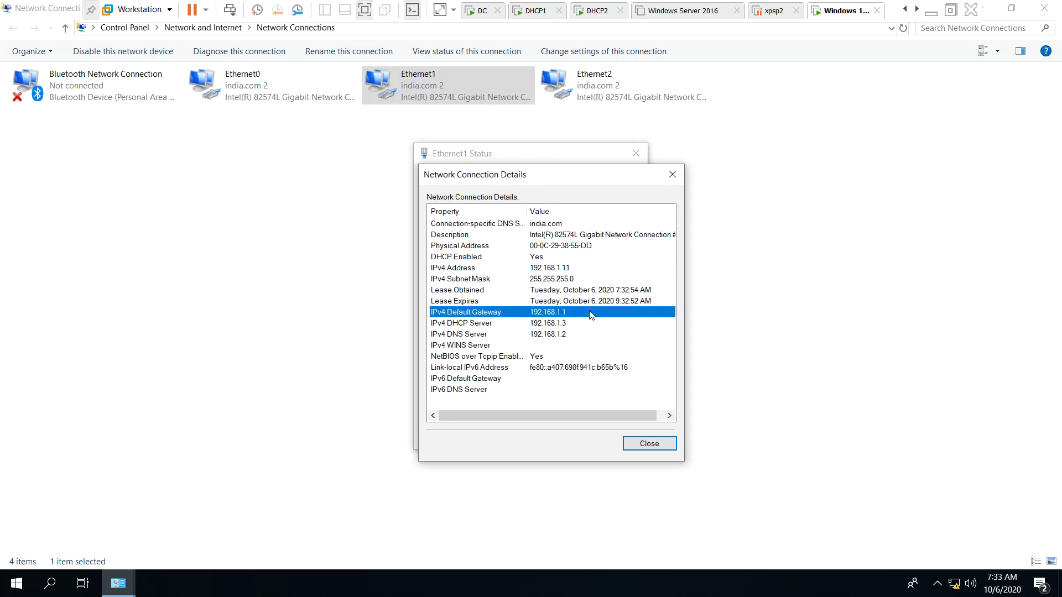
pyautogui.click(588, 324)
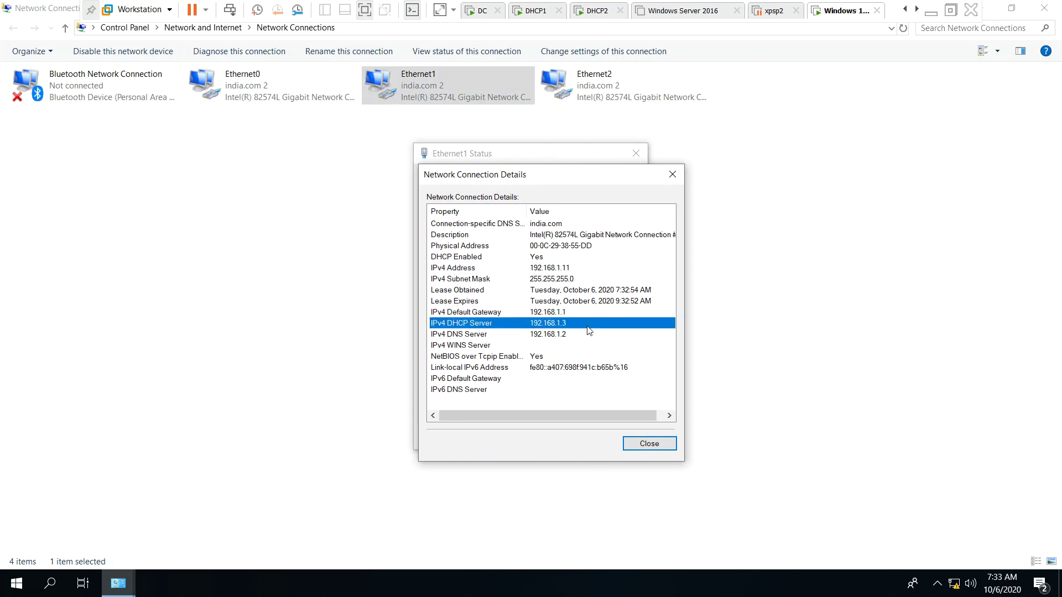
pyautogui.click(673, 175)
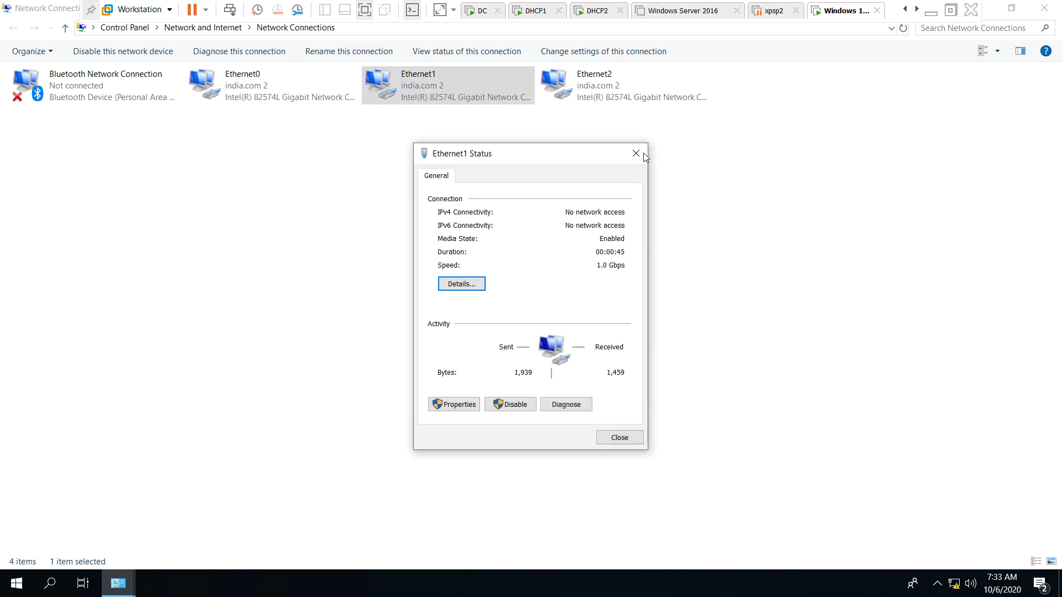
pyautogui.click(636, 153)
pyautogui.doubleClick(621, 105)
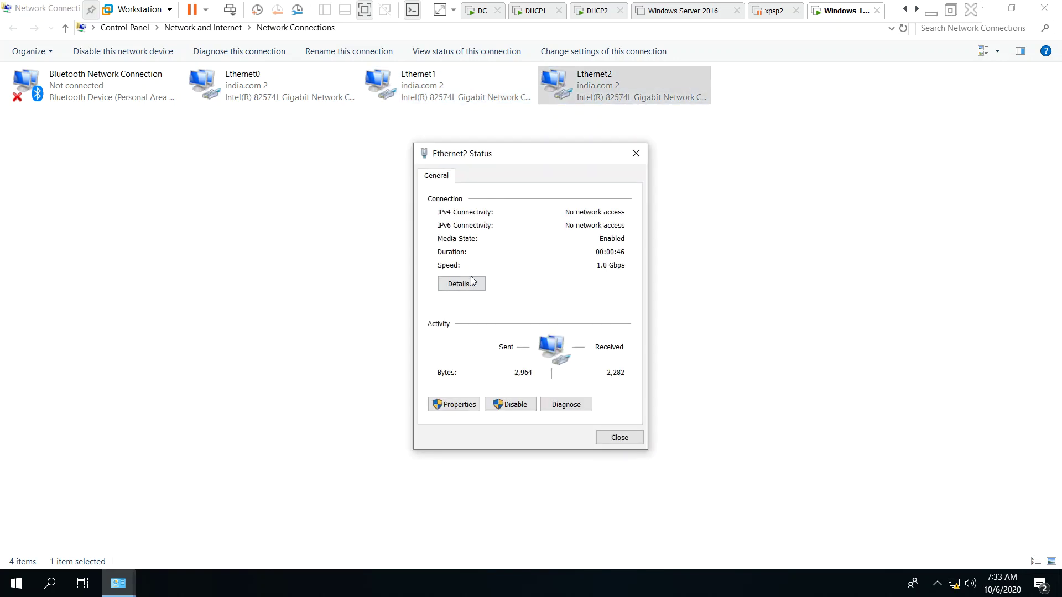
pyautogui.press('Return')
pyautogui.click(592, 269)
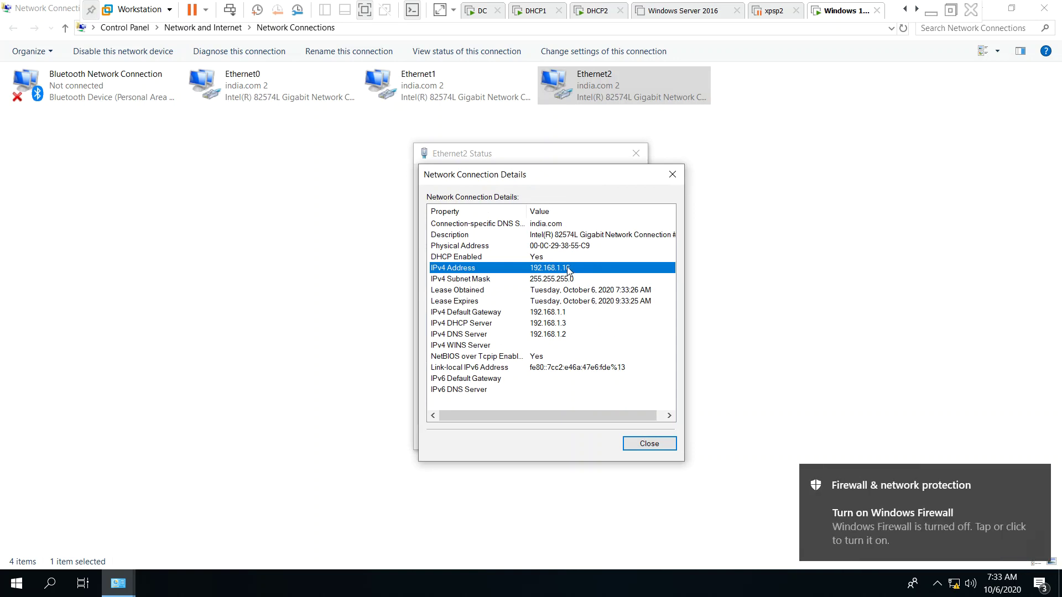
pyautogui.click(560, 323)
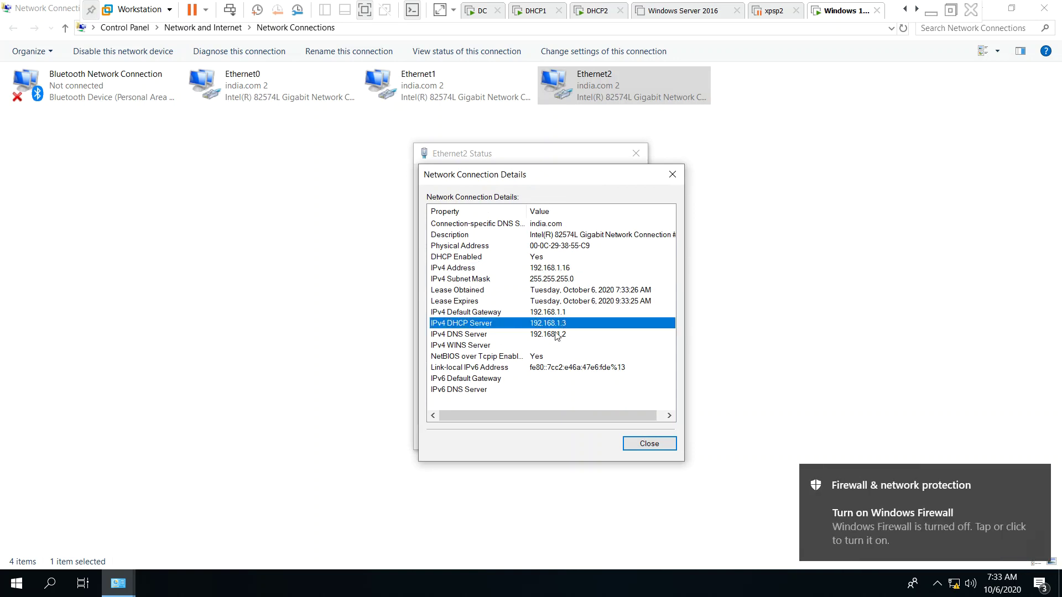
pyautogui.click(649, 445)
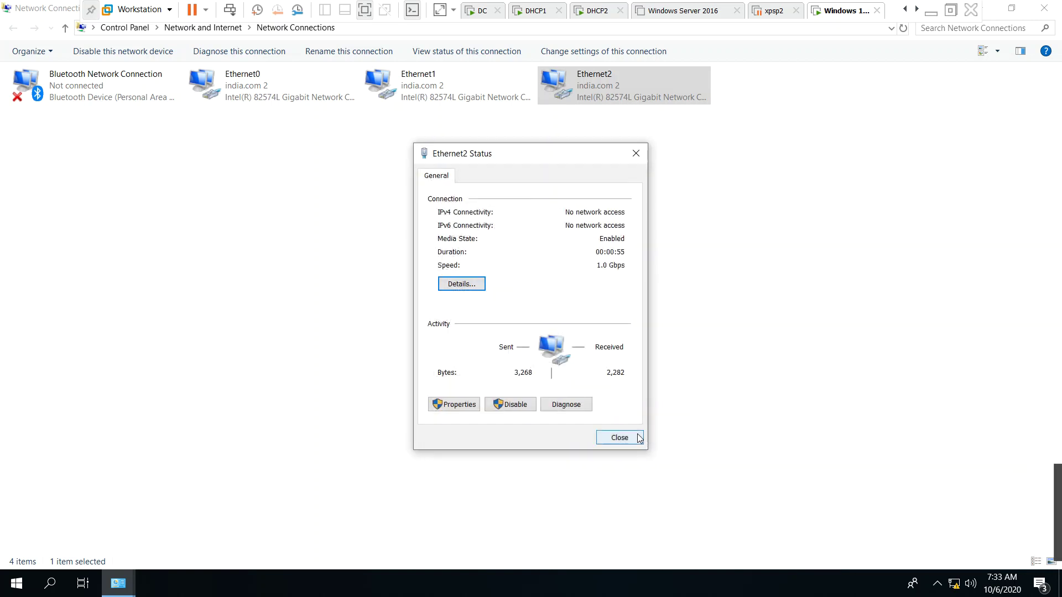
pyautogui.click(625, 438)
pyautogui.click(459, 336)
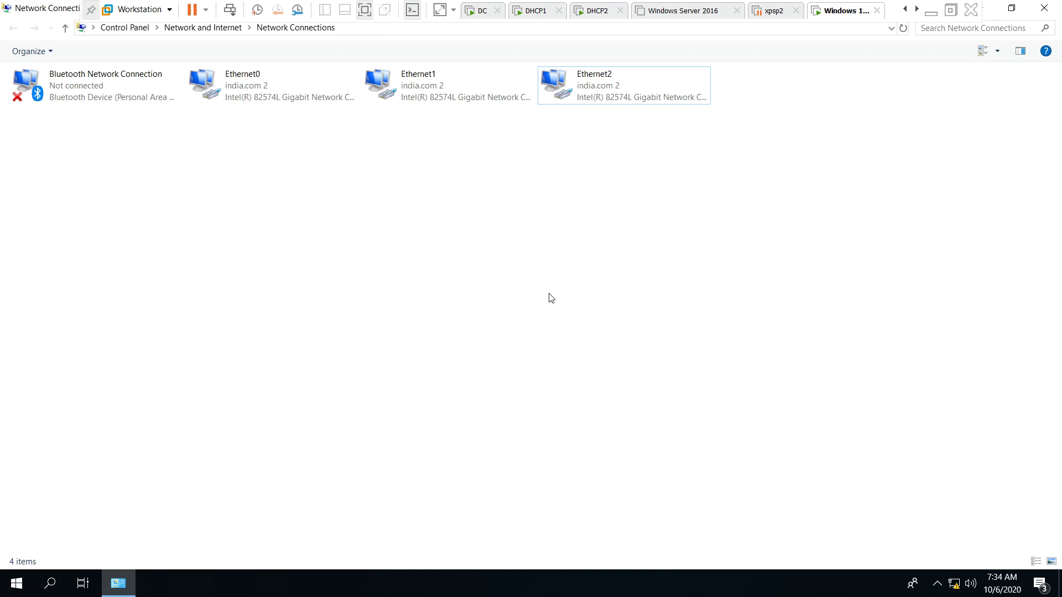
pyautogui.doubleClick(293, 91)
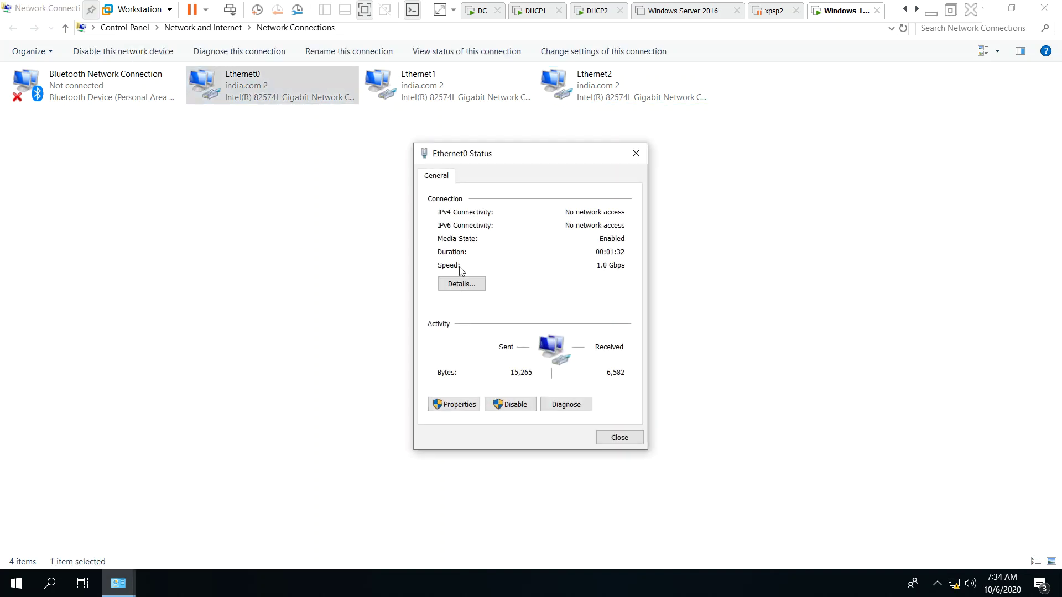
pyautogui.click(462, 283)
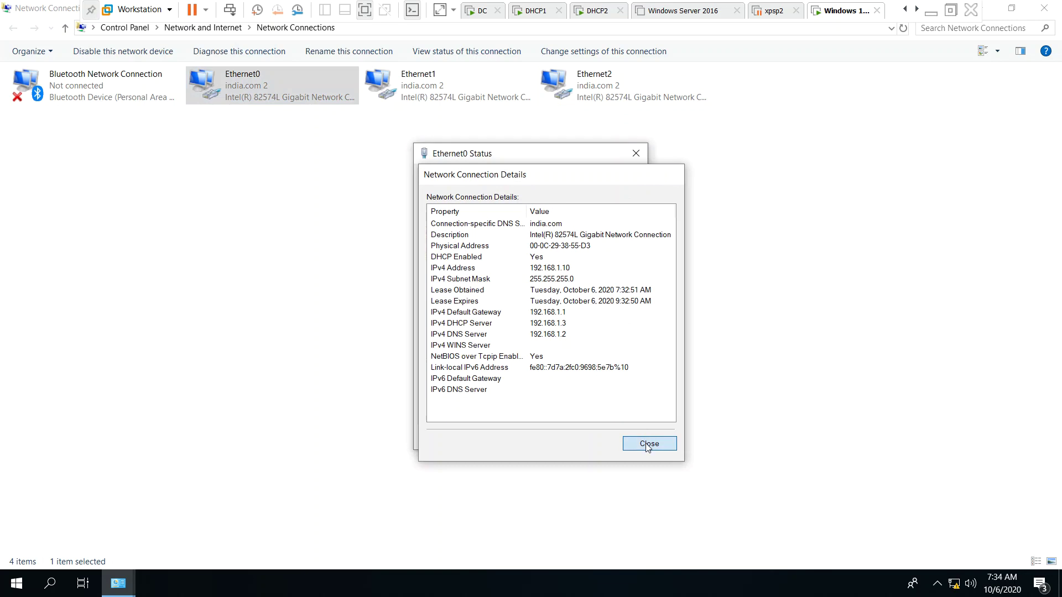
pyautogui.click(648, 445)
pyautogui.click(618, 439)
pyautogui.click(489, 334)
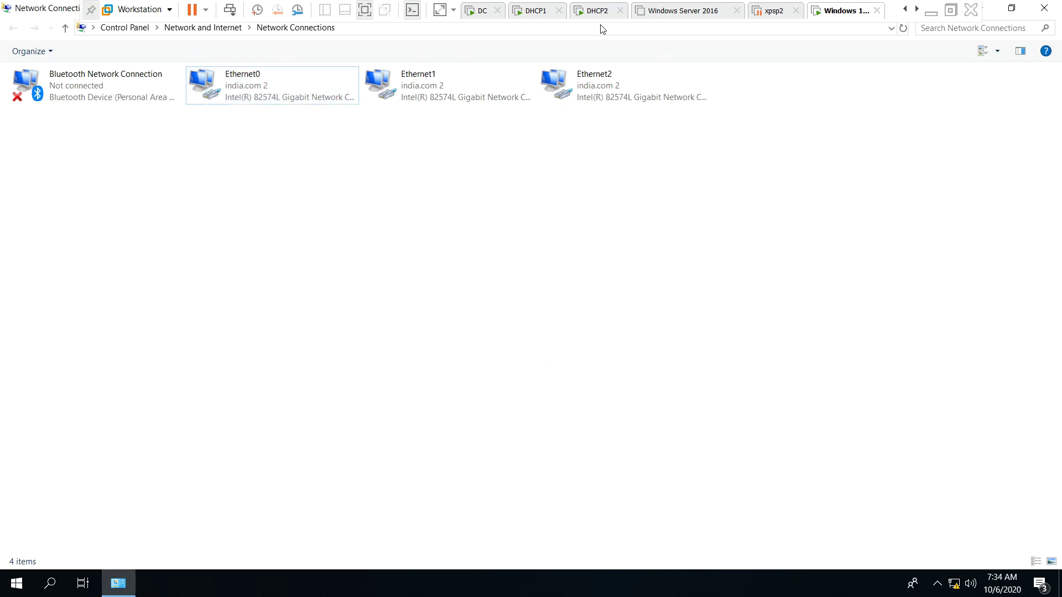
# On the DC, refresh the first scope's Address Leases to show 192.168.1.10, .11 and .16.
pyautogui.click(484, 15)
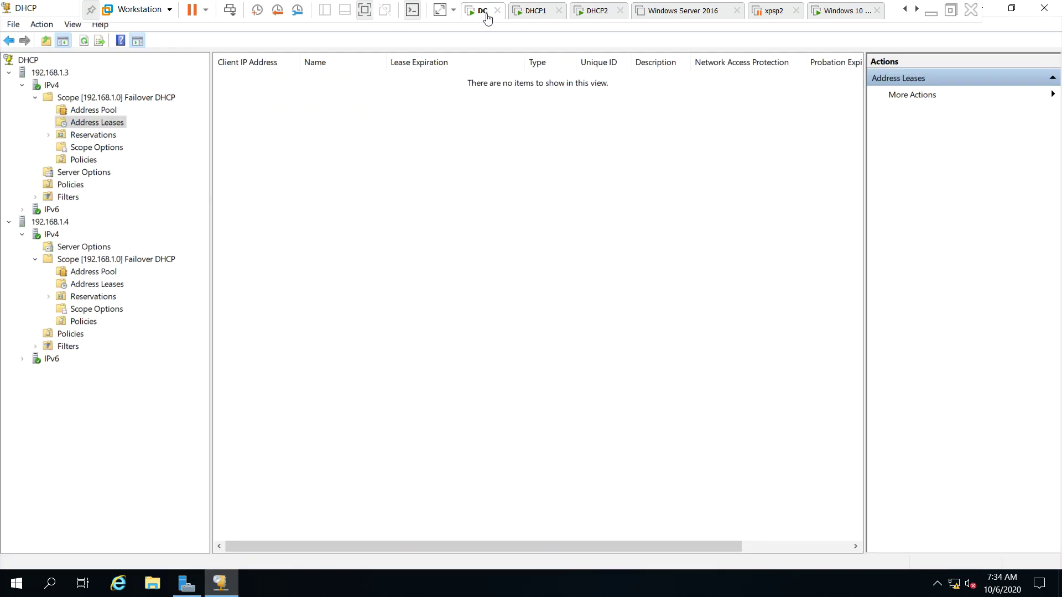
pyautogui.rightClick(357, 199)
pyautogui.click(414, 212)
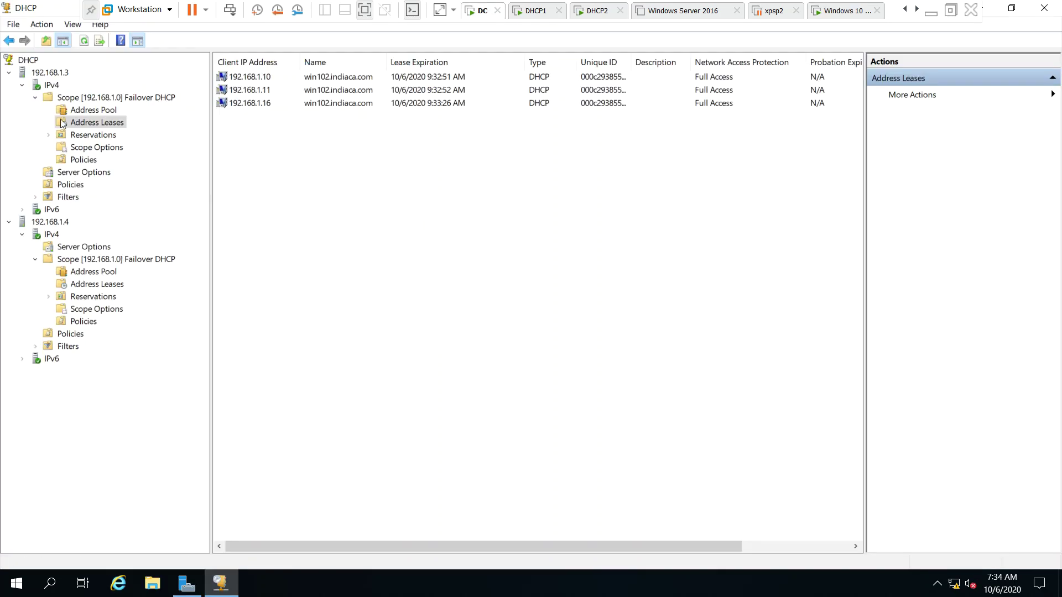
pyautogui.moveTo(267, 108); pyautogui.dragTo(268, 72)
pyautogui.click(394, 167)
# Refresh the second scope's Address Leases to show the three leases, then switch to DHCP1.
pyautogui.click(102, 286)
pyautogui.rightClick(321, 250)
pyautogui.click(354, 264)
pyautogui.moveTo(292, 195); pyautogui.dragTo(292, 73)
pyautogui.click(373, 215)
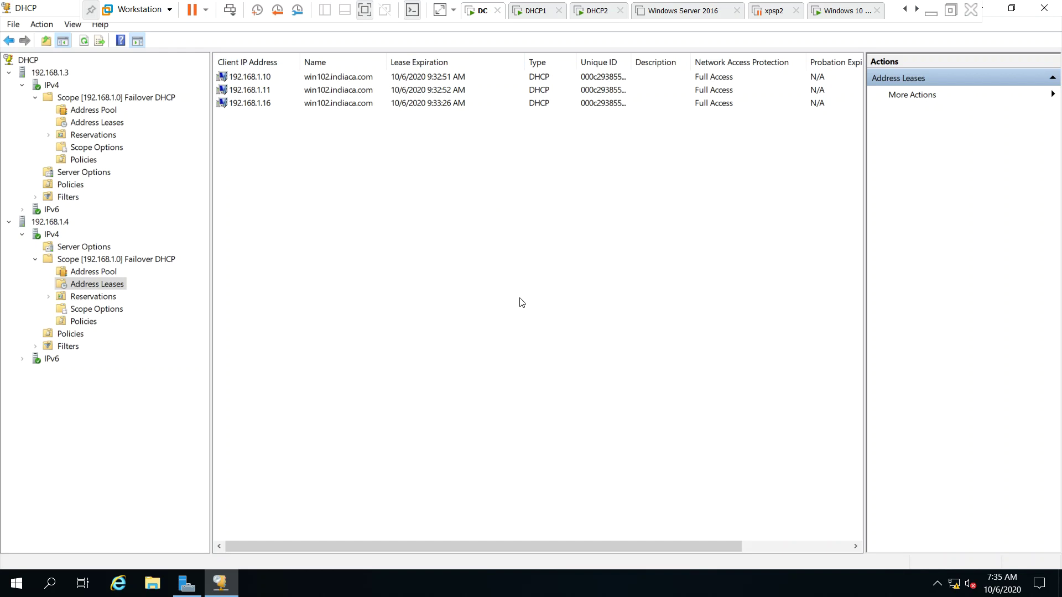
pyautogui.rightClick(339, 296)
pyautogui.click(486, 305)
pyautogui.rightClick(311, 255)
pyautogui.click(359, 263)
pyautogui.click(535, 11)
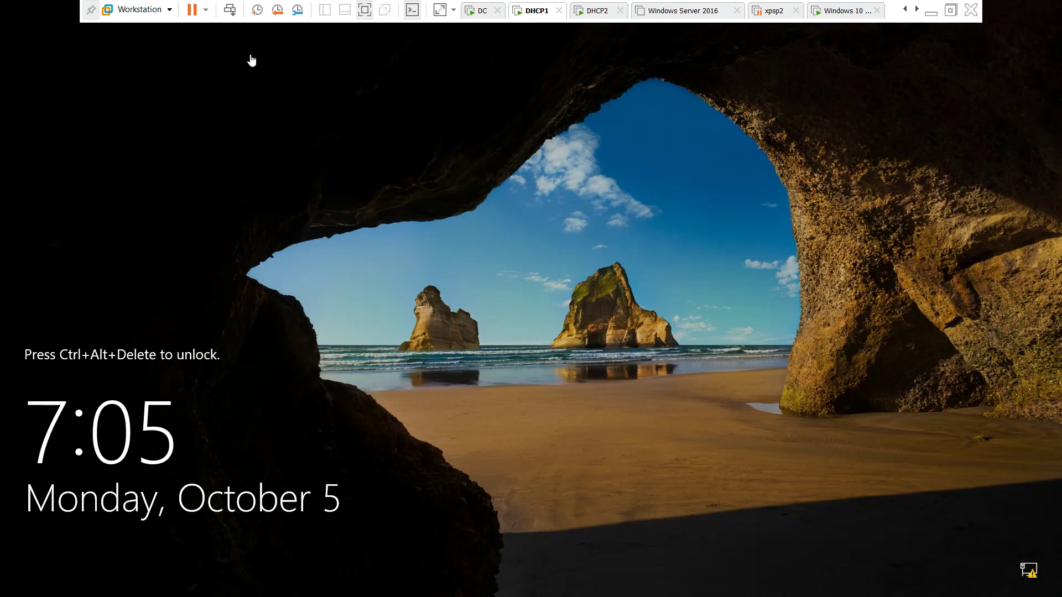
# Sign in to DHCP1, refresh IPv4 and show the failover scope's address leases.
pyautogui.click(230, 10)
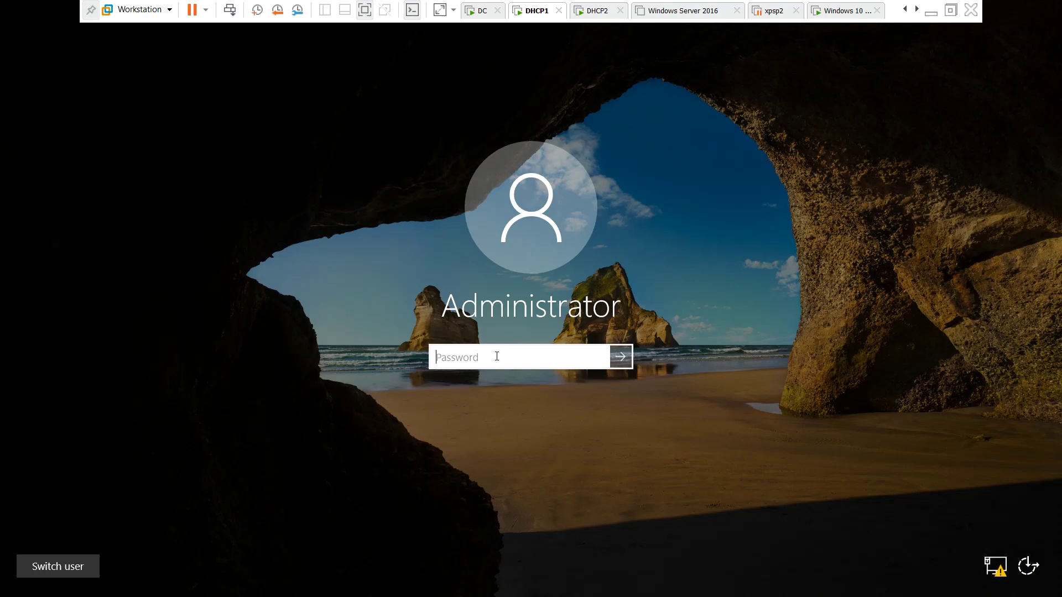
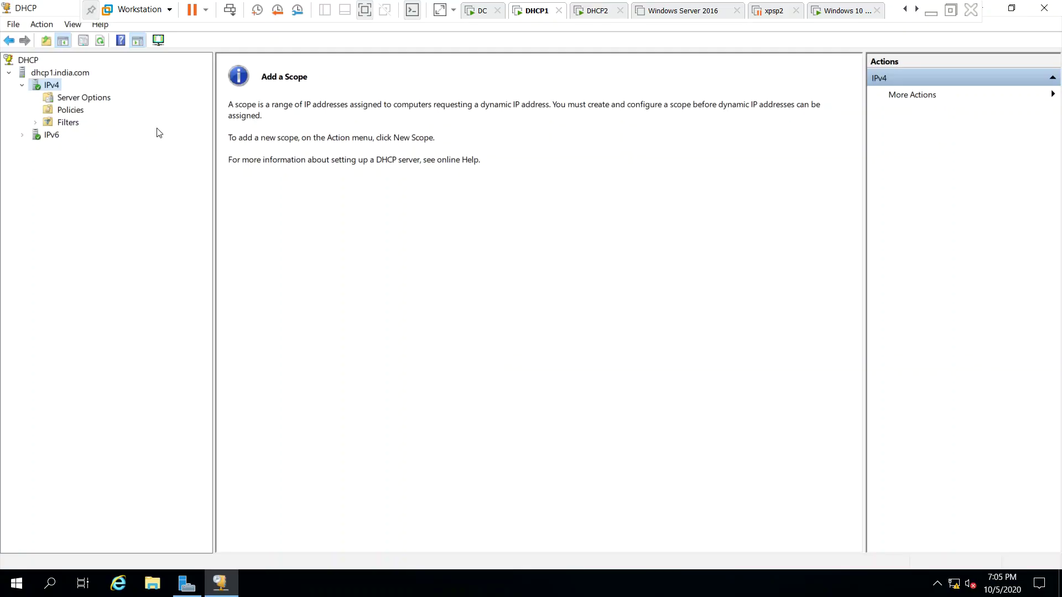
pyautogui.rightClick(57, 88)
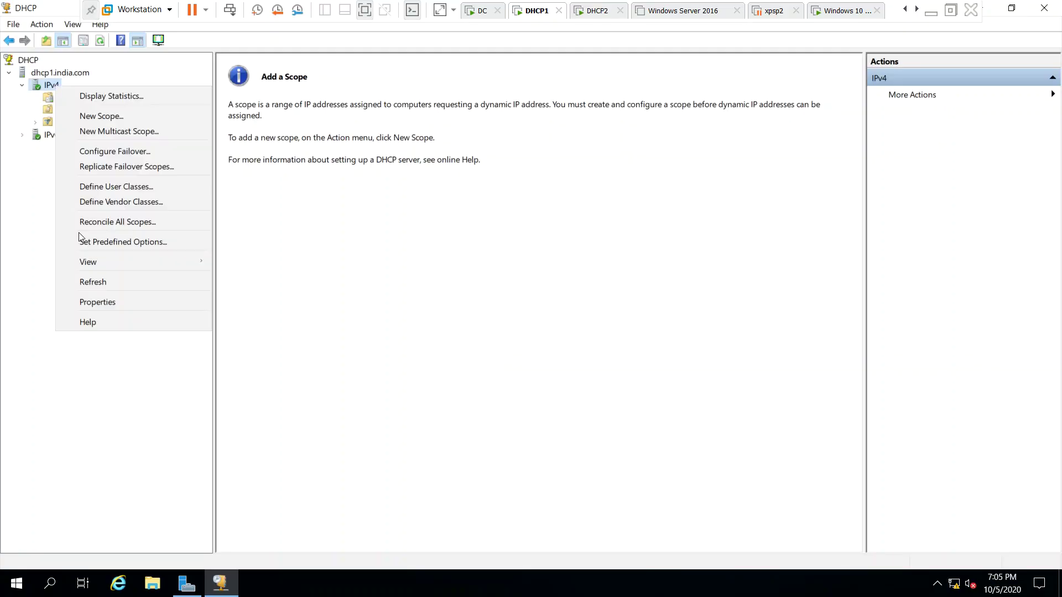
pyautogui.click(97, 279)
pyautogui.click(35, 97)
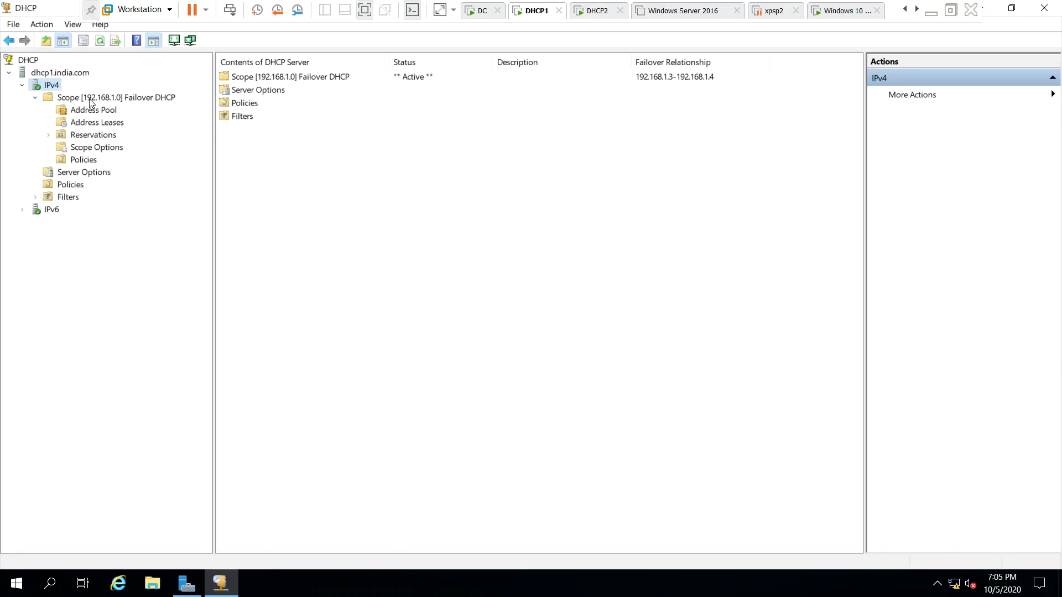
pyautogui.click(96, 99)
pyautogui.click(94, 110)
pyautogui.click(99, 123)
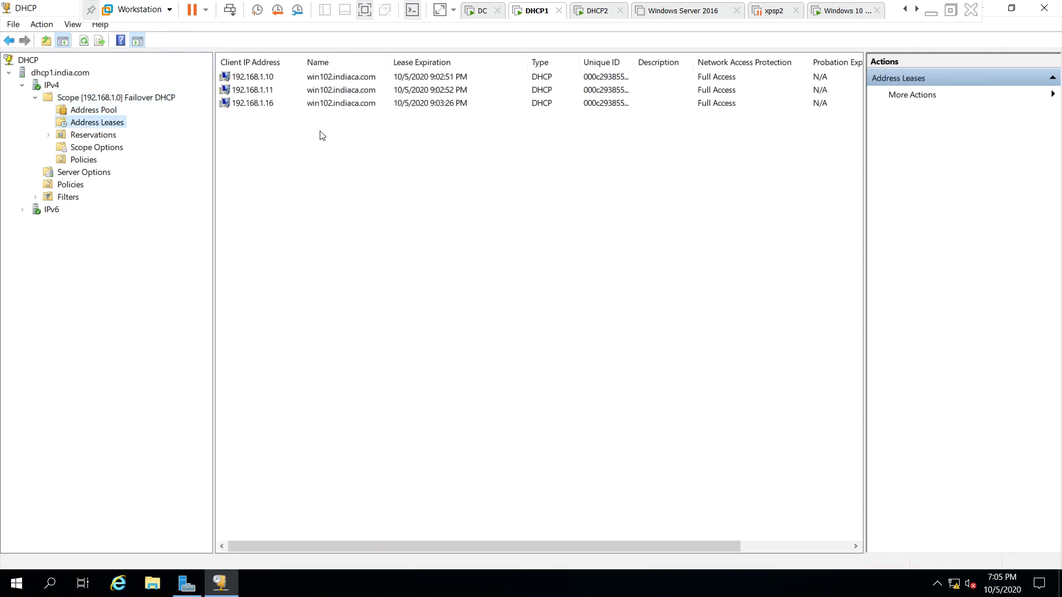
# Sign in to DHCP2, refresh IPv4, show its failover scope leases, then return to DHCP1.
pyautogui.click(600, 16)
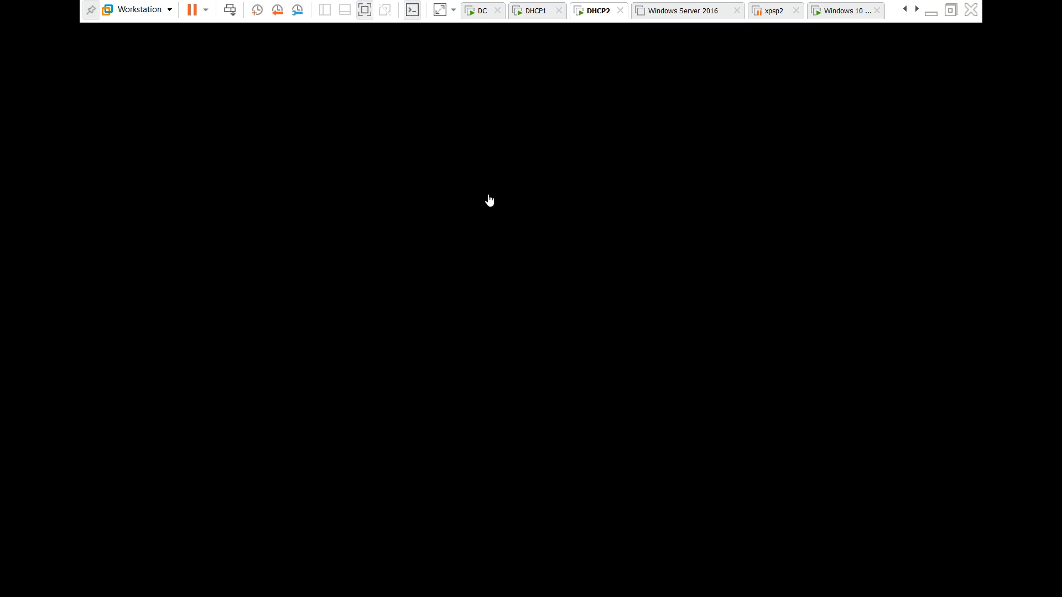
pyautogui.click(230, 10)
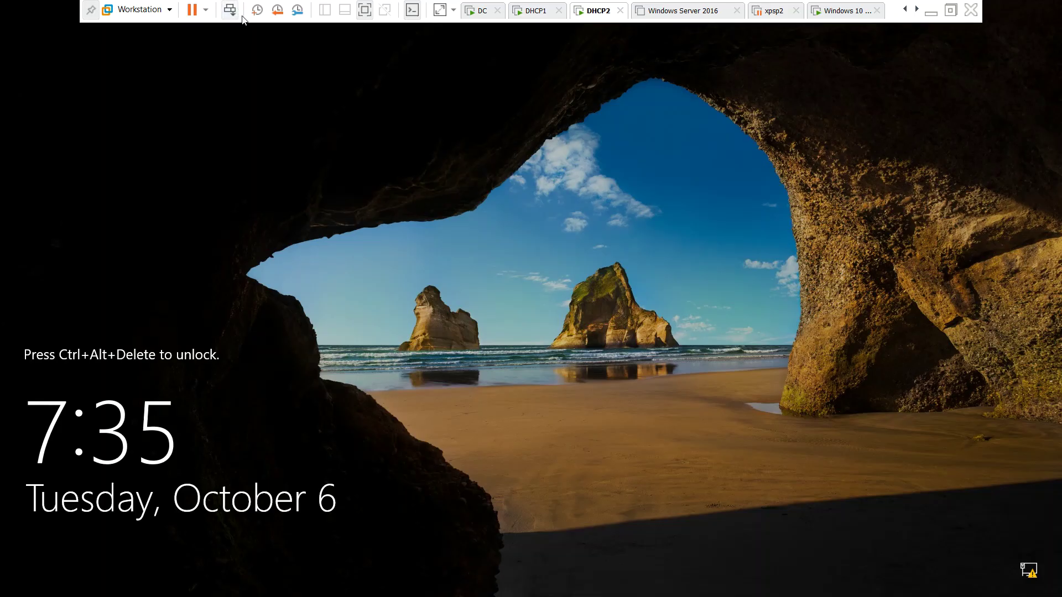
pyautogui.press('Return')
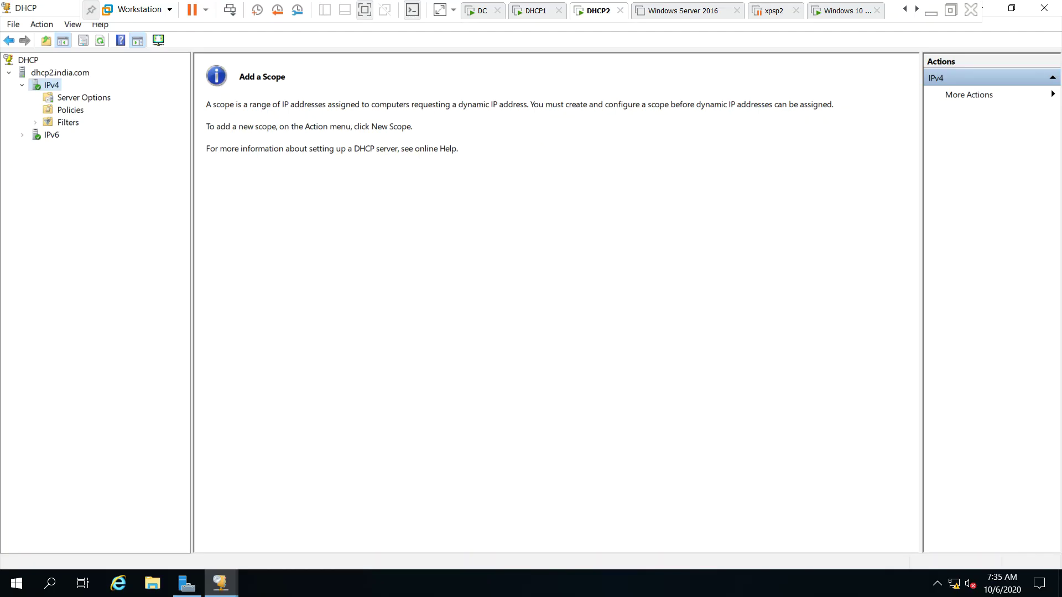
pyautogui.rightClick(50, 87)
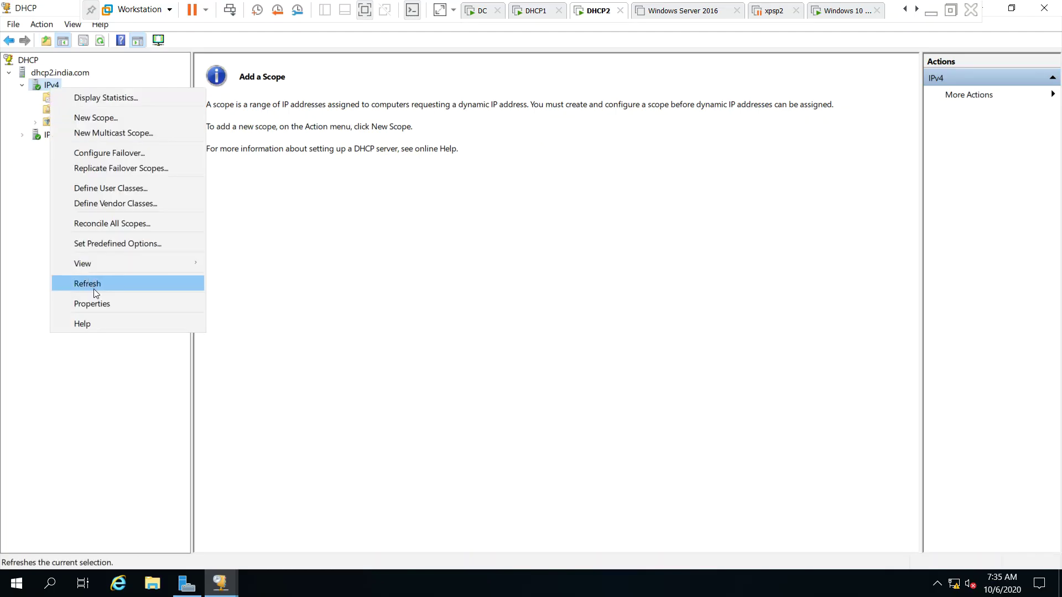
pyautogui.click(95, 289)
pyautogui.doubleClick(45, 108)
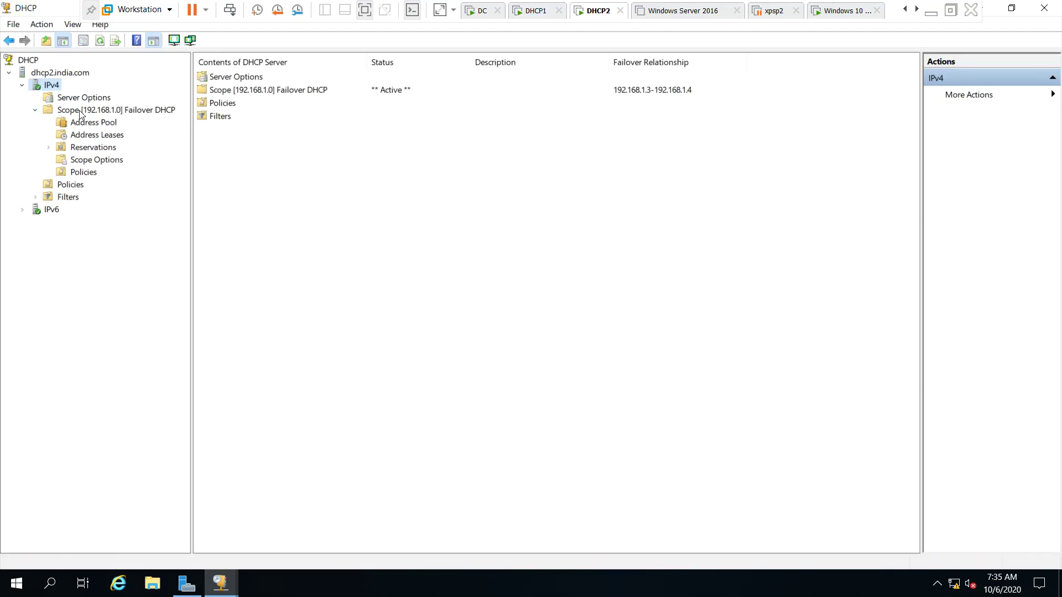
pyautogui.click(94, 123)
pyautogui.click(96, 135)
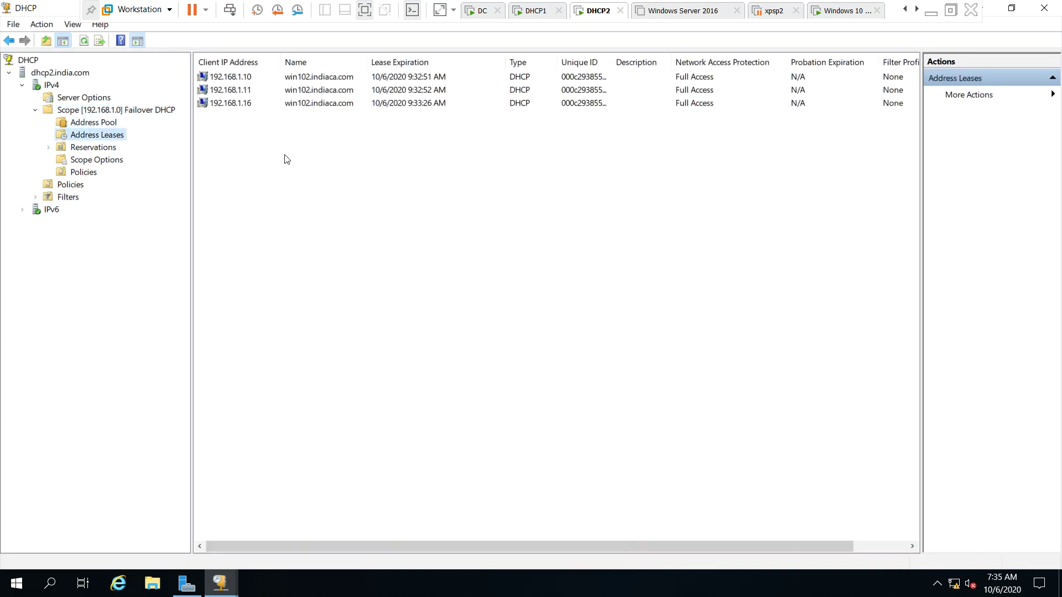
pyautogui.click(534, 13)
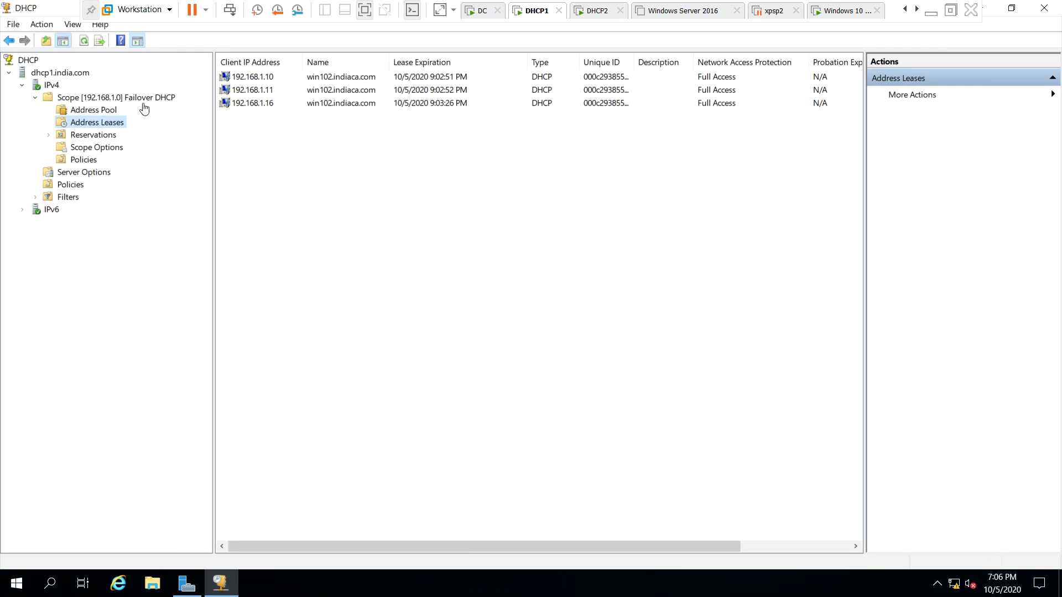
# Suspend the DHCP1 virtual machine from its tab's Power > Suspend menu.
pyautogui.click(81, 97)
pyautogui.rightClick(81, 98)
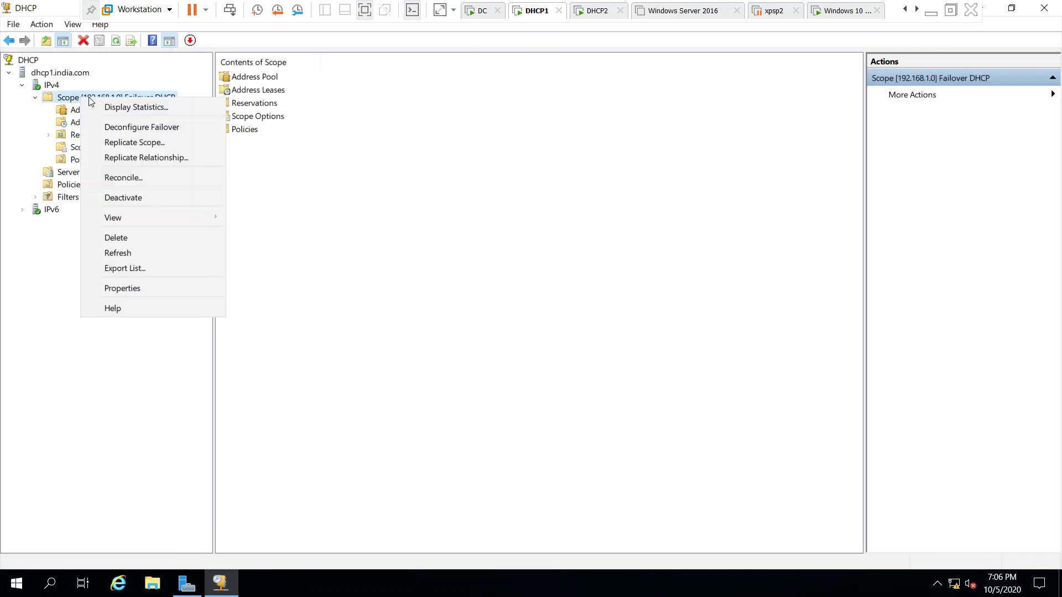
pyautogui.click(260, 162)
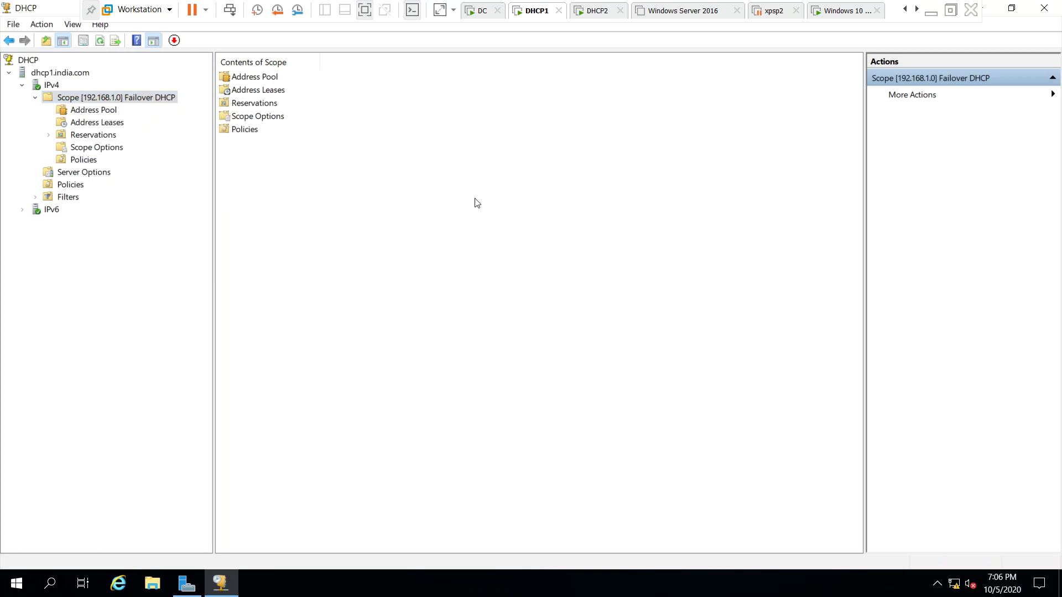
pyautogui.rightClick(541, 17)
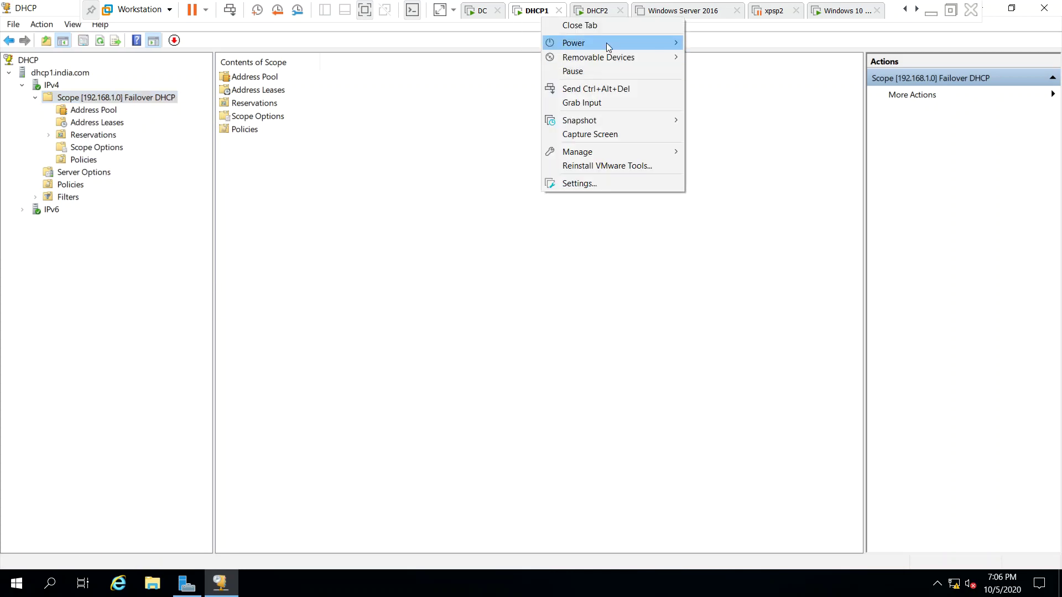
pyautogui.moveTo(606, 42)
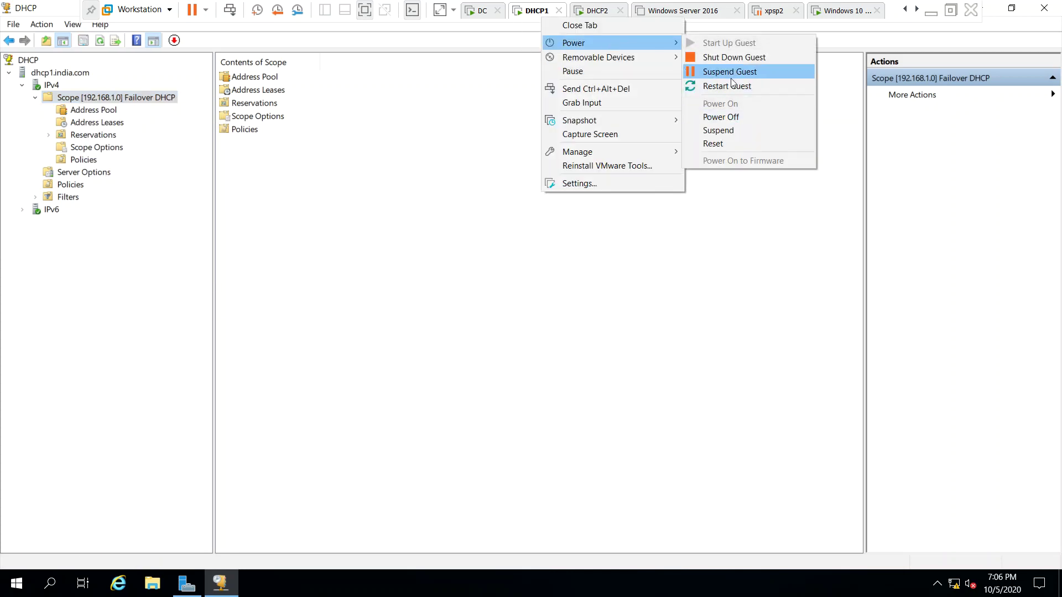
pyautogui.click(725, 130)
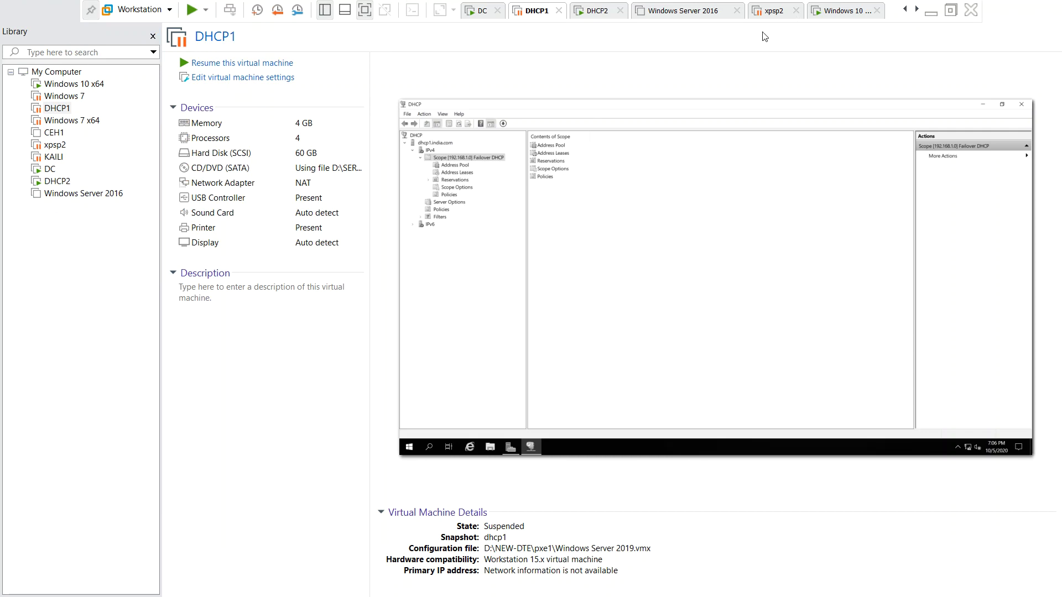
# On the Windows 10 VM, refresh Network Connections and check Ethernet1 and Ethernet2.
pyautogui.click(835, 20)
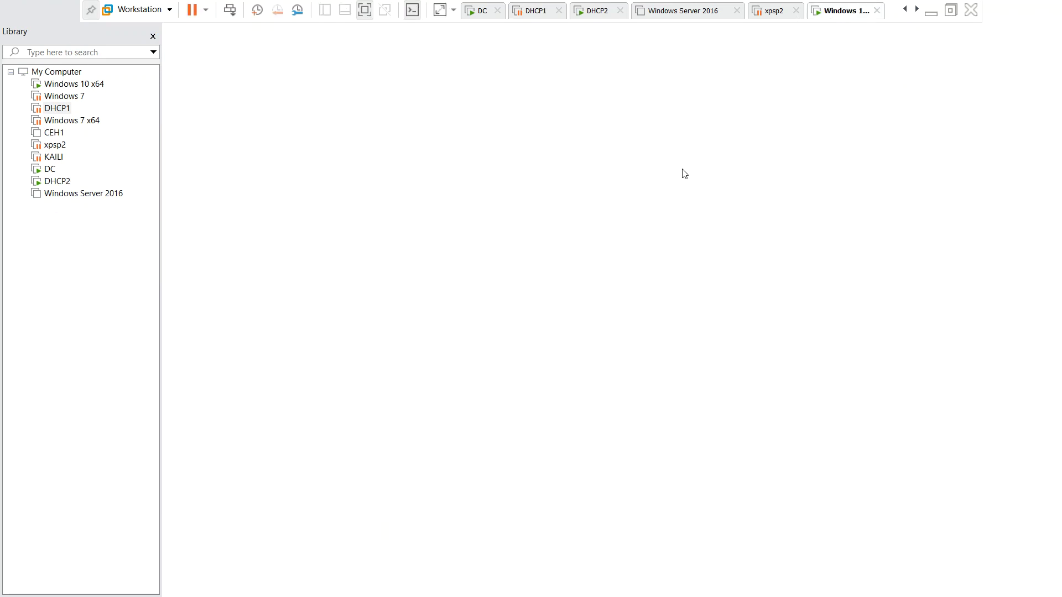
pyautogui.rightClick(268, 242)
pyautogui.click(317, 294)
pyautogui.click(451, 99)
pyautogui.click(609, 93)
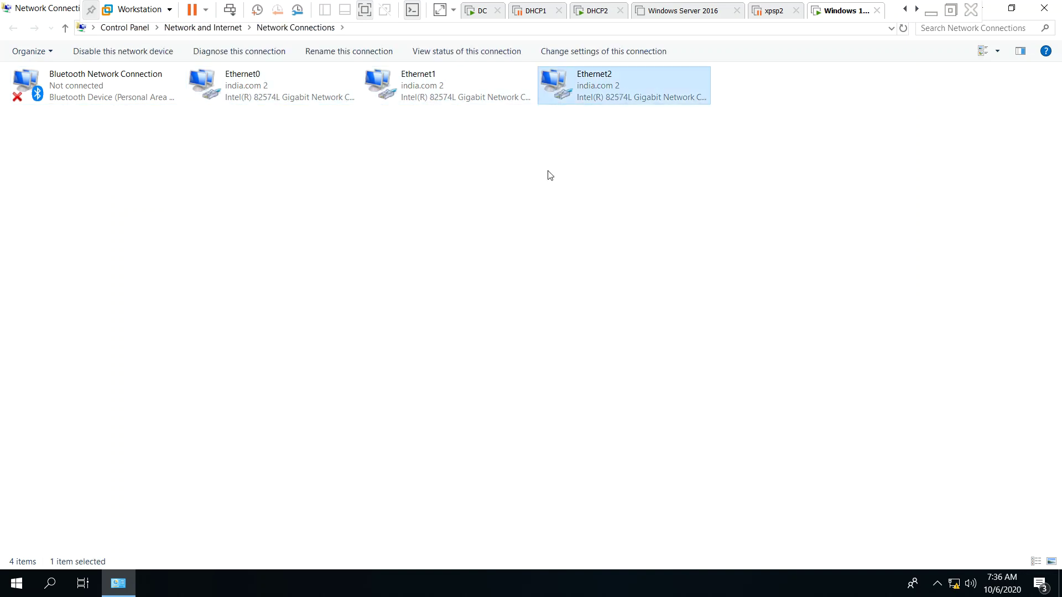
pyautogui.click(243, 145)
# Open the Windows 10 virtual machine's Settings to view its hardware.
pyautogui.rightClick(838, 14)
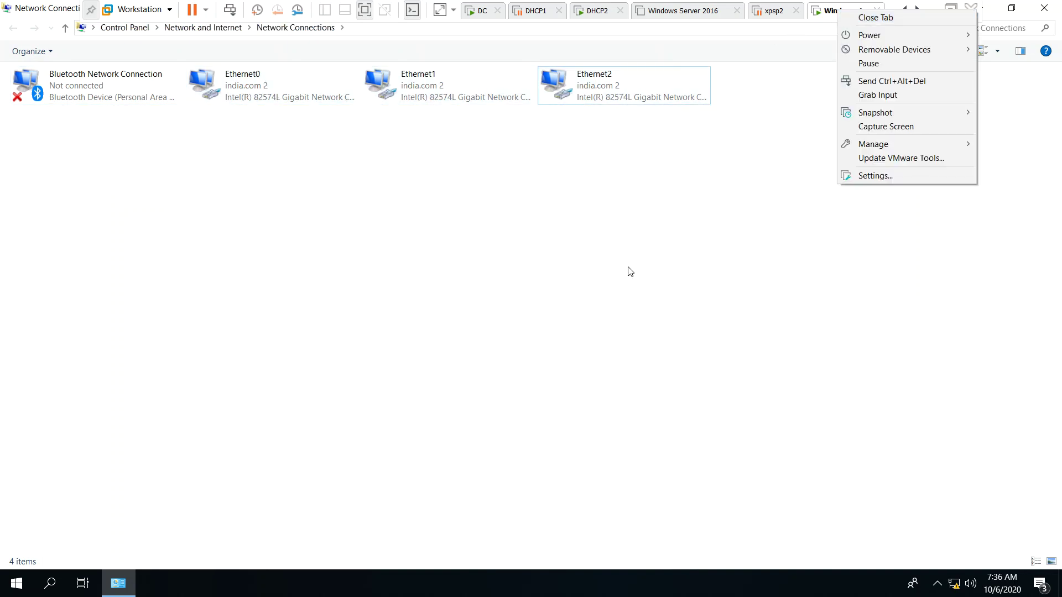
pyautogui.moveTo(894, 149)
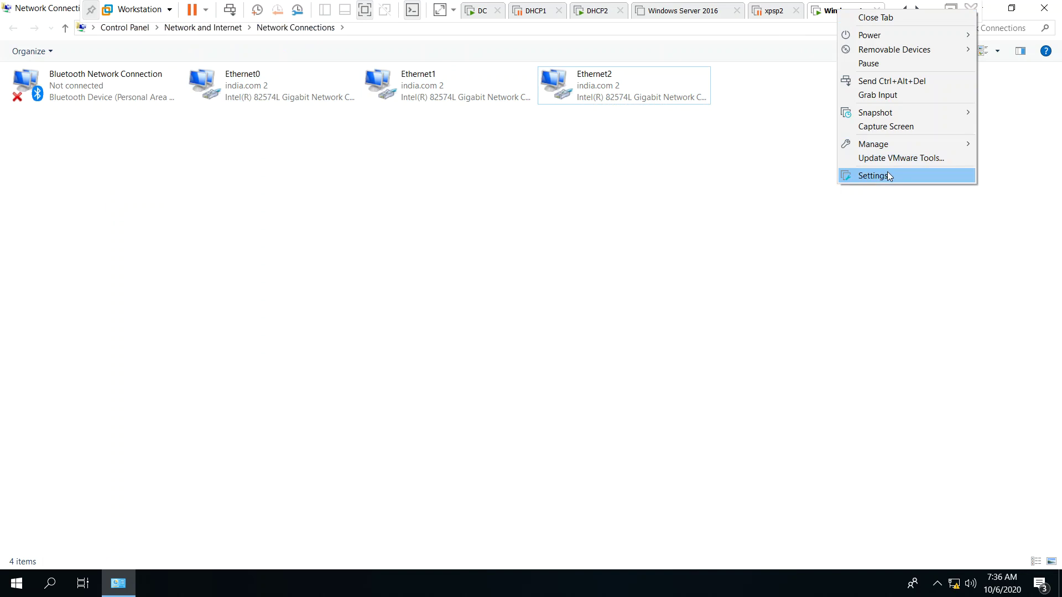
pyautogui.click(887, 172)
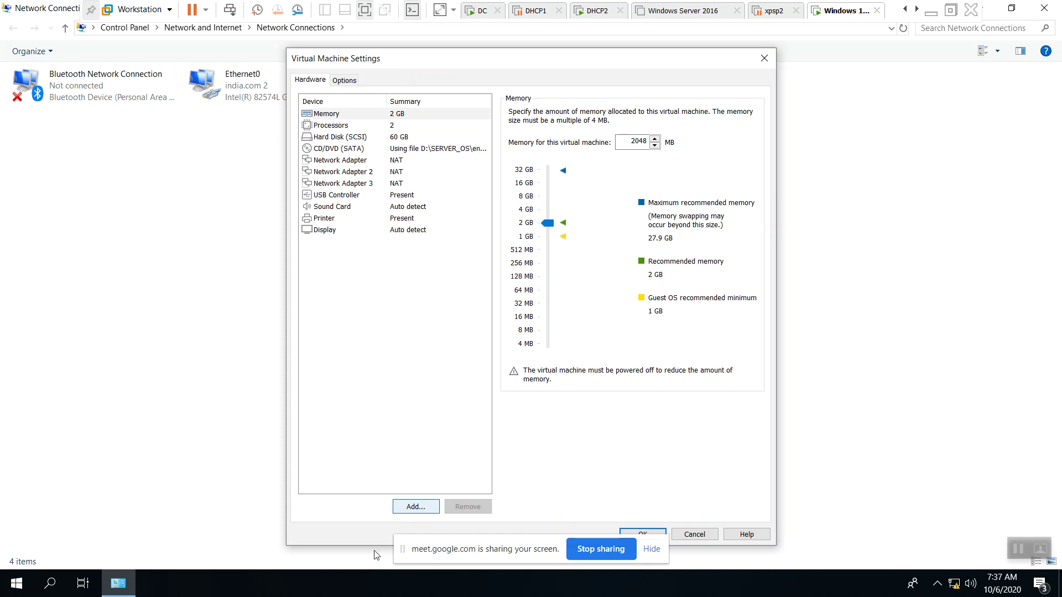
# Add a new Network Adapter as hardware on the Windows 10 VM's settings.
pyautogui.click(409, 506)
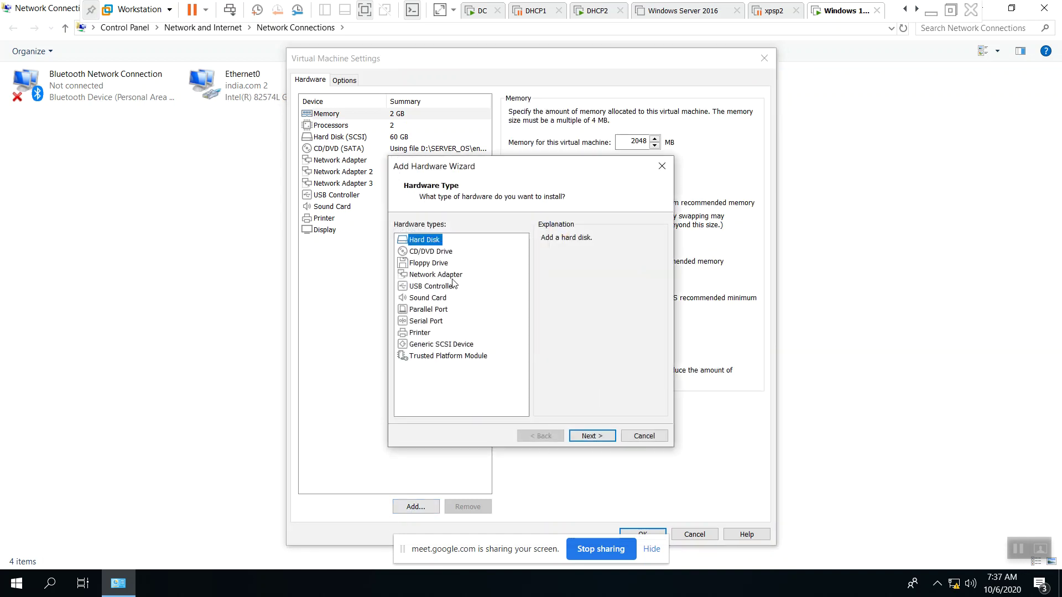
pyautogui.click(436, 274)
pyautogui.click(592, 435)
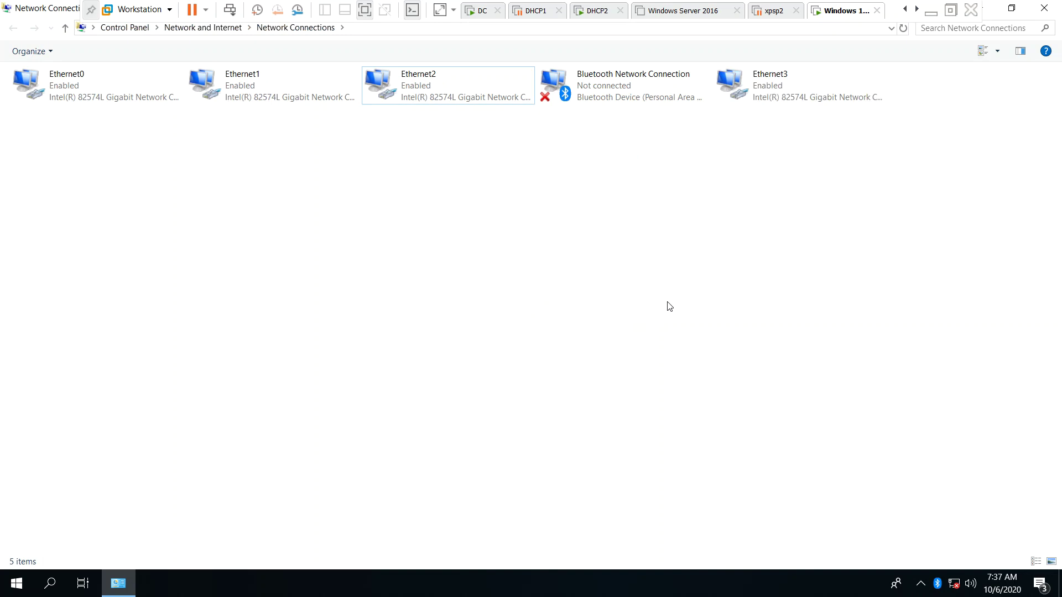
# Refresh Network Connections so the new Ethernet3 adapter shows as Enabled.
pyautogui.rightClick(477, 272)
pyautogui.click(518, 323)
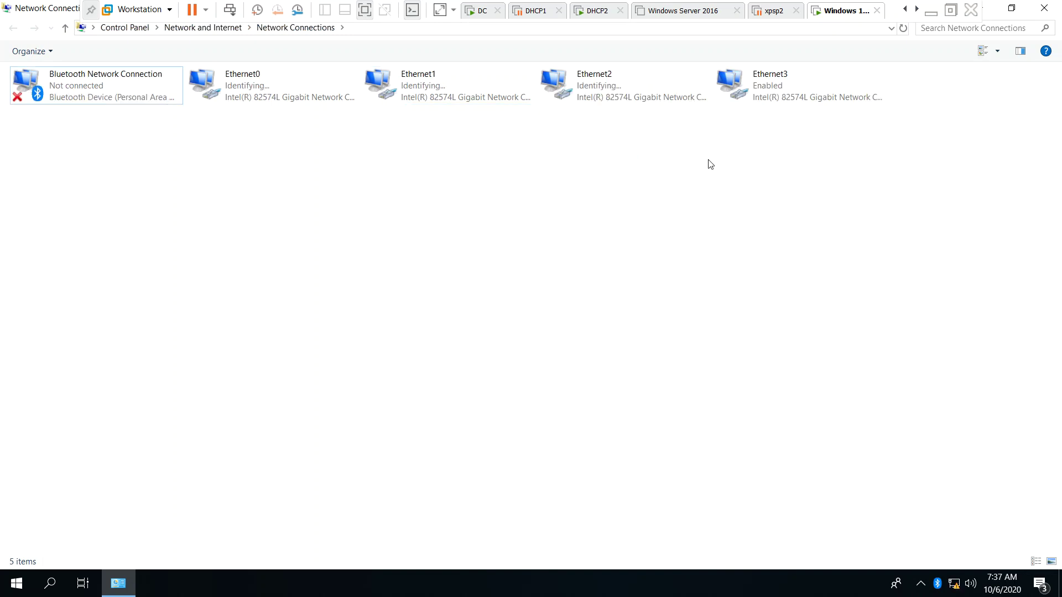
pyautogui.doubleClick(788, 99)
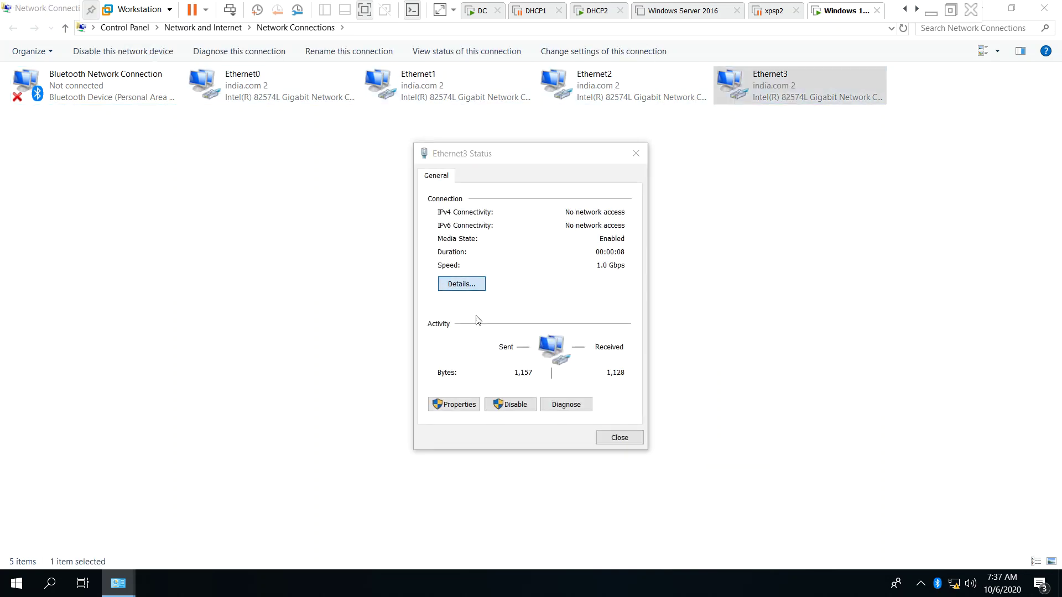
pyautogui.click(461, 284)
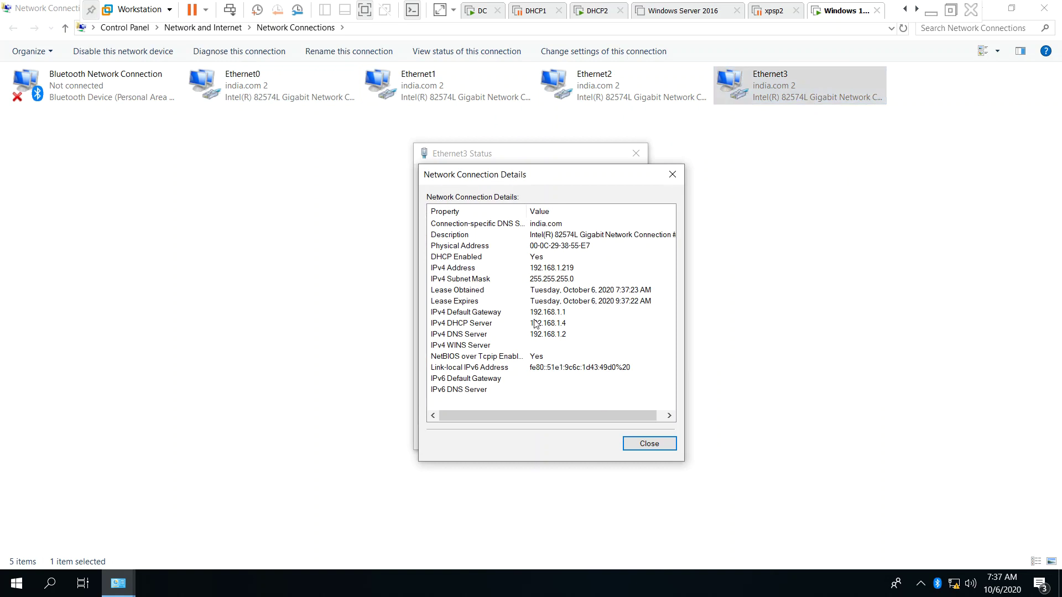
pyautogui.click(574, 270)
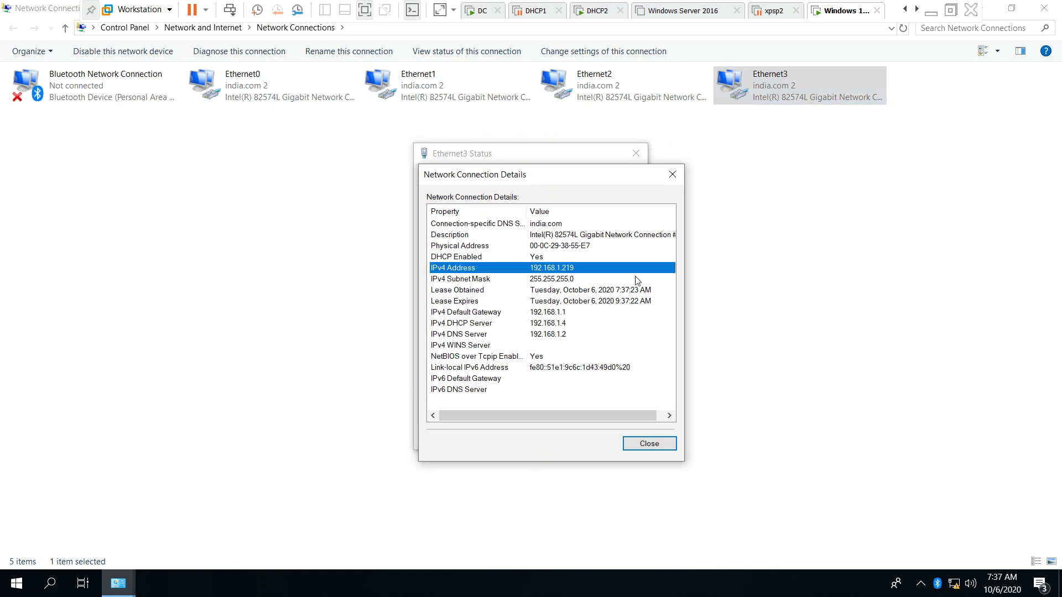
pyautogui.click(603, 323)
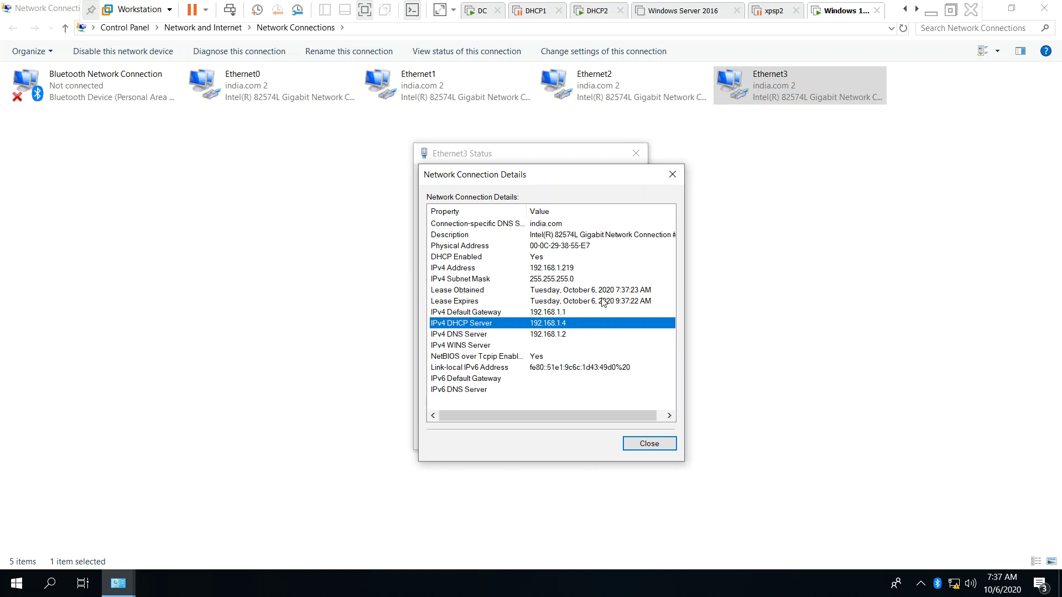
pyautogui.click(589, 269)
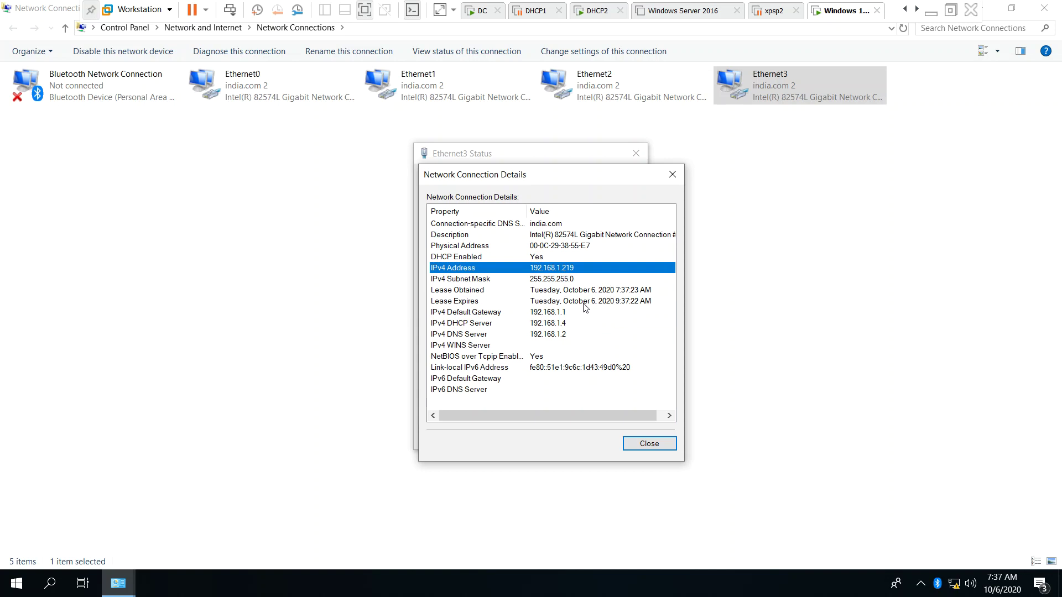
pyautogui.click(579, 322)
pyautogui.click(580, 269)
pyautogui.click(561, 343)
pyautogui.click(577, 324)
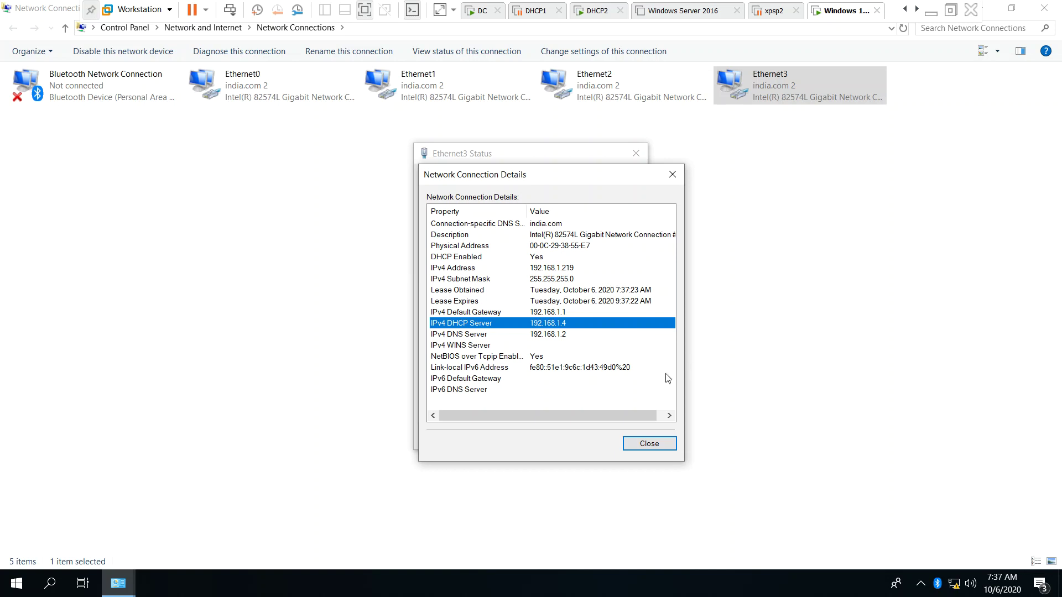
pyautogui.click(650, 442)
pyautogui.click(637, 437)
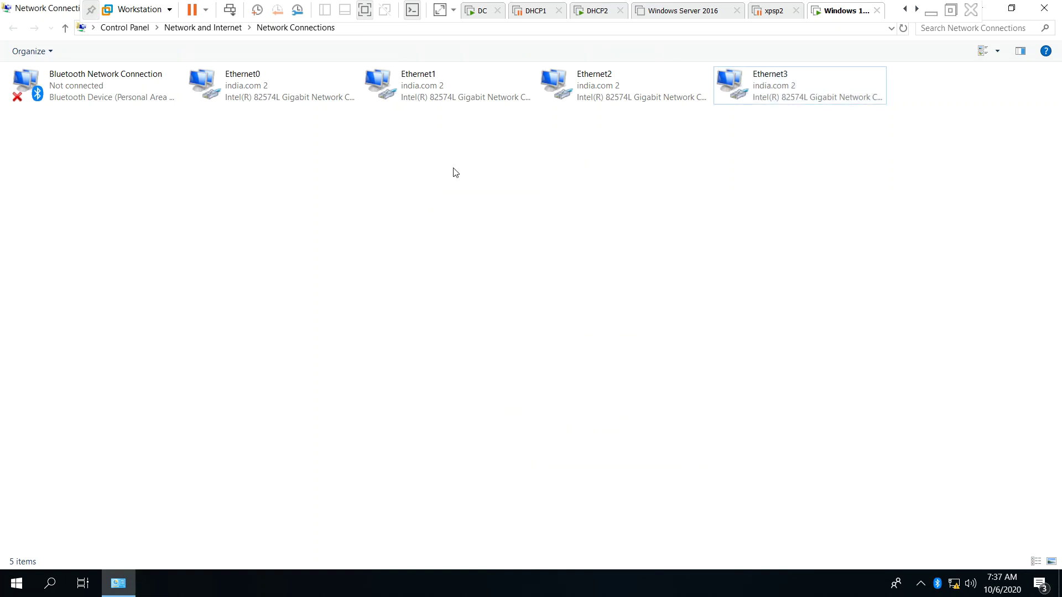
# Refresh DHCP2's address leases to show 192.168.1.219, then return to the DC machine.
pyautogui.click(591, 15)
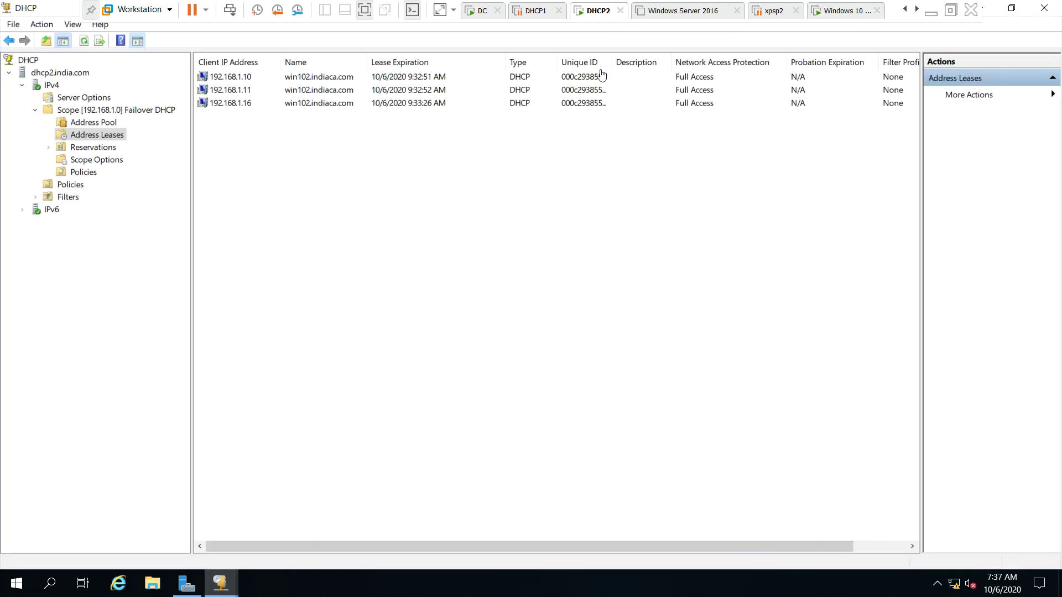
pyautogui.rightClick(339, 251)
pyautogui.click(354, 259)
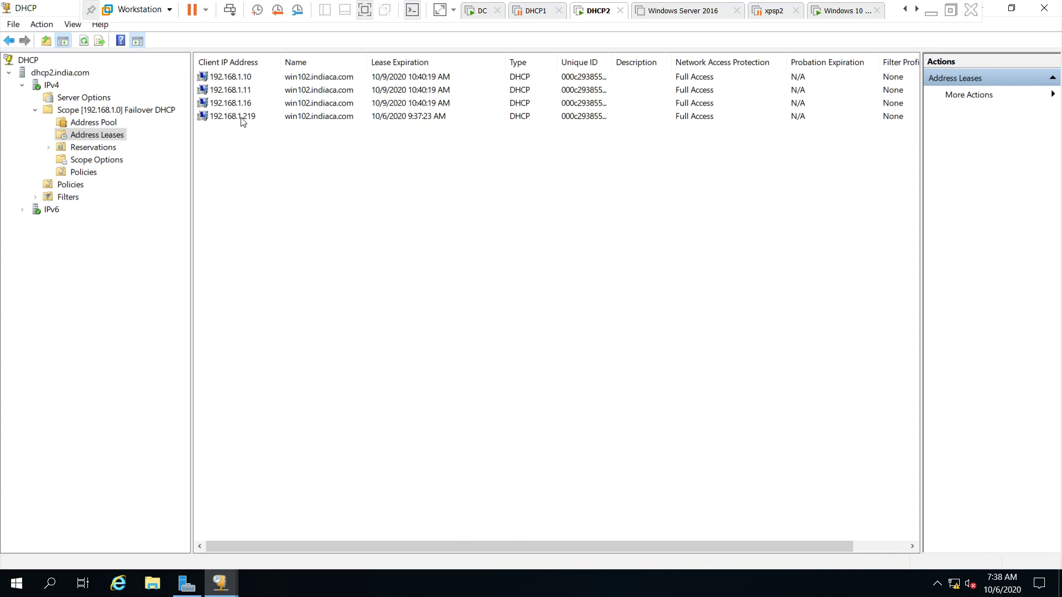
pyautogui.click(480, 13)
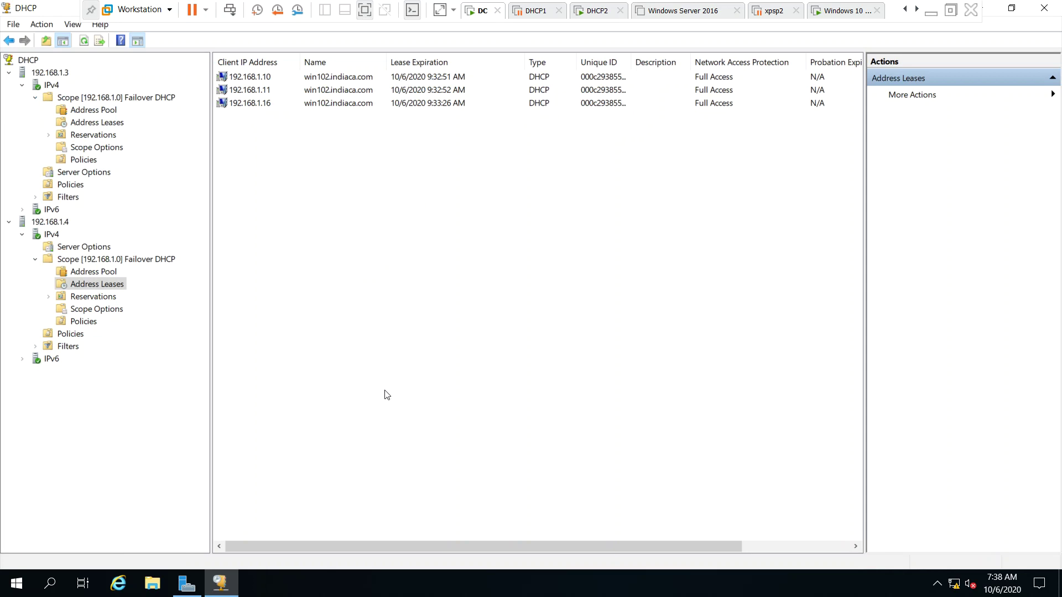
# Refresh the current leases list and server 192.168.1.3's address leases on the DC.
pyautogui.rightClick(360, 310)
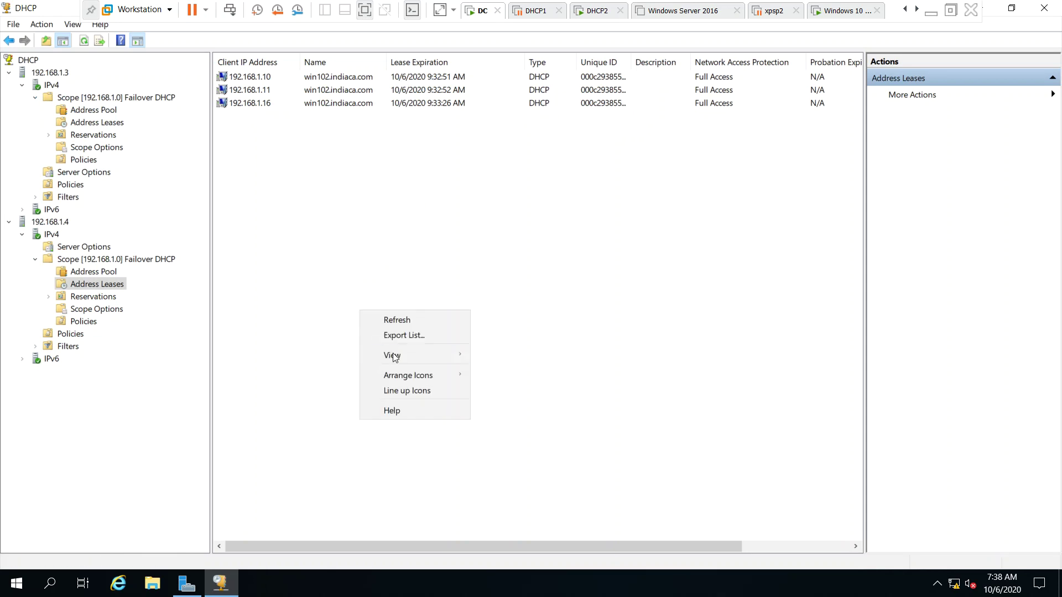
pyautogui.click(413, 323)
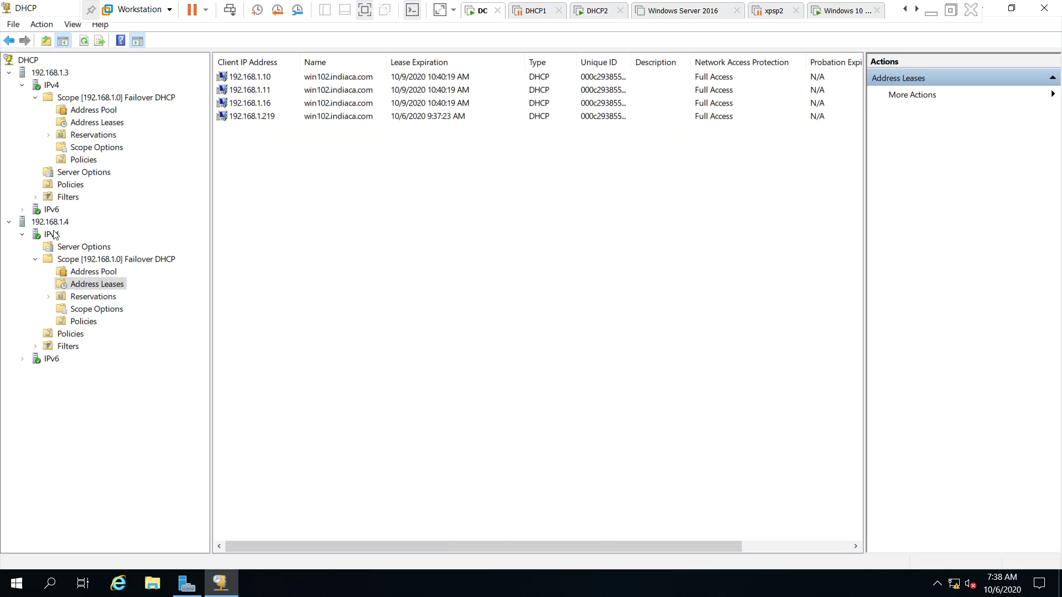
pyautogui.click(97, 124)
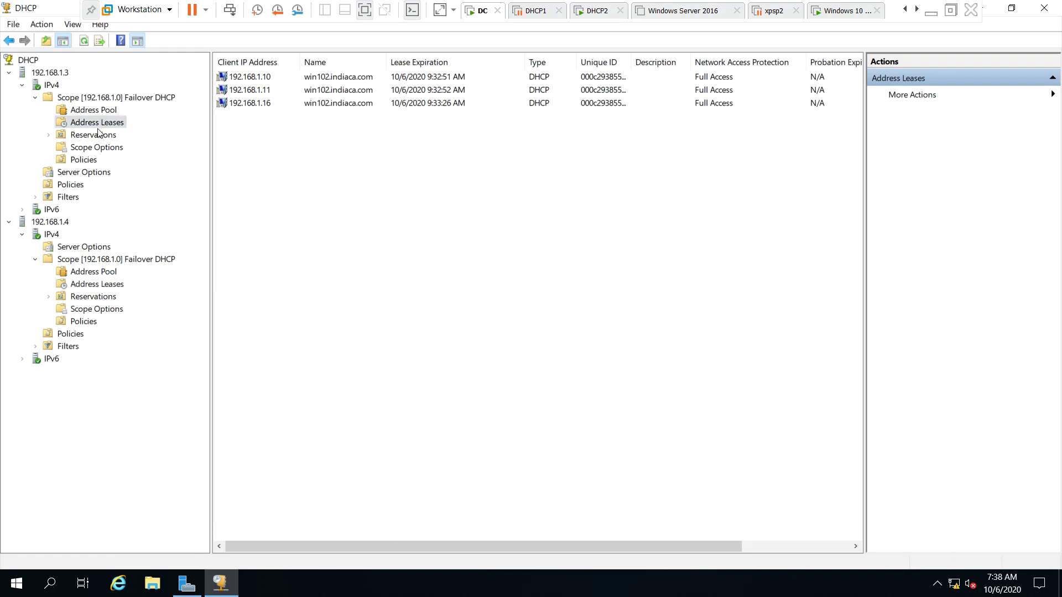
pyautogui.rightClick(410, 317)
pyautogui.click(456, 327)
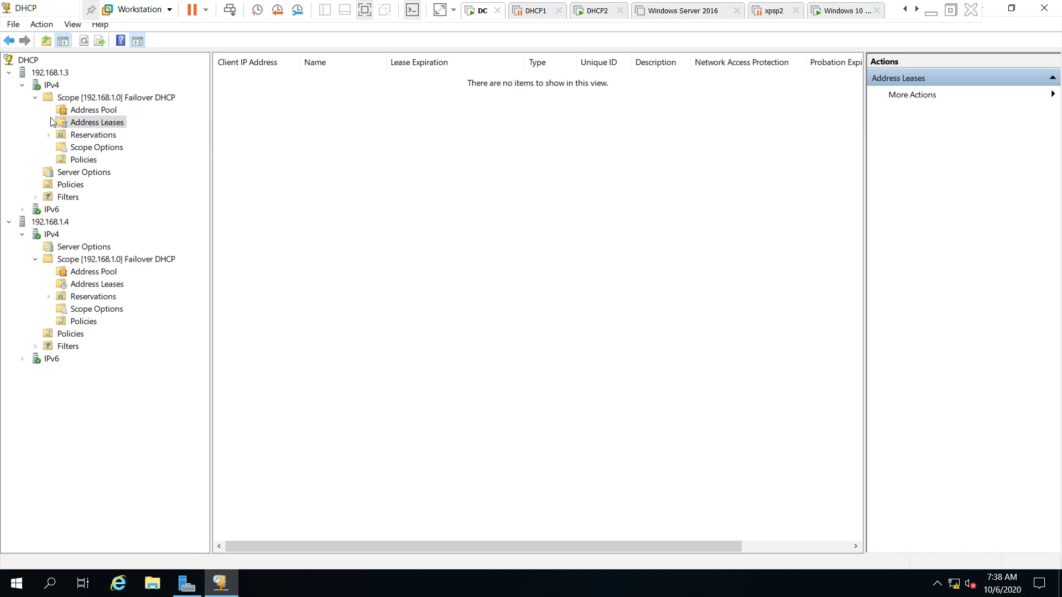
# Refresh server 192.168.1.4's address leases until 192.168.1.219 appears, then go to DHCP1.
pyautogui.rightClick(319, 190)
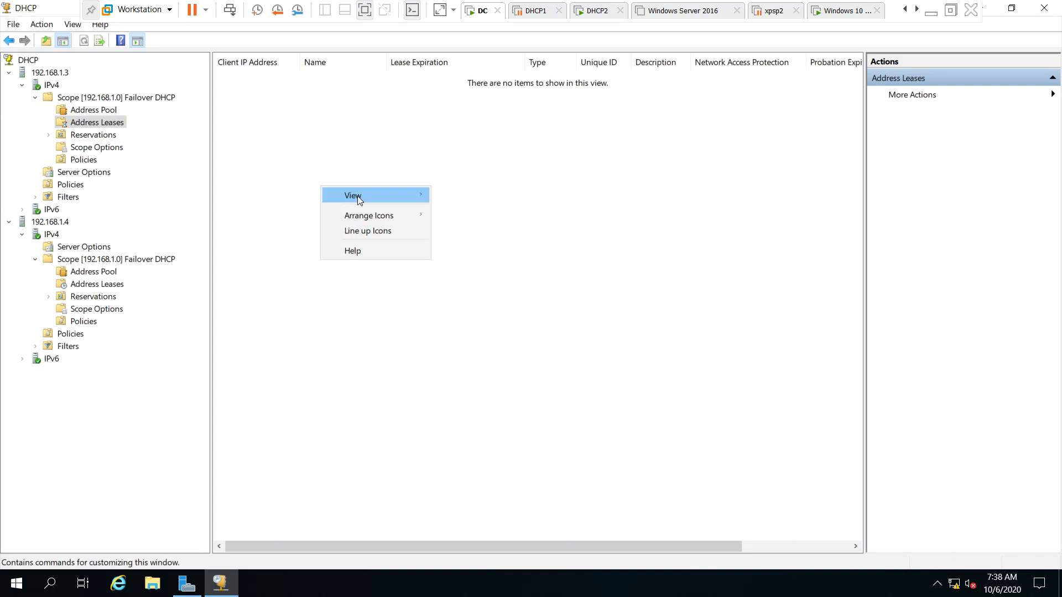
pyautogui.click(214, 152)
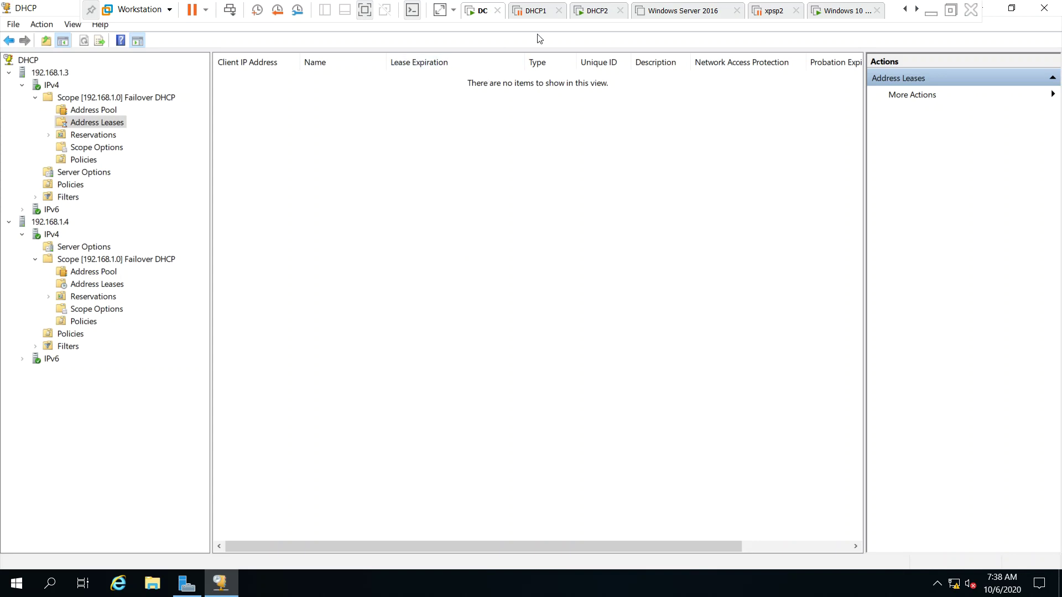
pyautogui.click(93, 284)
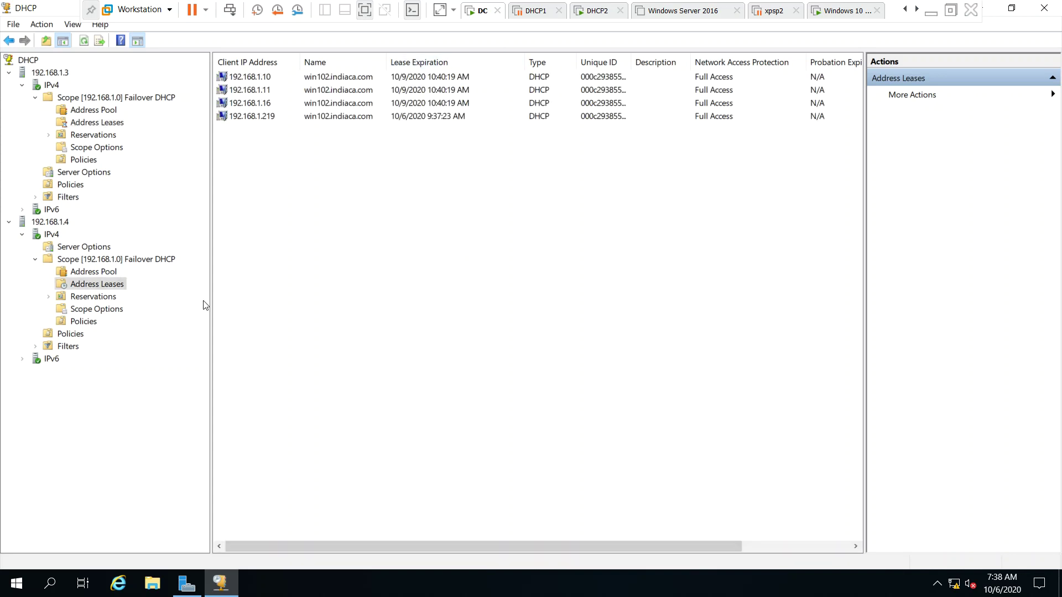
pyautogui.rightClick(290, 275)
pyautogui.click(323, 284)
pyautogui.rightClick(337, 241)
pyautogui.click(373, 251)
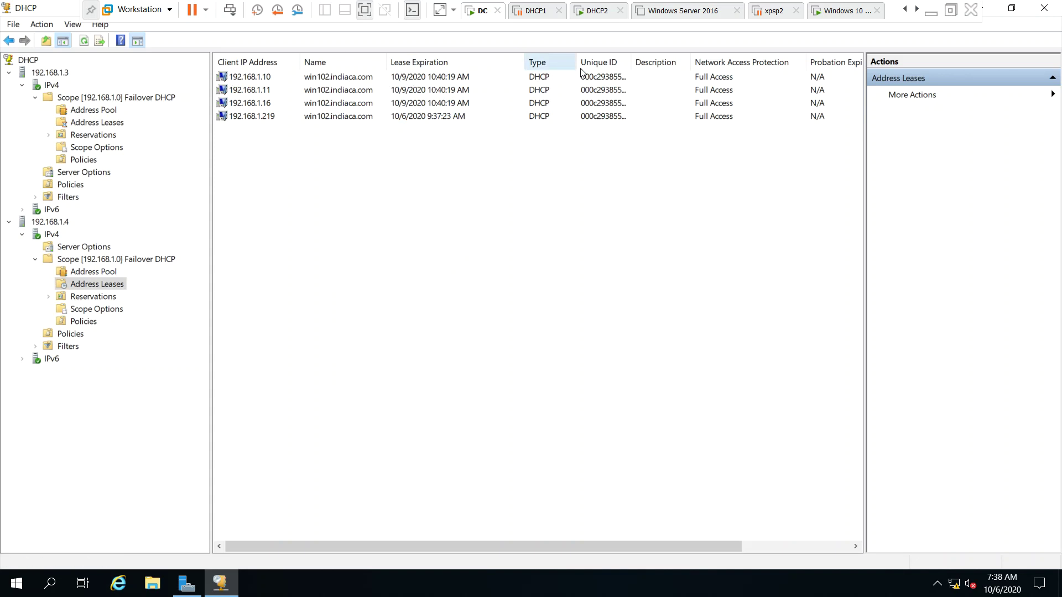
pyautogui.click(535, 11)
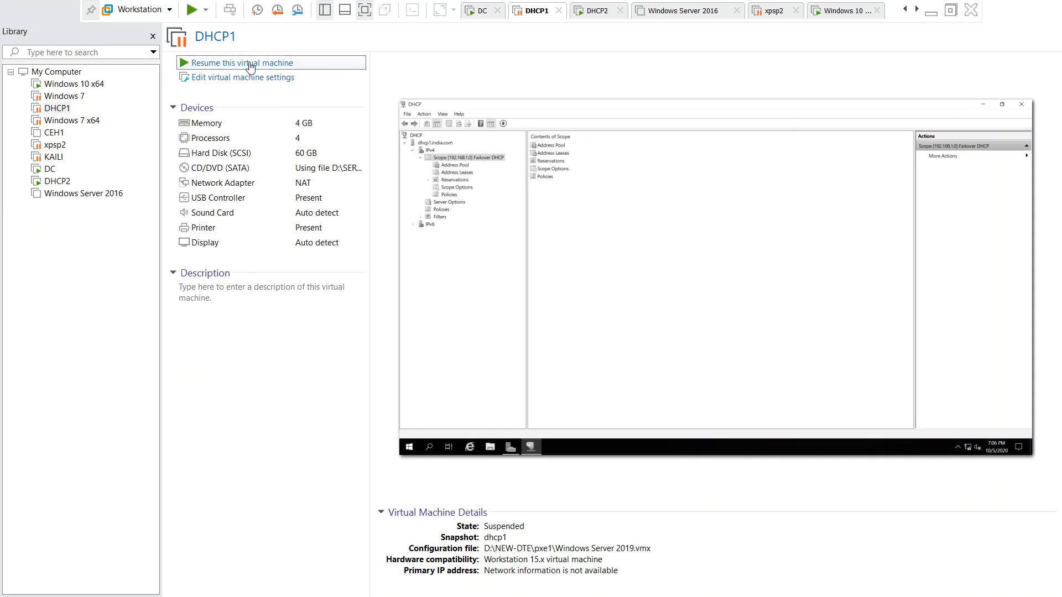
# Resume DHCP1 and refresh its DHCP console and the scope's address leases.
pyautogui.click(413, 150)
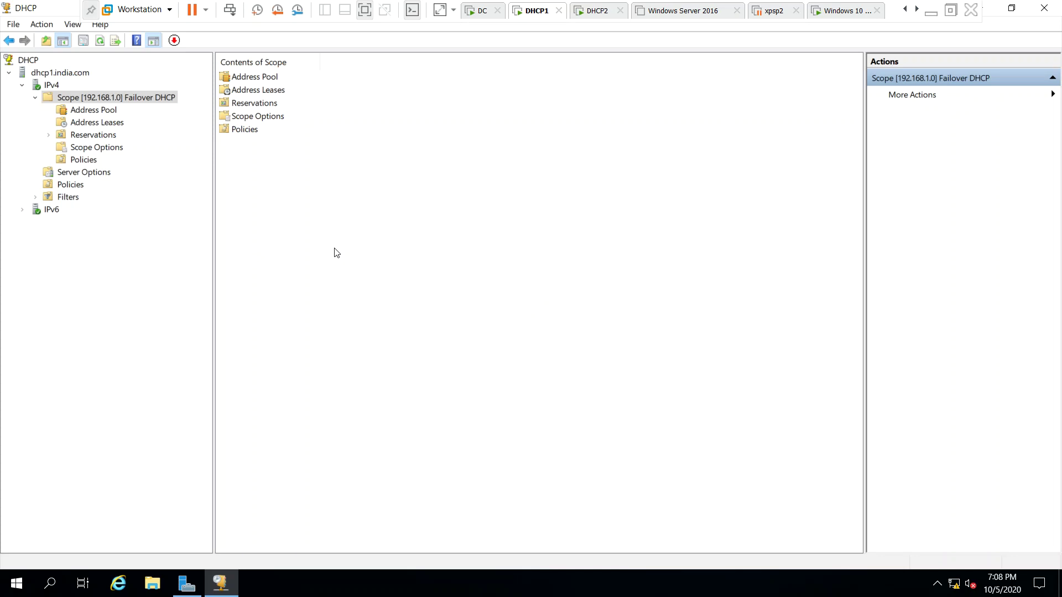
pyautogui.rightClick(295, 280)
pyautogui.click(346, 400)
pyautogui.click(81, 111)
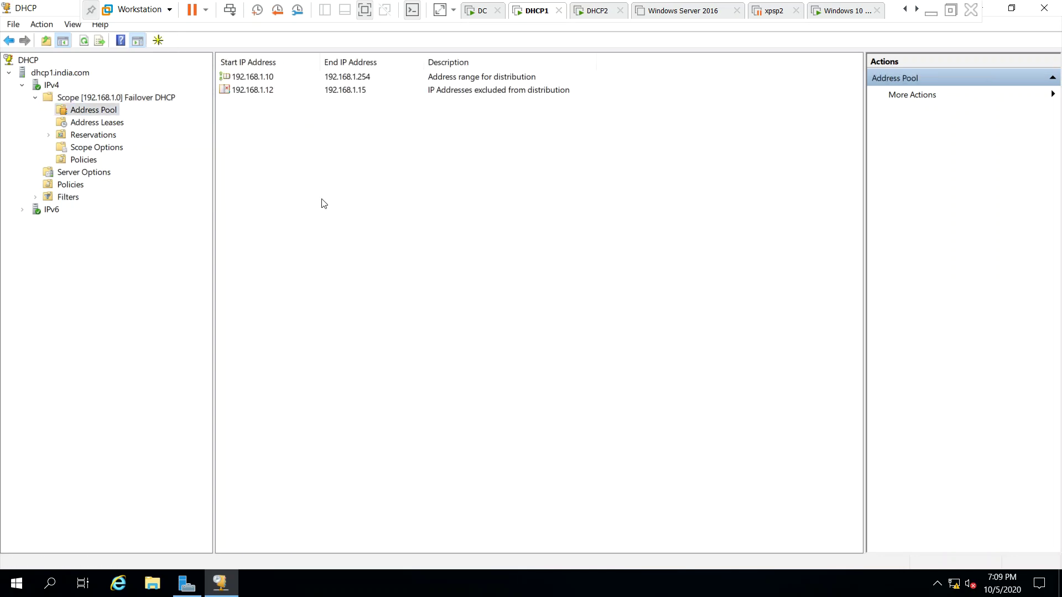
pyautogui.press('Down')
pyautogui.rightClick(297, 190)
pyautogui.click(341, 200)
# Browse the scope's reservations and options, then refresh address leases to reveal 192.168.1.219.
pyautogui.rightClick(276, 172)
pyautogui.click(299, 182)
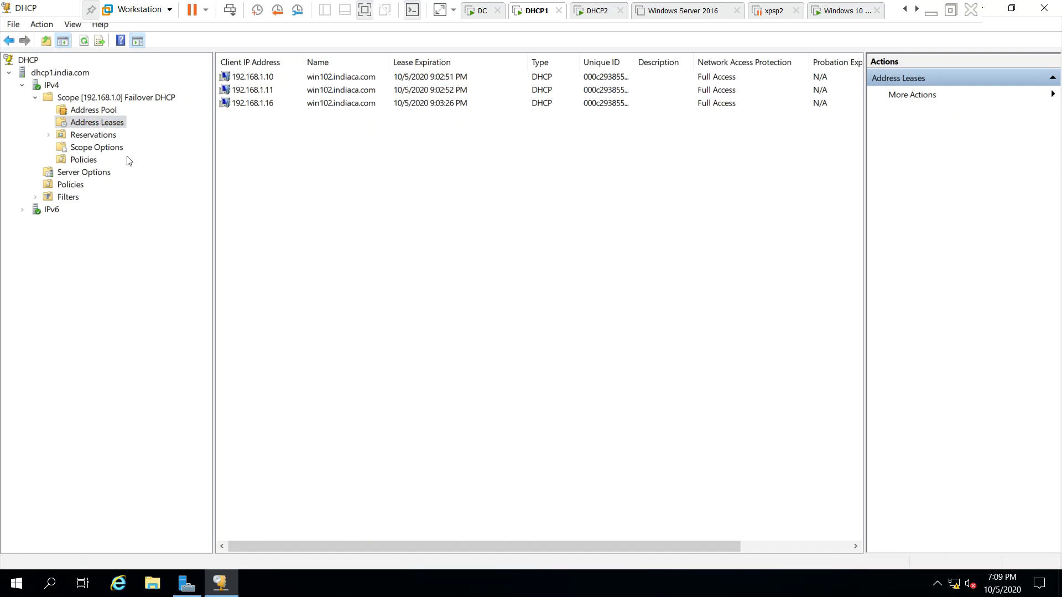
pyautogui.click(98, 135)
pyautogui.click(99, 147)
pyautogui.click(113, 123)
pyautogui.rightClick(356, 235)
pyautogui.click(388, 245)
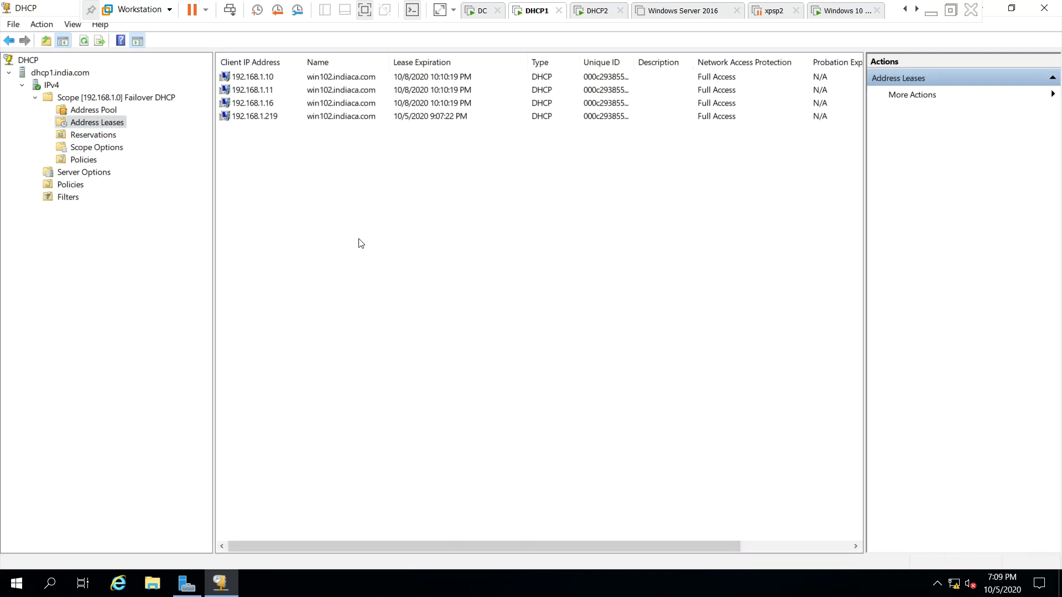
pyautogui.rightClick(299, 214)
pyautogui.click(322, 220)
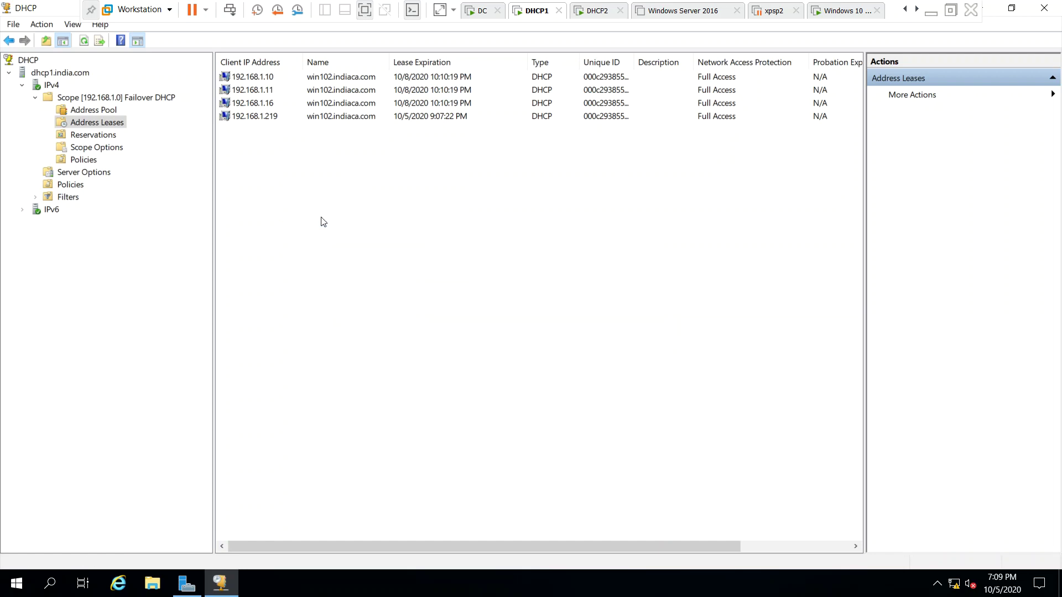
# Keep refreshing DHCP1's lease list while checking the 192.168.1.219 entry.
pyautogui.click(286, 116)
pyautogui.click(370, 279)
pyautogui.rightClick(269, 195)
pyautogui.click(304, 207)
pyautogui.rightClick(258, 200)
pyautogui.click(303, 208)
pyautogui.click(281, 116)
pyautogui.rightClick(295, 180)
pyautogui.click(328, 188)
# Refresh DHCP2's address leases to show the same four leases.
pyautogui.click(592, 11)
pyautogui.rightClick(332, 212)
pyautogui.click(353, 222)
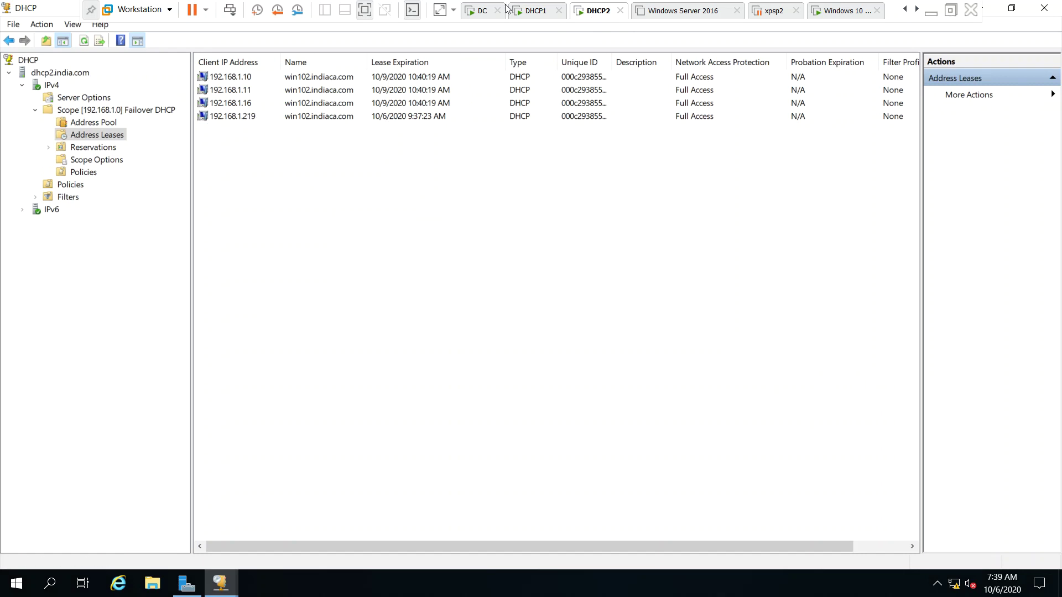
# On the DC, refresh server 192.168.1.3's failover scope leases to list four, including 192.168.1.219.
pyautogui.click(482, 11)
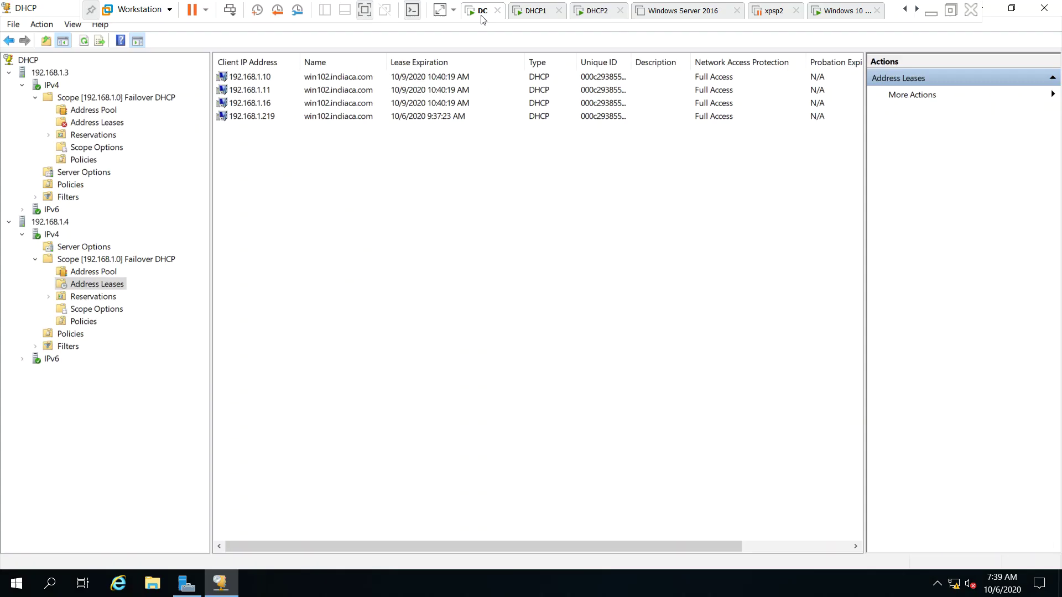
pyautogui.click(62, 85)
pyautogui.click(96, 123)
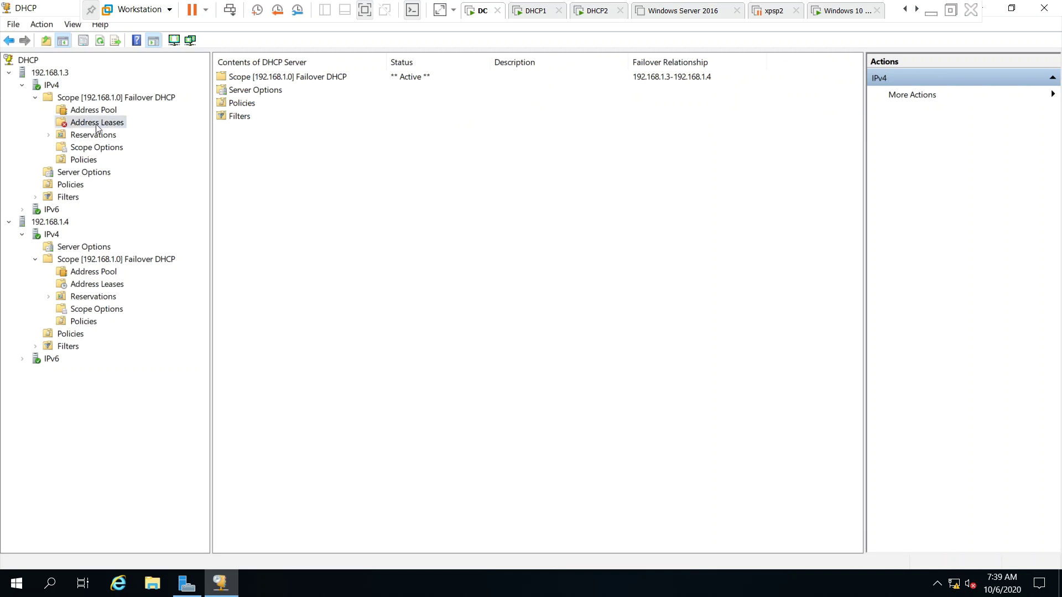
pyautogui.rightClick(293, 203)
pyautogui.click(349, 217)
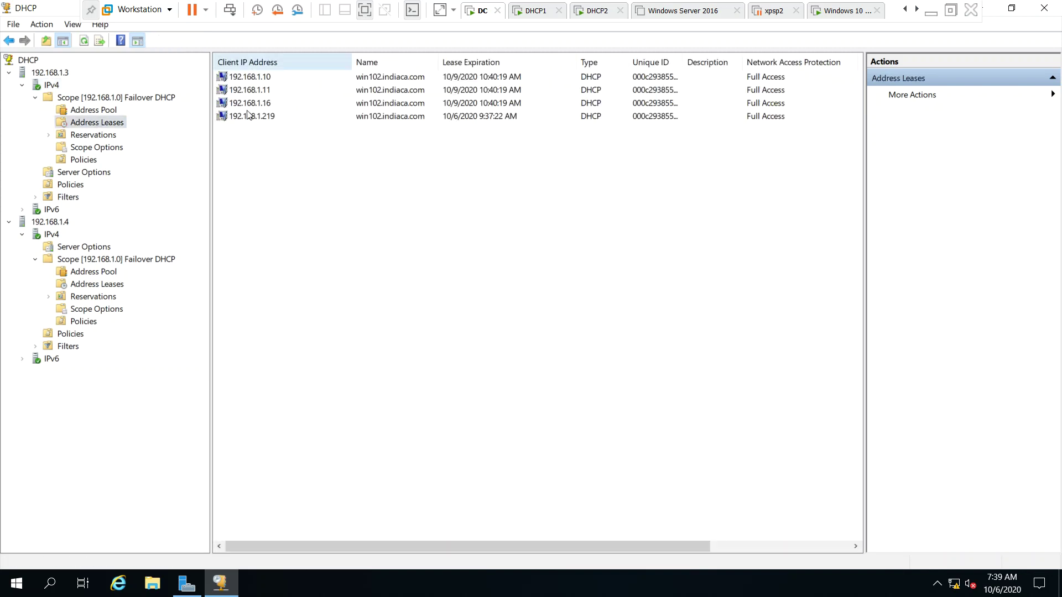
pyautogui.rightClick(342, 275)
pyautogui.click(356, 277)
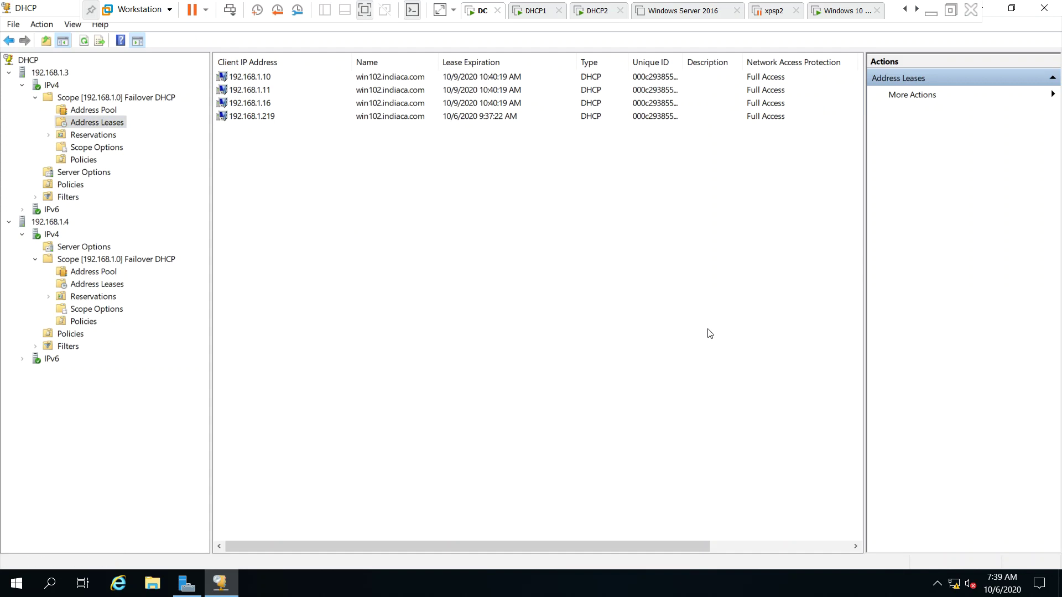
pyautogui.click(836, 12)
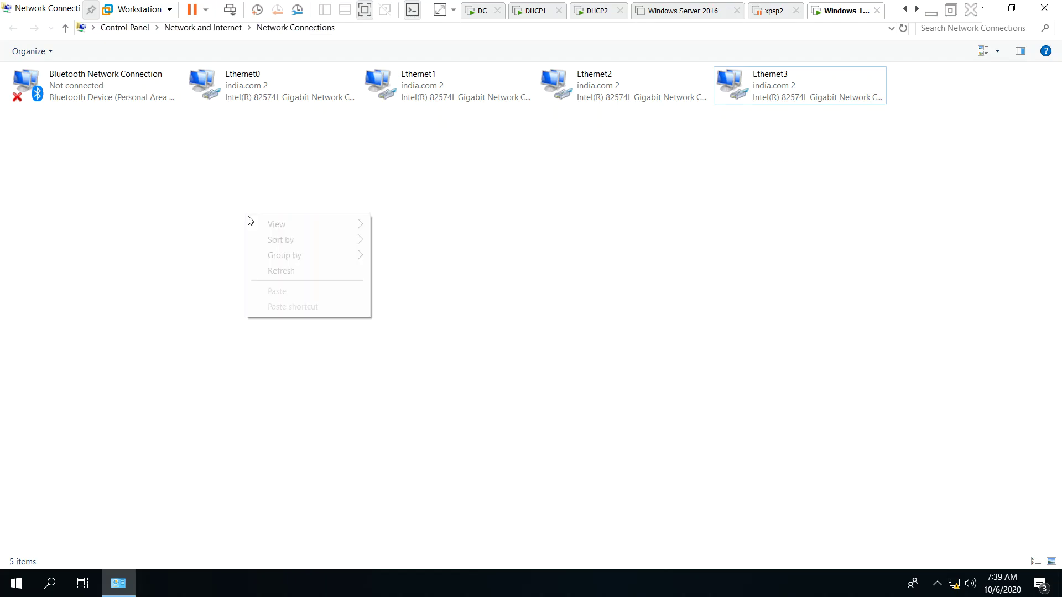
# Refresh Network Connections and view Ethernet0's details to see which DHCP server leased it.
pyautogui.rightClick(246, 218)
pyautogui.click(276, 270)
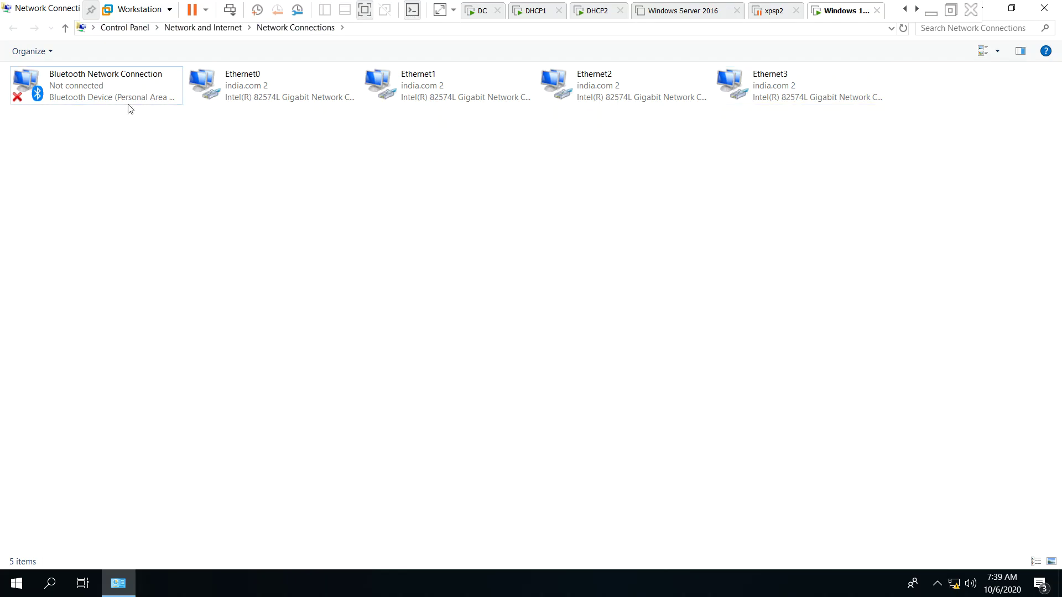
pyautogui.click(239, 84)
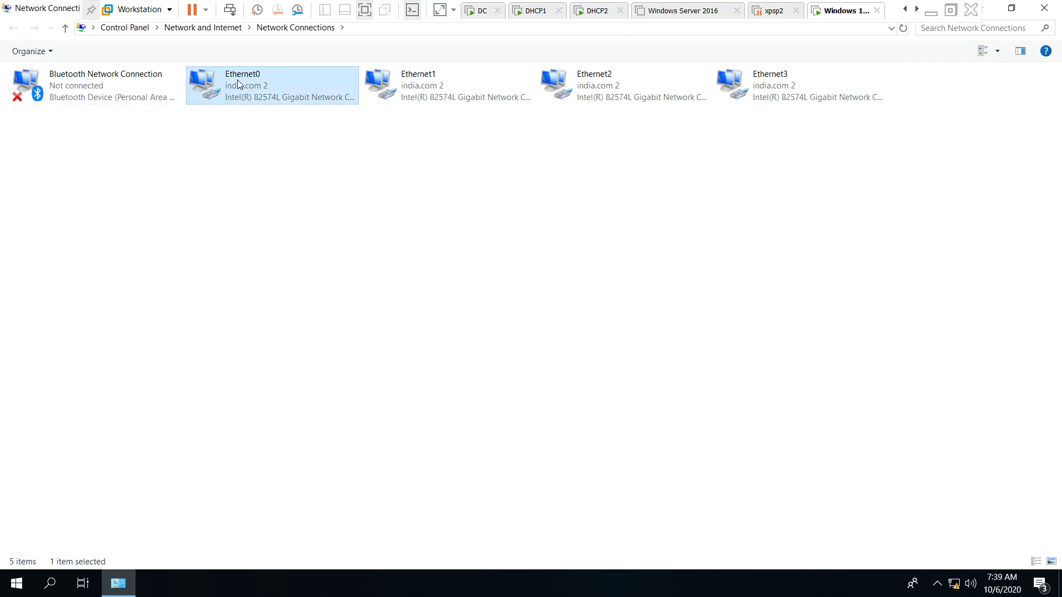
pyautogui.doubleClick(238, 84)
pyautogui.click(482, 283)
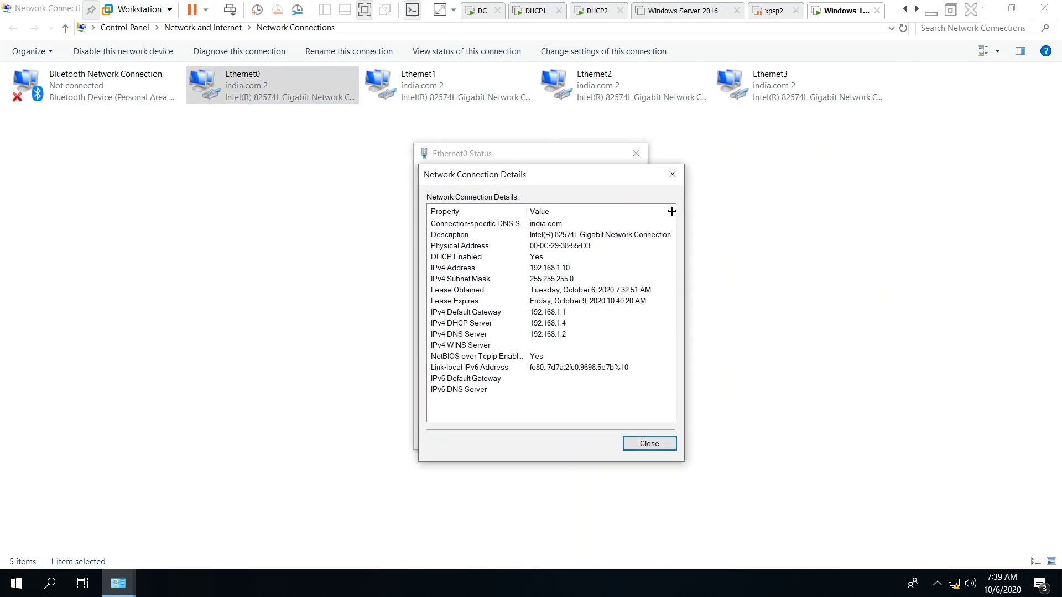
pyautogui.click(672, 175)
pyautogui.click(636, 153)
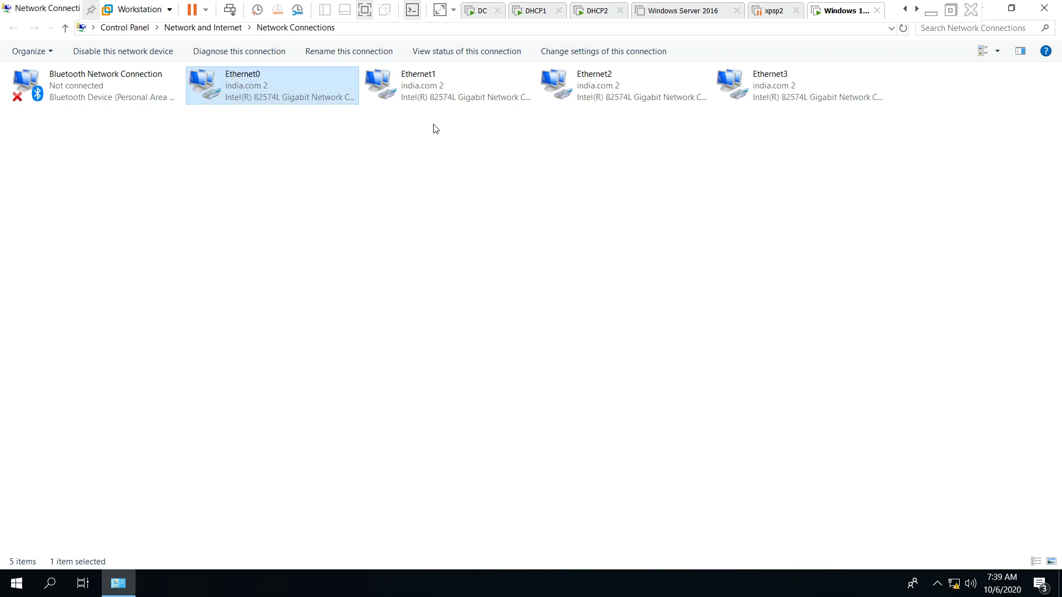
# Disable Ethernet0, Ethernet1, Ethernet2 and Ethernet3, then refresh the connections list.
pyautogui.rightClick(280, 84)
pyautogui.click(292, 91)
pyautogui.rightClick(424, 82)
pyautogui.click(452, 100)
pyautogui.rightClick(589, 87)
pyautogui.click(614, 100)
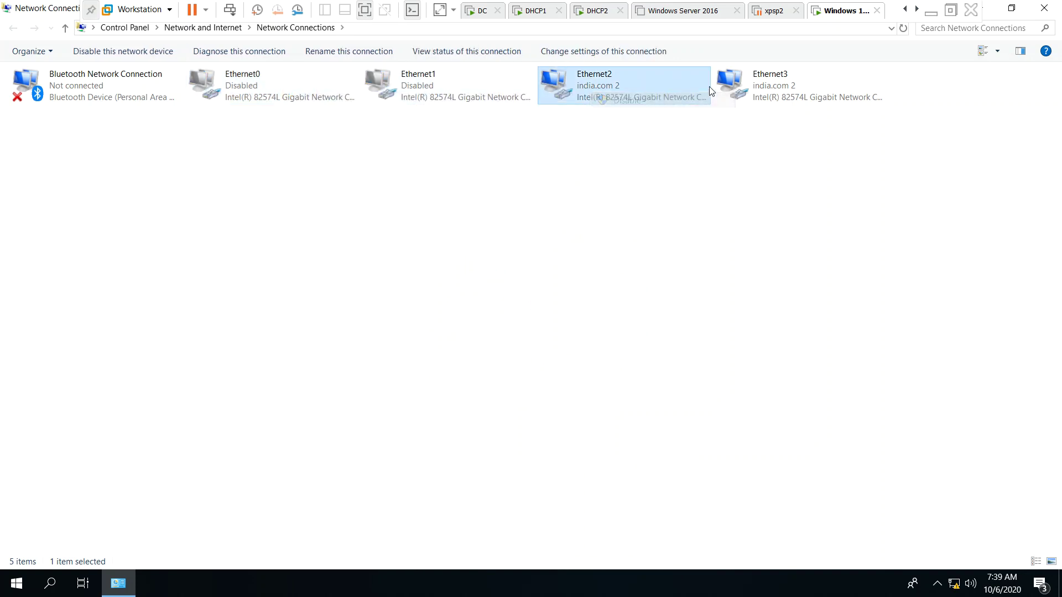
pyautogui.rightClick(759, 86)
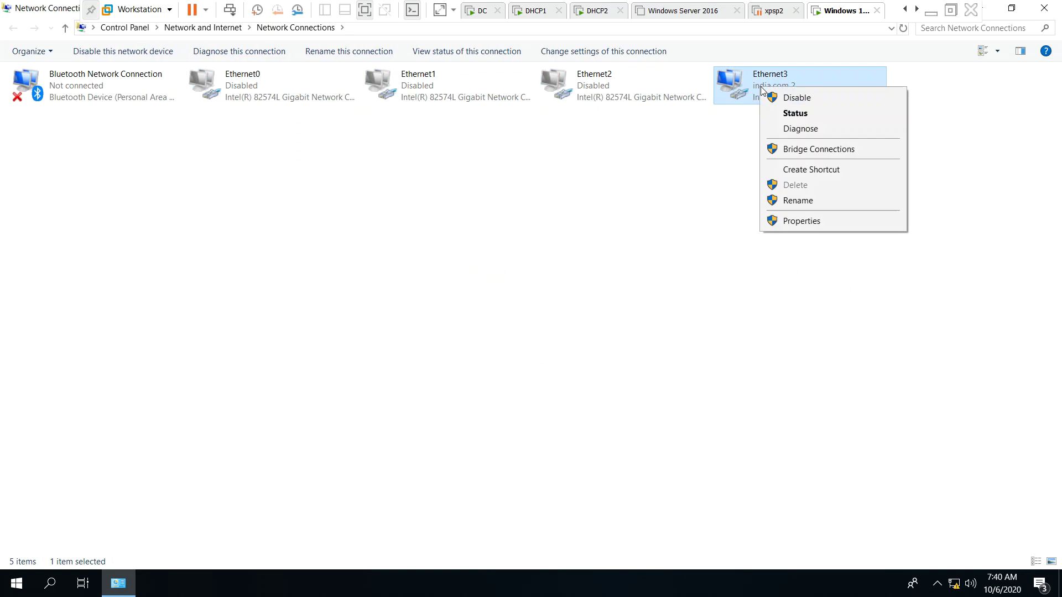
pyautogui.click(777, 95)
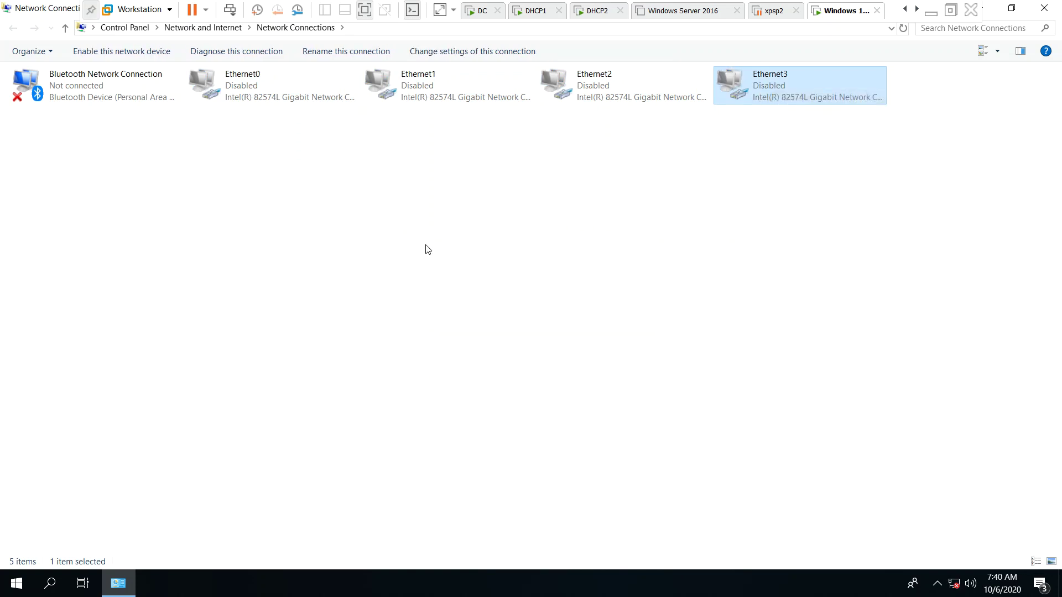
pyautogui.click(399, 265)
pyautogui.rightClick(354, 289)
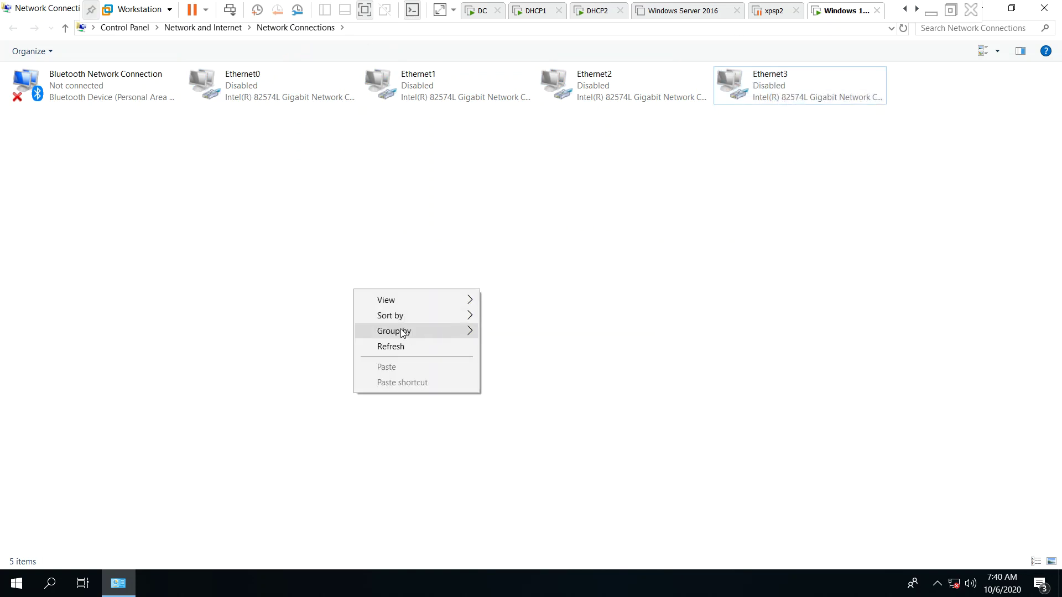
pyautogui.click(401, 344)
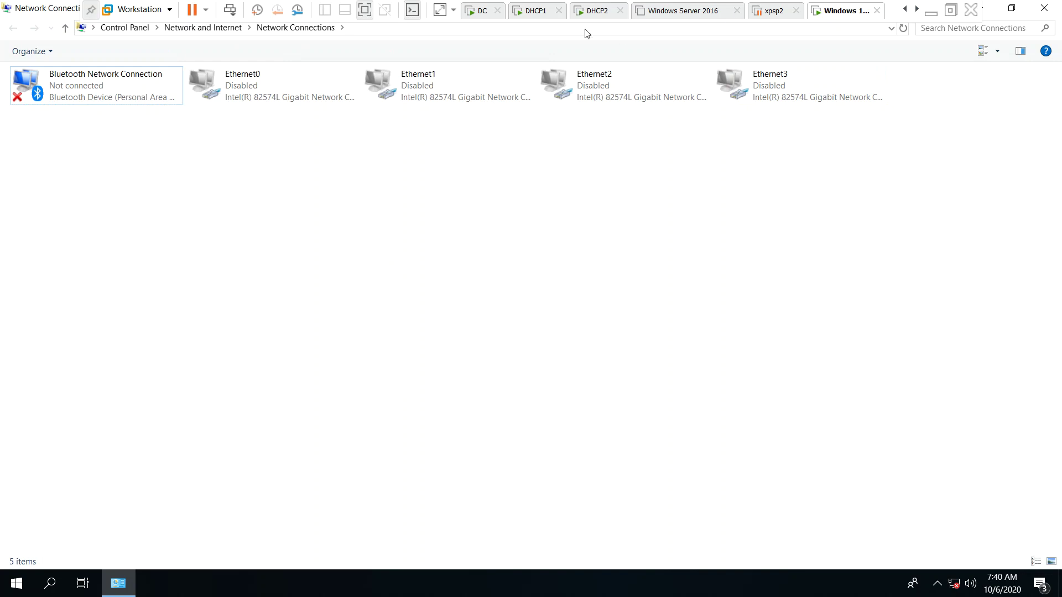
# On the DC, refresh the first scope's leases and delete all four lease rows.
pyautogui.click(480, 14)
pyautogui.rightClick(339, 230)
pyautogui.click(362, 239)
pyautogui.moveTo(257, 166); pyautogui.dragTo(302, 95)
pyautogui.rightClick(290, 97)
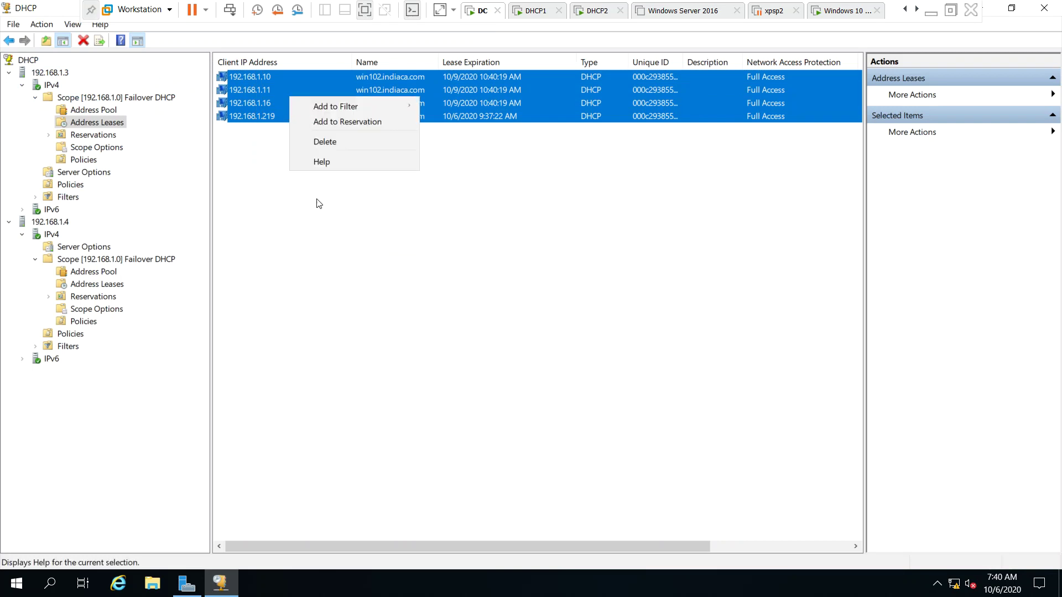
pyautogui.click(353, 144)
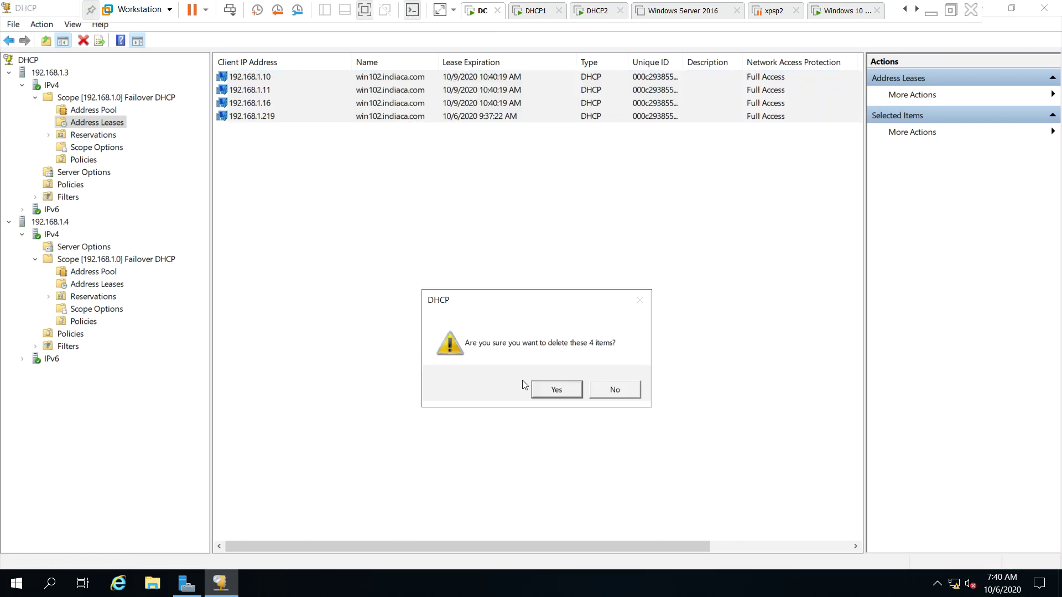
pyautogui.click(555, 389)
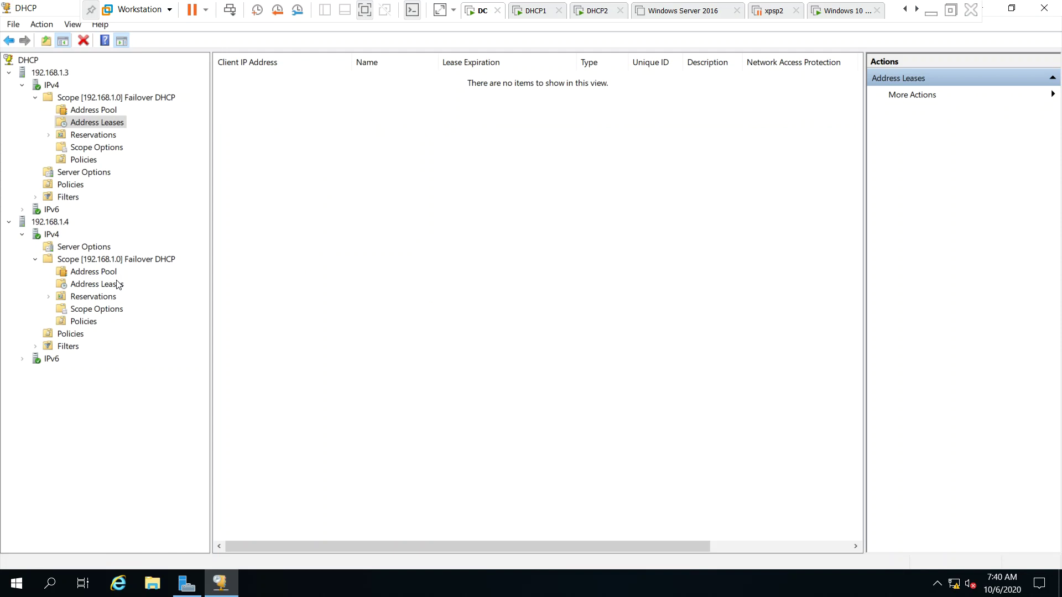
# Refresh the second scope's address leases to confirm none remain.
pyautogui.click(117, 284)
pyautogui.rightClick(329, 245)
pyautogui.click(365, 258)
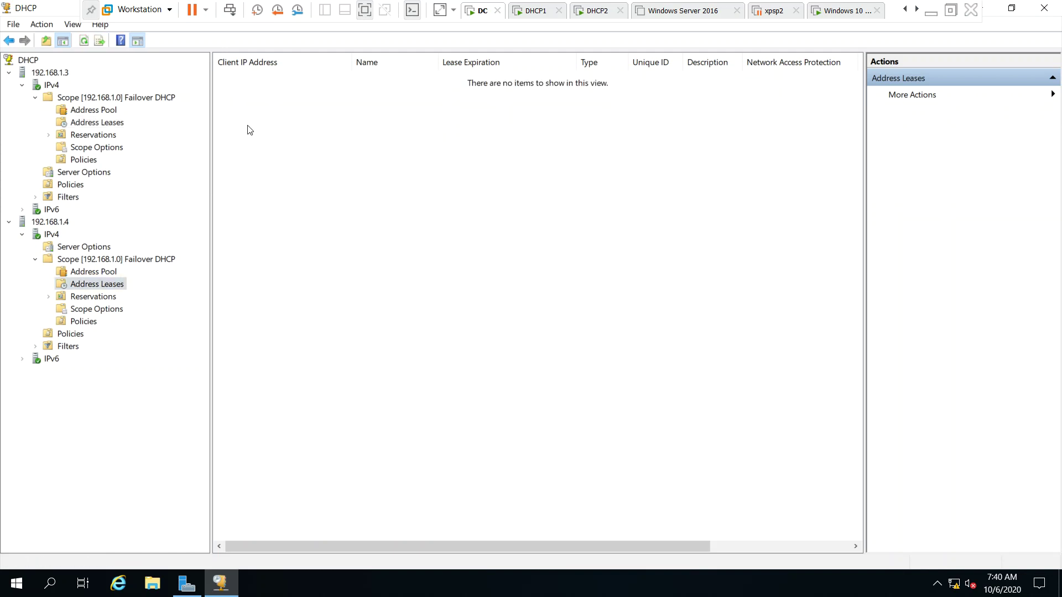
pyautogui.click(120, 124)
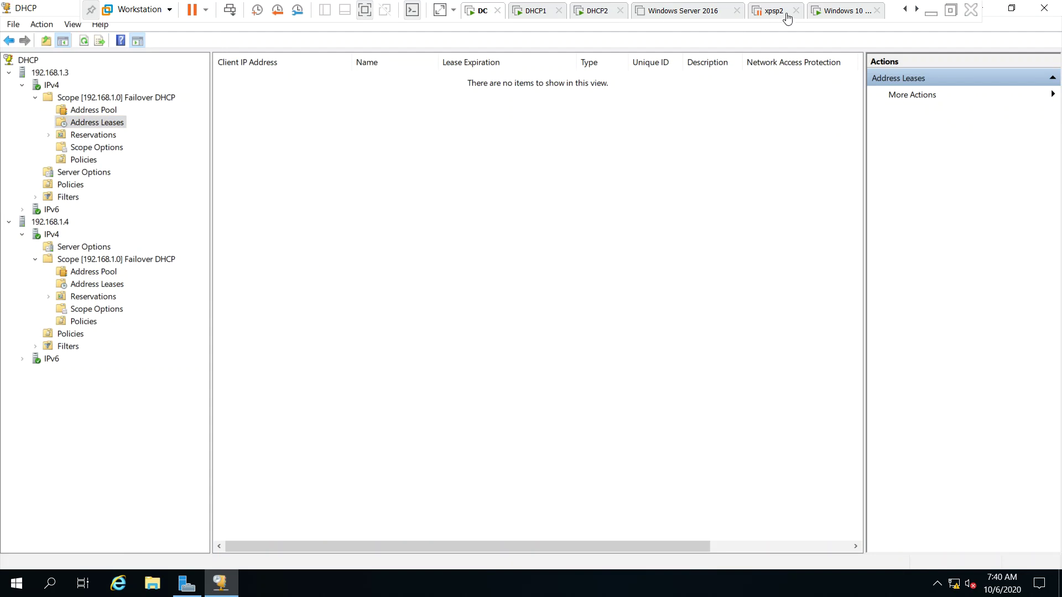
pyautogui.click(837, 13)
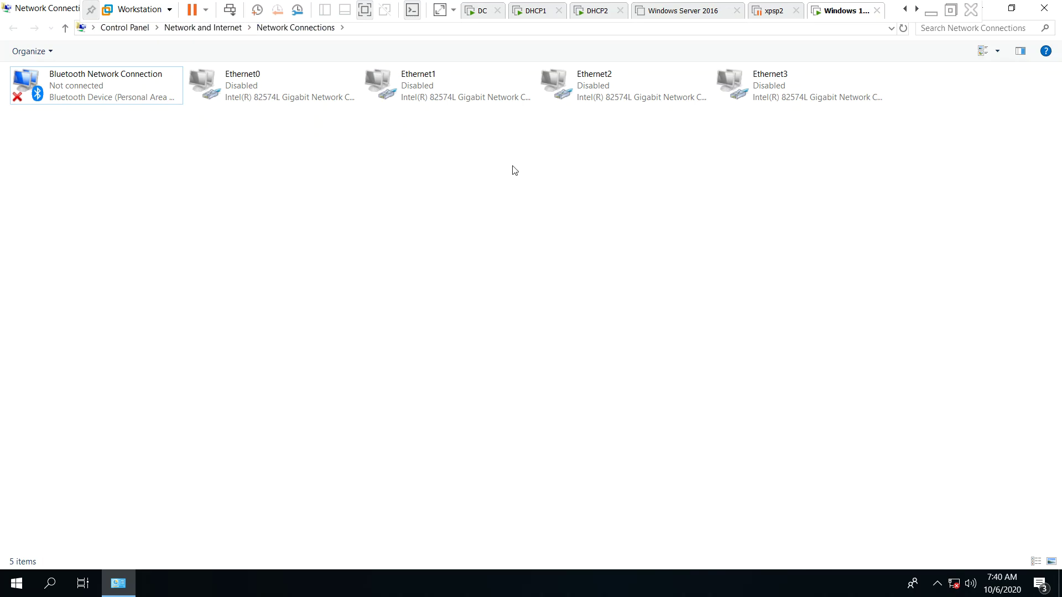
# Re-enable Ethernet0, Ethernet2 and Ethernet3 and refresh the Network Connections list.
pyautogui.click(254, 102)
pyautogui.rightClick(254, 102)
pyautogui.click(280, 110)
pyautogui.rightClick(455, 99)
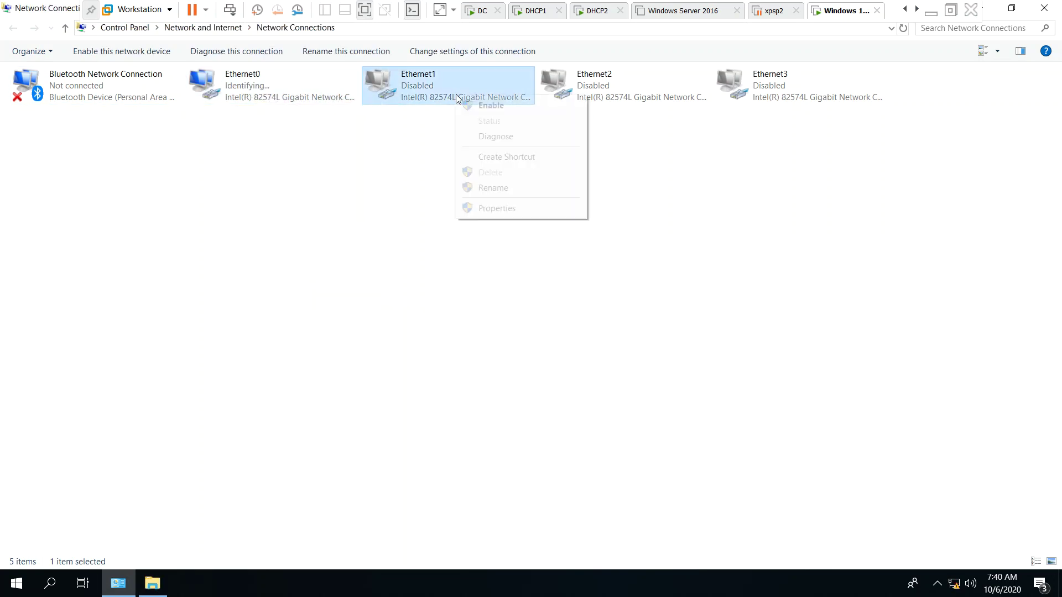
pyautogui.rightClick(579, 89)
pyautogui.click(615, 99)
pyautogui.click(775, 99)
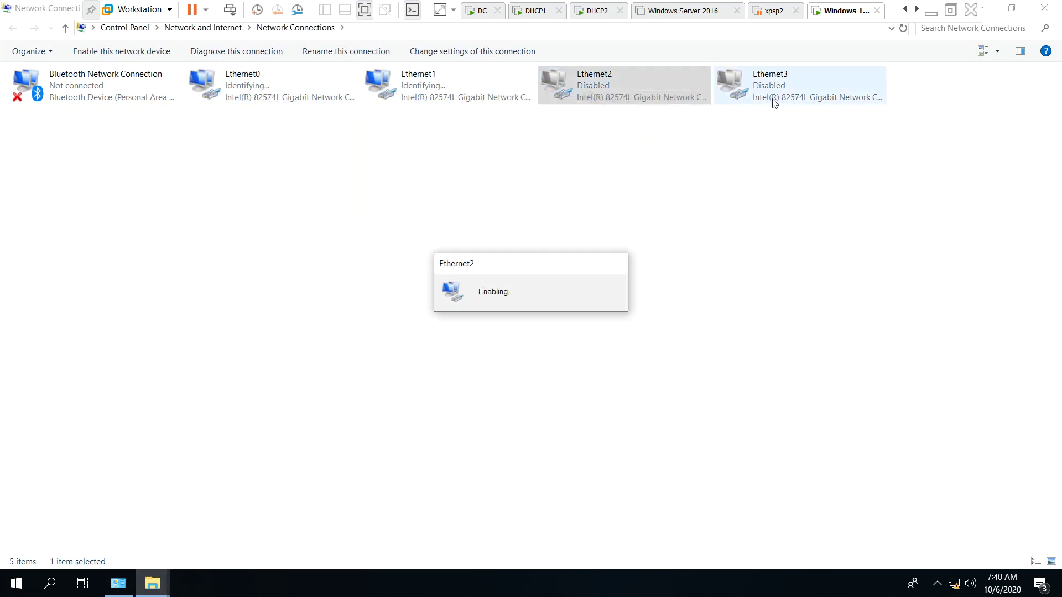
pyautogui.rightClick(781, 102)
pyautogui.click(792, 111)
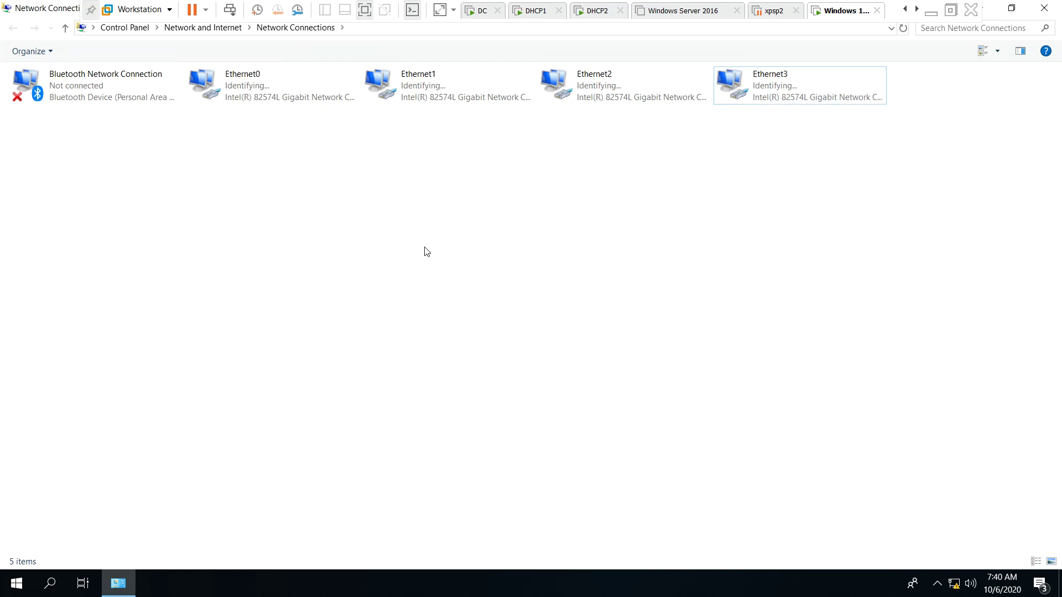
pyautogui.rightClick(314, 261)
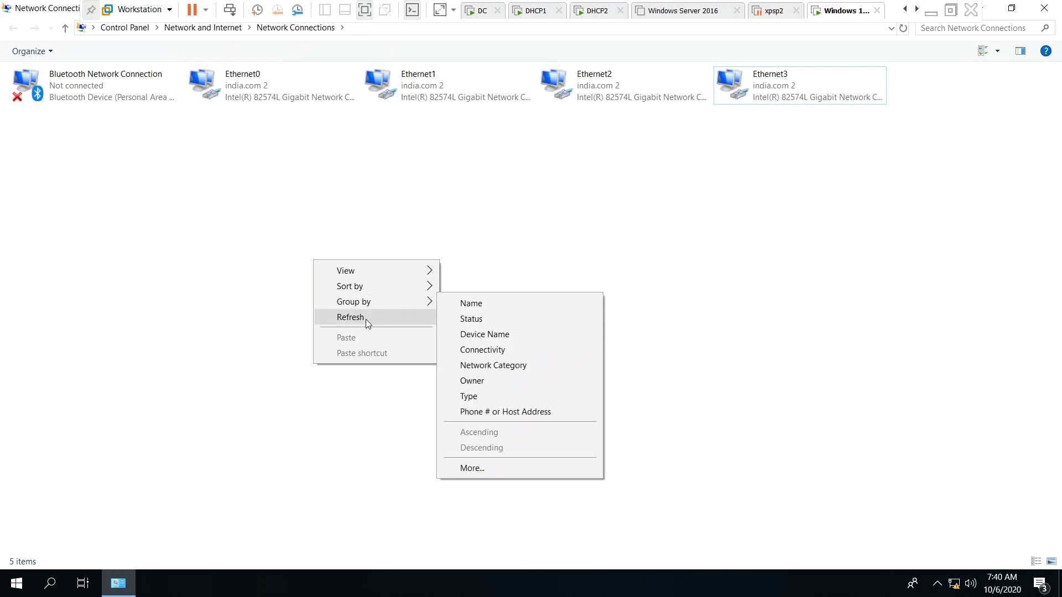
pyautogui.click(366, 318)
# Check the DHCP server address in Ethernet0's and Ethernet1's connection details.
pyautogui.doubleClick(257, 97)
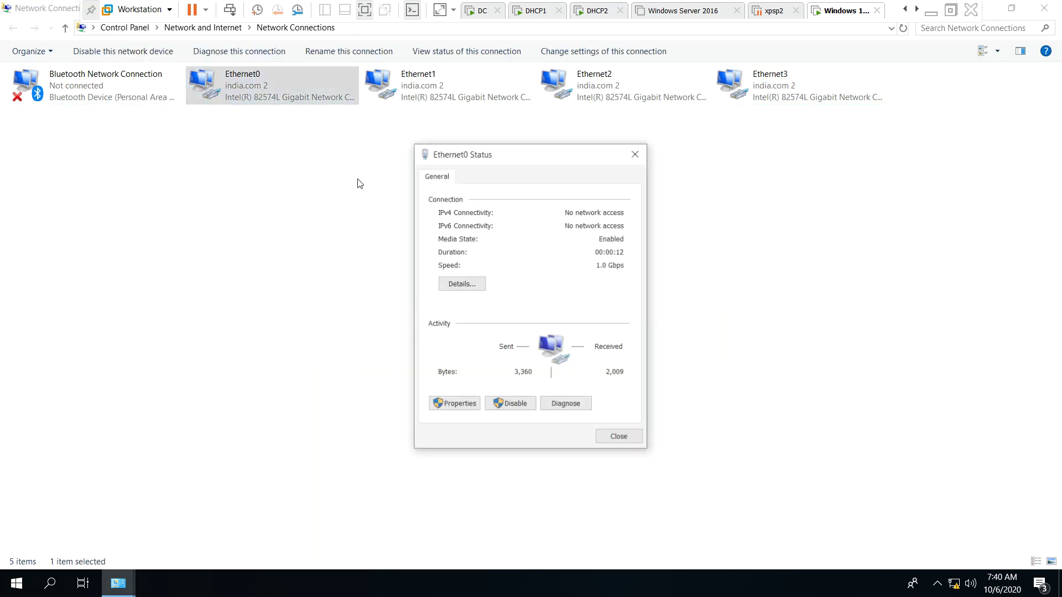
pyautogui.click(455, 284)
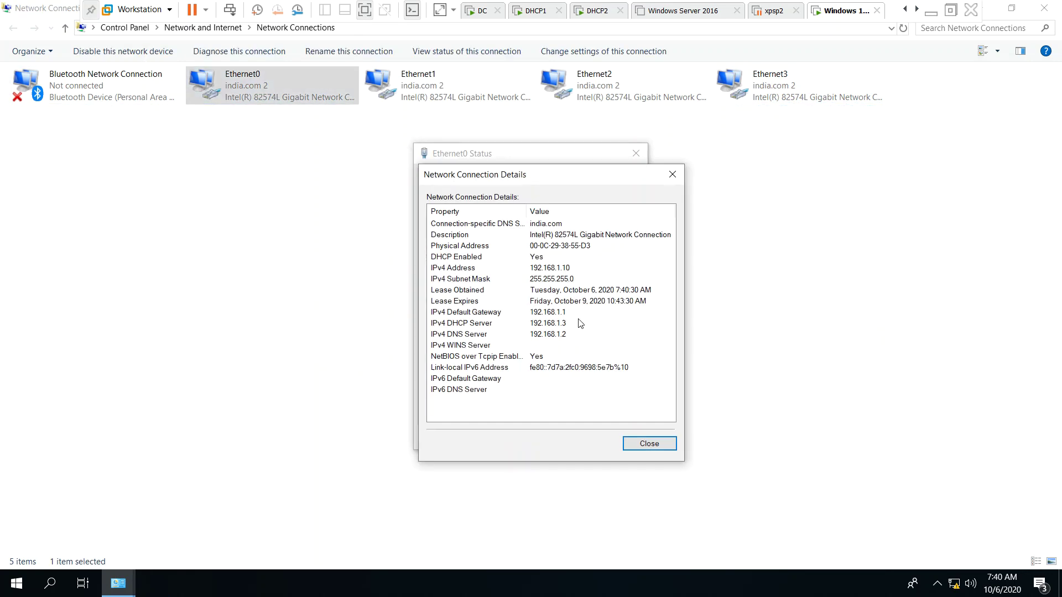
pyautogui.click(610, 326)
pyautogui.click(649, 444)
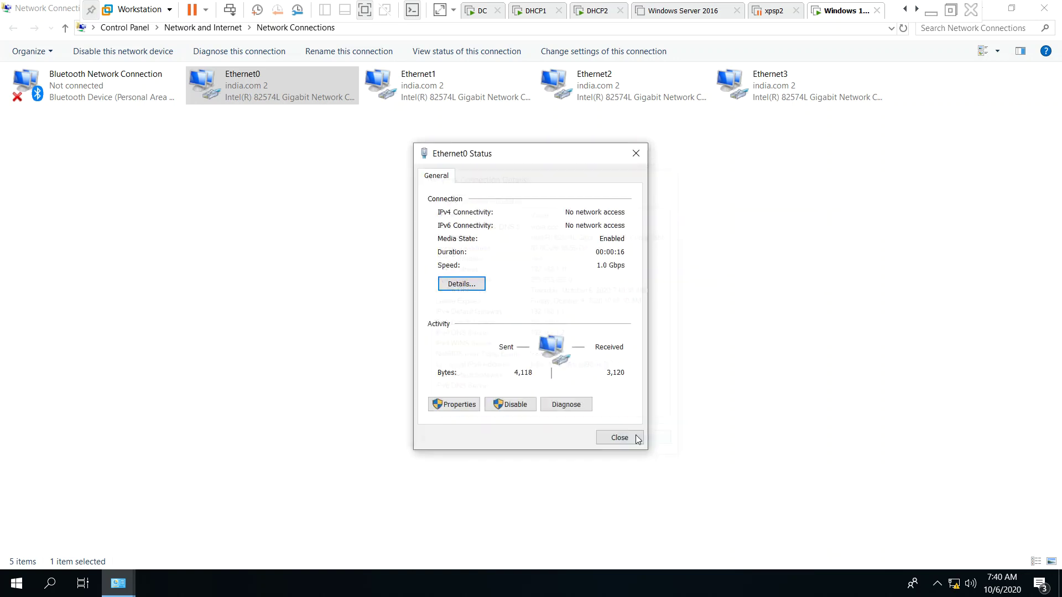
pyautogui.click(620, 438)
pyautogui.doubleClick(448, 75)
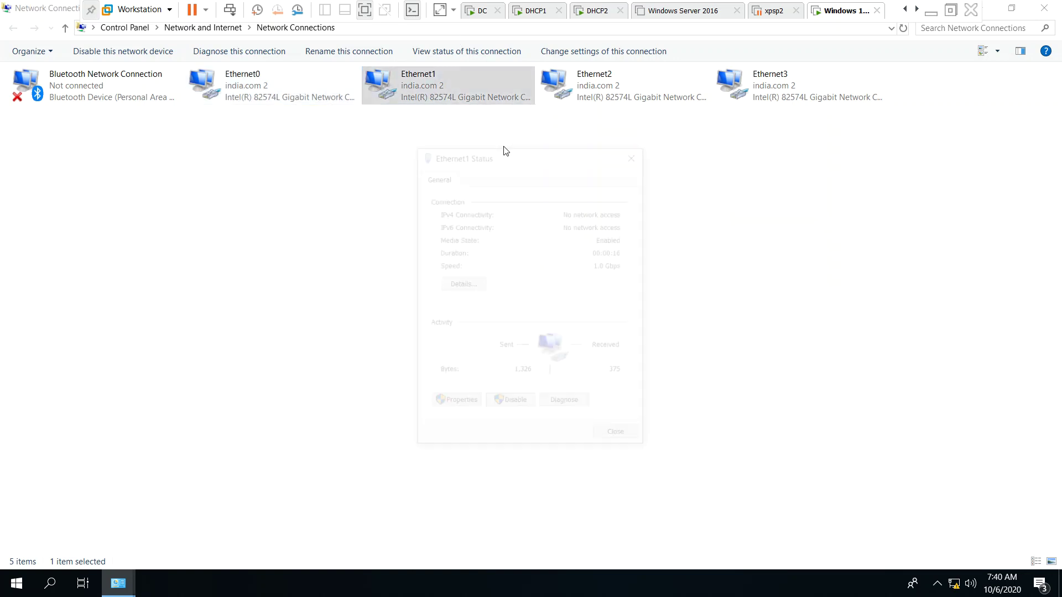
pyautogui.click(480, 283)
pyautogui.click(580, 323)
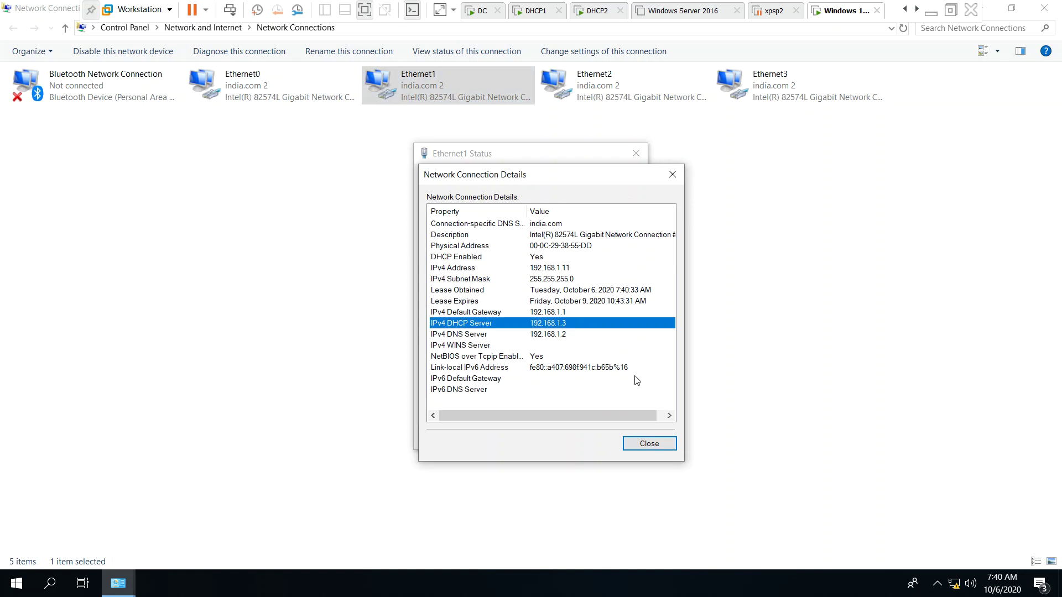
pyautogui.click(648, 442)
pyautogui.click(620, 437)
# Check the DHCP server address for Ethernet2 and Ethernet3, then refresh and go to DHCP1.
pyautogui.doubleClick(581, 83)
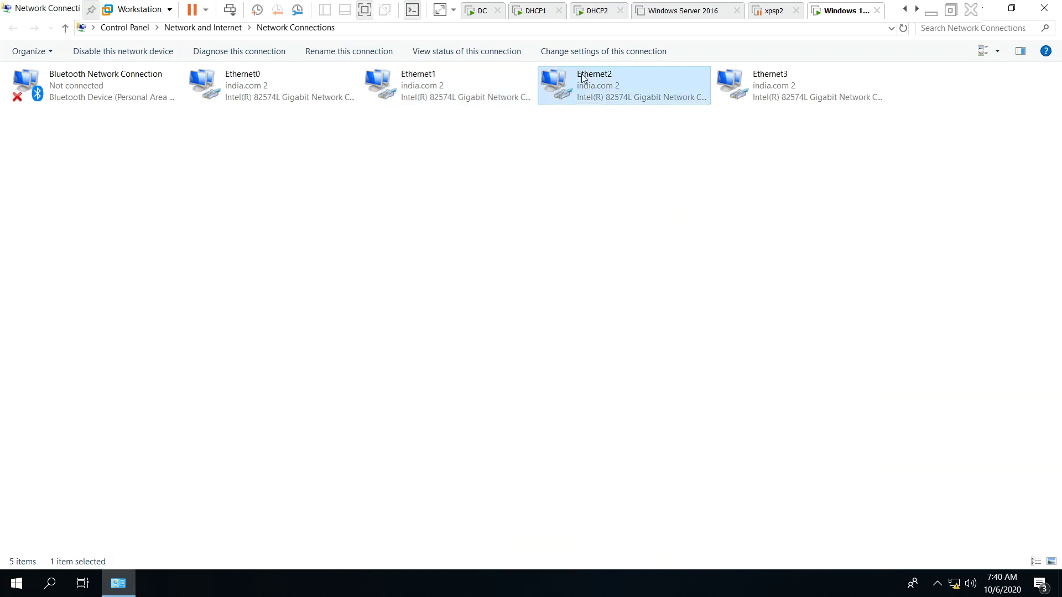
pyautogui.click(452, 285)
pyautogui.click(577, 327)
pyautogui.click(642, 441)
pyautogui.click(630, 438)
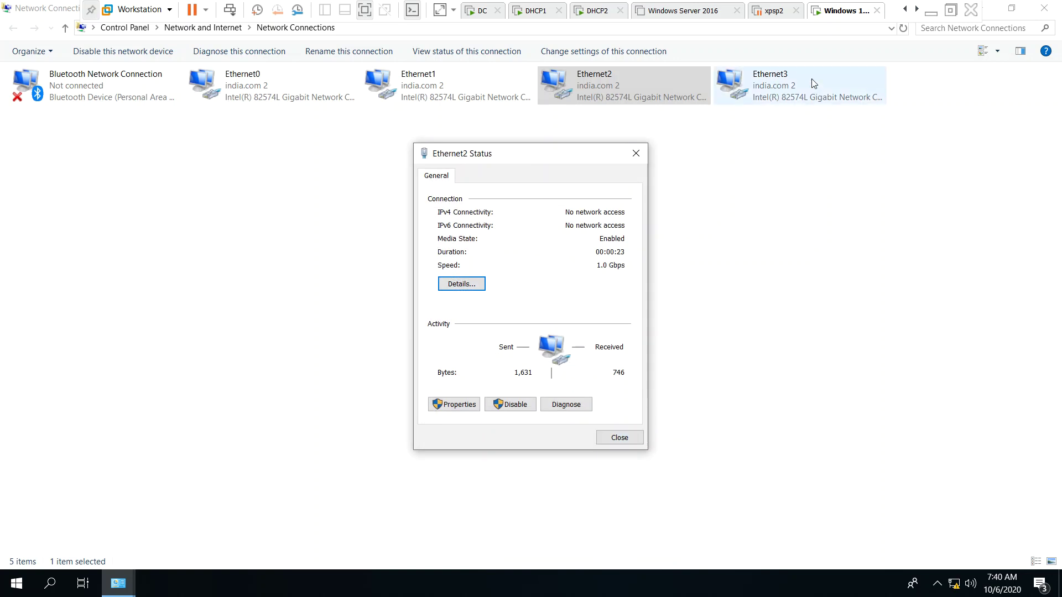
pyautogui.doubleClick(772, 95)
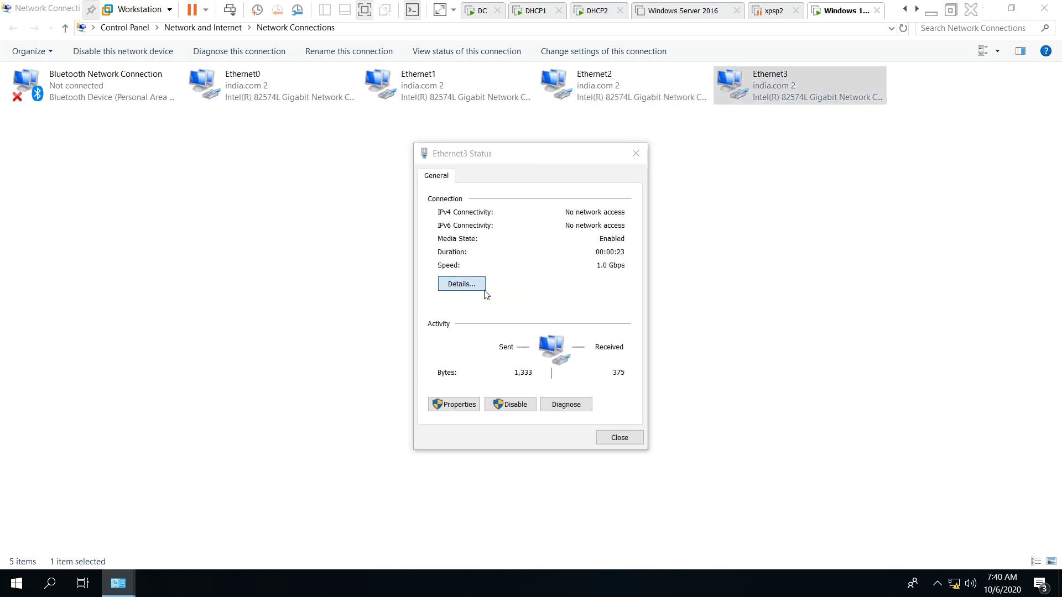
pyautogui.click(463, 284)
pyautogui.click(580, 325)
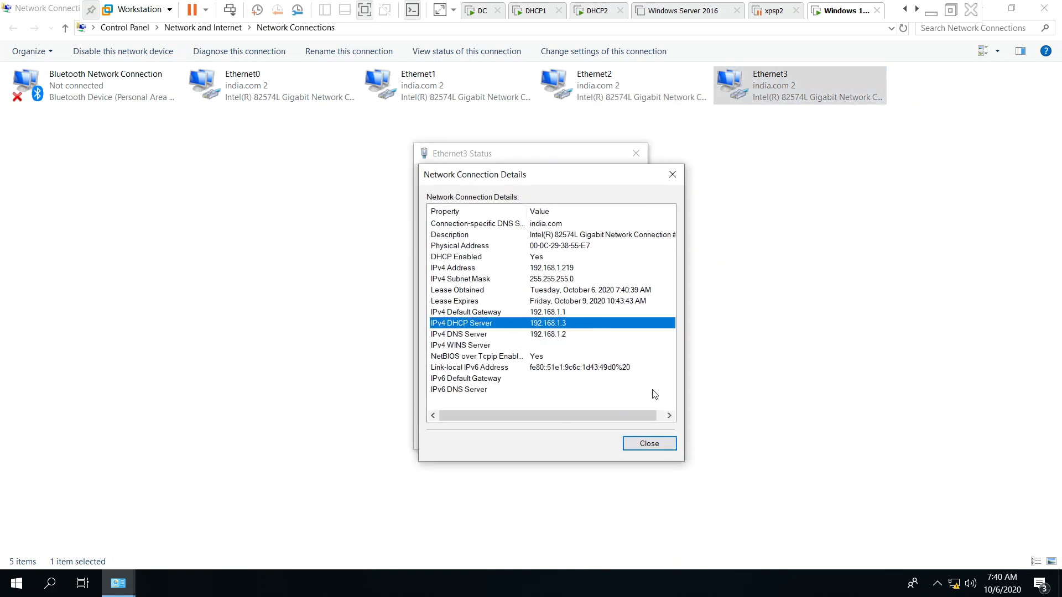
pyautogui.click(661, 447)
pyautogui.click(642, 440)
pyautogui.rightClick(498, 177)
pyautogui.click(534, 233)
pyautogui.click(539, 14)
# Refresh the address lease lists on DHCP1 and DHCP2.
pyautogui.rightClick(338, 182)
pyautogui.click(379, 194)
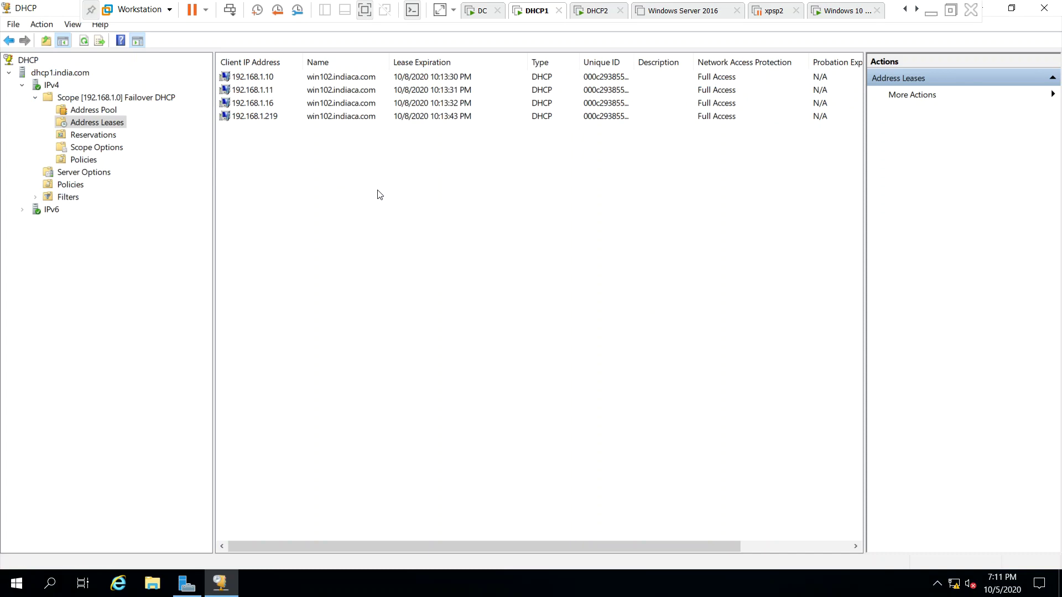
pyautogui.click(586, 16)
pyautogui.rightClick(271, 211)
pyautogui.click(324, 218)
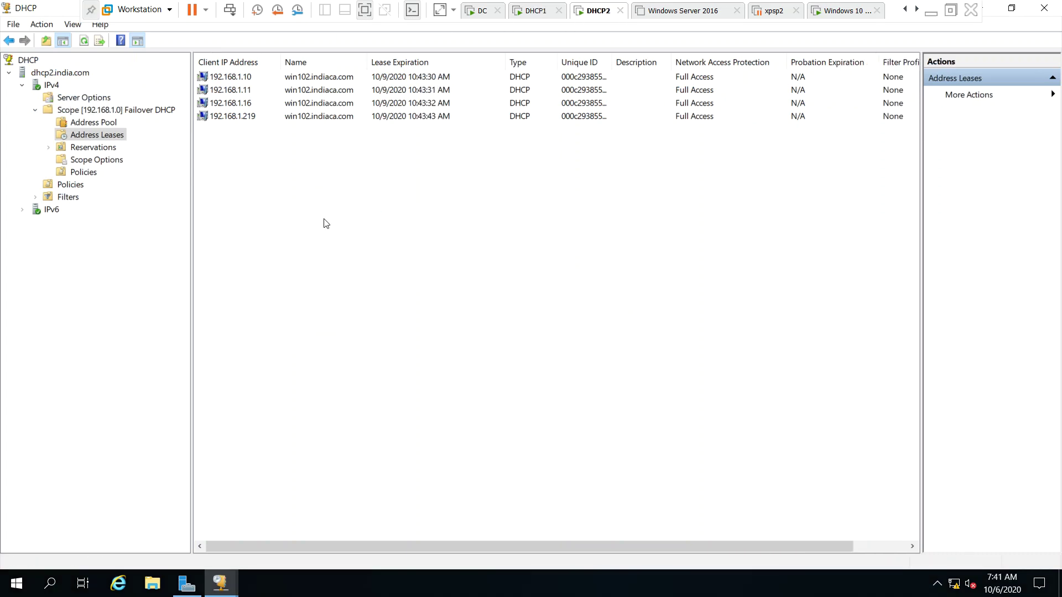
# On the DC, refresh the first scope's lease list and the second scope's empty lease list.
pyautogui.click(527, 15)
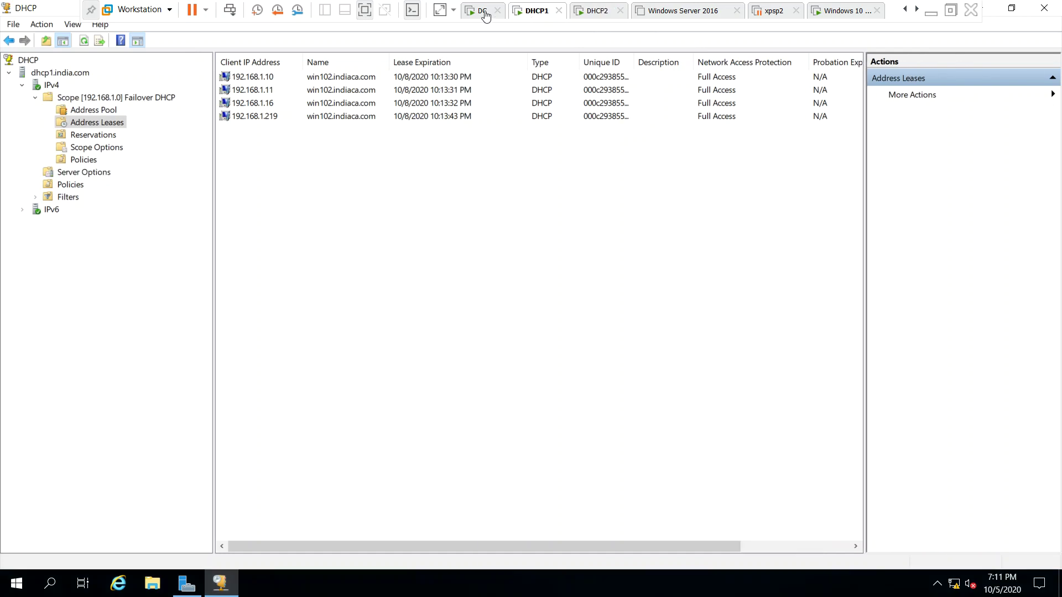
pyautogui.click(488, 16)
pyautogui.rightClick(326, 190)
pyautogui.click(380, 195)
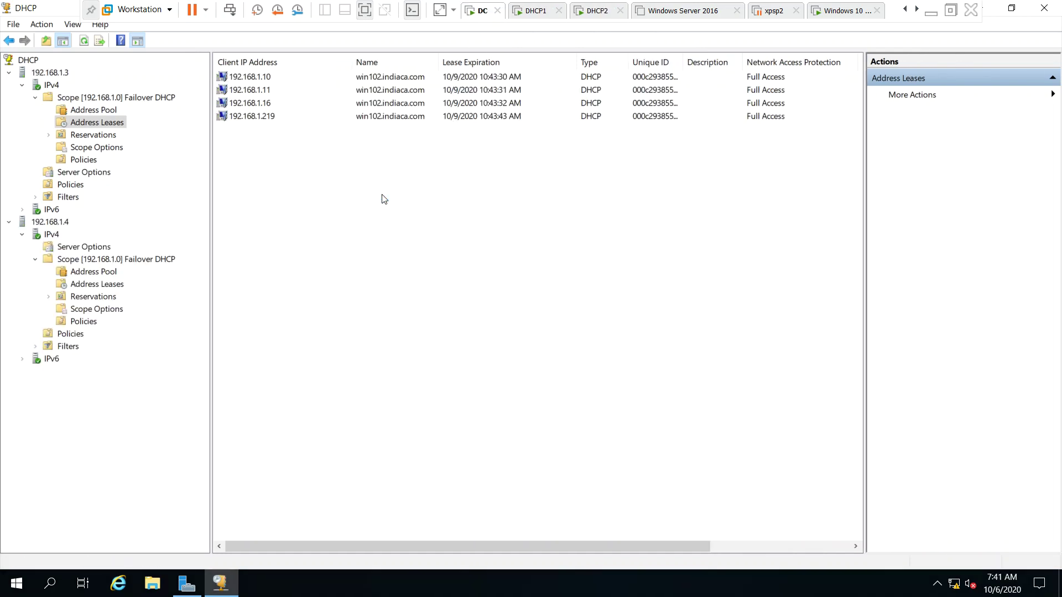
pyautogui.rightClick(332, 187)
pyautogui.click(361, 195)
pyautogui.click(110, 284)
pyautogui.rightClick(343, 260)
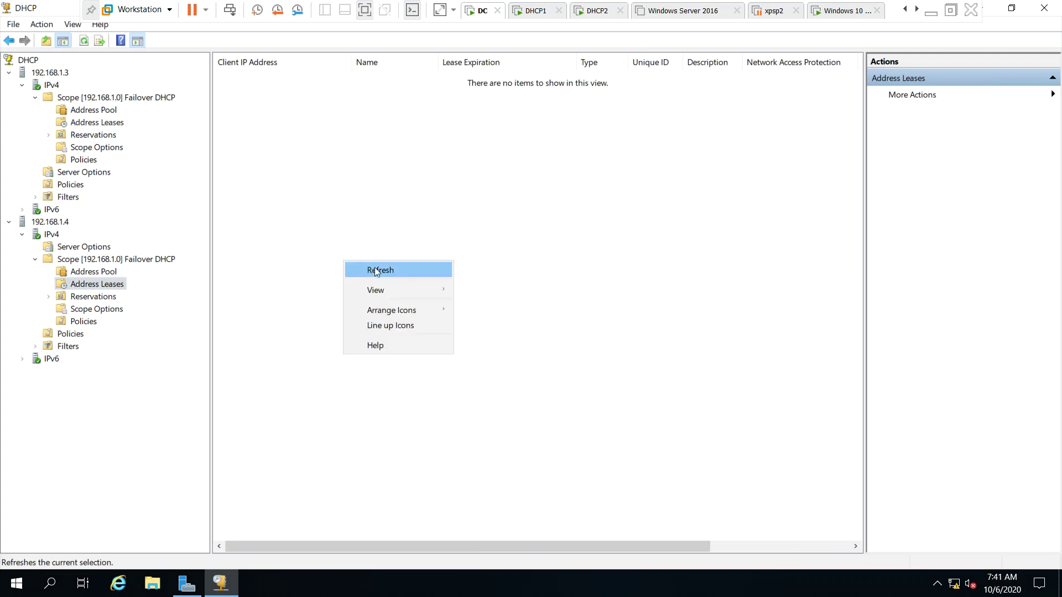
pyautogui.click(376, 271)
# Refresh the lease lists again, including the first server's address leases.
pyautogui.rightClick(308, 201)
pyautogui.click(360, 211)
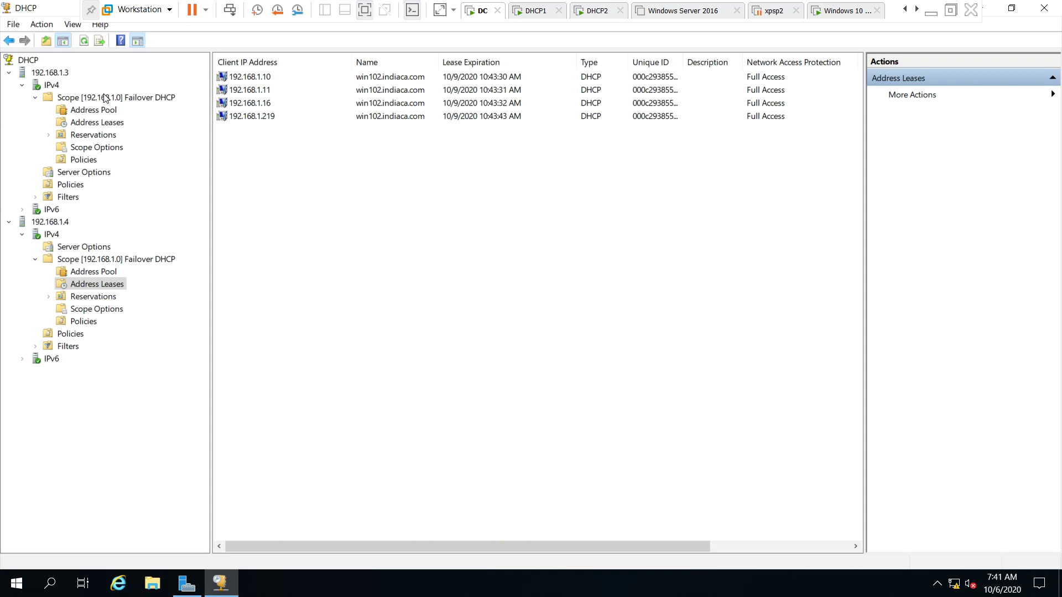
pyautogui.rightClick(477, 271)
pyautogui.click(501, 278)
pyautogui.click(95, 123)
pyautogui.rightClick(319, 235)
pyautogui.click(340, 246)
pyautogui.rightClick(286, 208)
pyautogui.click(307, 222)
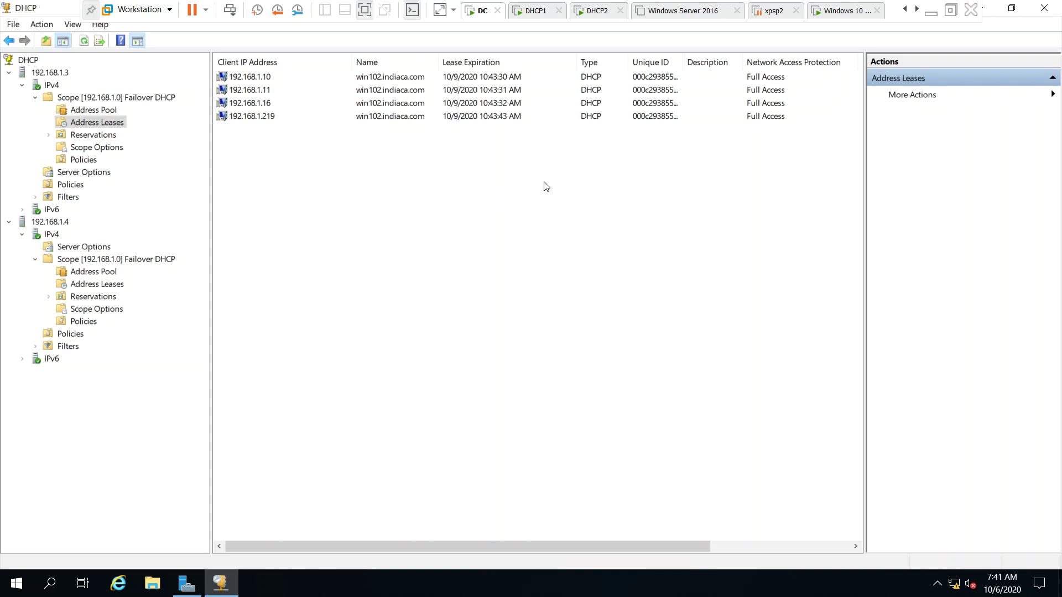
# Refresh the lease list once more and select server 192.168.1.3's IPv4 node.
pyautogui.rightClick(434, 238)
pyautogui.click(490, 247)
pyautogui.rightClick(239, 203)
pyautogui.click(290, 214)
pyautogui.click(52, 84)
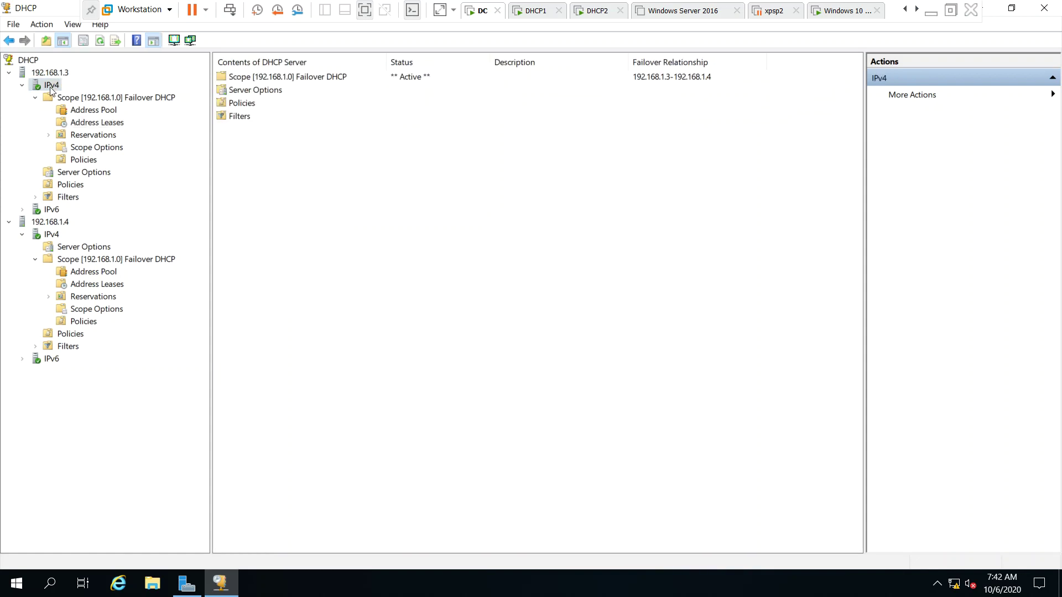
# Enable 10-minute automatic statistics updates in the DC's IPv4 properties after reviewing DNS, Filters, Failover and Advanced.
pyautogui.rightClick(51, 88)
pyautogui.click(131, 329)
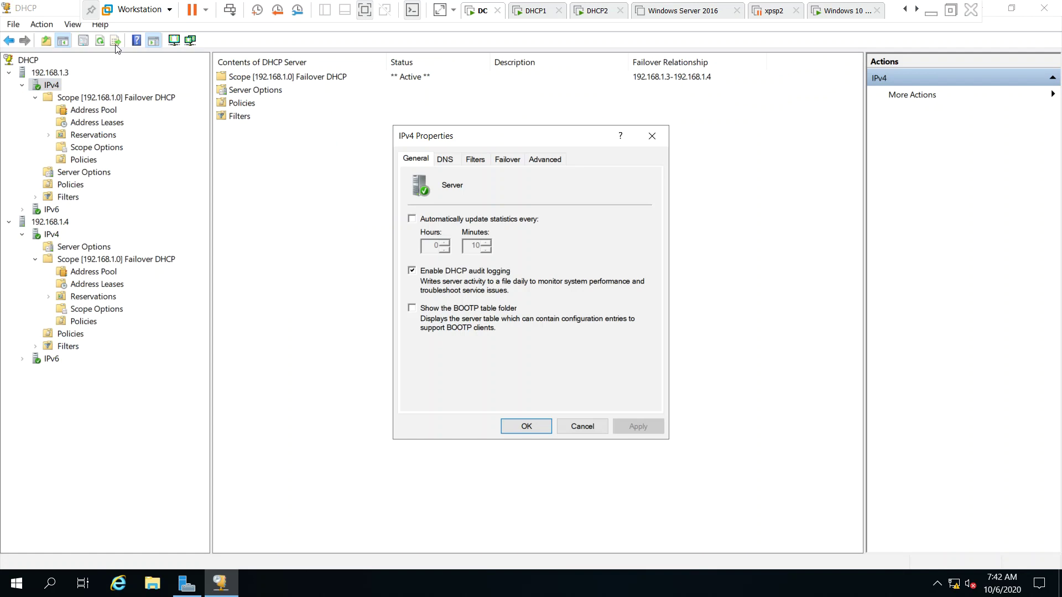
pyautogui.click(493, 217)
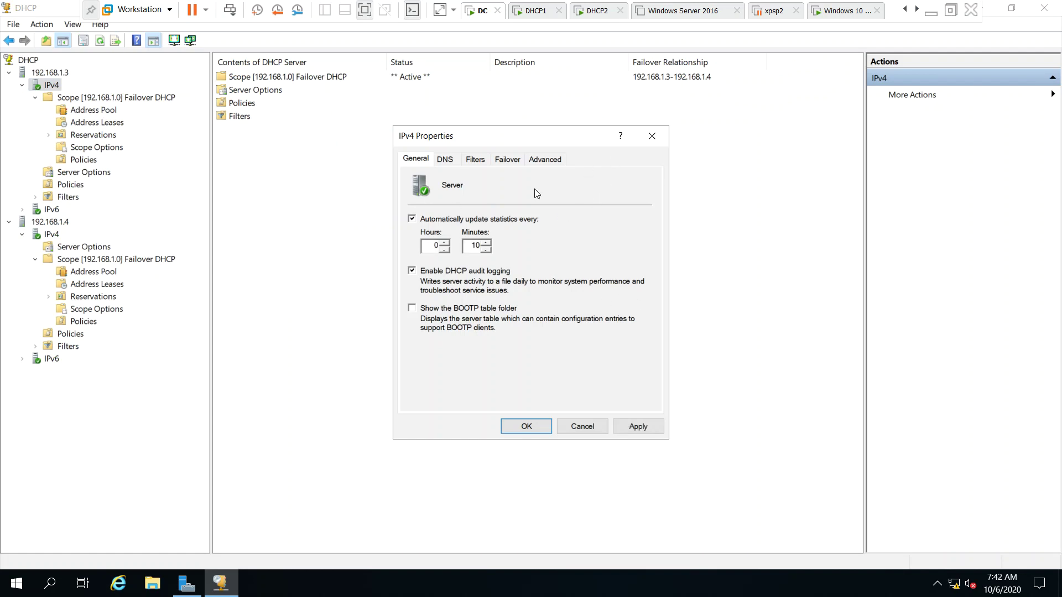
pyautogui.click(458, 162)
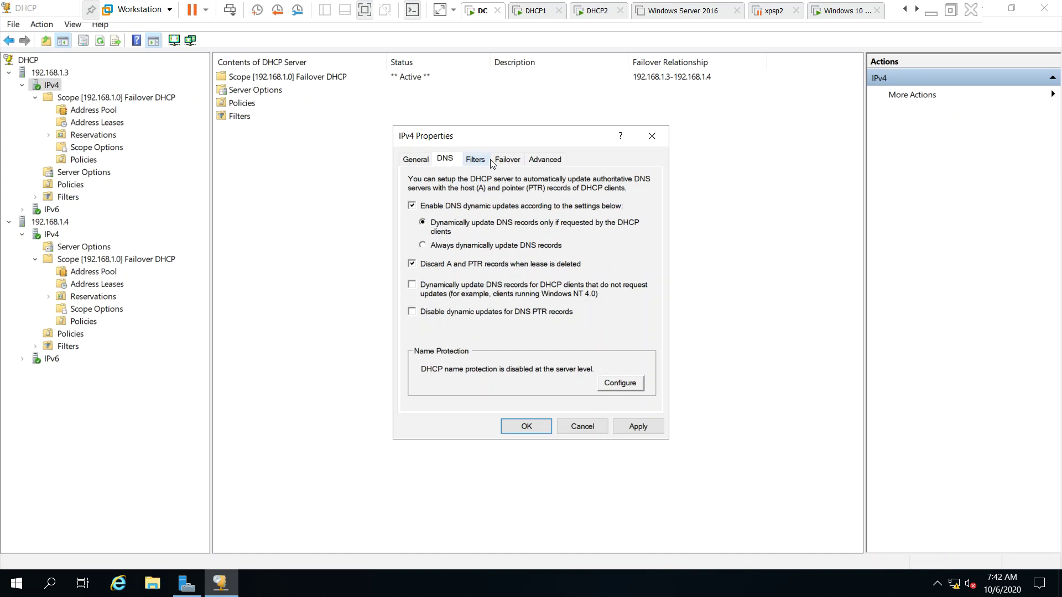
pyautogui.click(487, 160)
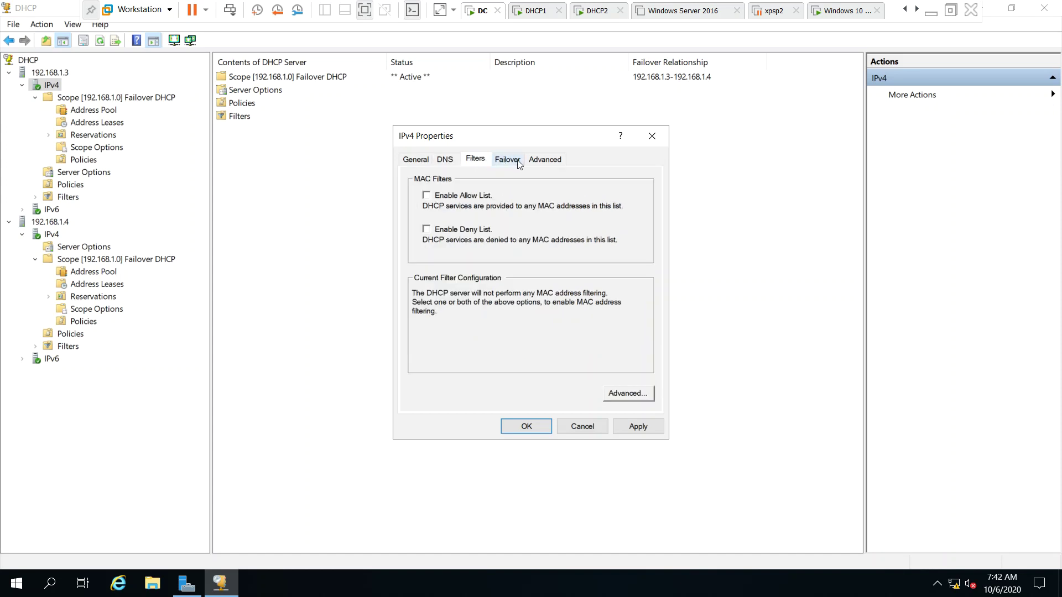
pyautogui.click(519, 163)
pyautogui.click(553, 159)
pyautogui.click(410, 161)
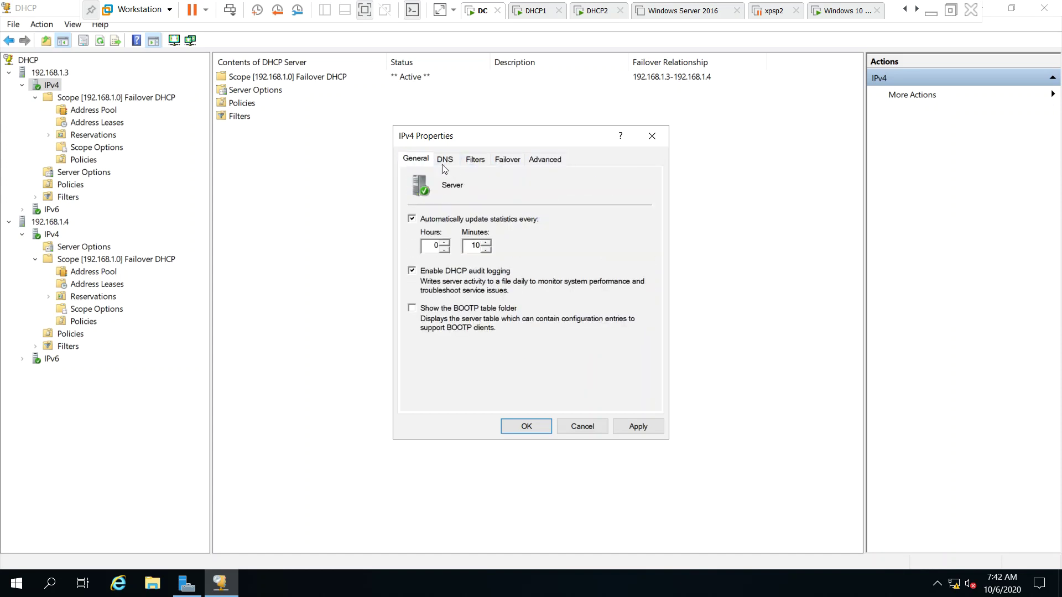
pyautogui.click(532, 429)
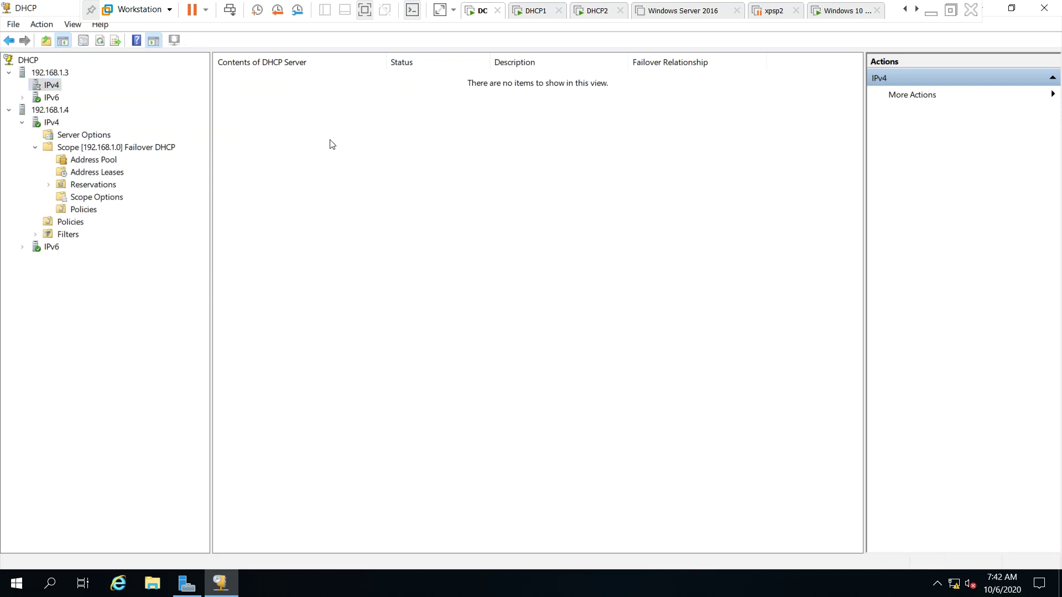
# Show the 192.168.1.4 scope's leases and launch DNS Manager from Server Manager Tools.
pyautogui.click(100, 174)
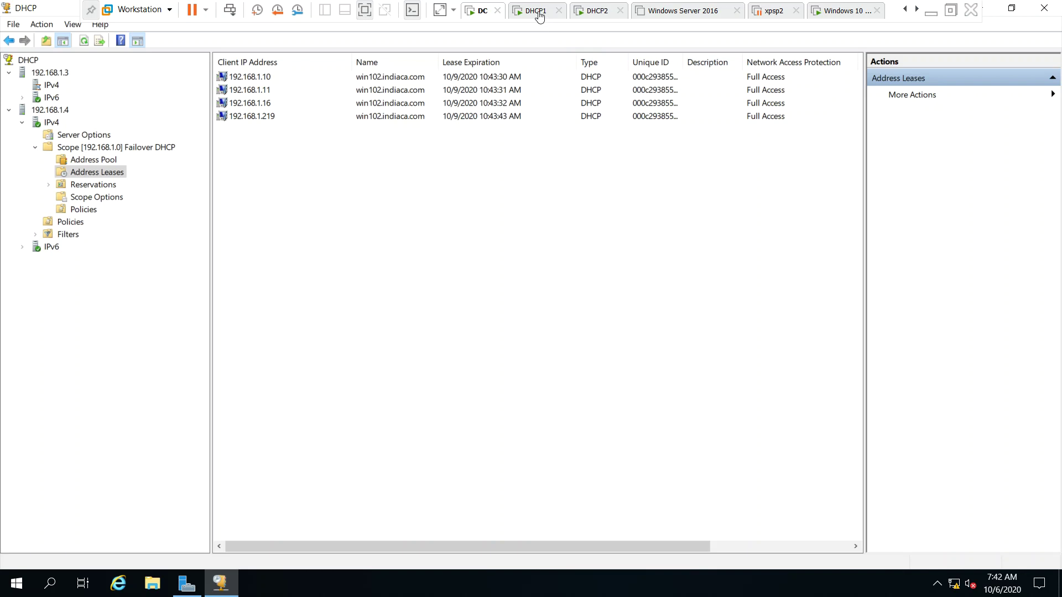
pyautogui.click(1012, 10)
pyautogui.click(962, 40)
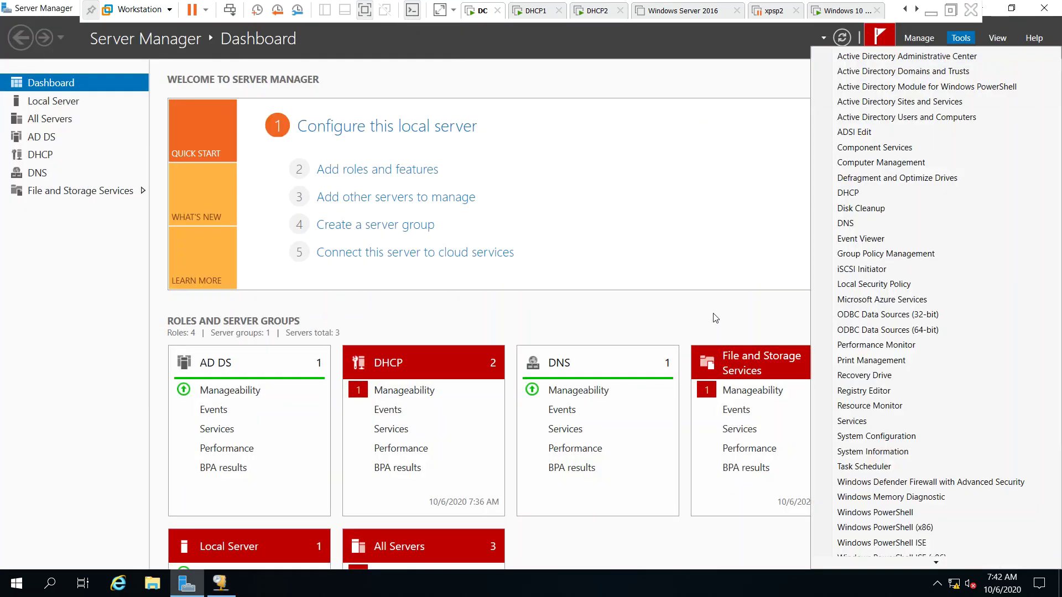
pyautogui.click(865, 227)
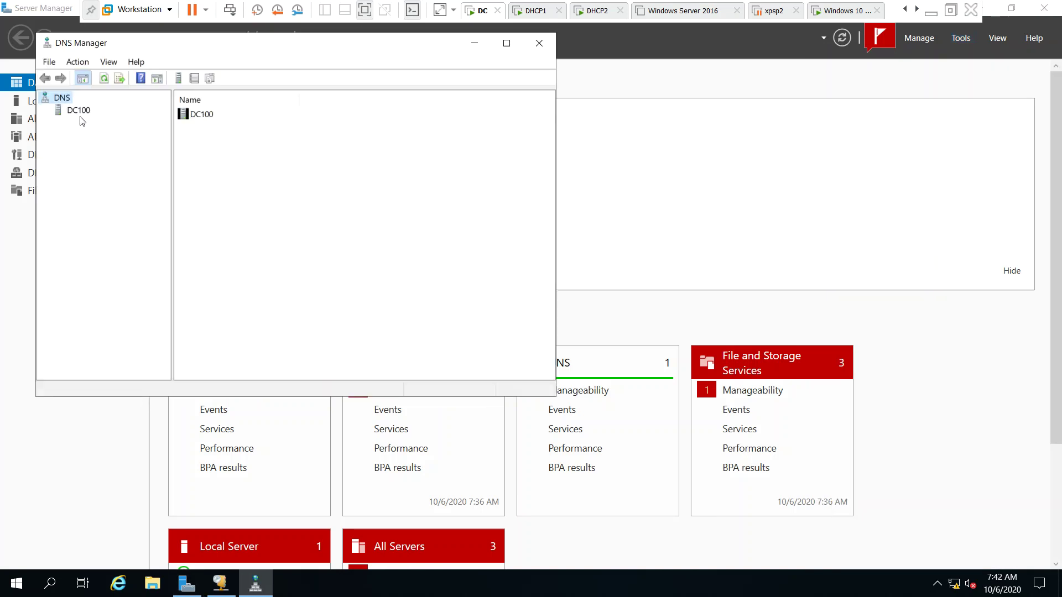
# Expand DC100's Forward Lookup Zones to the india.com zone and maximize DNS Manager.
pyautogui.click(79, 111)
pyautogui.doubleClick(57, 113)
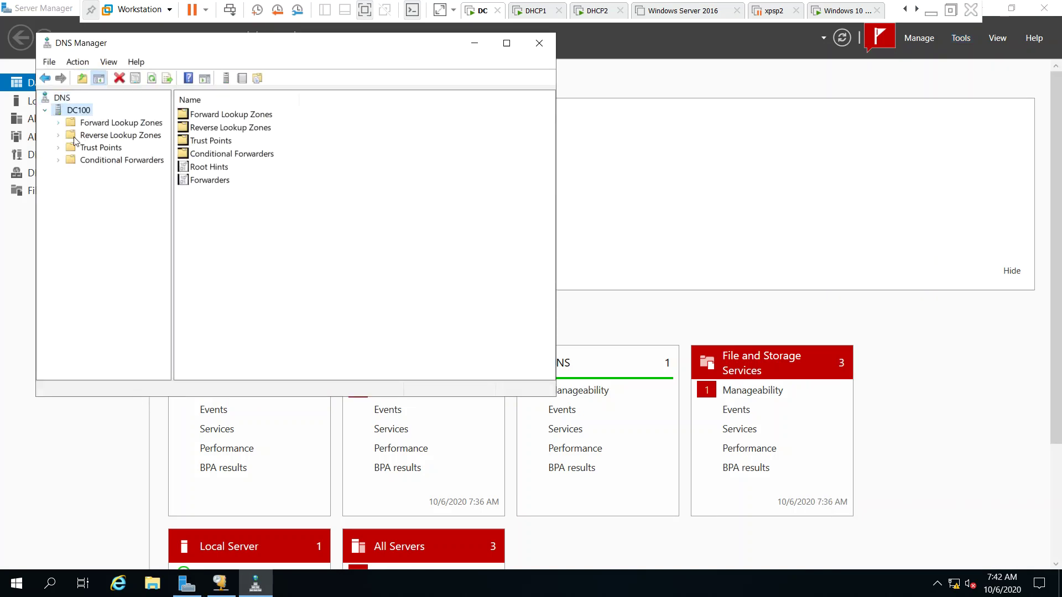
pyautogui.doubleClick(108, 125)
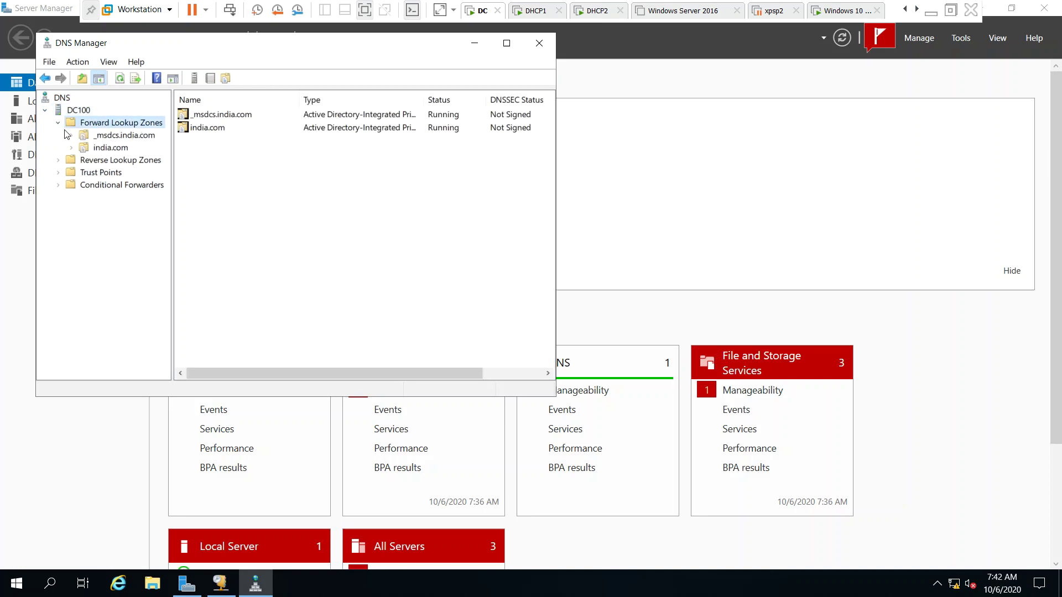
pyautogui.click(103, 147)
pyautogui.click(506, 43)
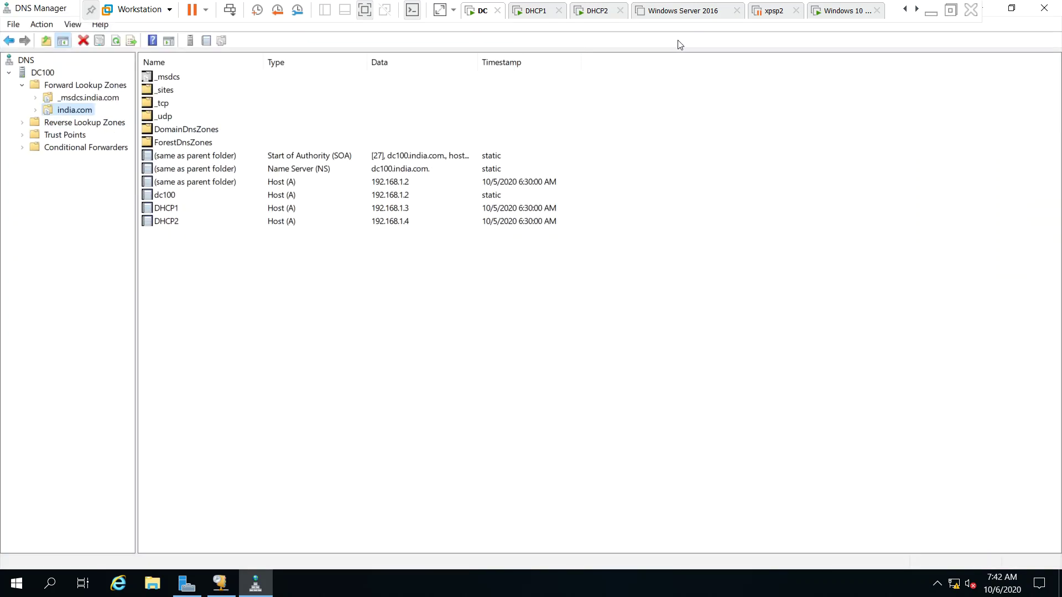
# Refresh india.com, check the DHCP1 and DHCP2 host records, then select Reverse Lookup Zones.
pyautogui.rightClick(147, 329)
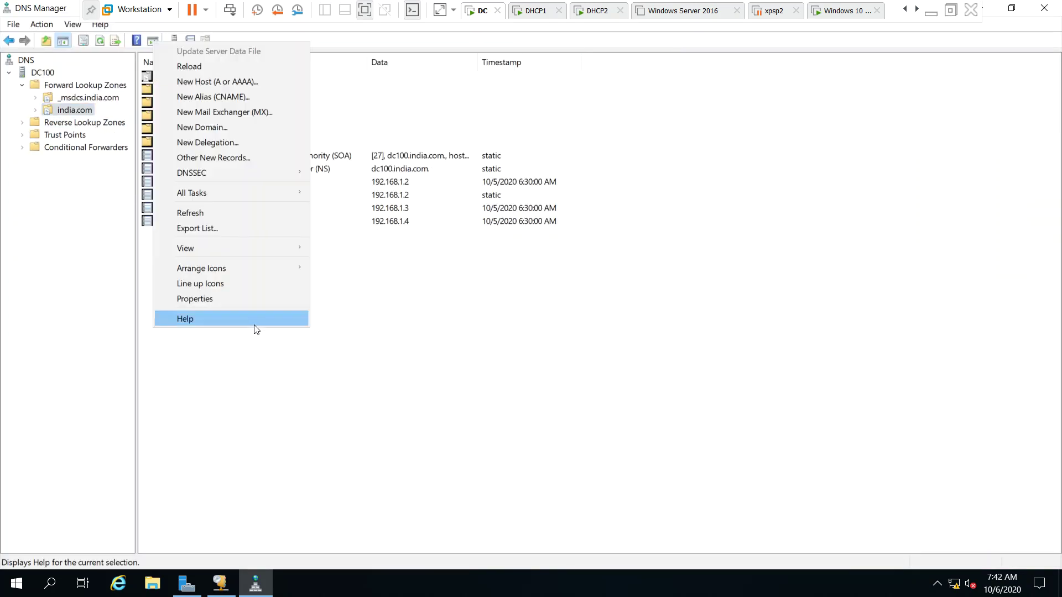
pyautogui.click(227, 212)
pyautogui.click(270, 212)
pyautogui.click(271, 221)
pyautogui.click(163, 241)
pyautogui.click(77, 122)
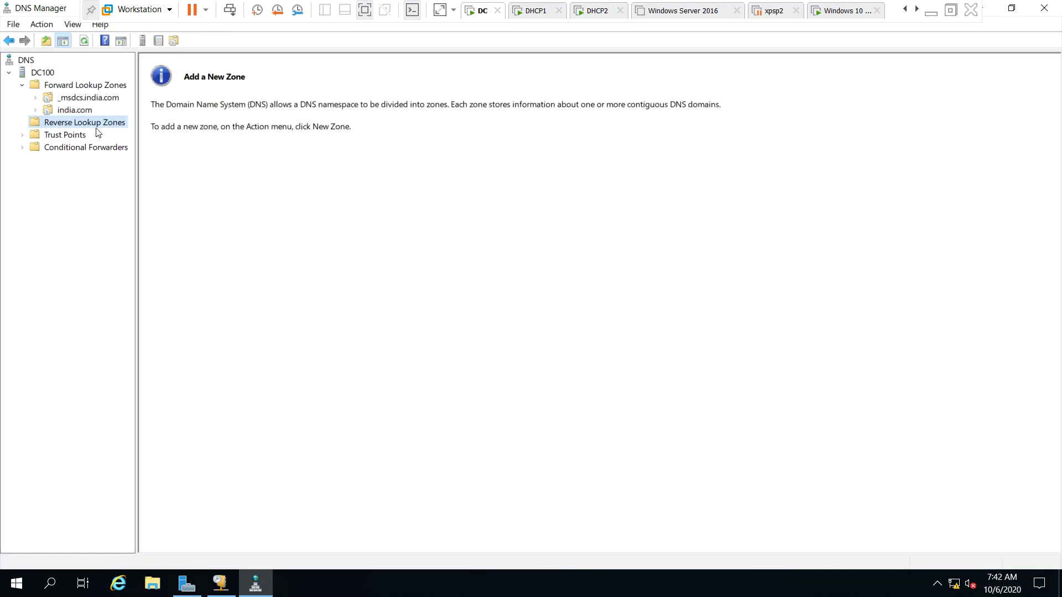
# Run the New Zone wizard for an IPv4 reverse lookup zone with network ID 192.168.1.
pyautogui.rightClick(102, 126)
pyautogui.click(140, 132)
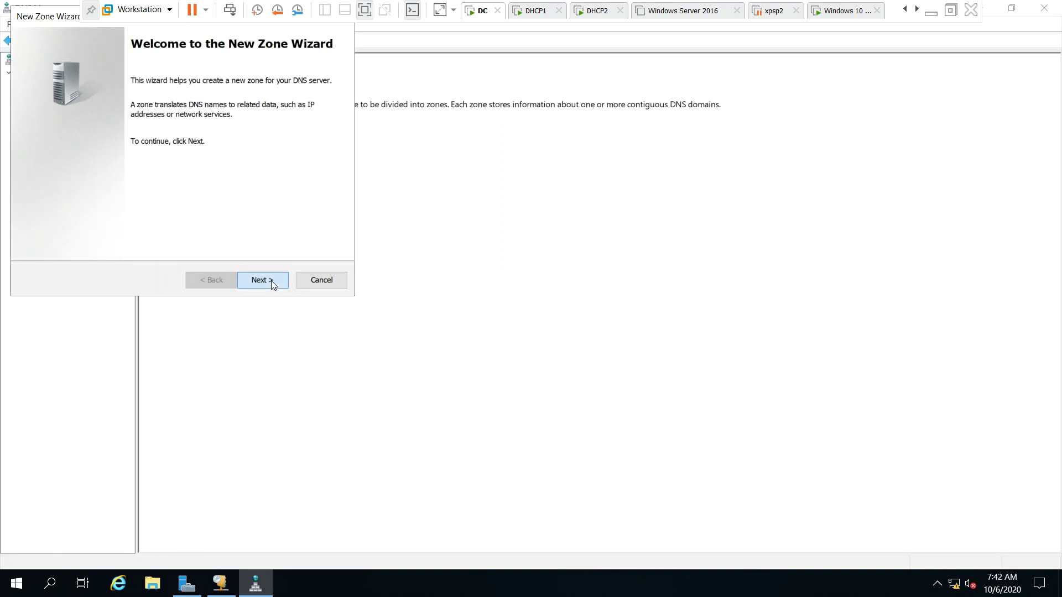
pyautogui.click(271, 280)
pyautogui.click(271, 281)
pyautogui.click(271, 280)
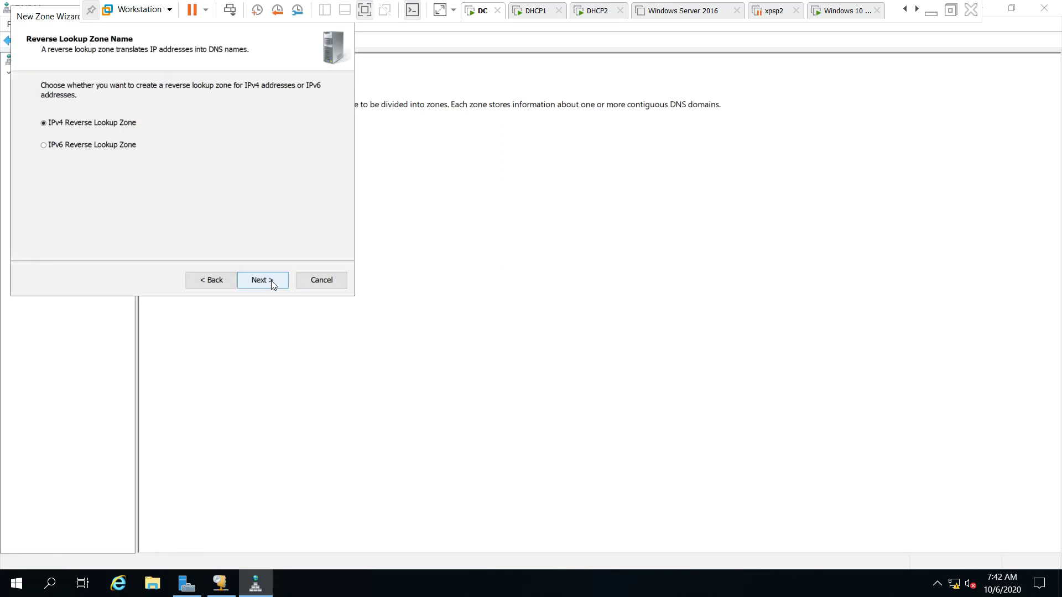
pyautogui.click(272, 280)
pyautogui.write('192.168.1')
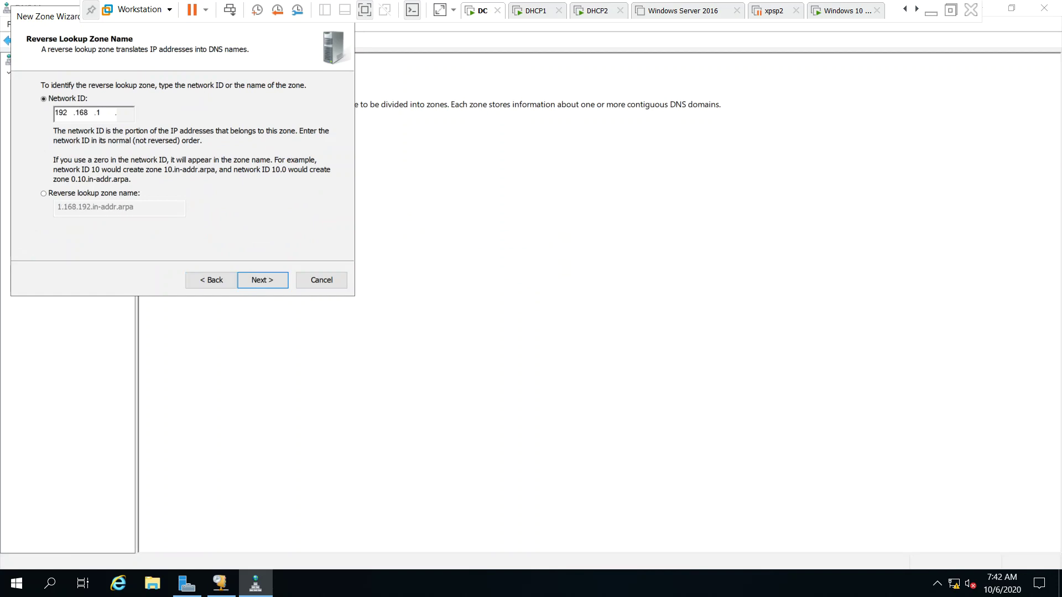
pyautogui.press('Return')
pyautogui.press('Return')
pyautogui.press('Return')
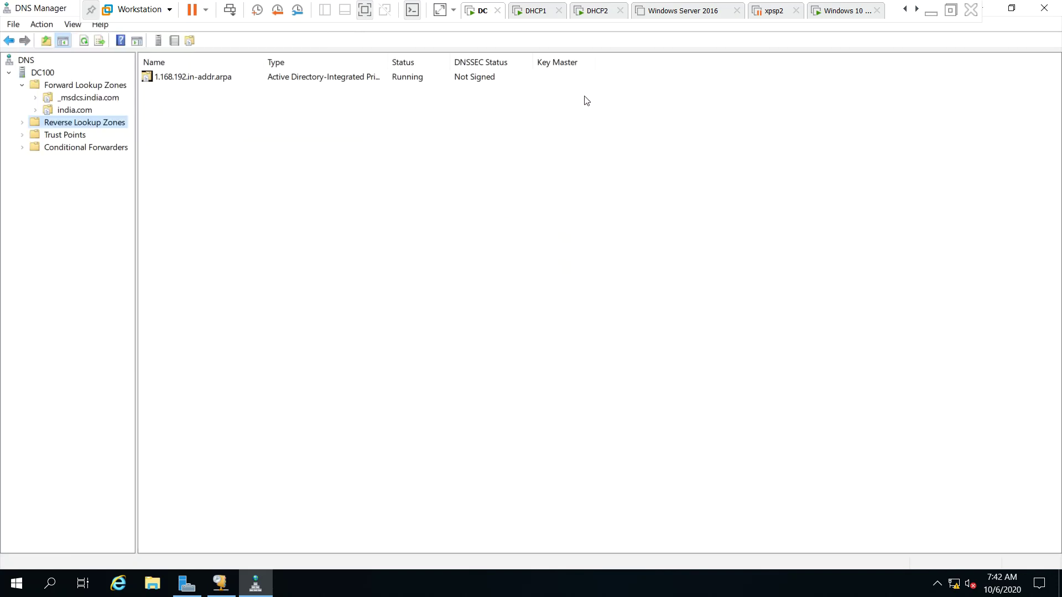
# Review the DHCP1 host record, then tick 'Update associated pointer (PTR) record' on DHCP2.
pyautogui.doubleClick(226, 82)
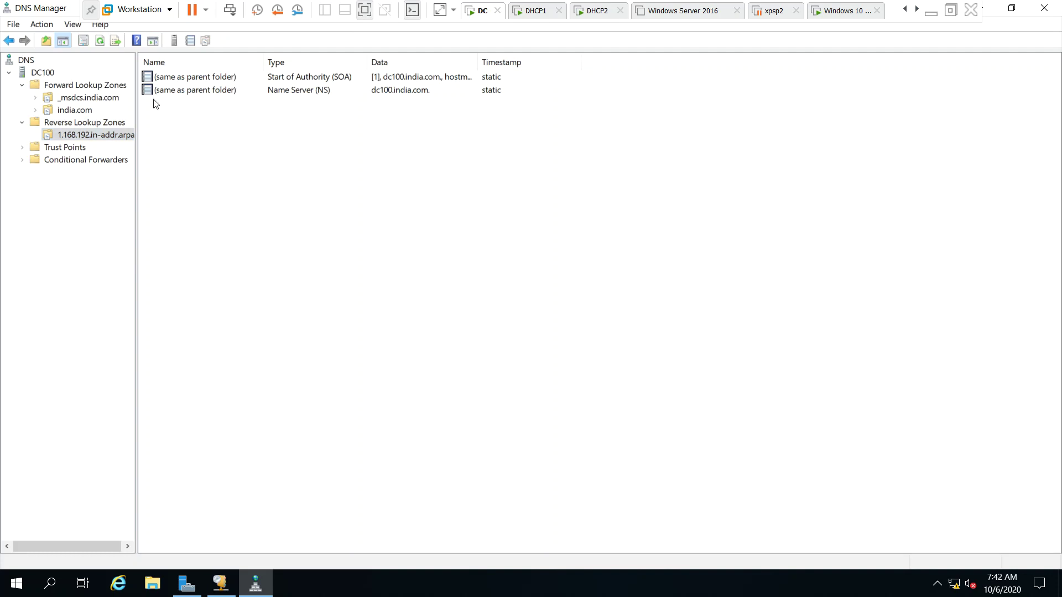
pyautogui.click(86, 111)
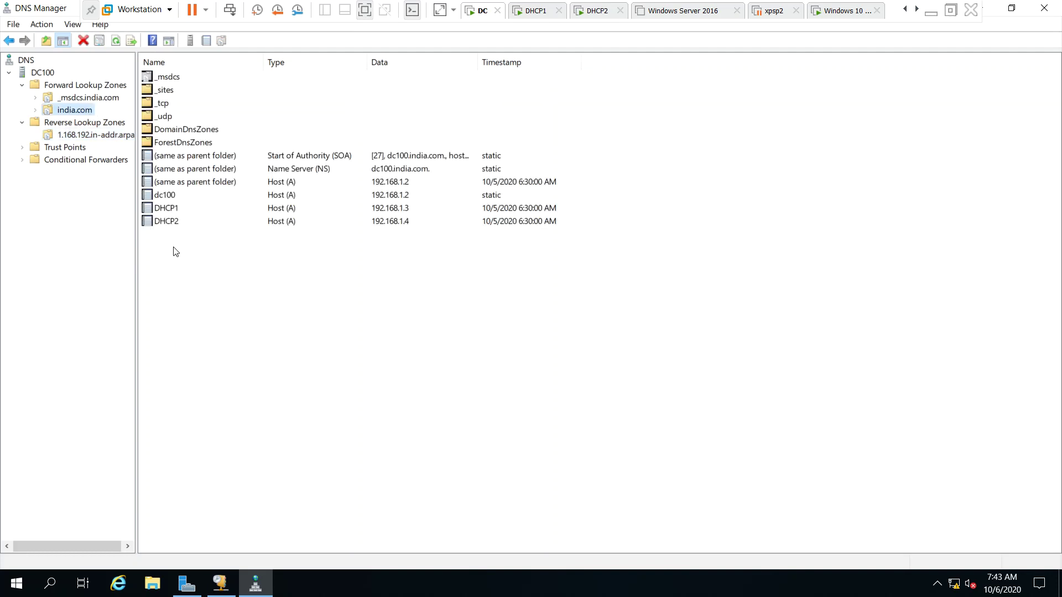
pyautogui.doubleClick(177, 206)
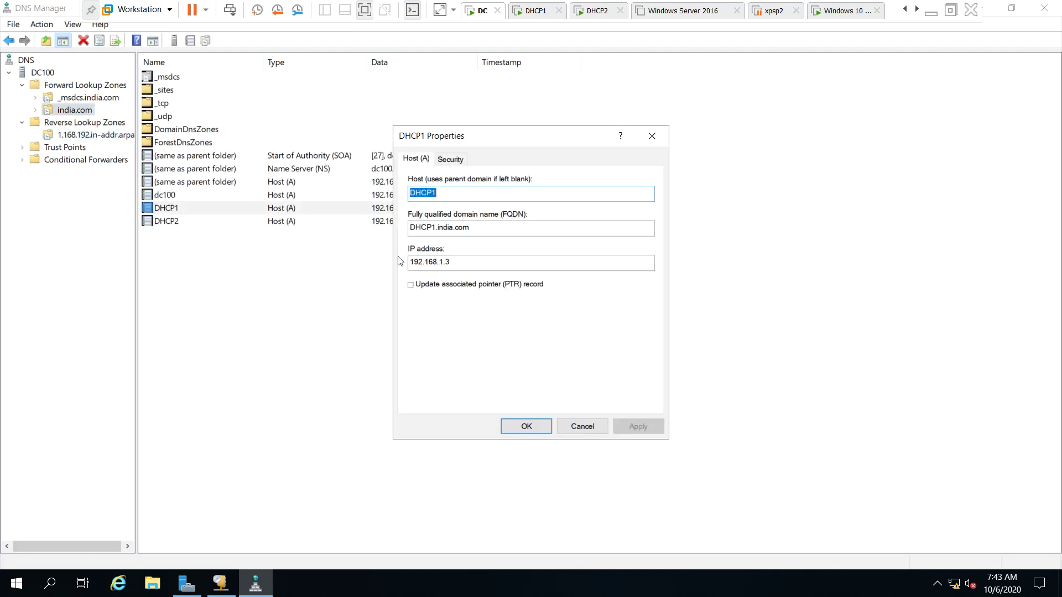
pyautogui.click(522, 429)
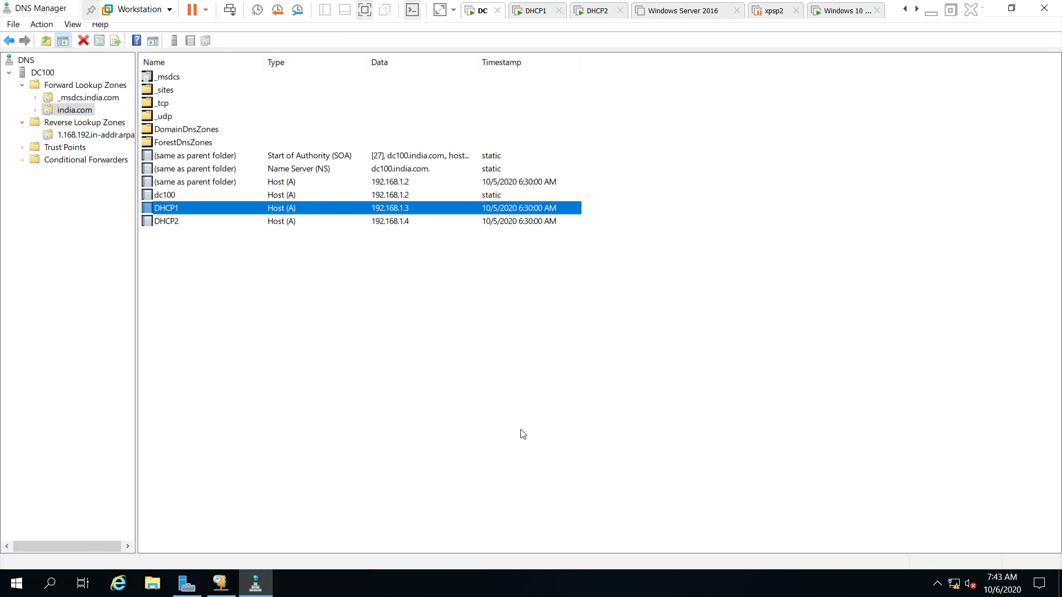
pyautogui.doubleClick(202, 222)
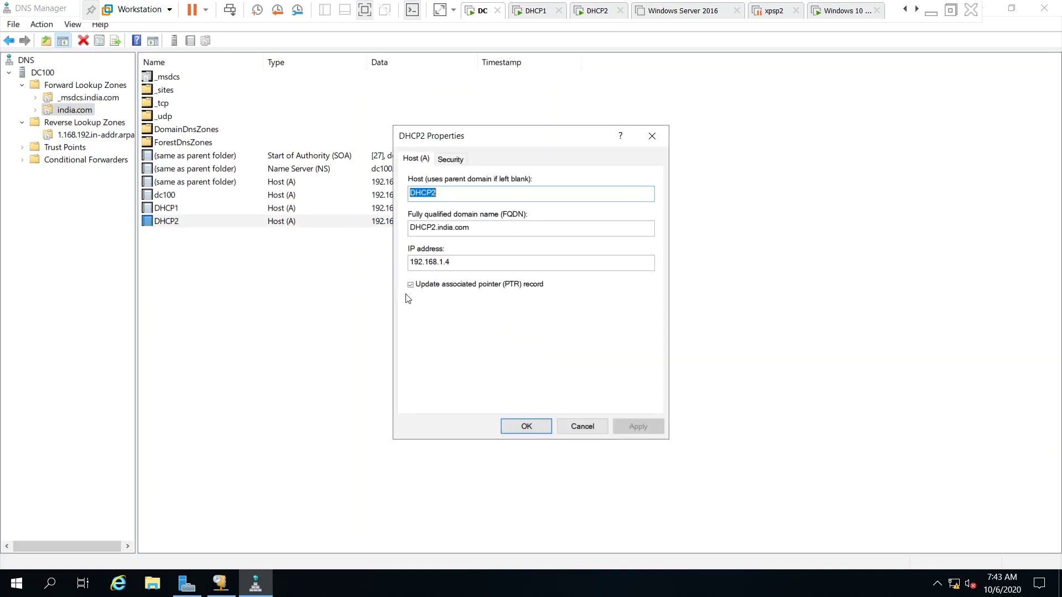
pyautogui.click(411, 285)
pyautogui.click(631, 428)
pyautogui.click(501, 286)
pyautogui.click(630, 429)
pyautogui.click(529, 427)
# Tick 'Update associated pointer (PTR) record' on the dc100 host record and apply it.
pyautogui.doubleClick(203, 196)
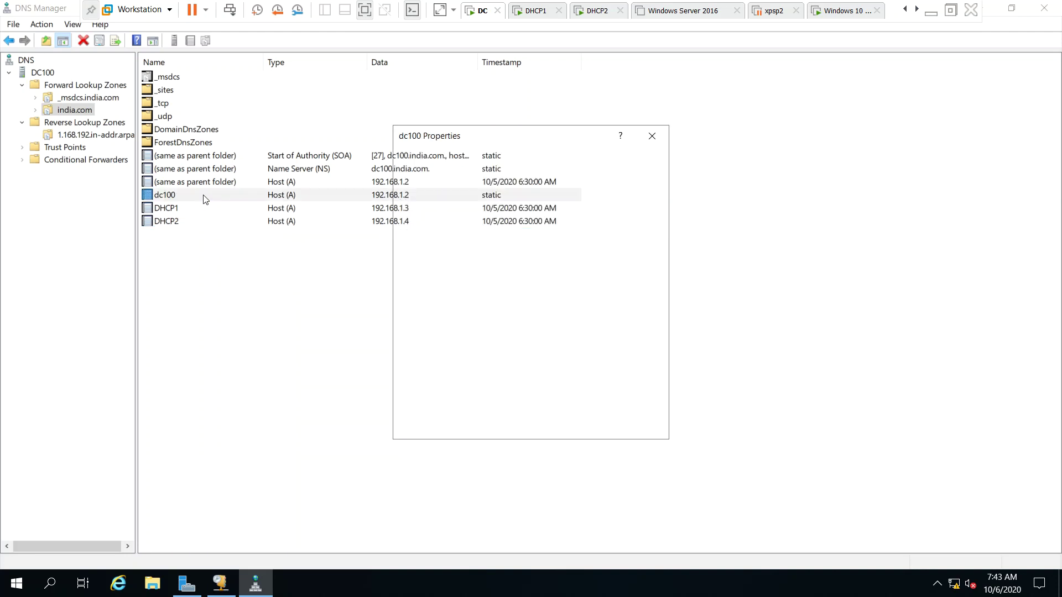
pyautogui.click(639, 427)
pyautogui.click(455, 285)
pyautogui.click(643, 427)
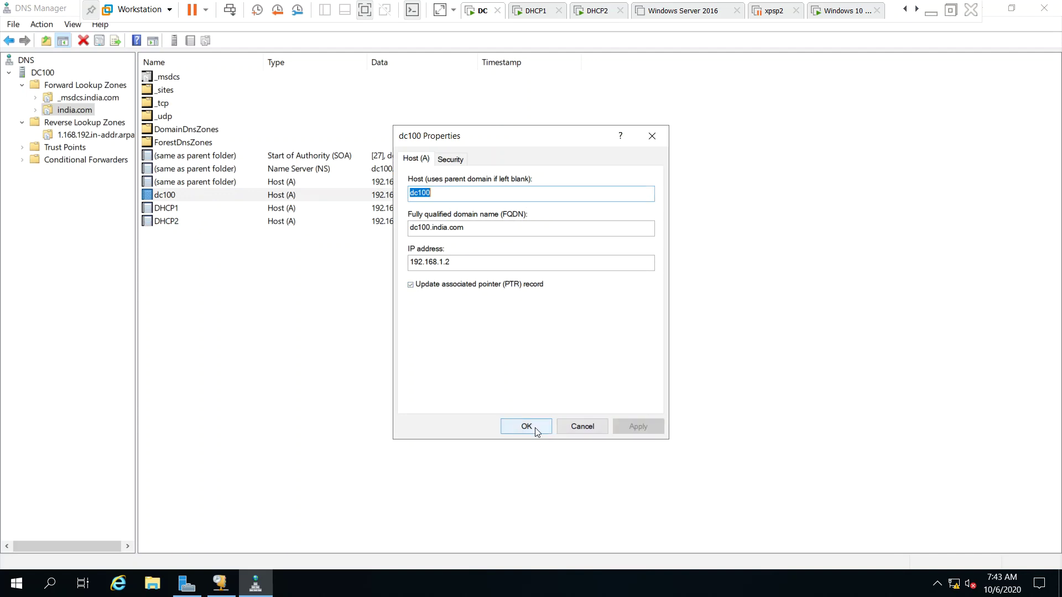
pyautogui.click(526, 427)
# Refresh the 1.168.192.in-addr.arpa zone to show the new PTR records, then refresh india.com.
pyautogui.click(65, 135)
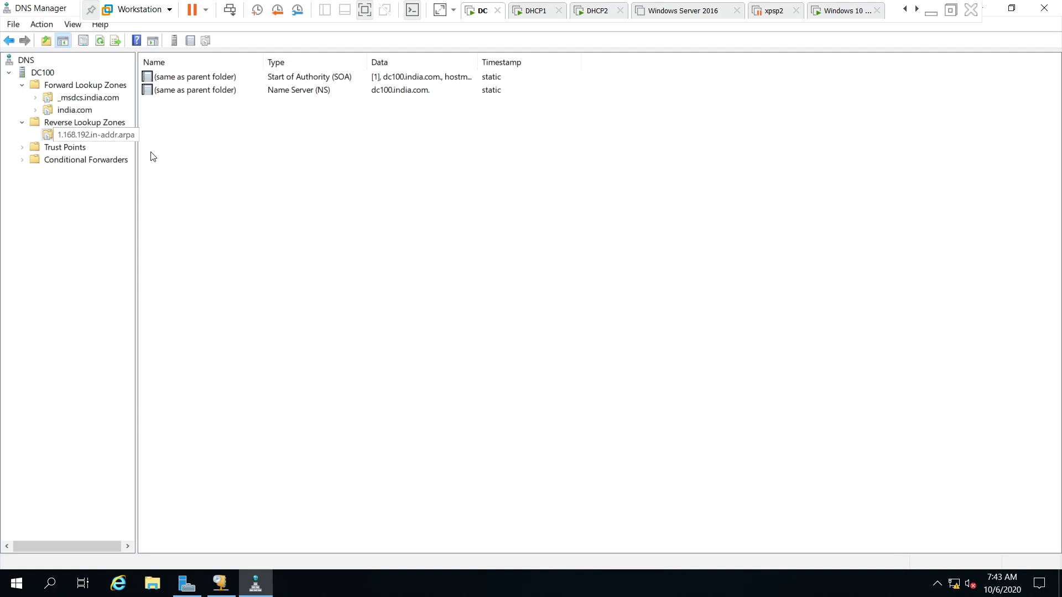
pyautogui.rightClick(342, 250)
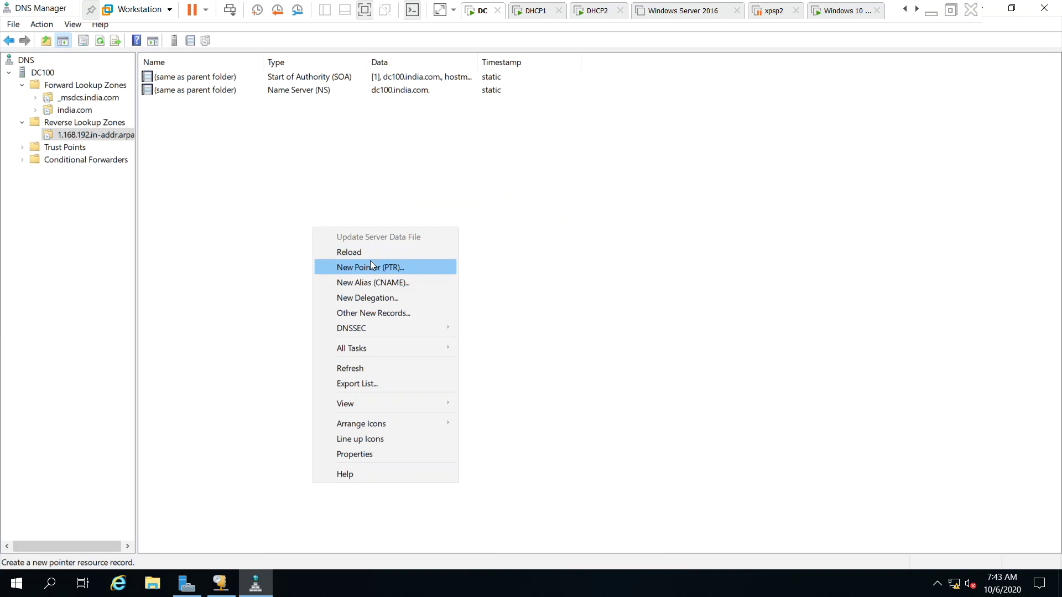
pyautogui.click(357, 368)
pyautogui.rightClick(323, 275)
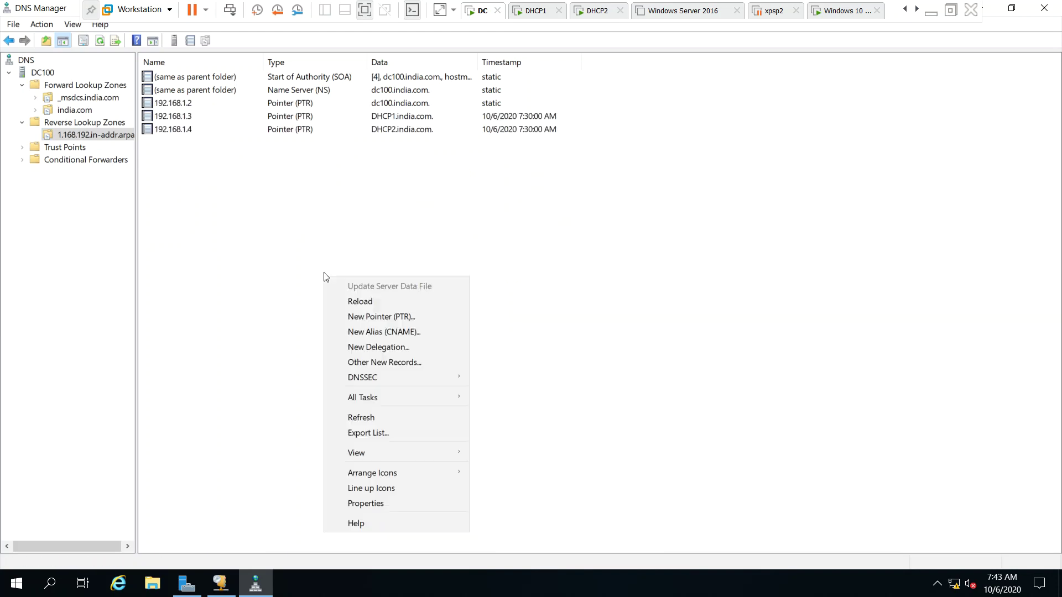
pyautogui.click(379, 417)
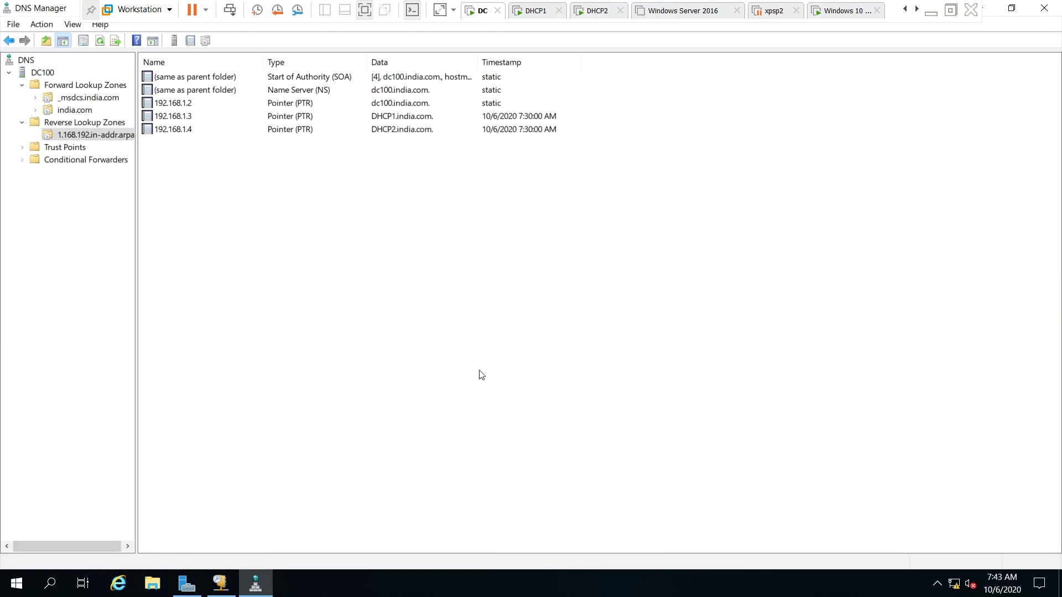
pyautogui.click(82, 110)
pyautogui.rightClick(256, 292)
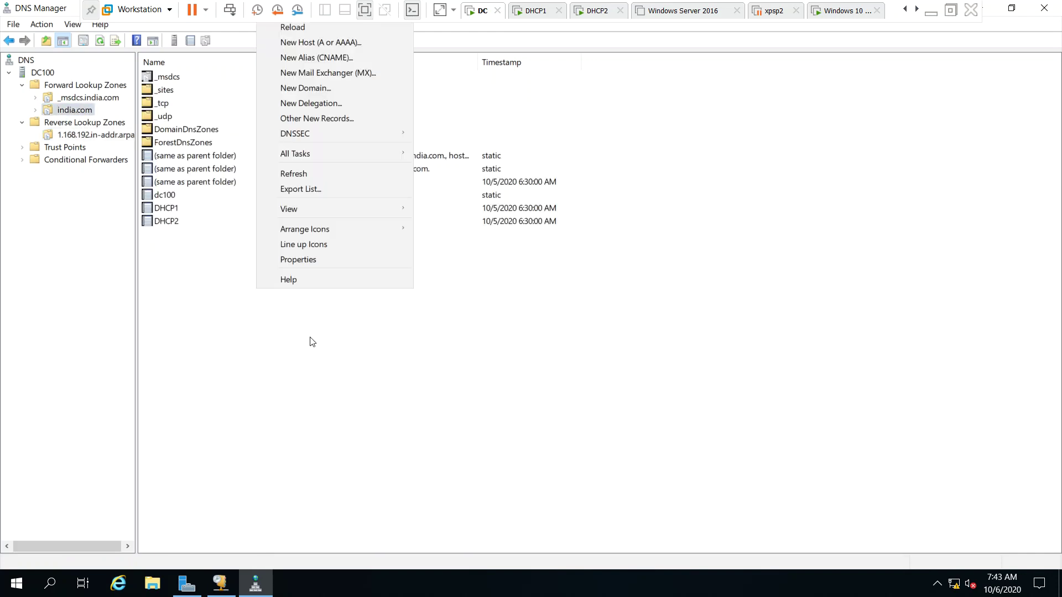
pyautogui.click(303, 174)
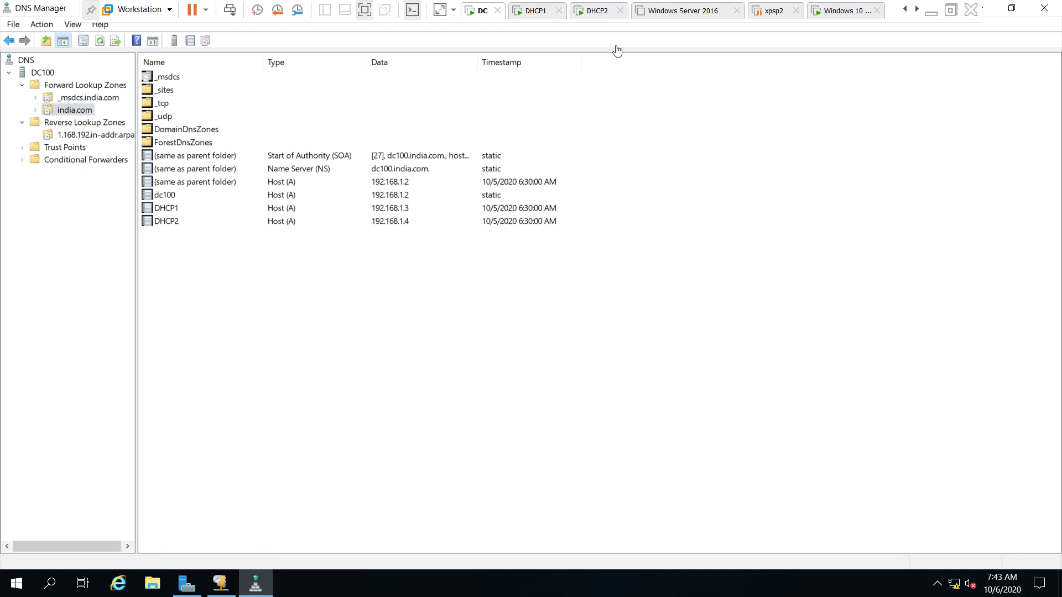
# On DHCP1, refresh the leases and apply IPv4 properties with automatic statistics updates enabled.
pyautogui.click(546, 17)
pyautogui.rightClick(360, 219)
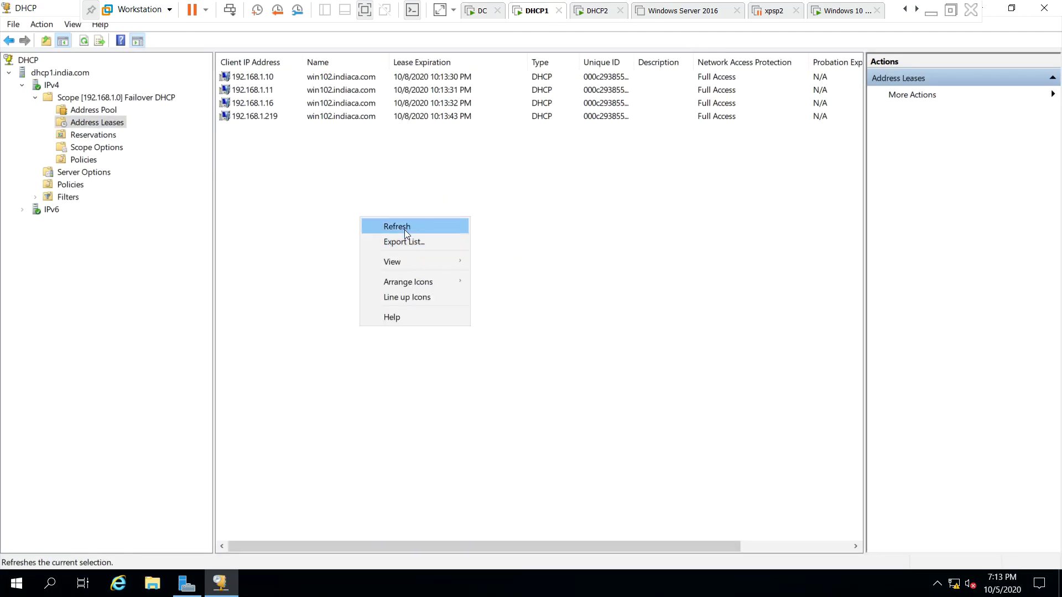
pyautogui.click(405, 228)
pyautogui.click(59, 87)
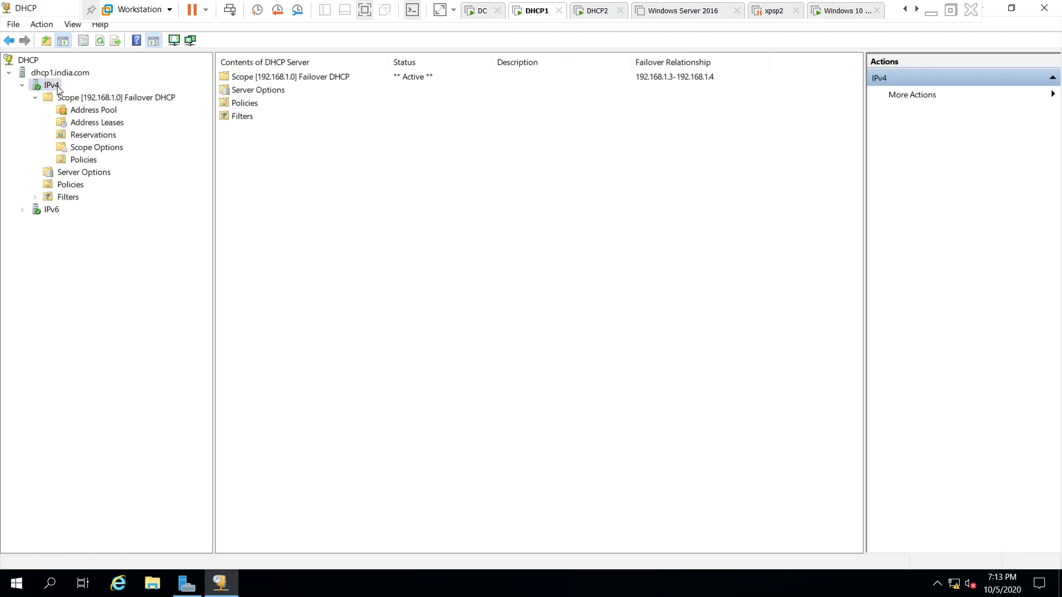
pyautogui.rightClick(58, 85)
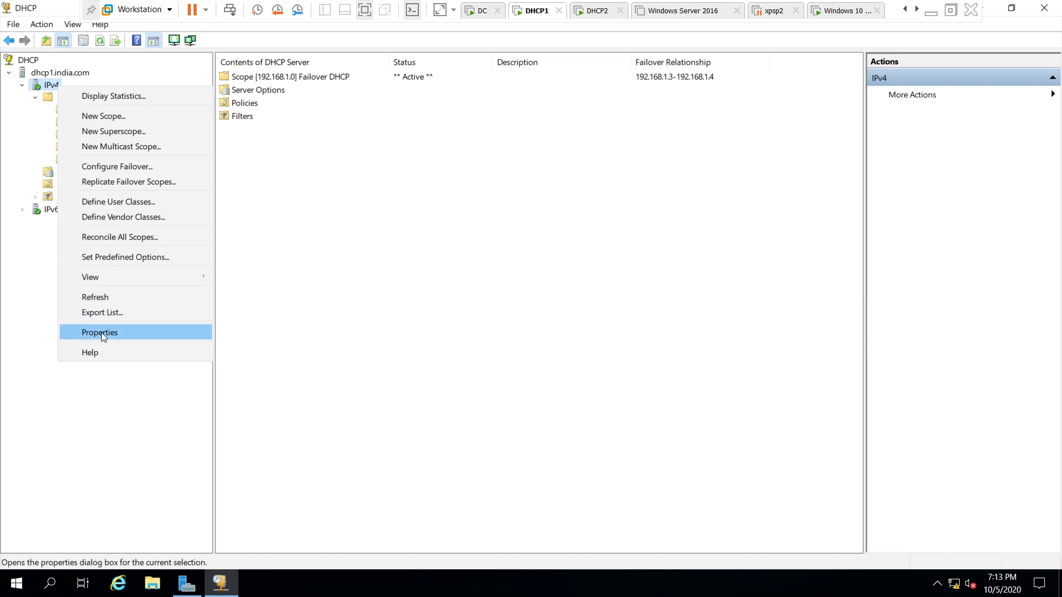
pyautogui.click(101, 333)
pyautogui.click(465, 218)
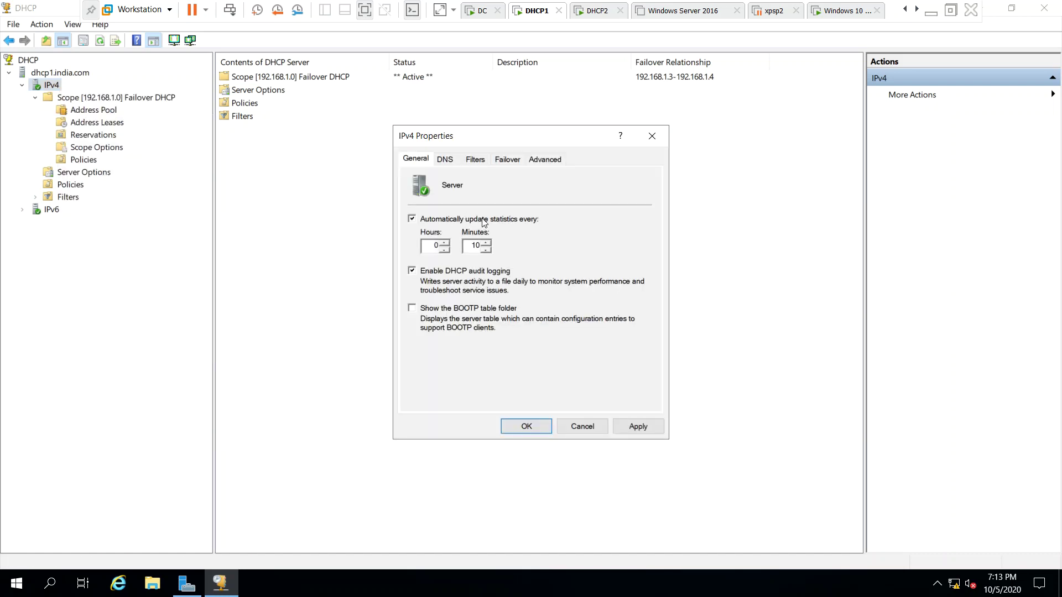
pyautogui.click(638, 426)
pyautogui.click(526, 427)
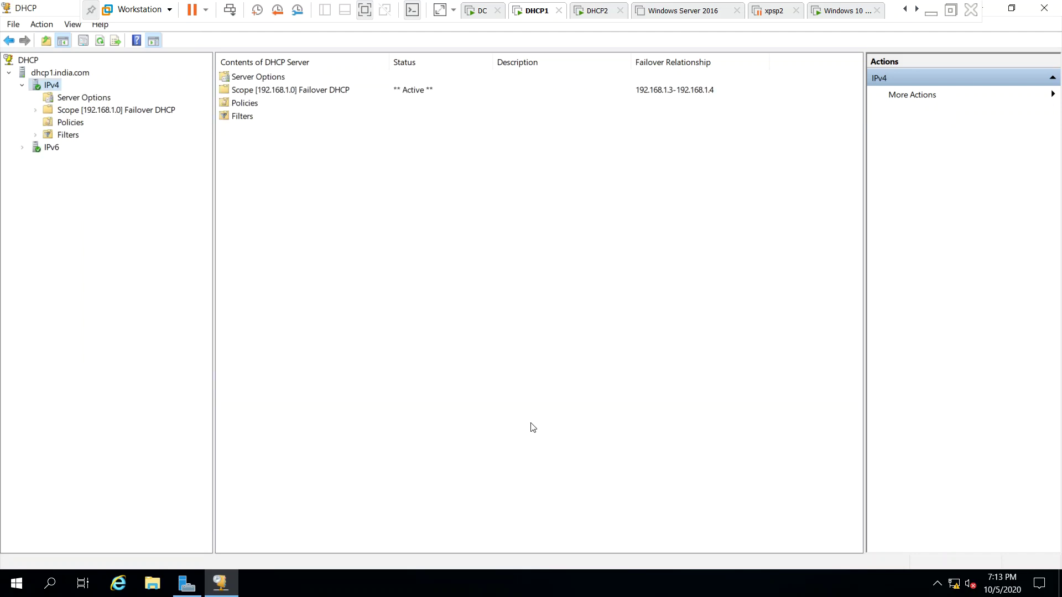
# On DHCP2, enable automatic statistics updates in the IPv4 properties and apply them.
pyautogui.click(601, 17)
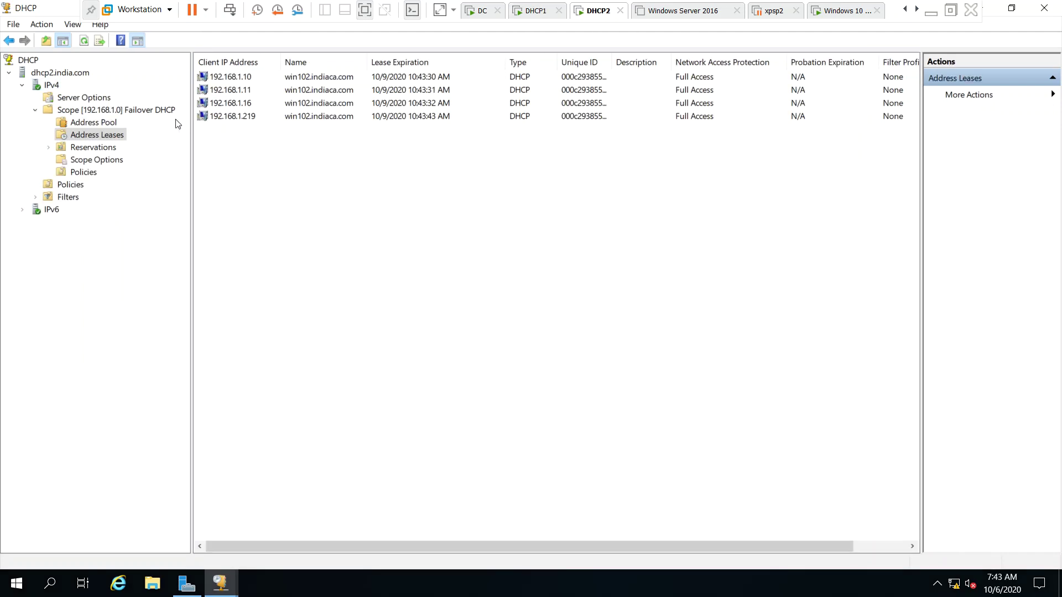
pyautogui.click(52, 86)
pyautogui.rightClick(52, 86)
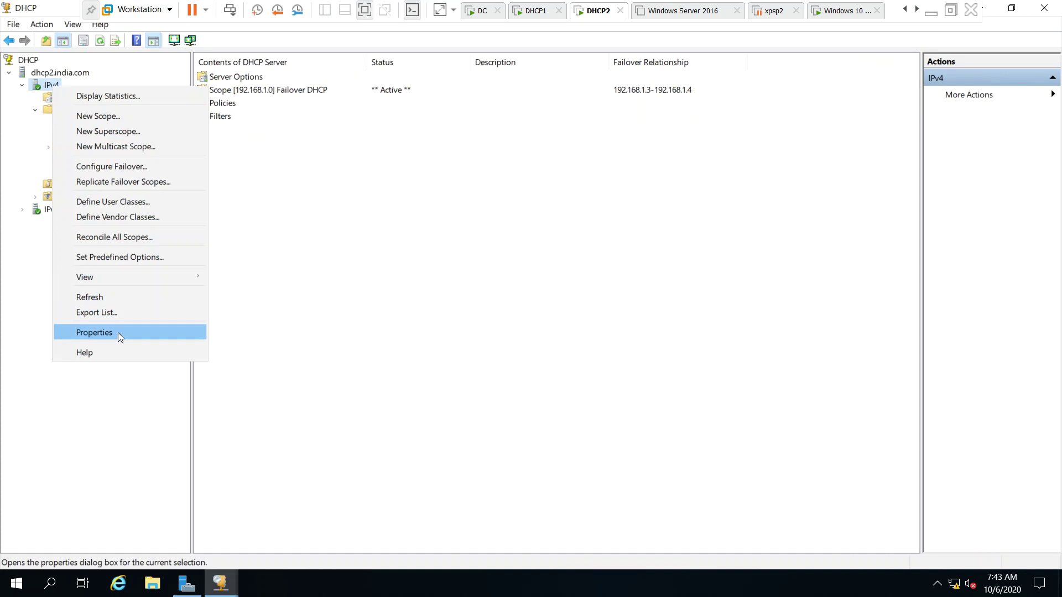
pyautogui.click(118, 333)
pyautogui.click(443, 219)
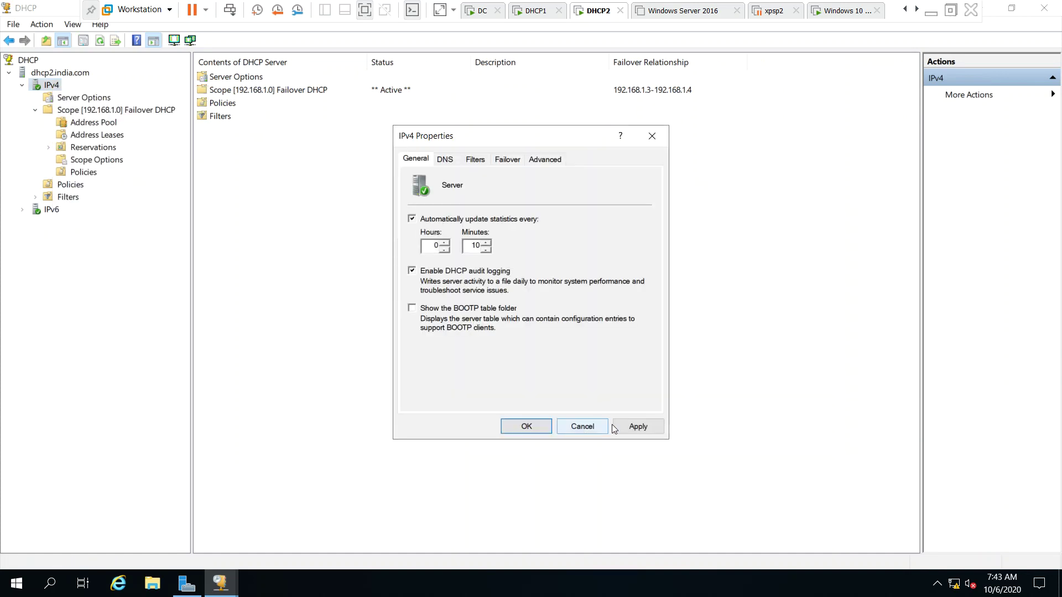
pyautogui.click(638, 427)
pyautogui.click(503, 423)
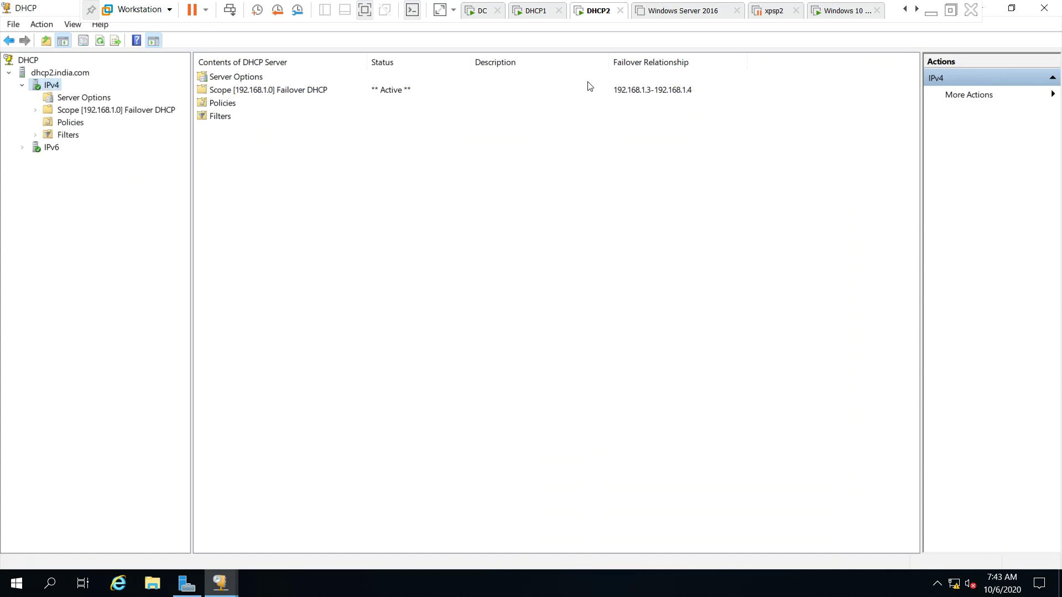
# Back on DHCP1, display the IPv4 properties' DNS dynamic update settings.
pyautogui.click(530, 12)
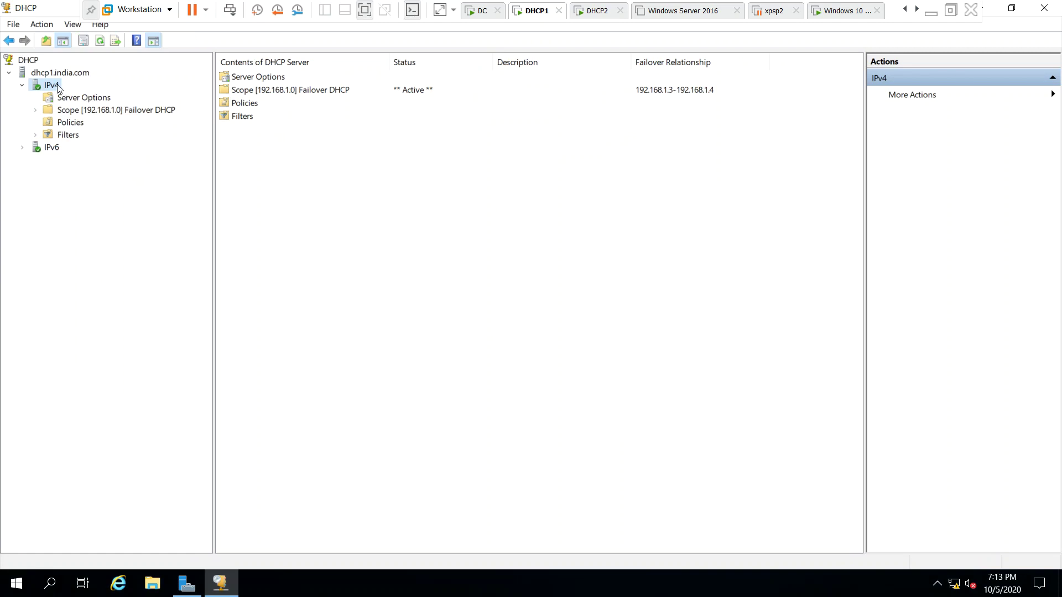
pyautogui.rightClick(58, 88)
pyautogui.click(174, 334)
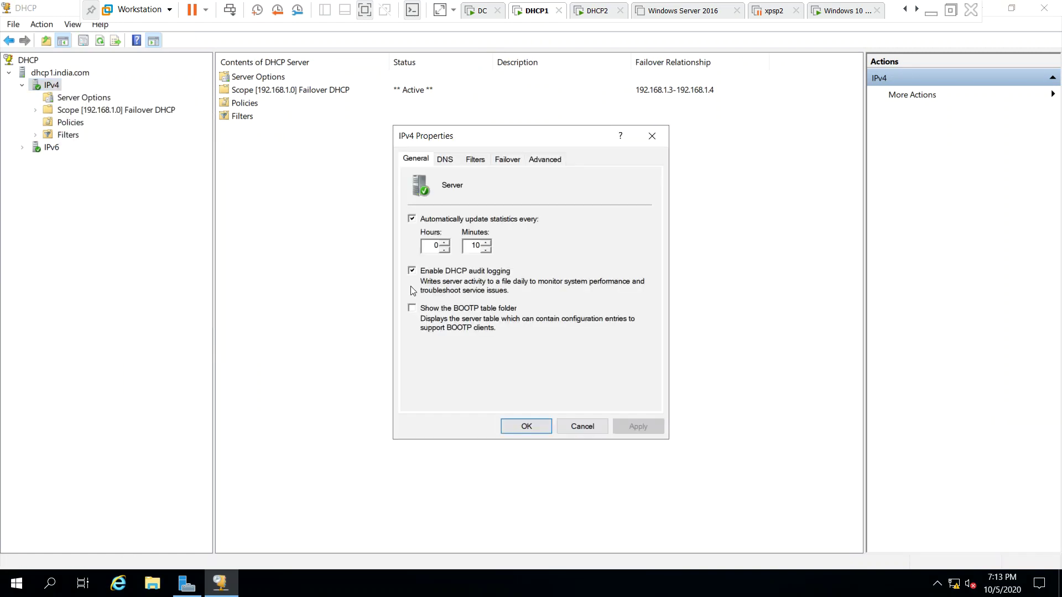
pyautogui.click(449, 160)
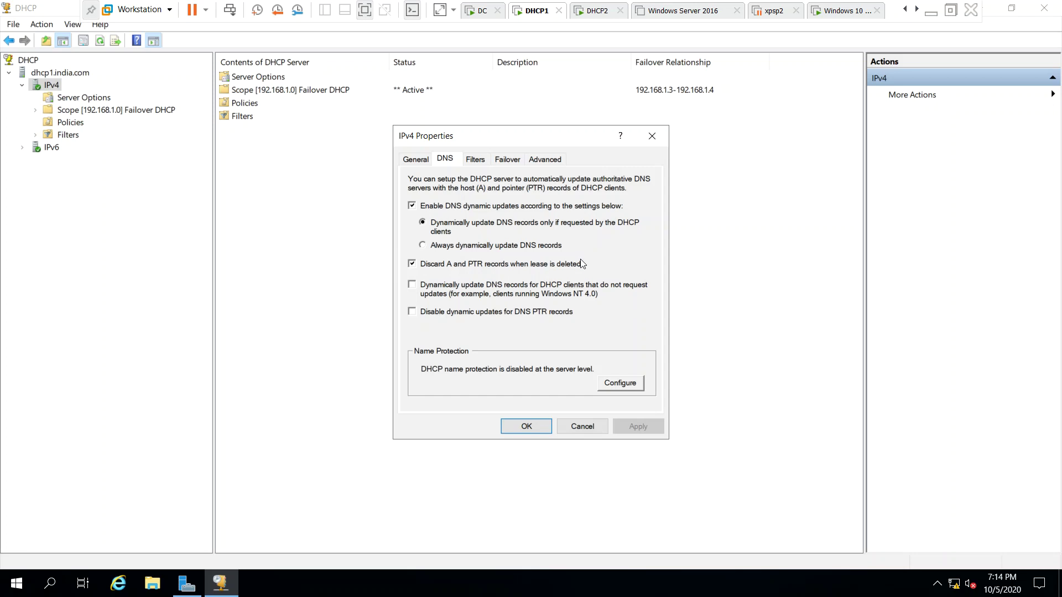
# Enable Name Protection in dhcp1's IPv4 DNS settings and apply the change.
pyautogui.click(625, 385)
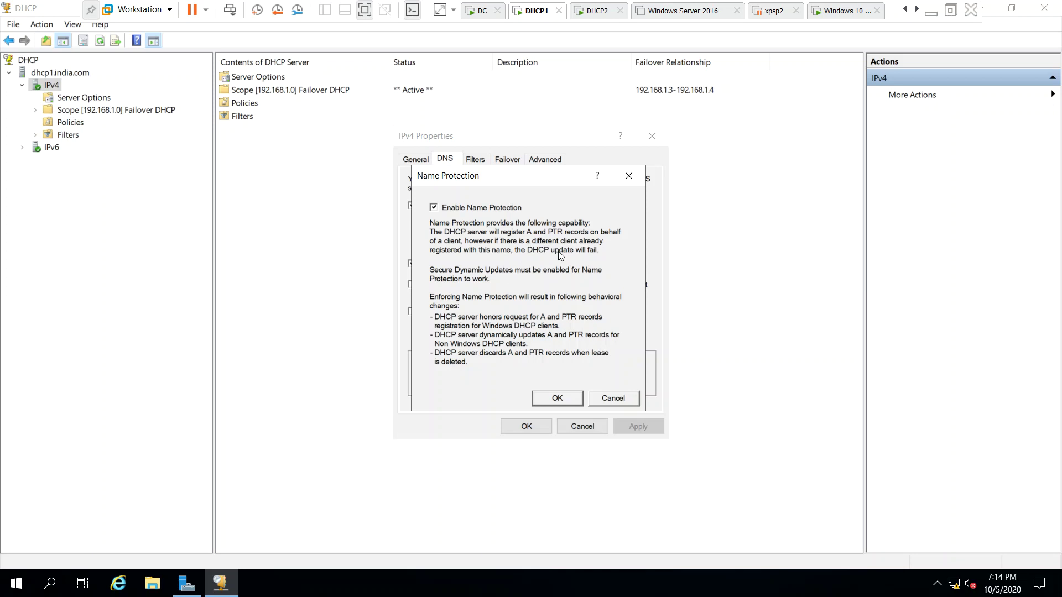
pyautogui.click(547, 394)
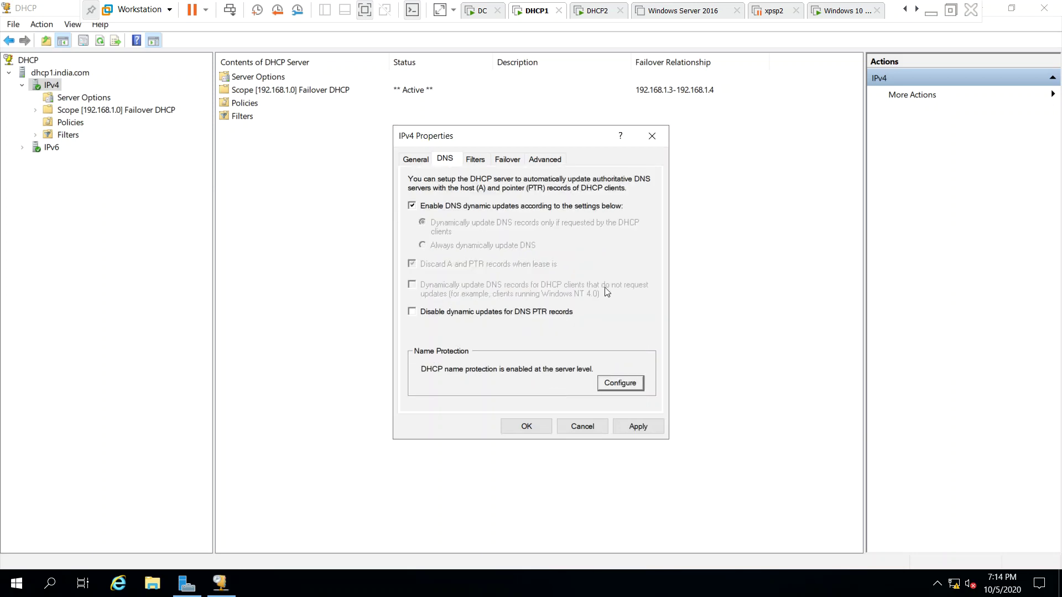
pyautogui.click(640, 427)
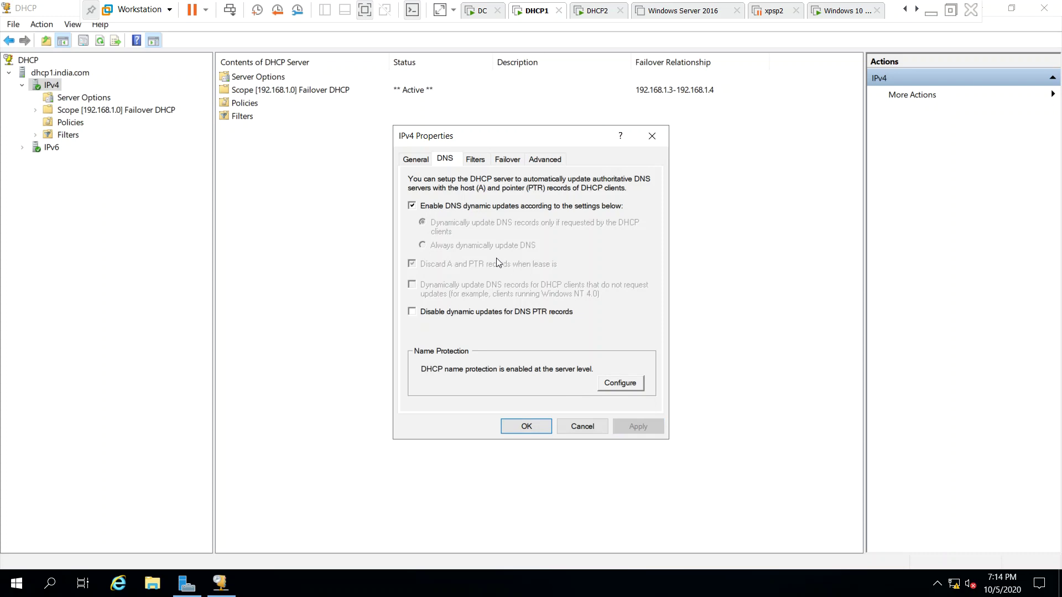
# Check the Failover tab's hot standby relationship, then close IPv4 Properties with OK.
pyautogui.click(487, 162)
pyautogui.click(511, 162)
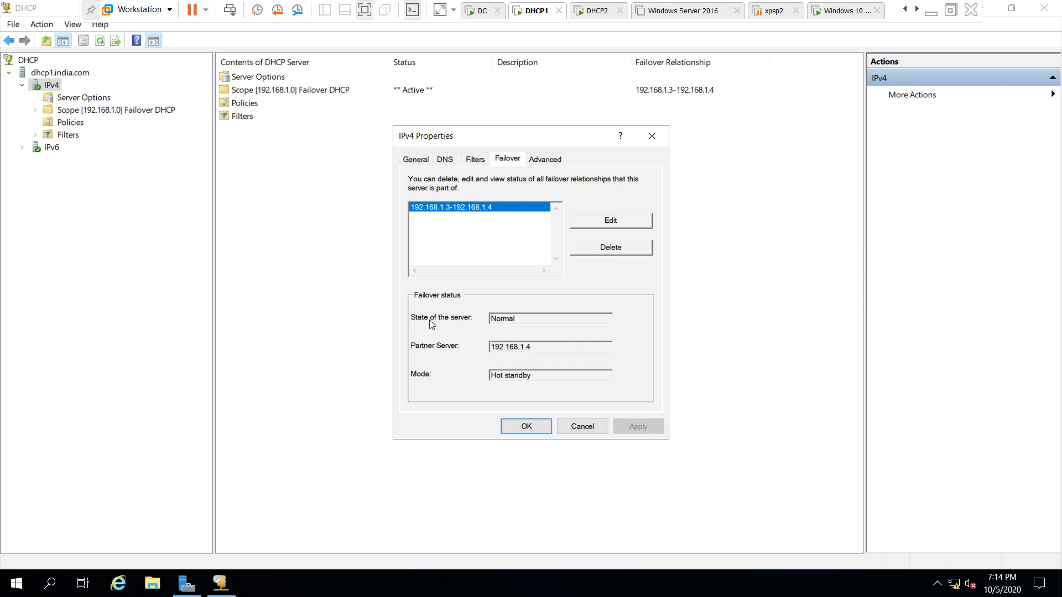
pyautogui.press('Tab')
pyautogui.click(502, 376)
pyautogui.doubleClick(502, 376)
pyautogui.click(527, 427)
# Expand the Failover DHCP scope on dhcp1 and review its address leases.
pyautogui.doubleClick(113, 111)
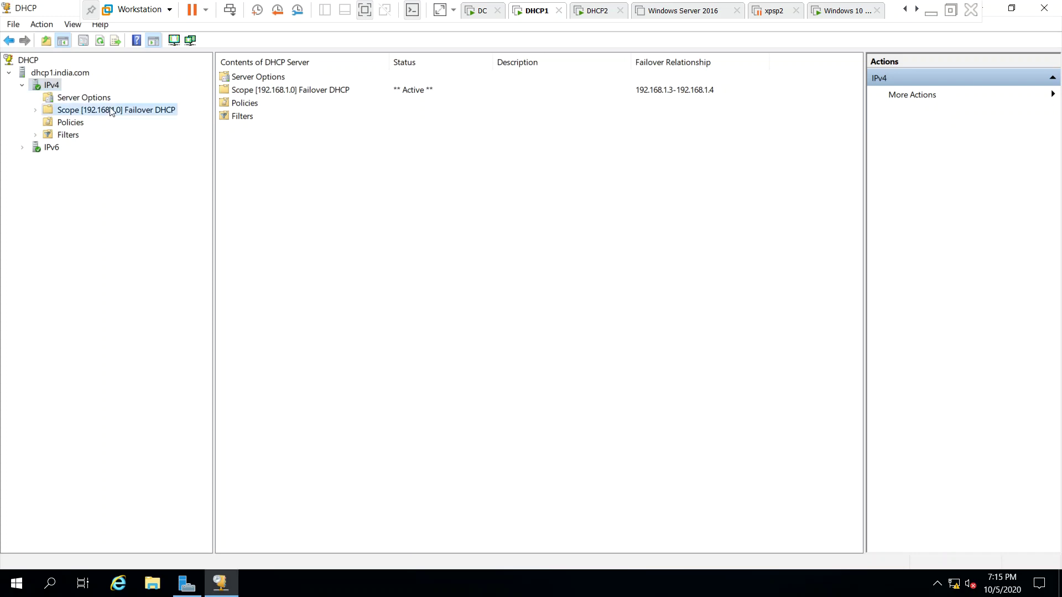
pyautogui.click(97, 136)
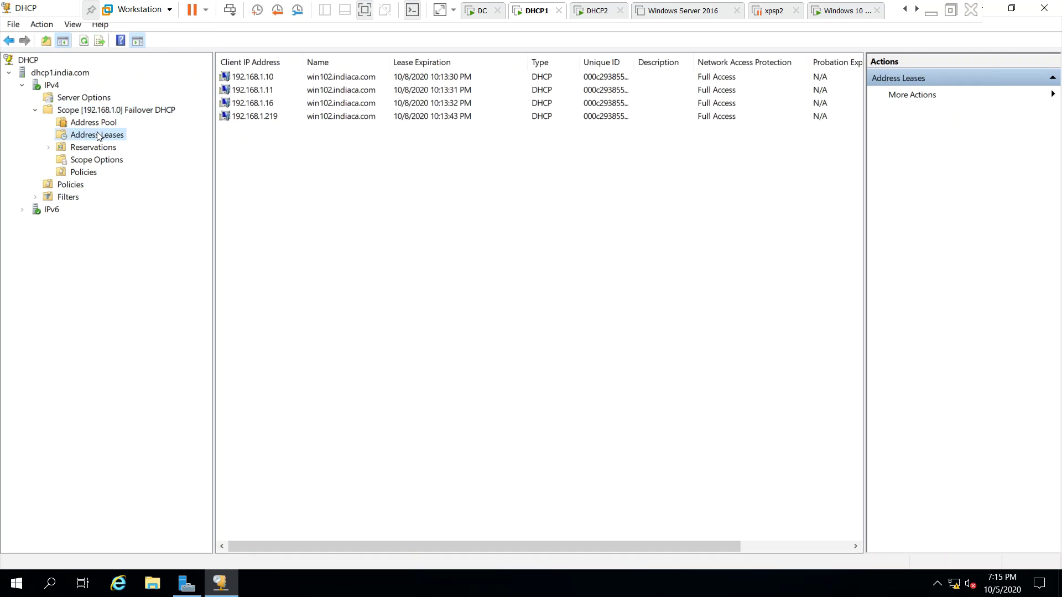
pyautogui.rightClick(359, 234)
pyautogui.click(696, 459)
# On DHCP2, enable Name Protection in the IPv4 server's DNS properties.
pyautogui.click(598, 20)
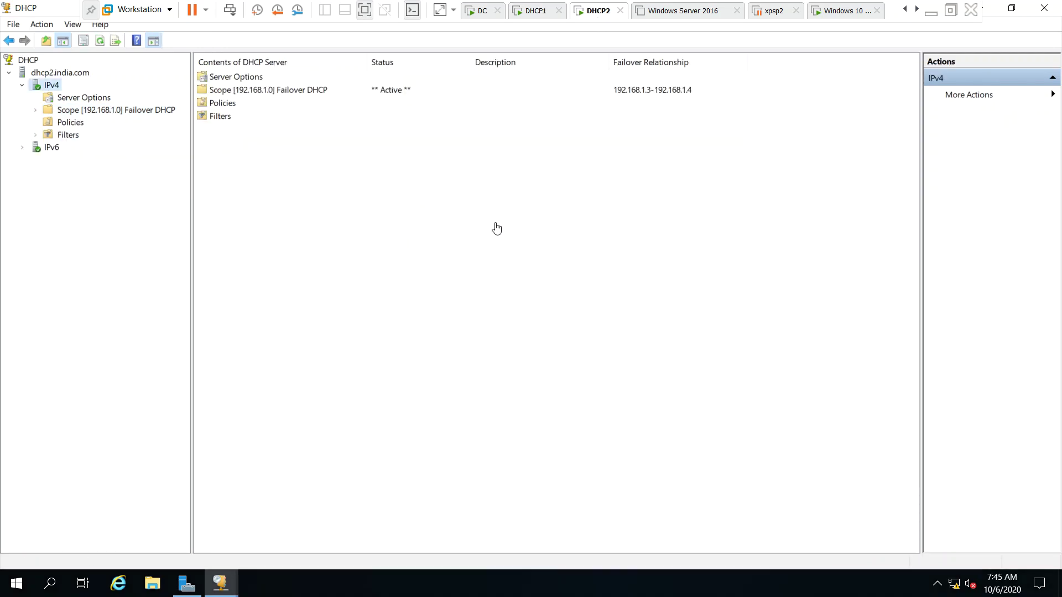
pyautogui.rightClick(60, 85)
pyautogui.click(126, 332)
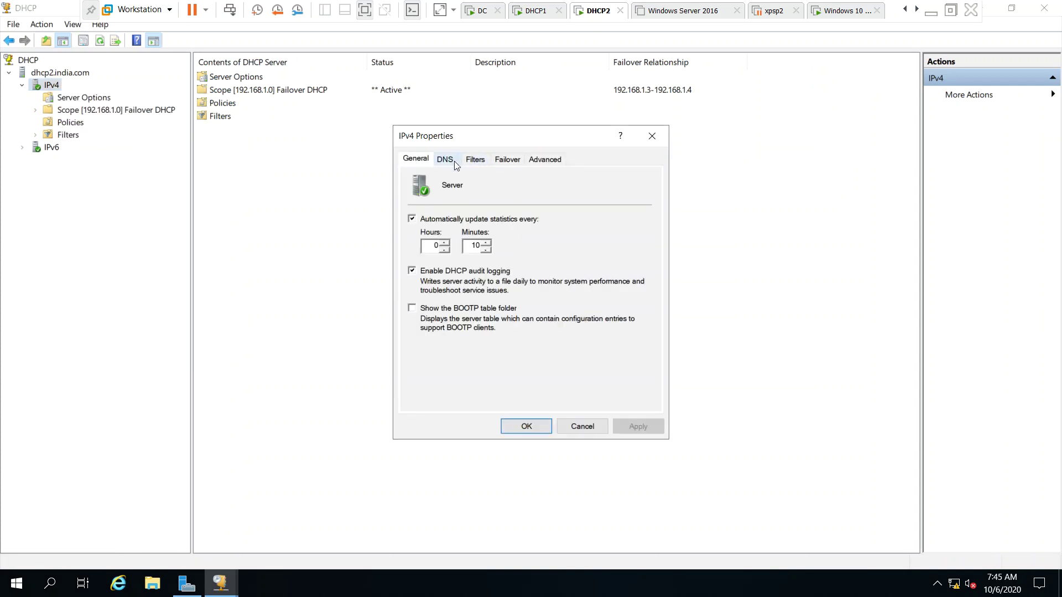
pyautogui.click(453, 160)
pyautogui.click(620, 383)
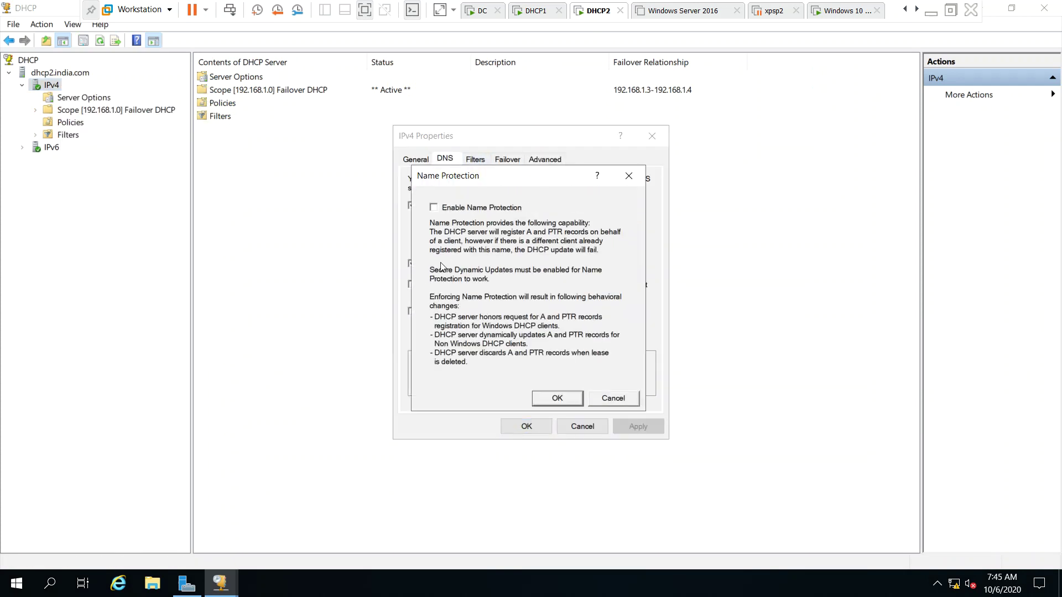
pyautogui.click(569, 401)
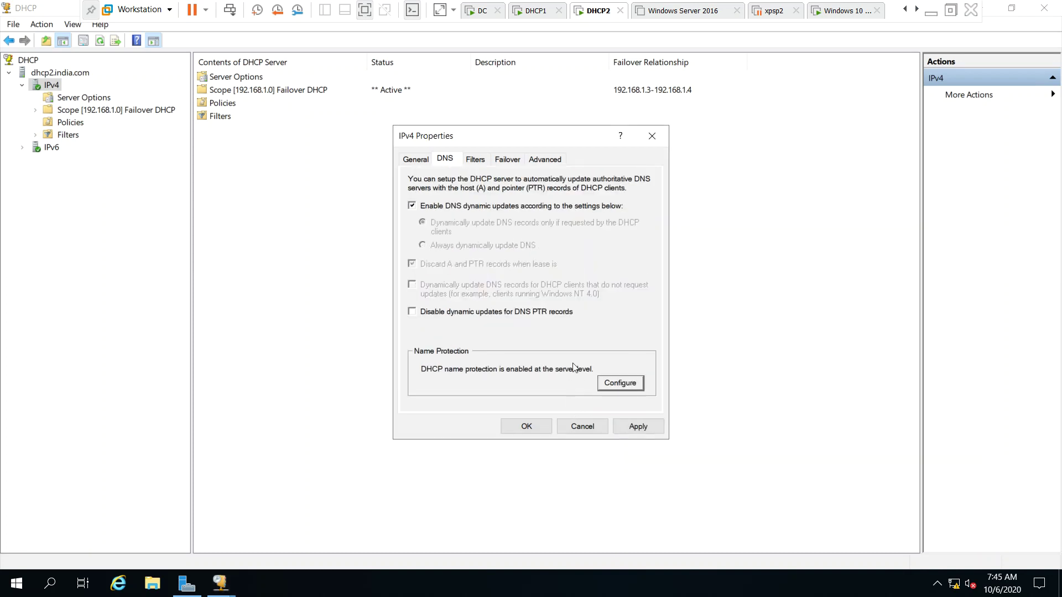
# Look over the Filters, Failover and Advanced tabs, then apply and close IPv4 Properties.
pyautogui.click(475, 160)
pyautogui.click(516, 165)
pyautogui.click(546, 161)
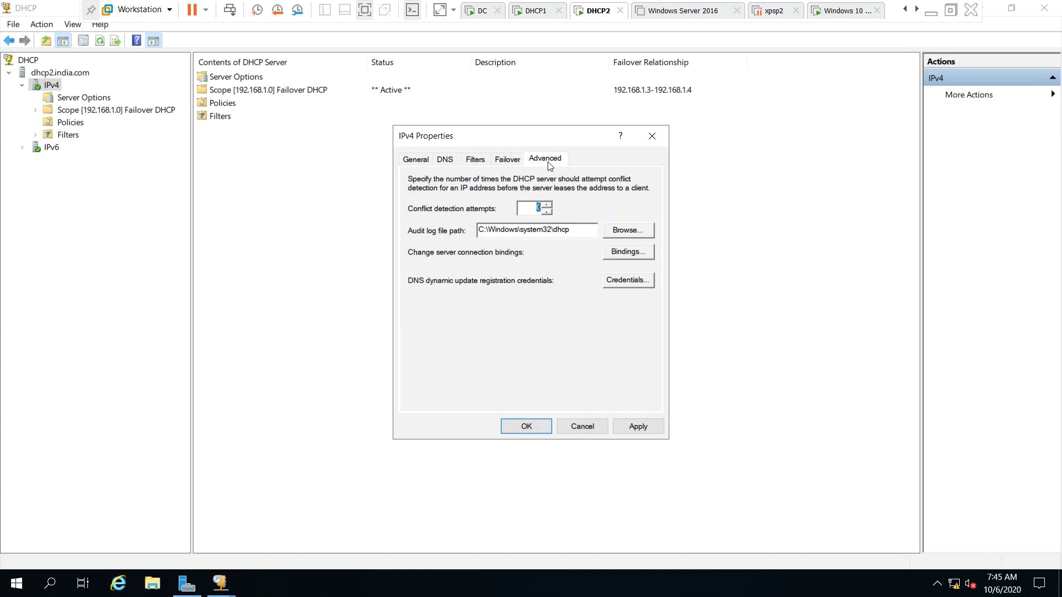
pyautogui.click(421, 161)
pyautogui.click(619, 427)
pyautogui.click(521, 426)
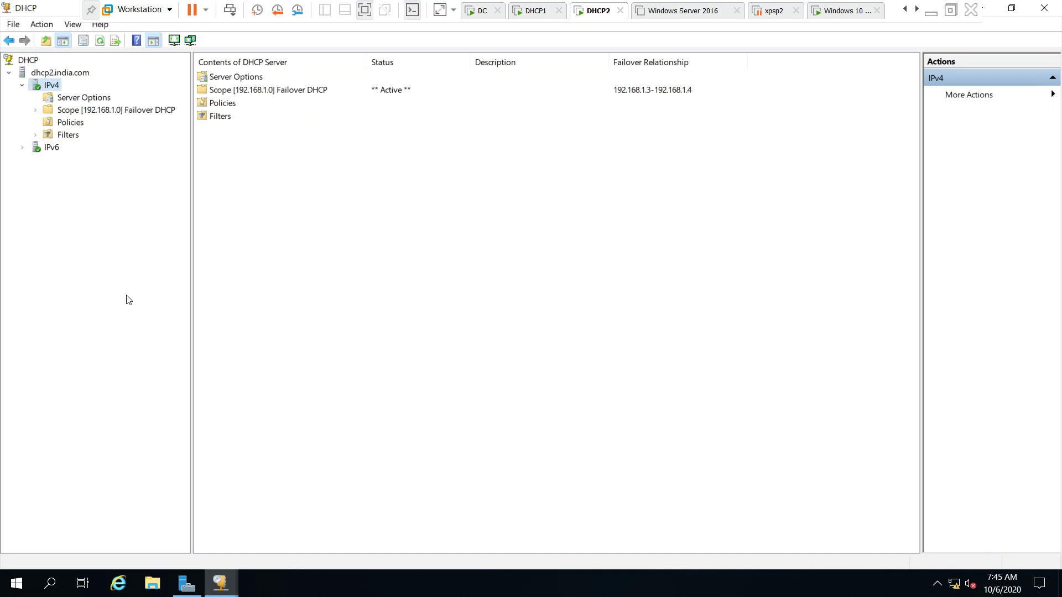
# Refresh DHCP2's IPv4 server view and the india.com zone records on the DC.
pyautogui.rightClick(58, 87)
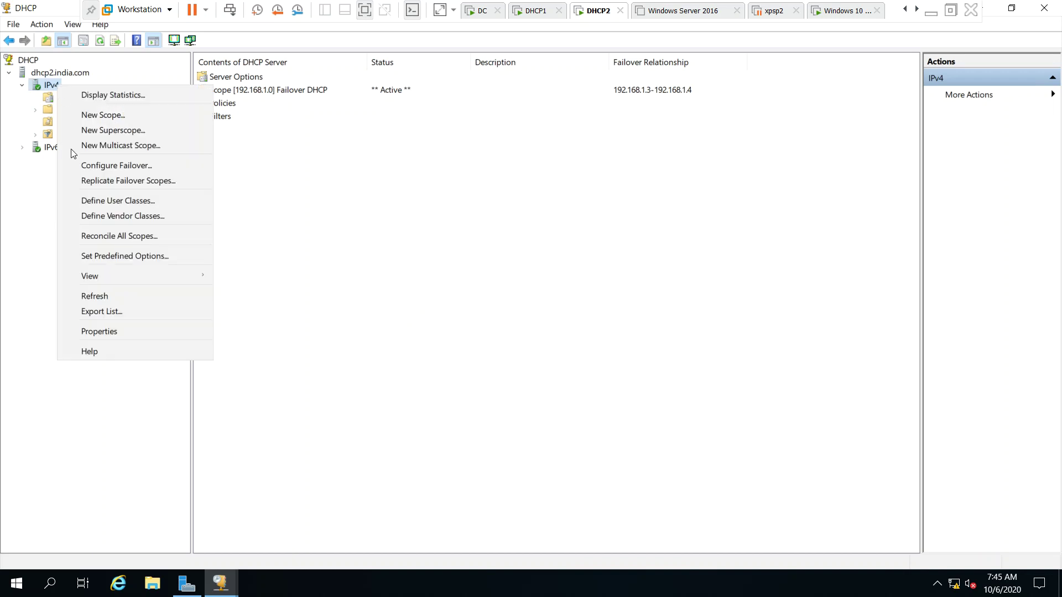
pyautogui.click(115, 294)
pyautogui.click(473, 14)
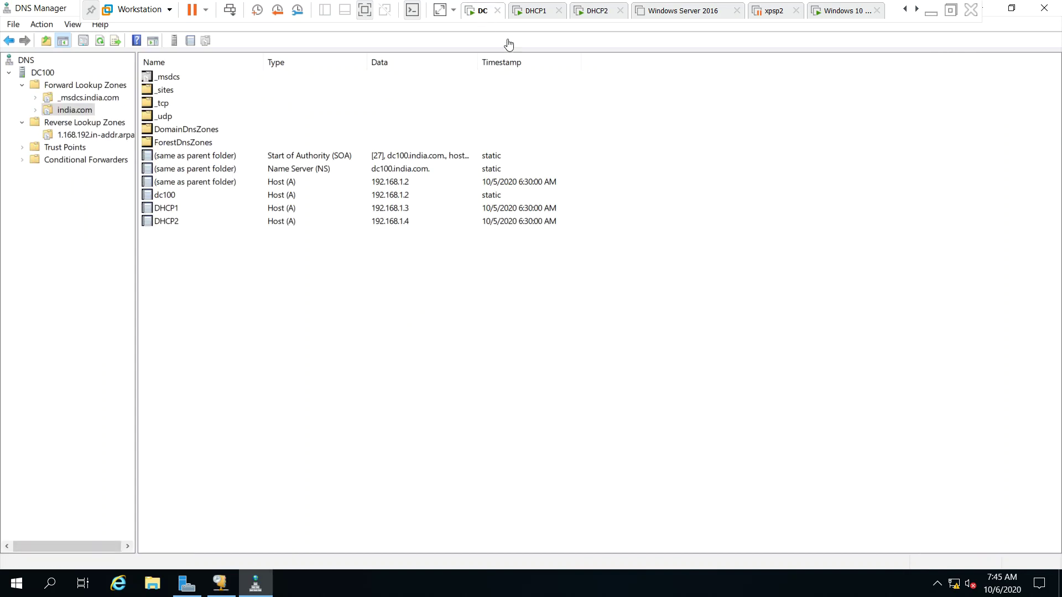
pyautogui.rightClick(365, 359)
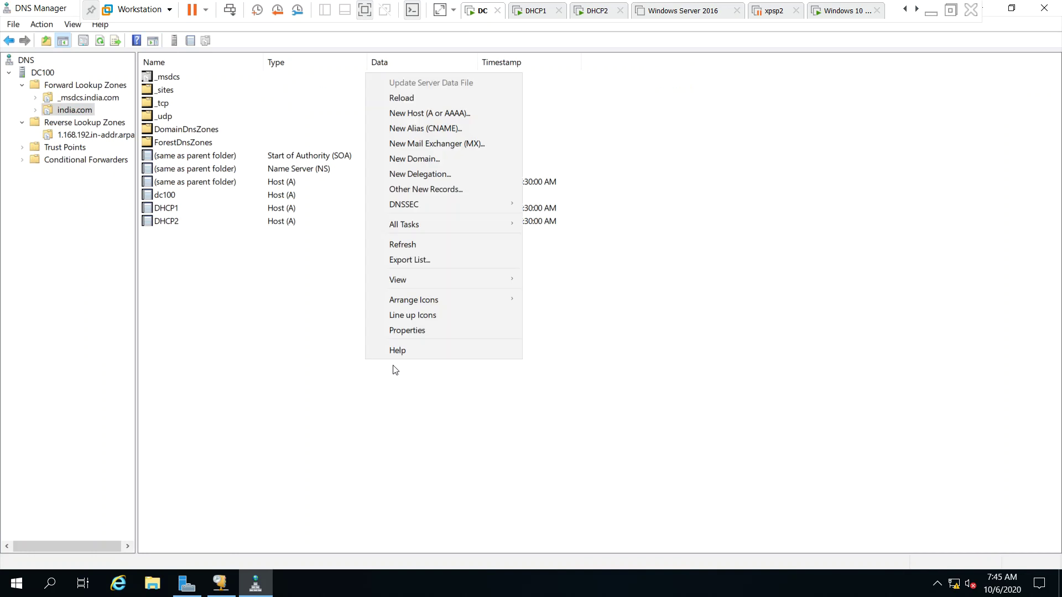
pyautogui.click(420, 244)
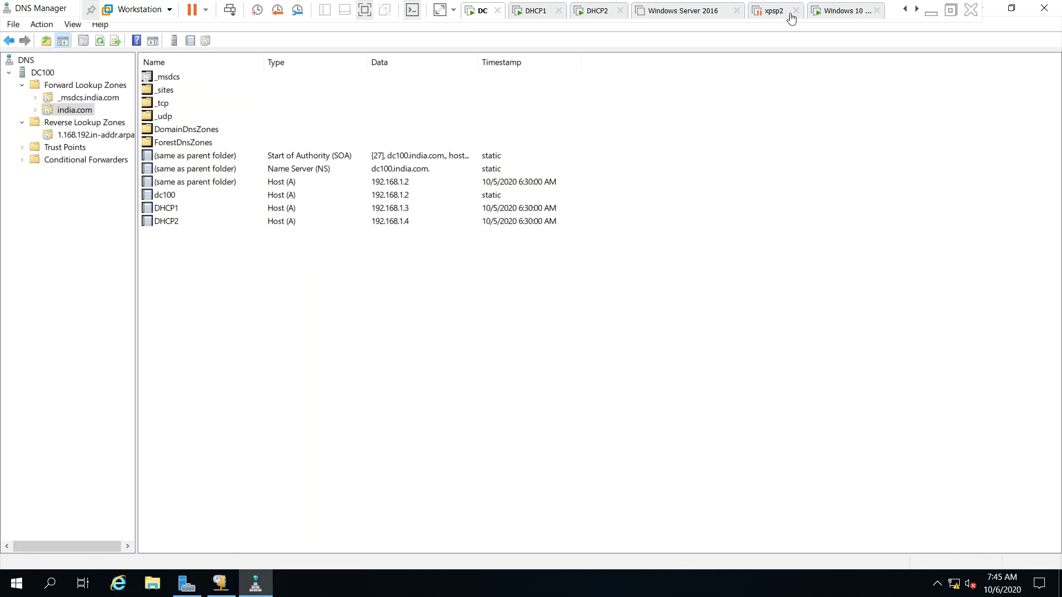
# On the Windows 10 client, disable Ethernet0, Ethernet1, Ethernet2 and Ethernet3.
pyautogui.click(839, 10)
pyautogui.click(276, 79)
pyautogui.rightClick(276, 79)
pyautogui.click(309, 89)
pyautogui.click(437, 95)
pyautogui.rightClick(436, 95)
pyautogui.click(458, 102)
pyautogui.click(580, 84)
pyautogui.rightClick(580, 85)
pyautogui.click(607, 96)
pyautogui.click(764, 94)
pyautogui.rightClick(765, 94)
pyautogui.click(781, 102)
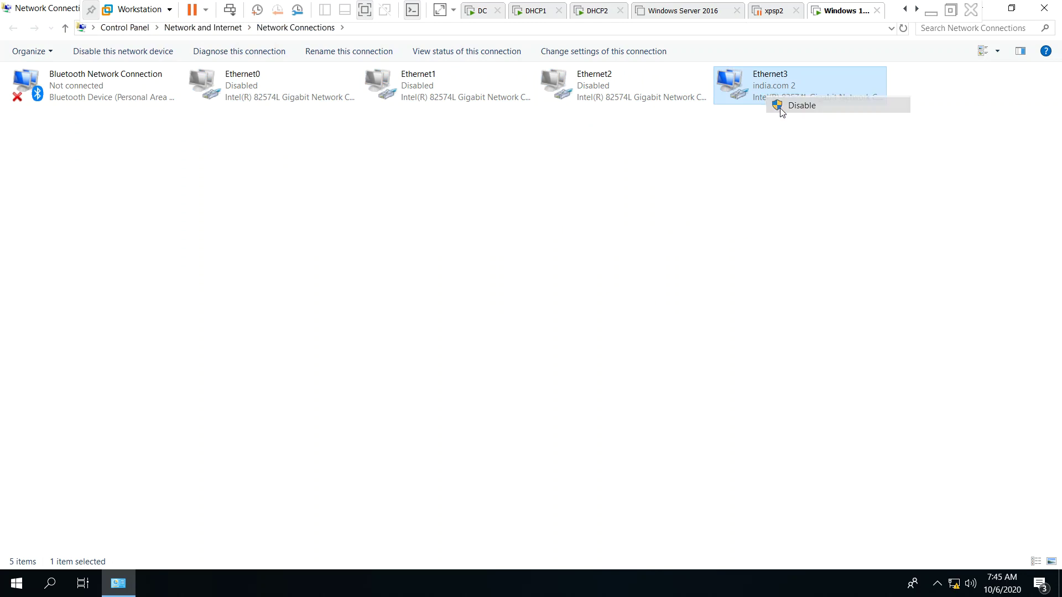
# Refresh Network Connections and re-enable Ethernet0 through Ethernet3.
pyautogui.click(412, 325)
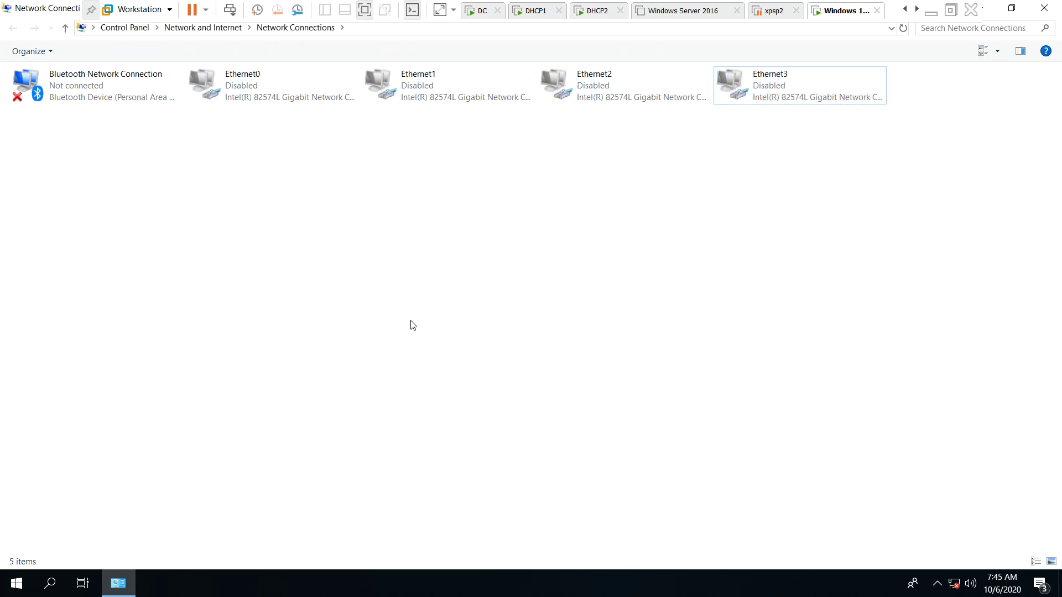
pyautogui.rightClick(267, 232)
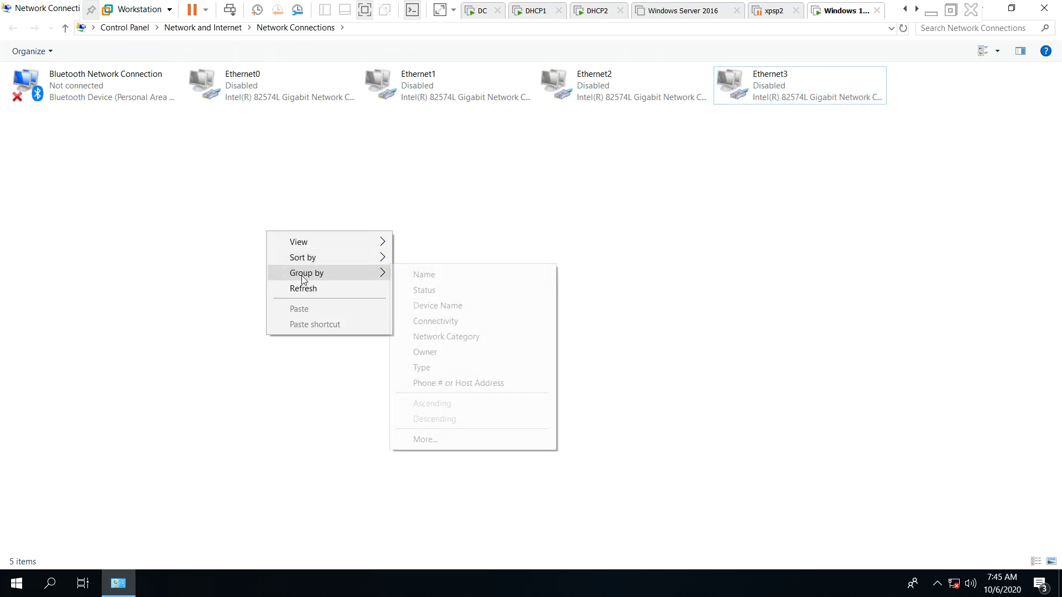
pyautogui.click(303, 287)
pyautogui.doubleClick(277, 91)
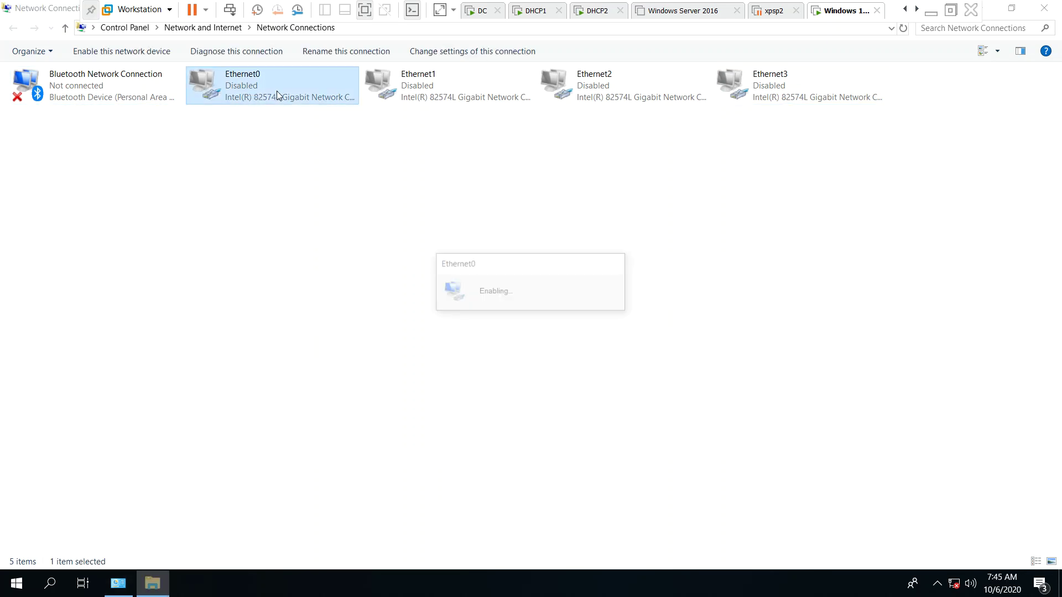
pyautogui.doubleClick(455, 85)
pyautogui.doubleClick(582, 85)
pyautogui.doubleClick(786, 83)
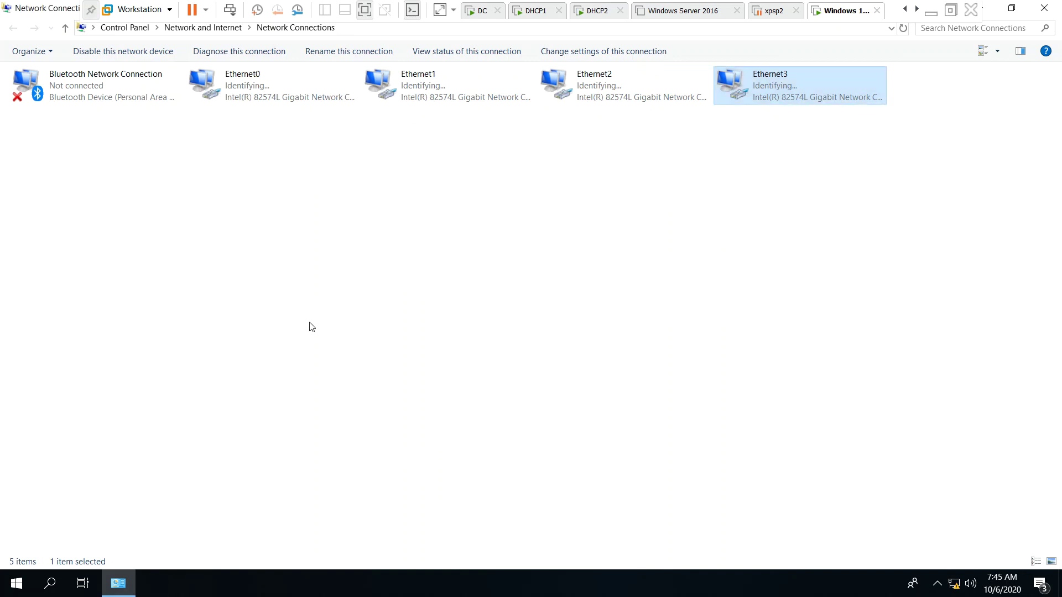
# Refresh the connections list repeatedly until the adapters show the india.com network.
pyautogui.rightClick(235, 271)
pyautogui.click(271, 327)
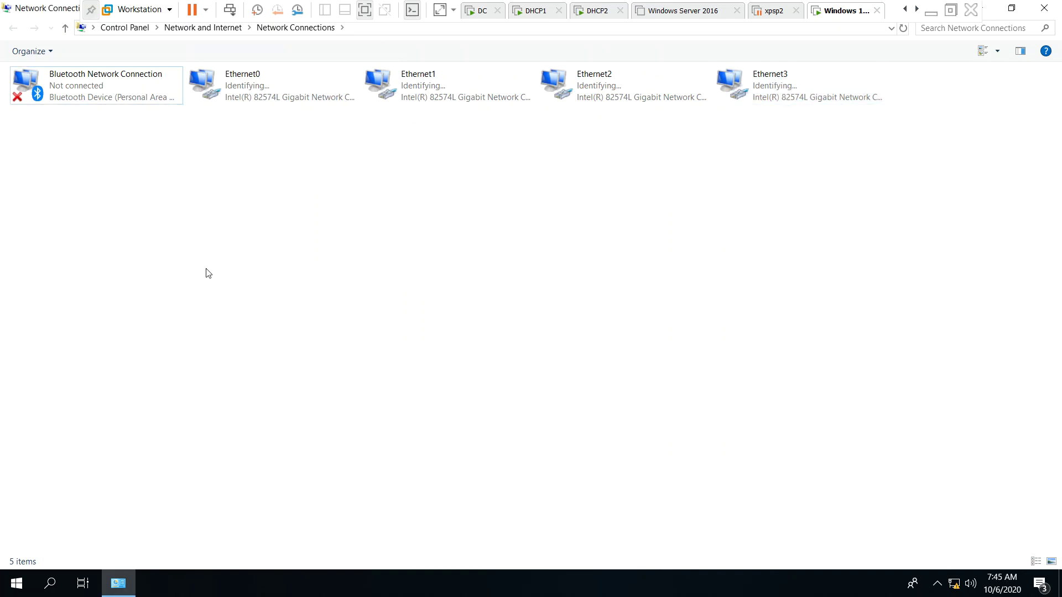
pyautogui.rightClick(240, 226)
pyautogui.click(293, 281)
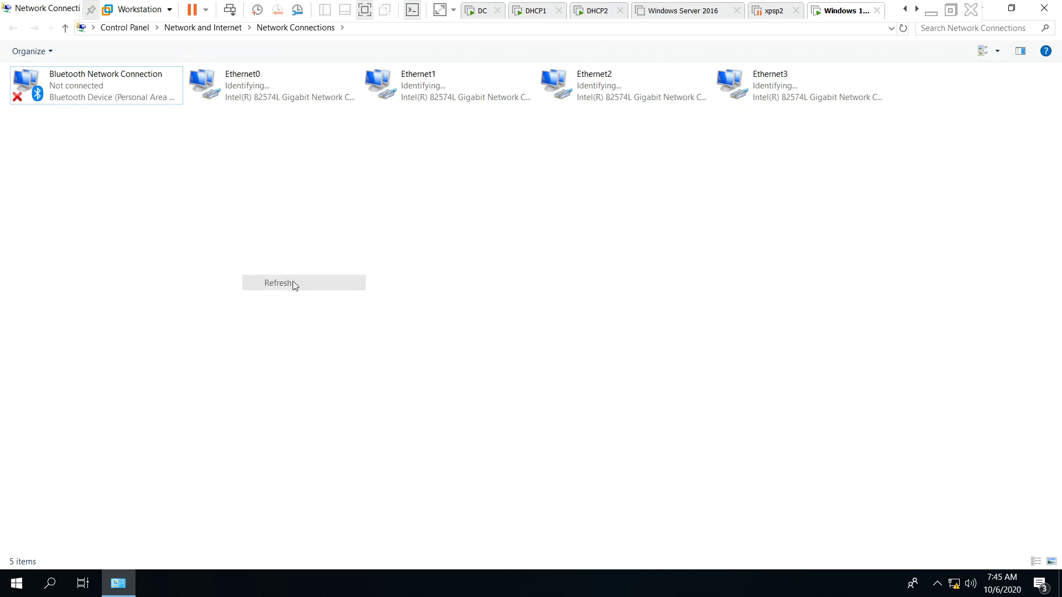
pyautogui.rightClick(165, 156)
pyautogui.click(191, 209)
# Check Ethernet0's lease details (192.168.1.10 from 192.168.1.3), close them, and return to the DC.
pyautogui.click(270, 97)
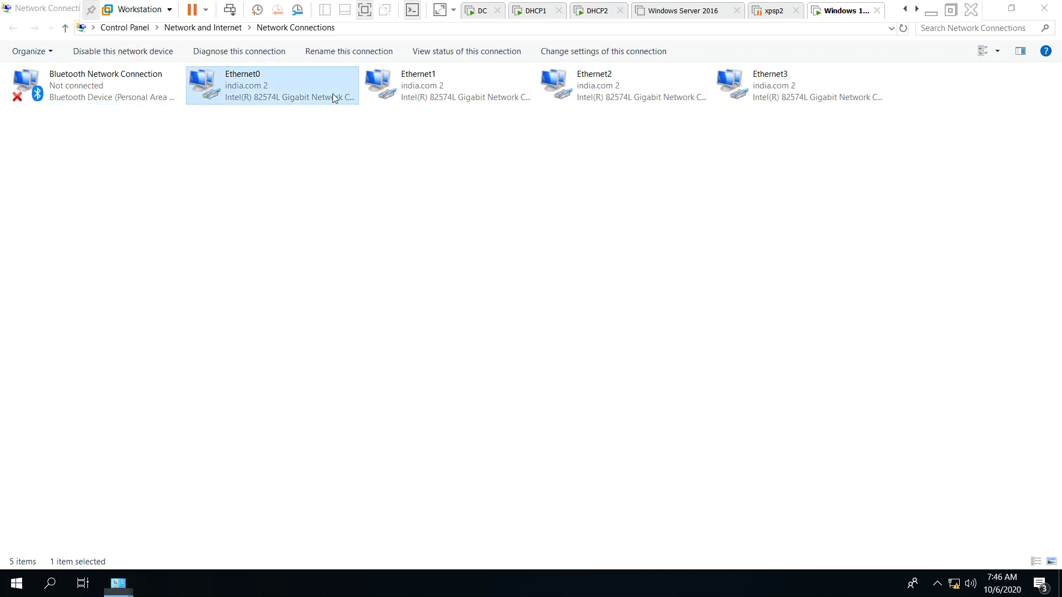
pyautogui.doubleClick(270, 97)
pyautogui.click(462, 283)
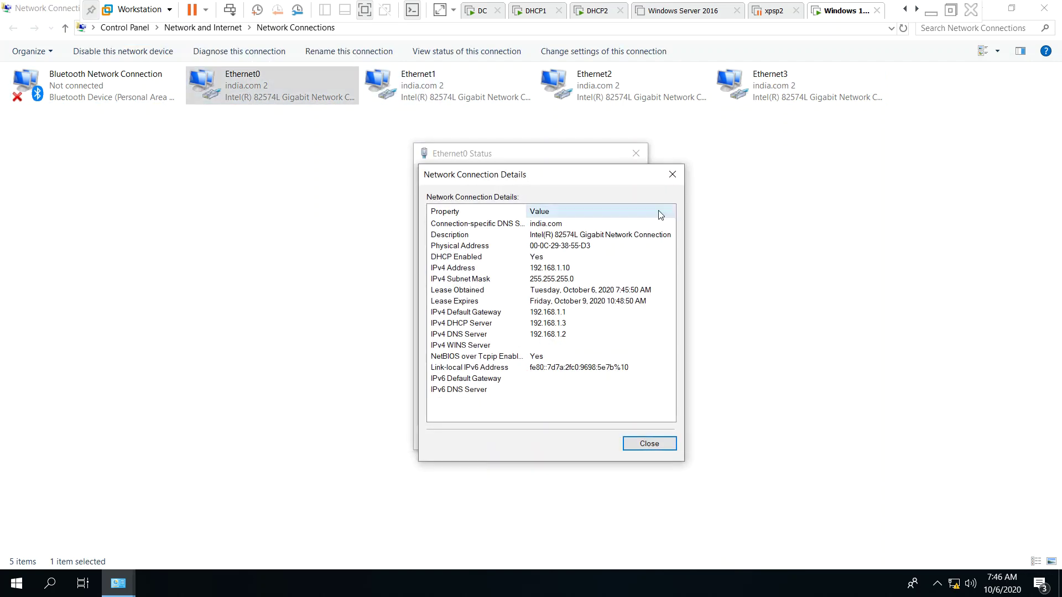
pyautogui.click(672, 174)
pyautogui.click(639, 153)
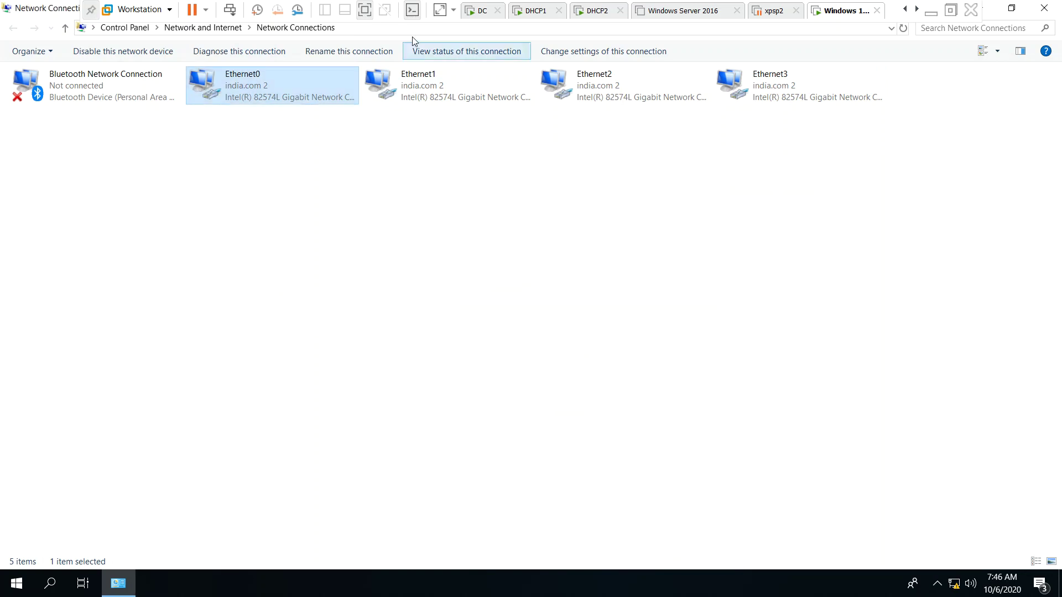
pyautogui.click(480, 12)
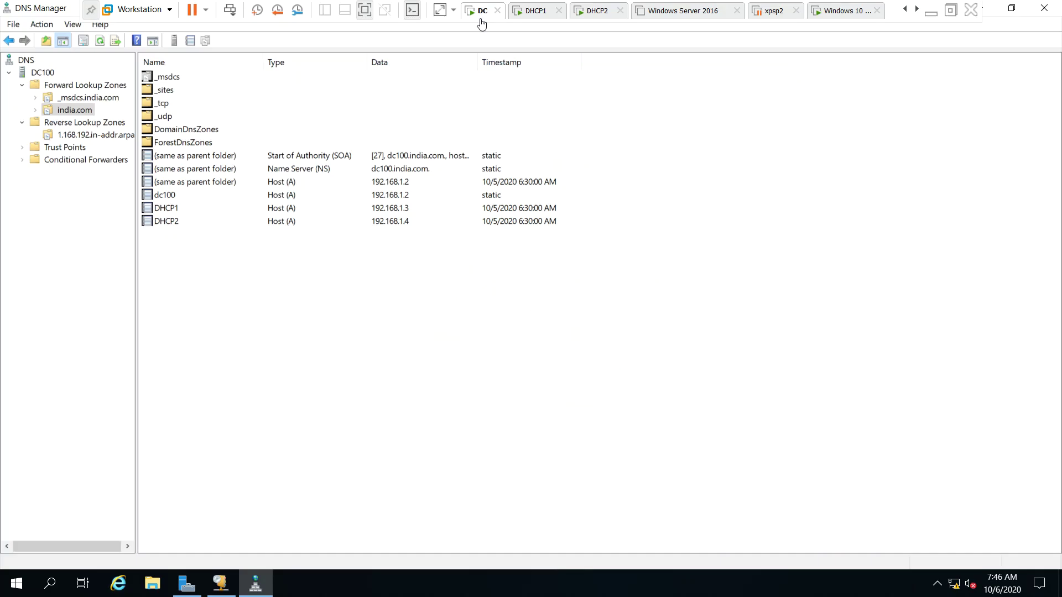
# Refresh the india.com zone twice to list dc100, DHCP1 and DHCP2, then return to Windows 10.
pyautogui.rightClick(244, 405)
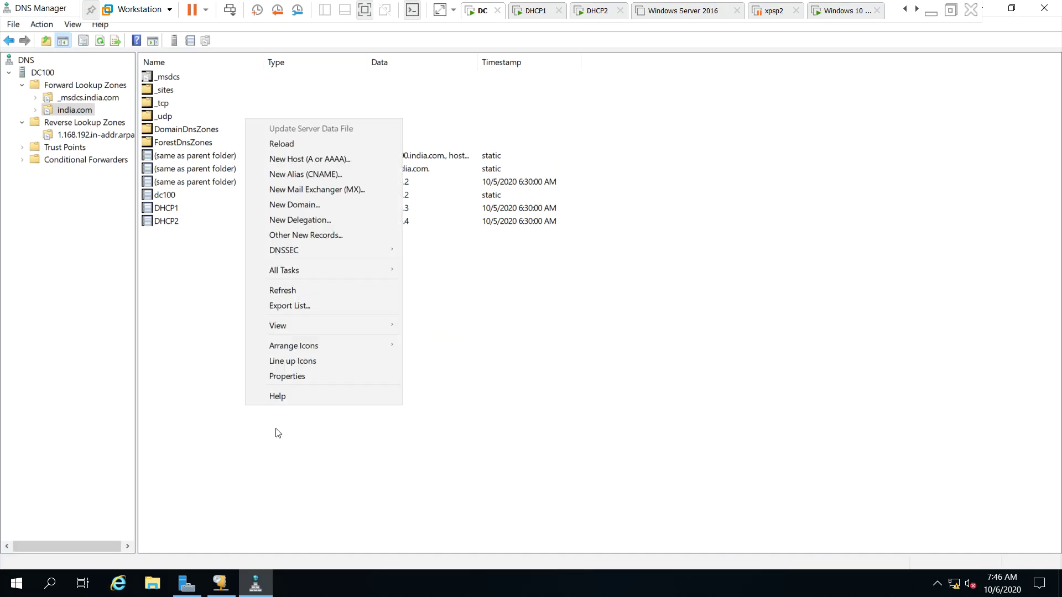
pyautogui.click(306, 289)
pyautogui.rightClick(227, 310)
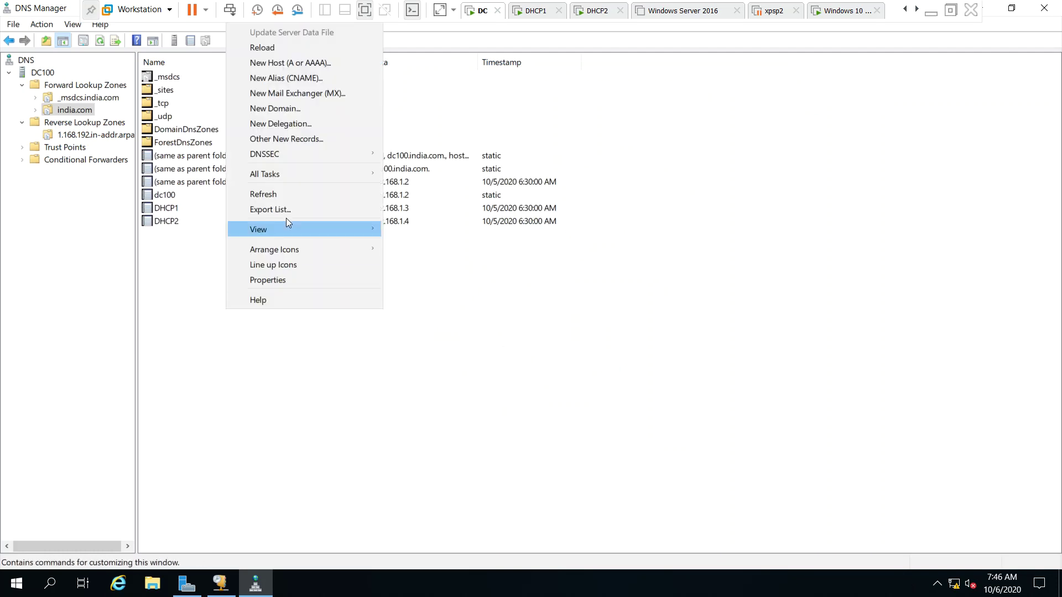
pyautogui.click(291, 201)
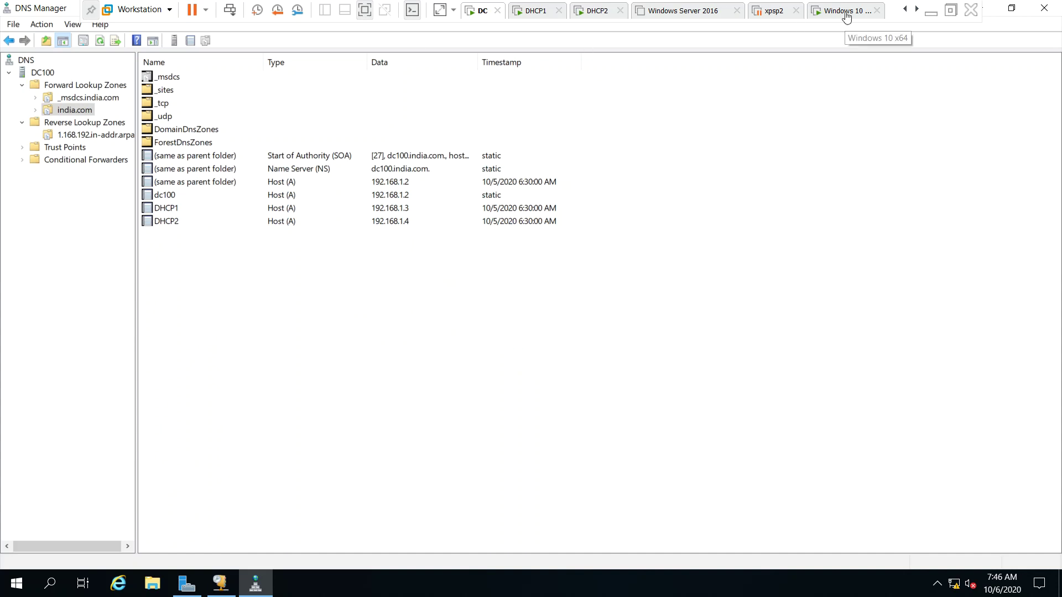
pyautogui.click(821, 14)
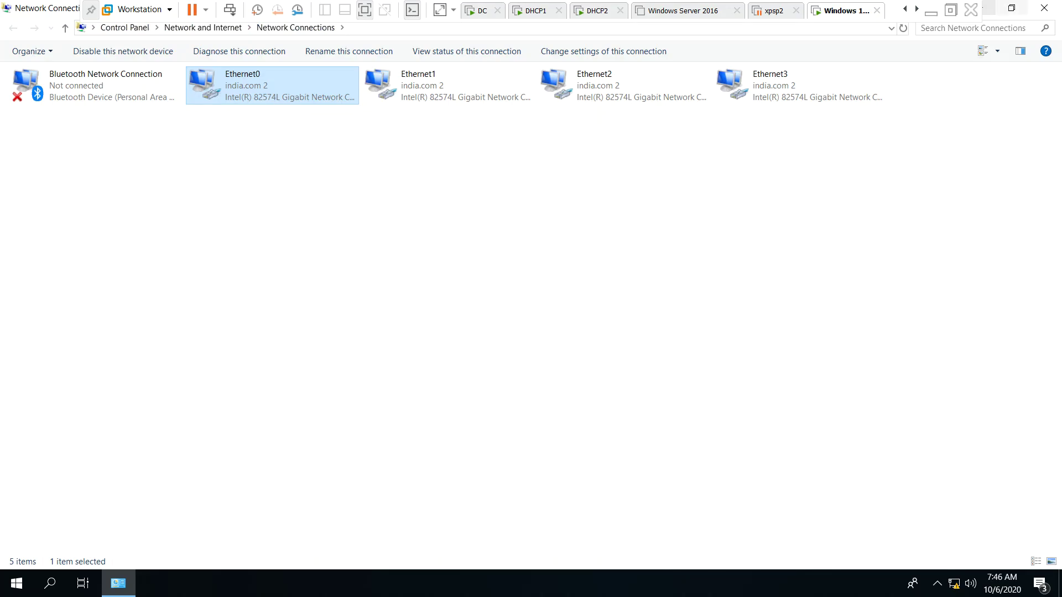
# Launch System Properties by running sysdm.cpl from the Run prompt.
pyautogui.click(11, 578)
pyautogui.click(475, 397)
pyautogui.press('super+r')
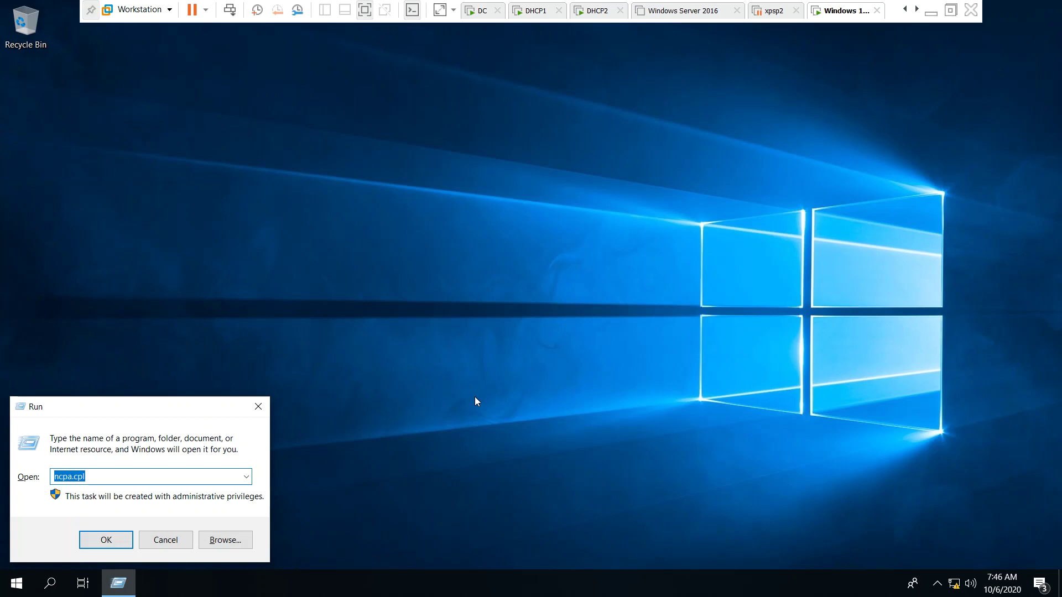
pyautogui.write('sys')
pyautogui.press('Down')
pyautogui.press('Return')
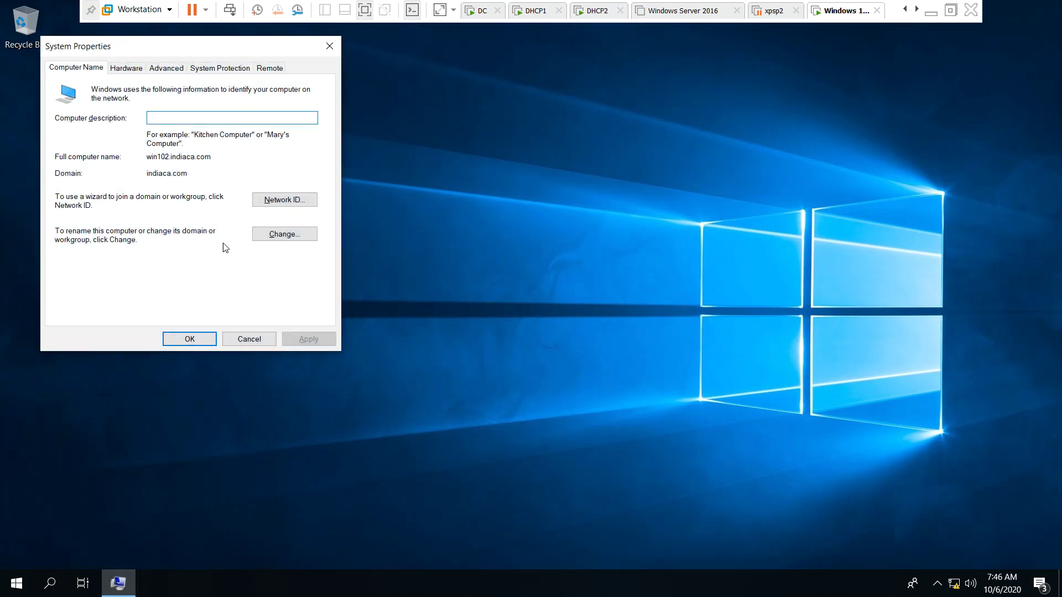
# Change win102's membership from the domain to workgroup WORKGROUP and accept the warning.
pyautogui.click(273, 235)
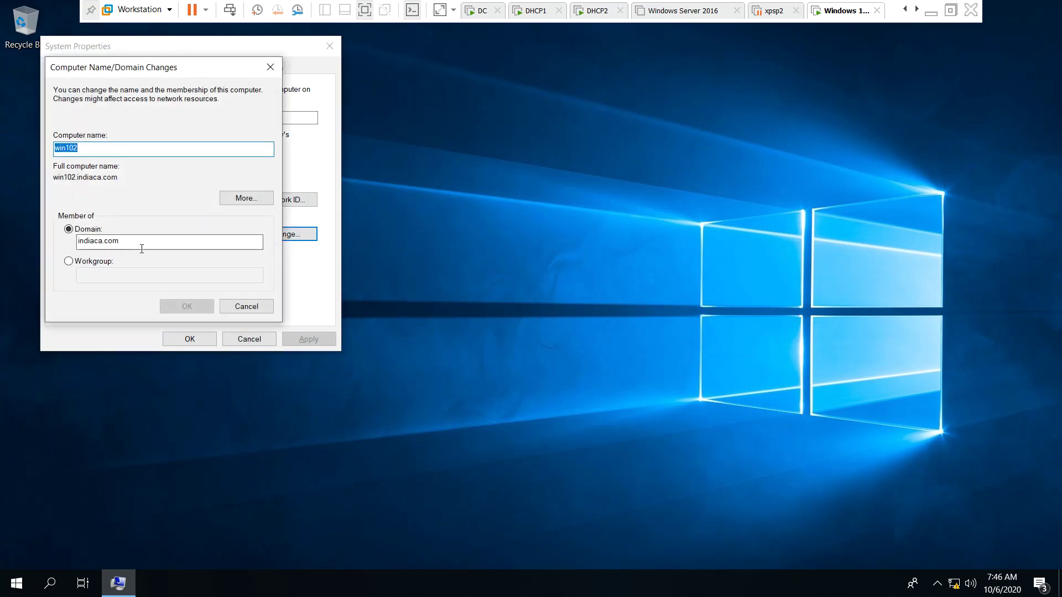
pyautogui.click(95, 264)
pyautogui.click(124, 276)
pyautogui.write('WORK')
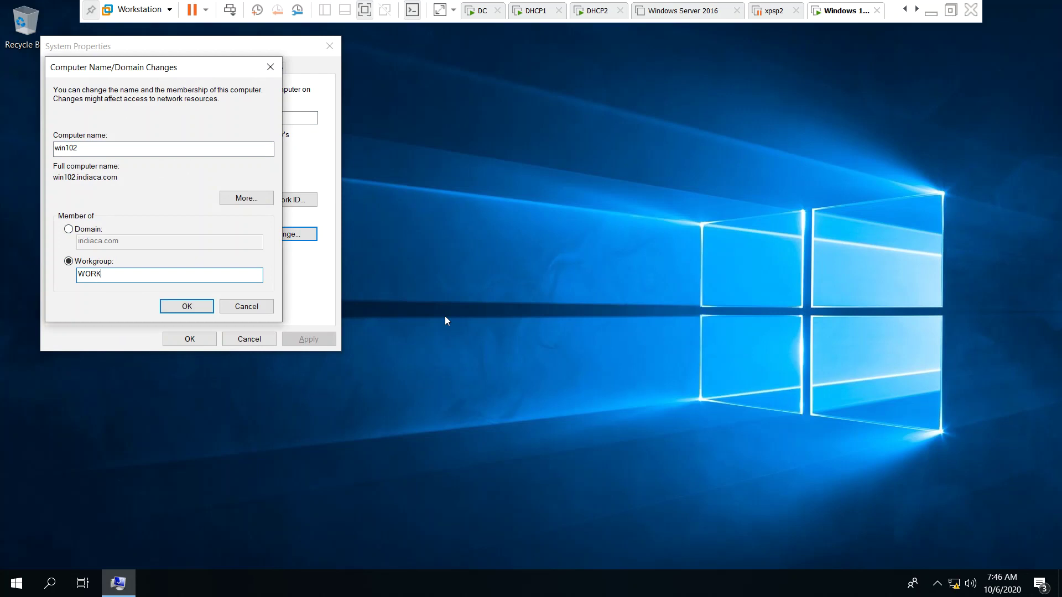
pyautogui.write('GROUP')
pyautogui.press('Return')
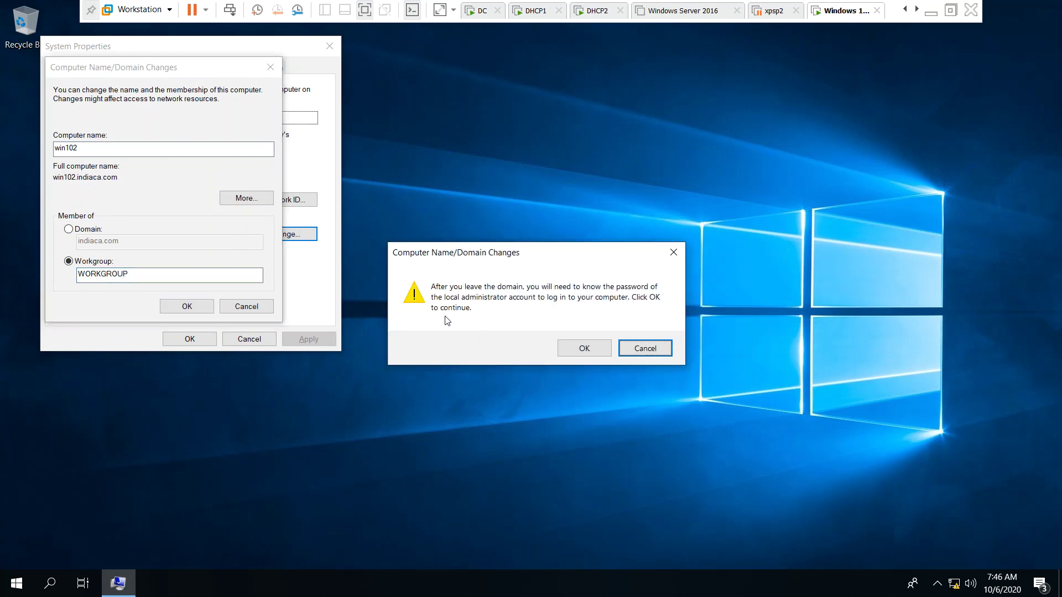
pyautogui.click(570, 348)
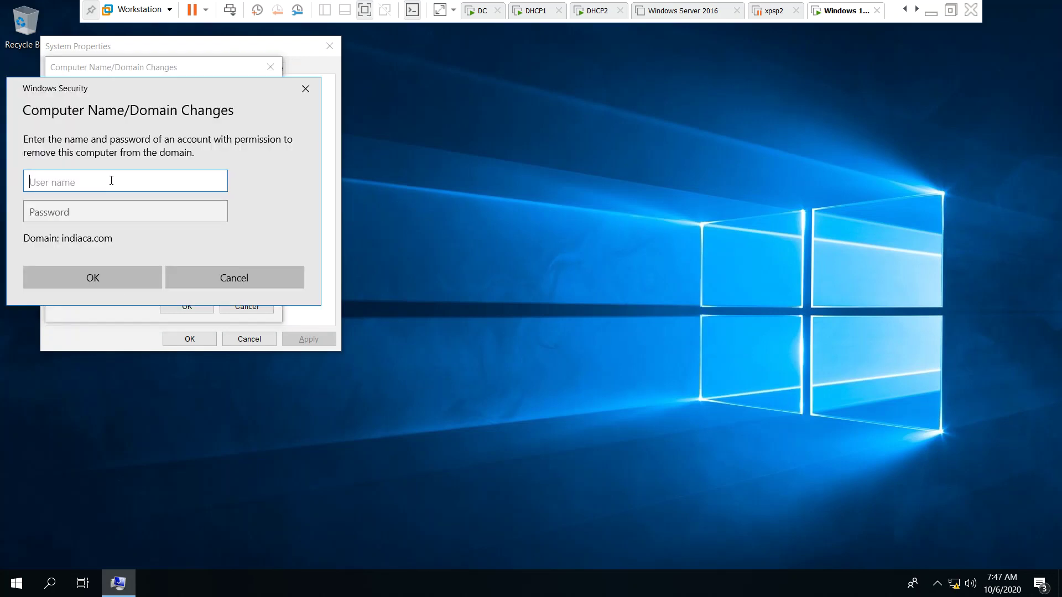
# Enter the domain administrator account name and password, confirm the messages, and restart now.
pyautogui.write('administrator')
pyautogui.press('Tab')
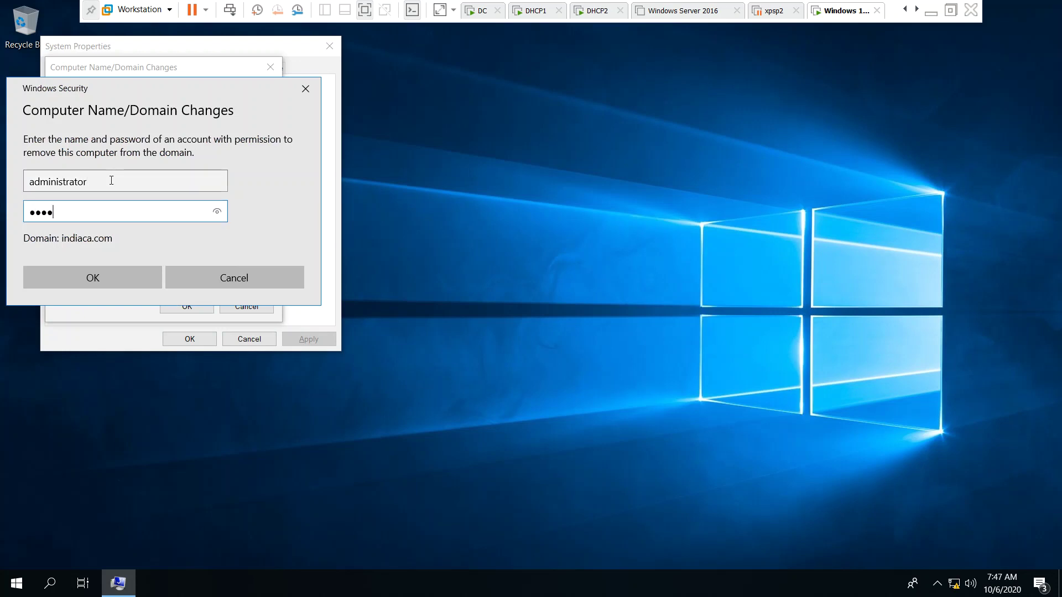
pyautogui.press('Return')
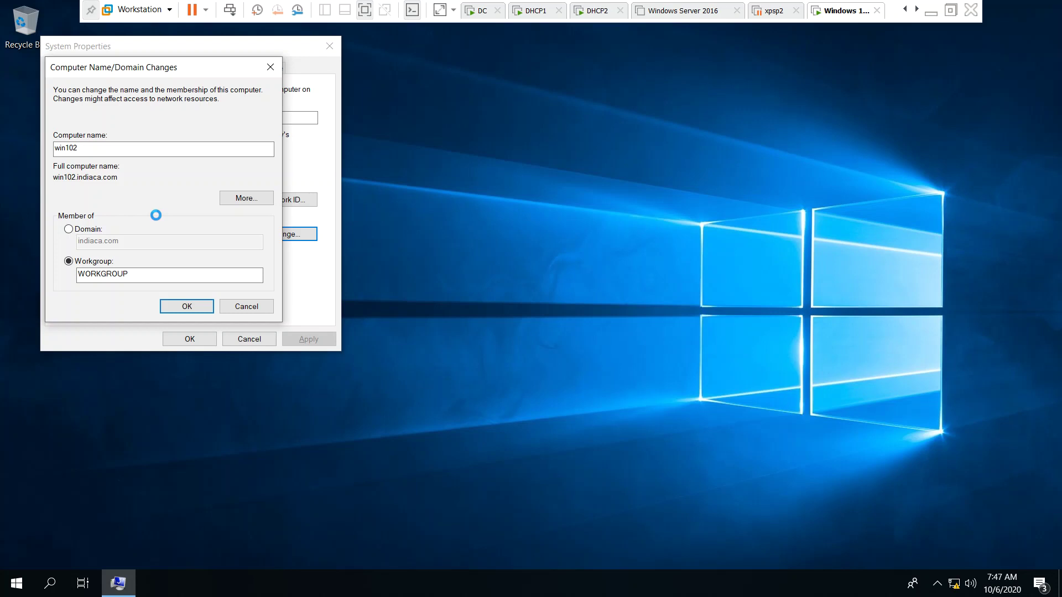
pyautogui.click(599, 344)
pyautogui.click(611, 315)
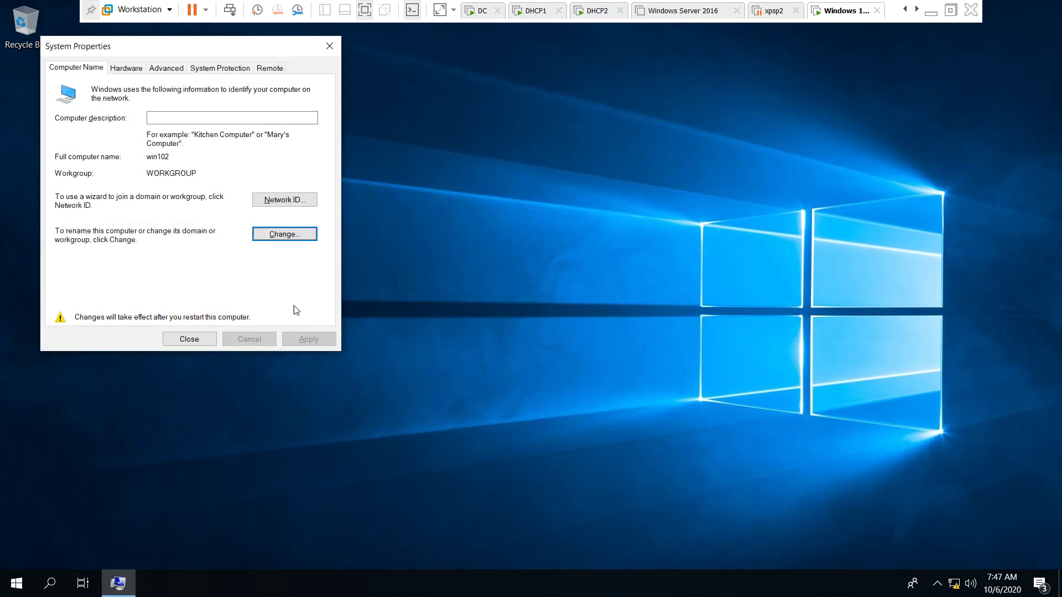
pyautogui.click(203, 338)
pyautogui.click(541, 311)
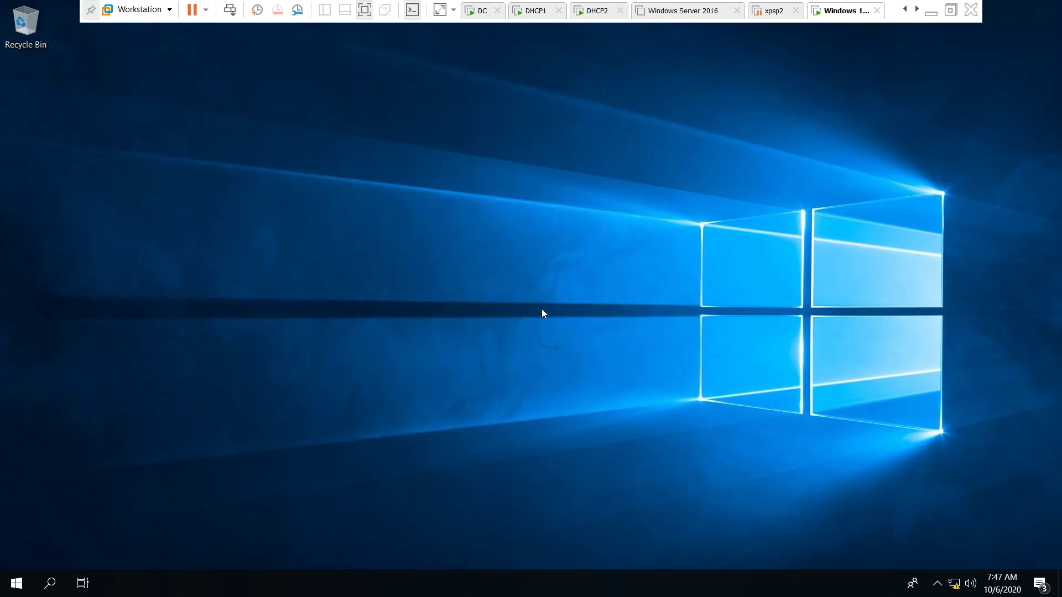
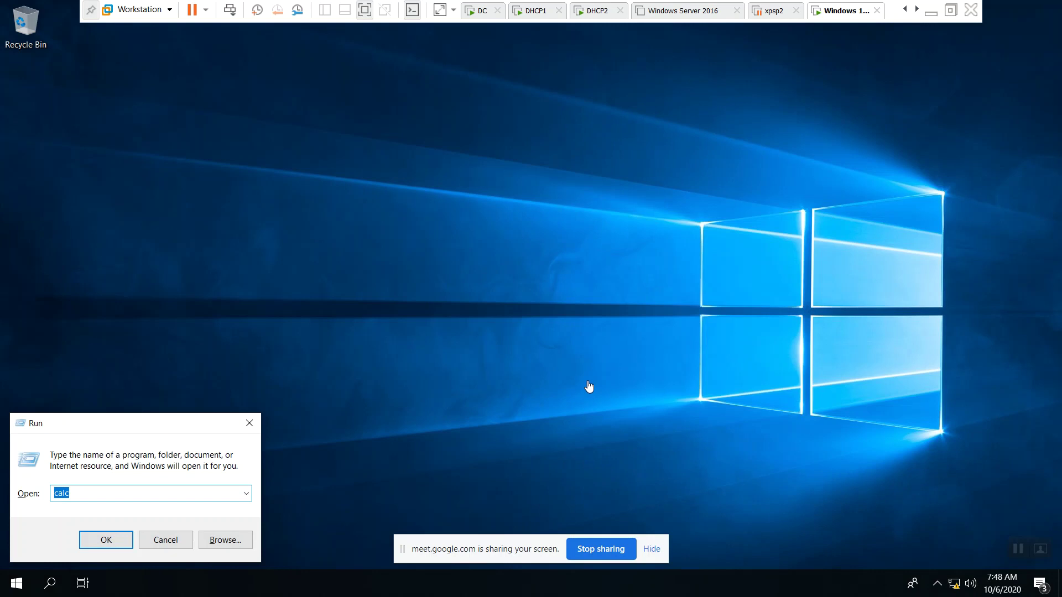
# Launch System Properties by running sysdm.cpl from the Run box.
pyautogui.write('sysdm.cpl')
pyautogui.press('Return')
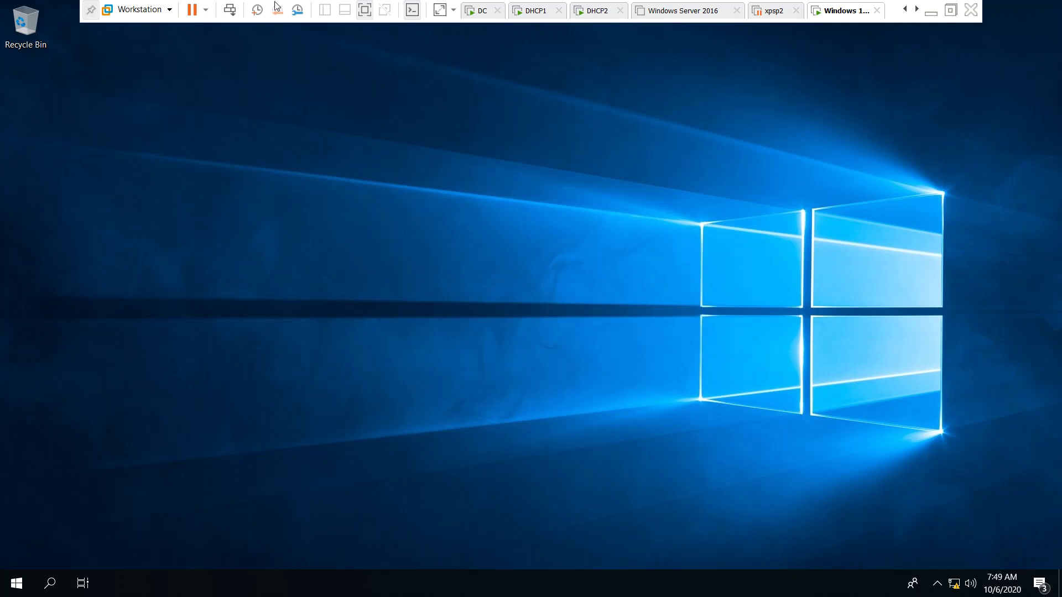
pyautogui.click(18, 587)
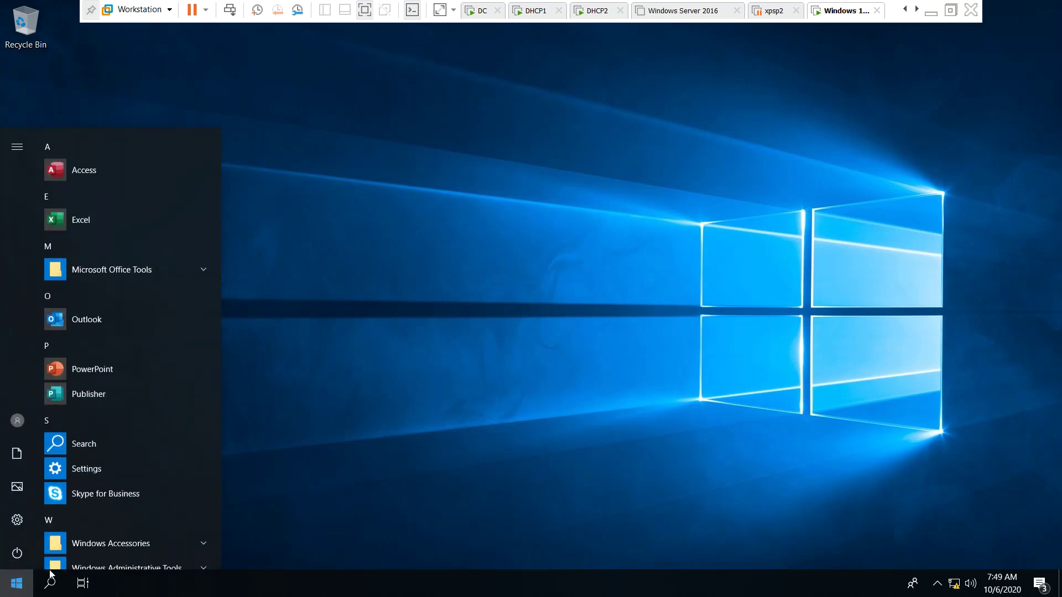
pyautogui.click(524, 381)
pyautogui.press('super+r')
pyautogui.press('Return')
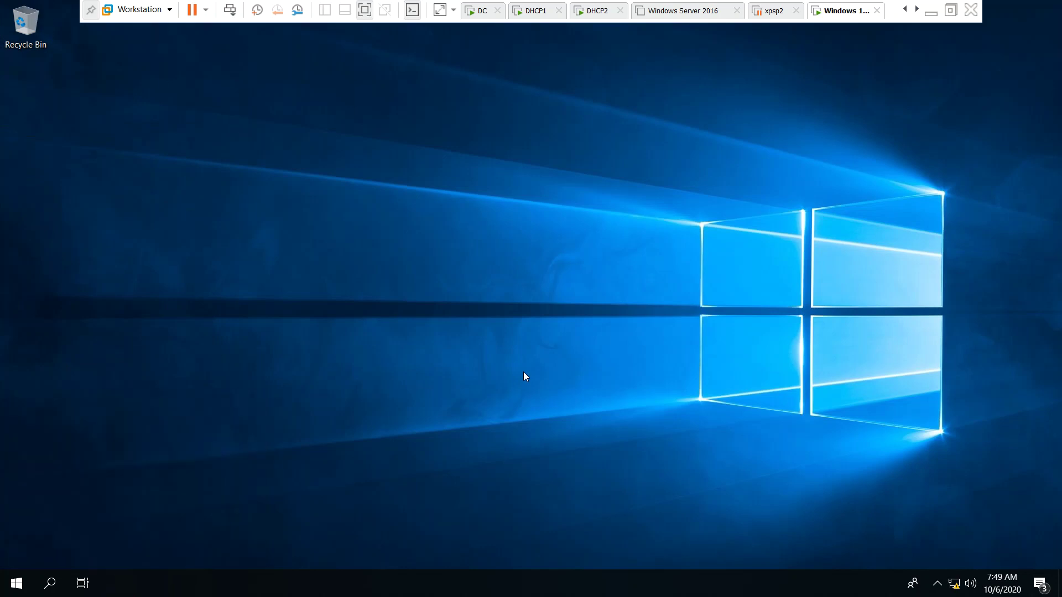
# Change the computer's membership from workgroup to the india.com domain.
pyautogui.click(271, 235)
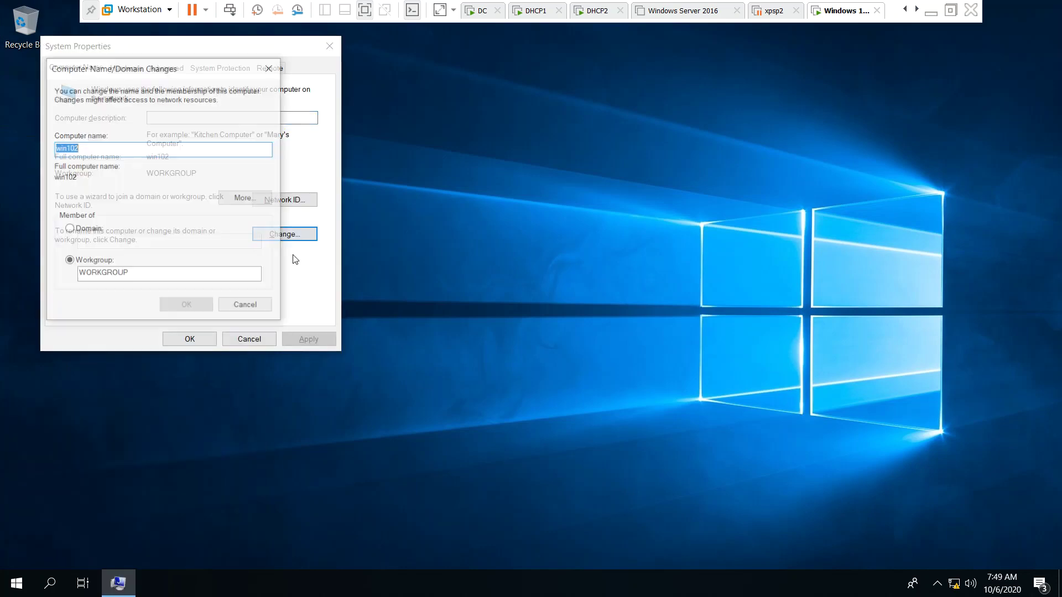
pyautogui.click(102, 234)
pyautogui.click(179, 239)
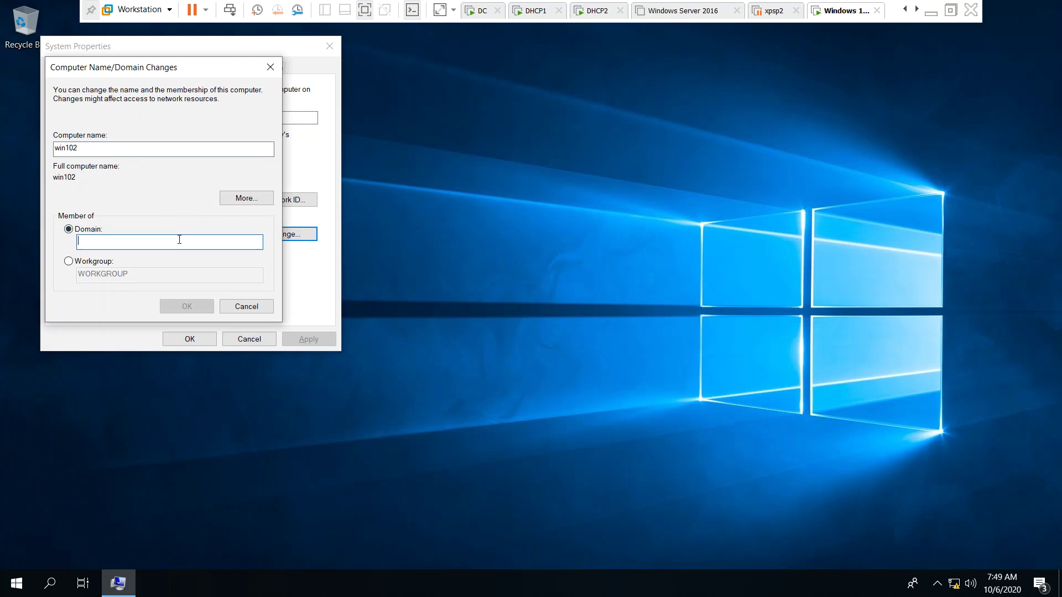
pyautogui.write('india.com')
pyautogui.press('Return')
# Authenticate as the domain administrator with its password, accept the welcome, and close System Properties.
pyautogui.write('adminis')
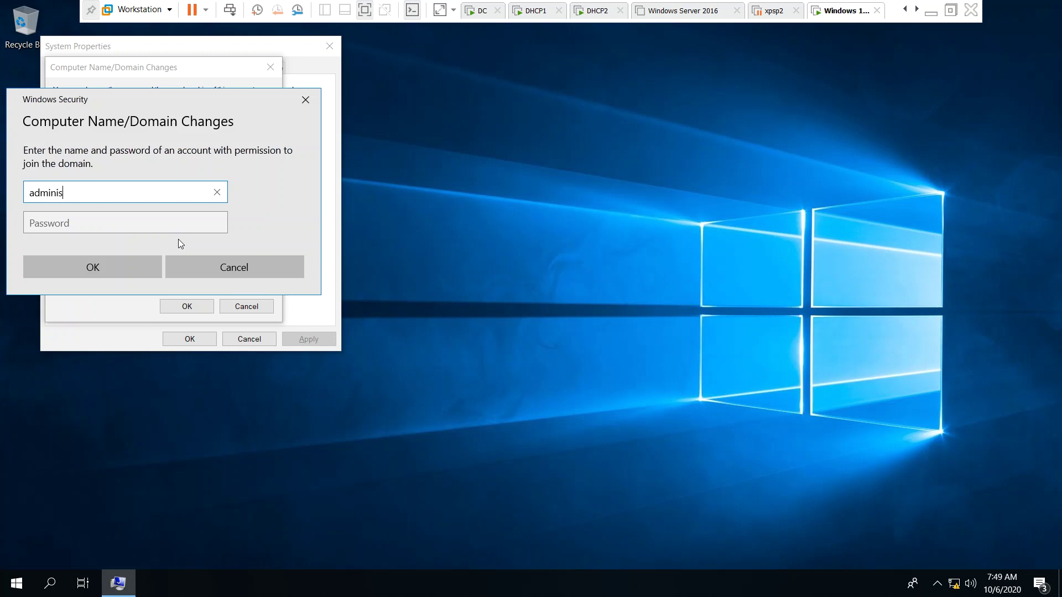
pyautogui.write('trator')
pyautogui.press('Tab')
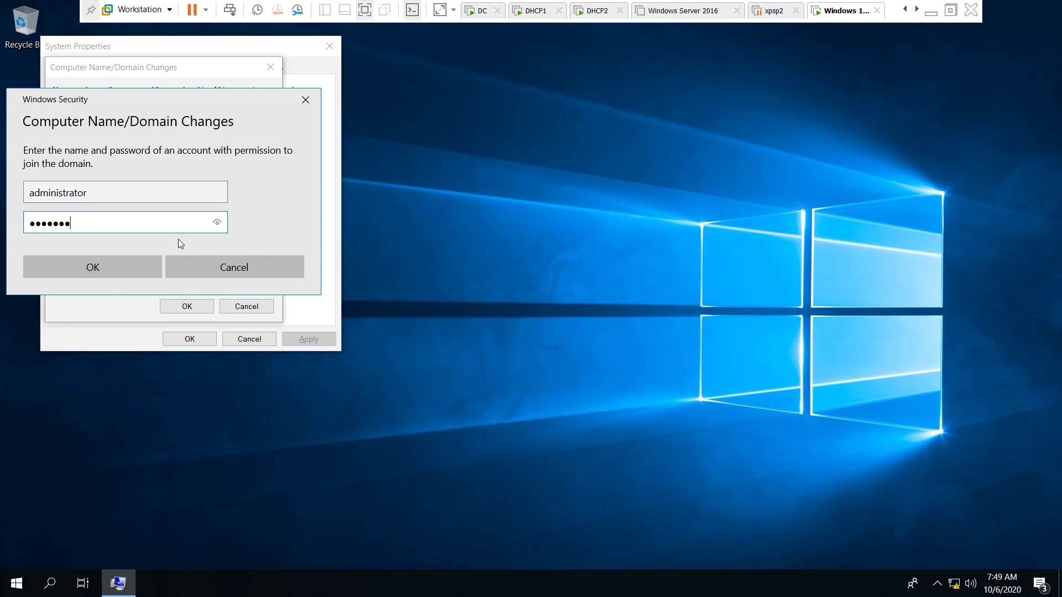
pyautogui.press('Return')
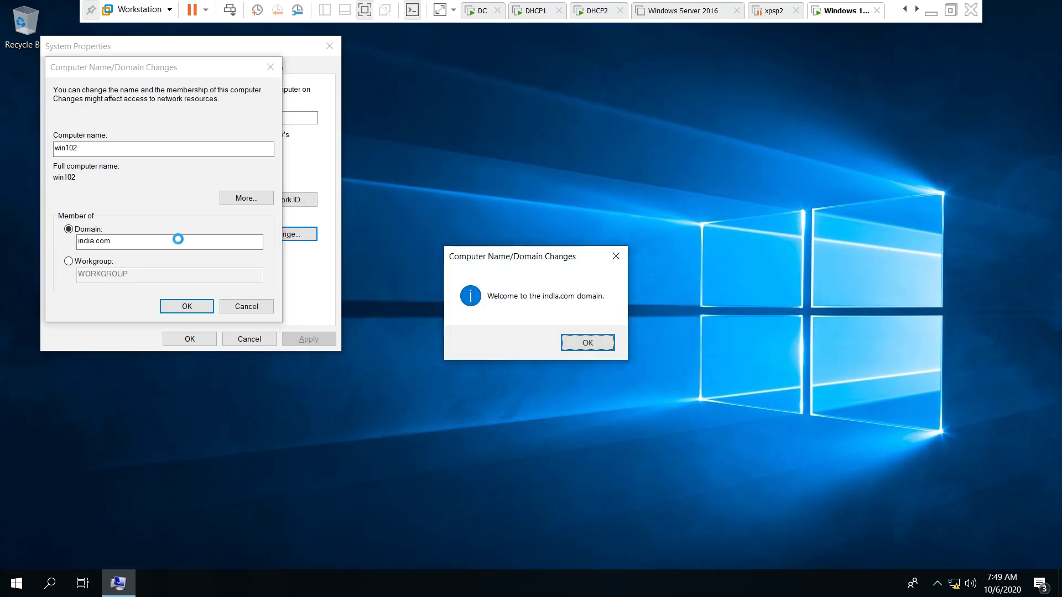
pyautogui.press('Return')
pyautogui.press('Return')
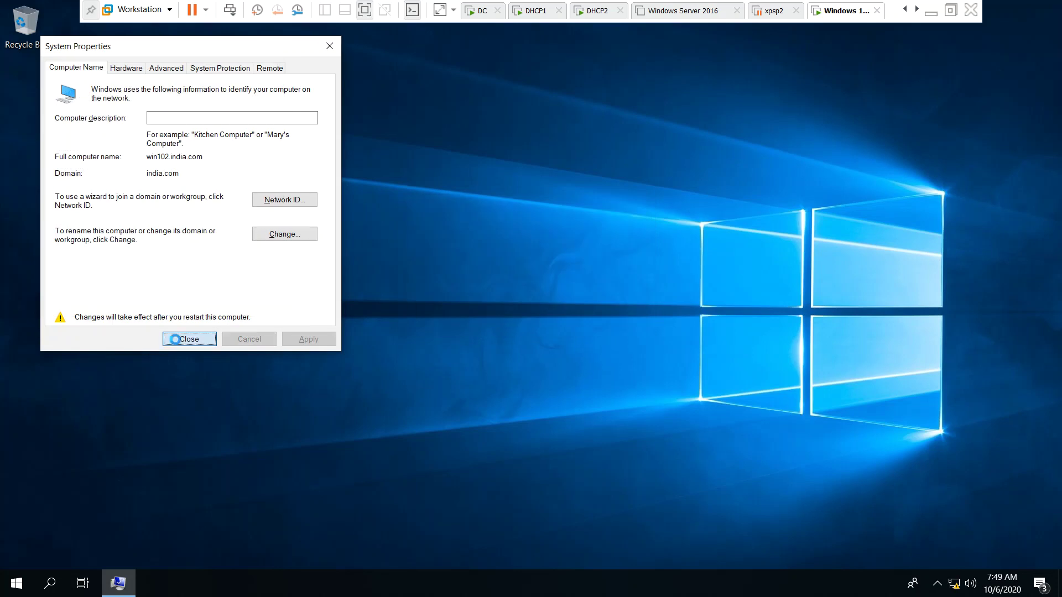
pyautogui.click(178, 342)
# Restart the VM and sign back in as Administrator with the account password.
pyautogui.click(532, 308)
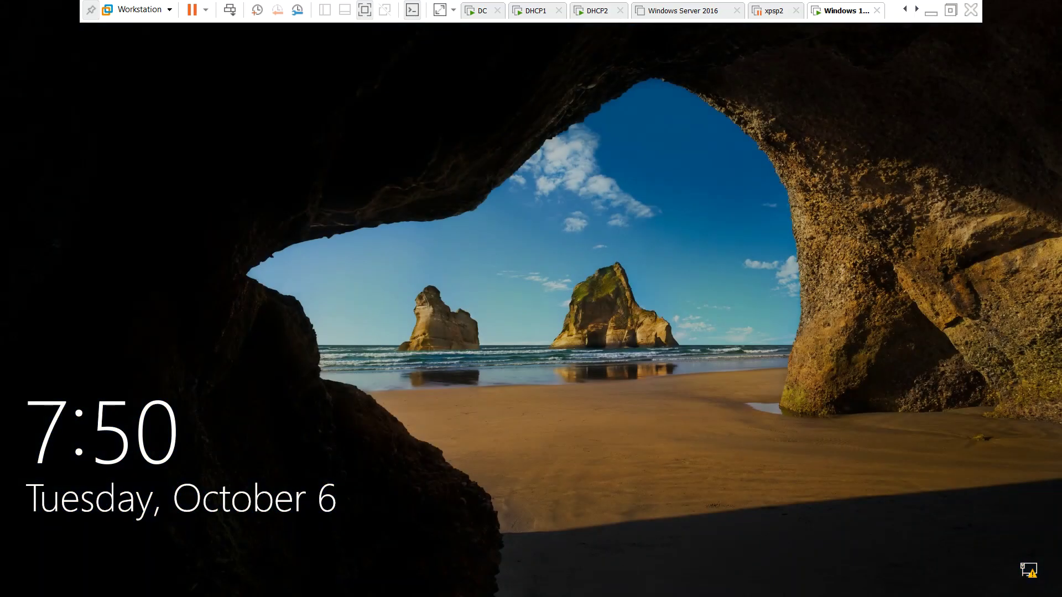
pyautogui.click(231, 17)
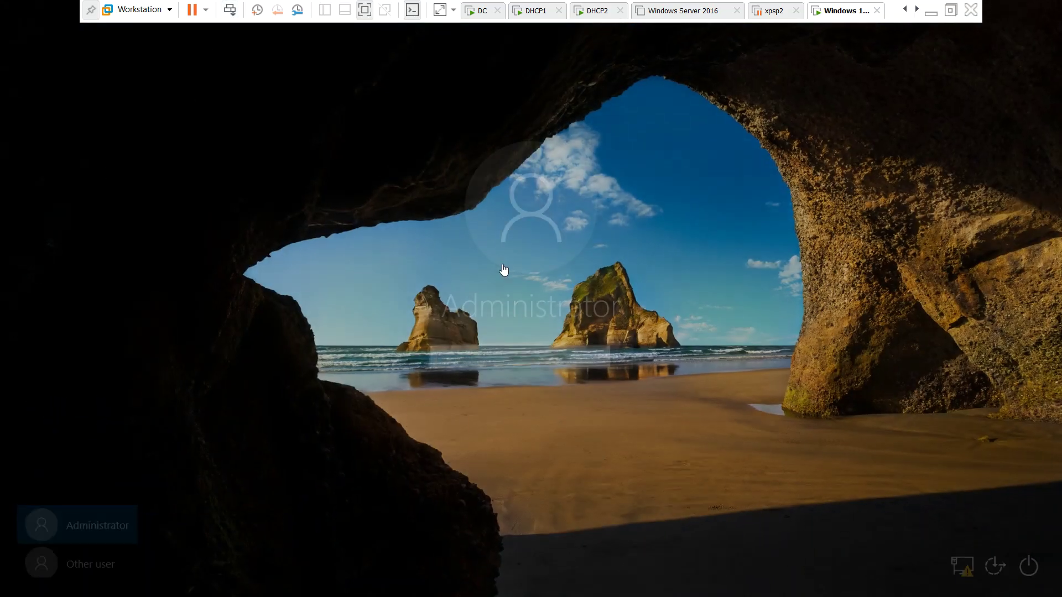
pyautogui.press('Return')
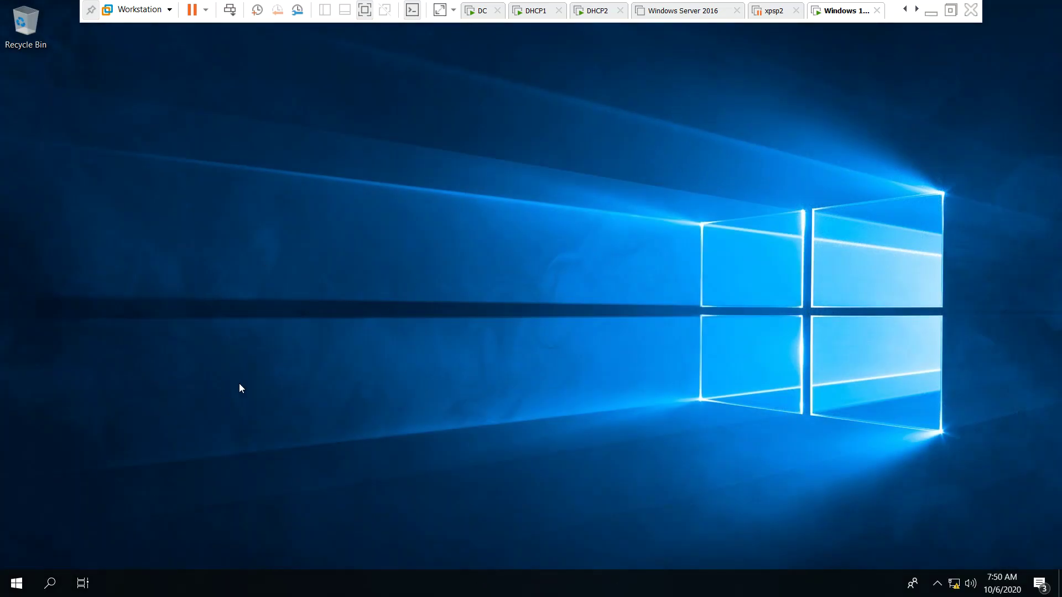
# Open Network Connections with ncpa.cpl.
pyautogui.press('super+r')
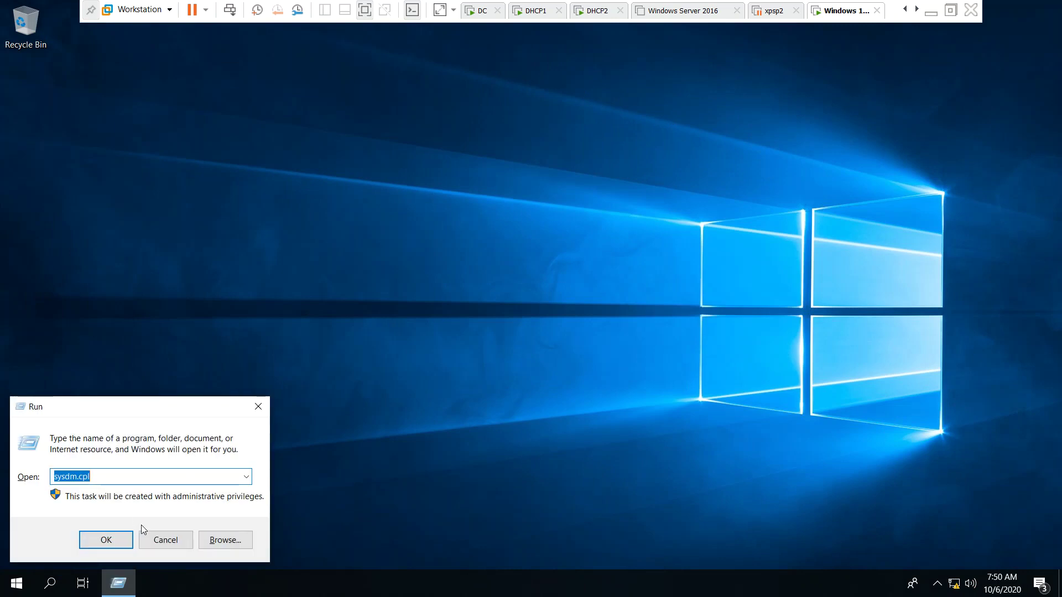
pyautogui.write('ncpa.cpl')
pyautogui.press('Return')
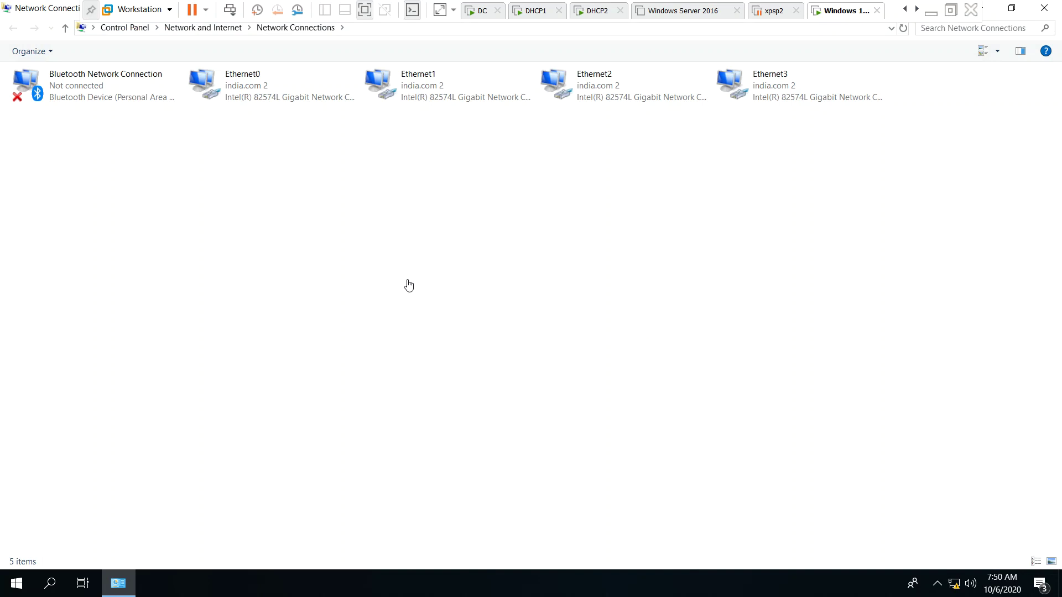
# On the DC VM, refresh the india.com zone in DNS Manager twice.
pyautogui.click(502, 15)
pyautogui.rightClick(359, 395)
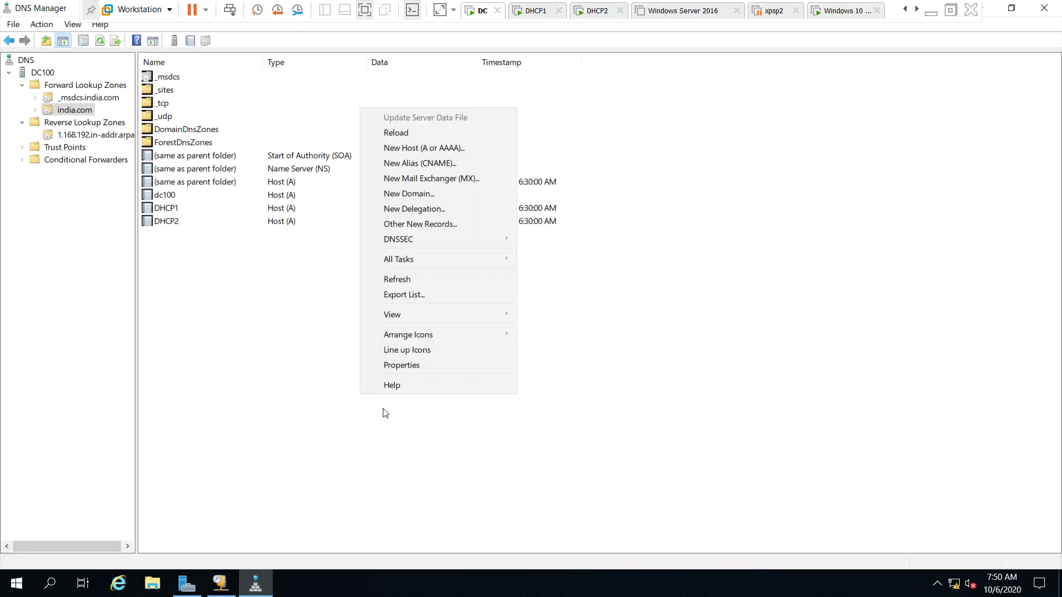
pyautogui.click(435, 281)
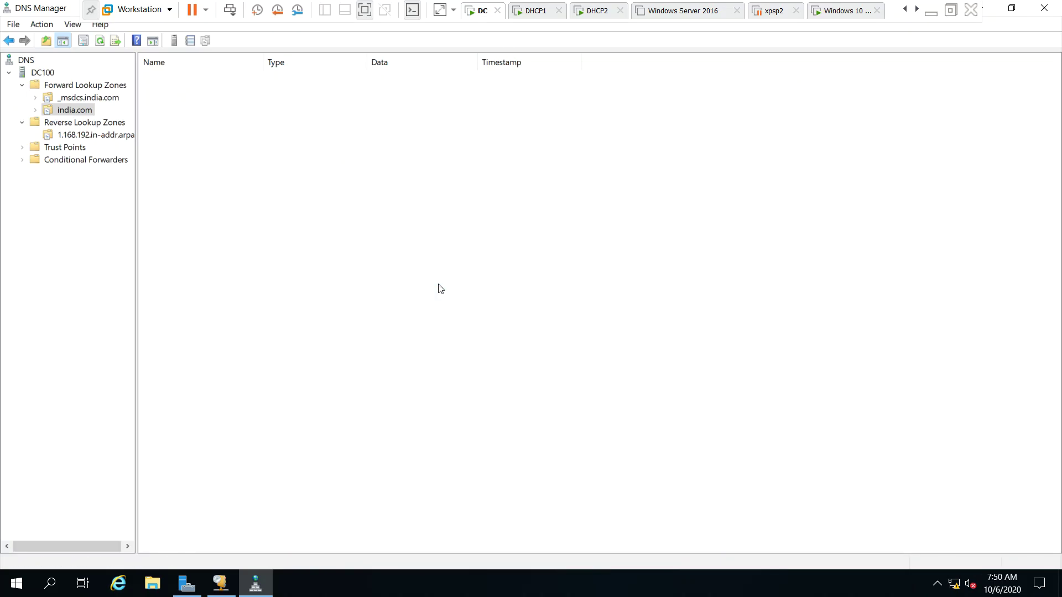
pyautogui.rightClick(233, 438)
pyautogui.click(287, 321)
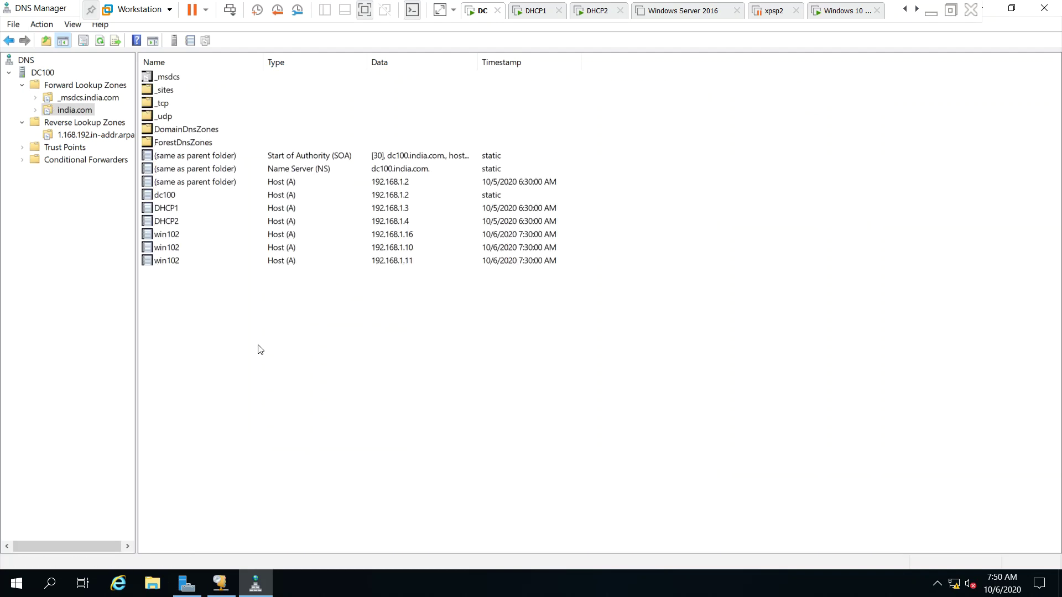
# Inspect the win102 host records at 192.168.1.16, 192.168.1.10 and 192.168.1.11.
pyautogui.click(171, 236)
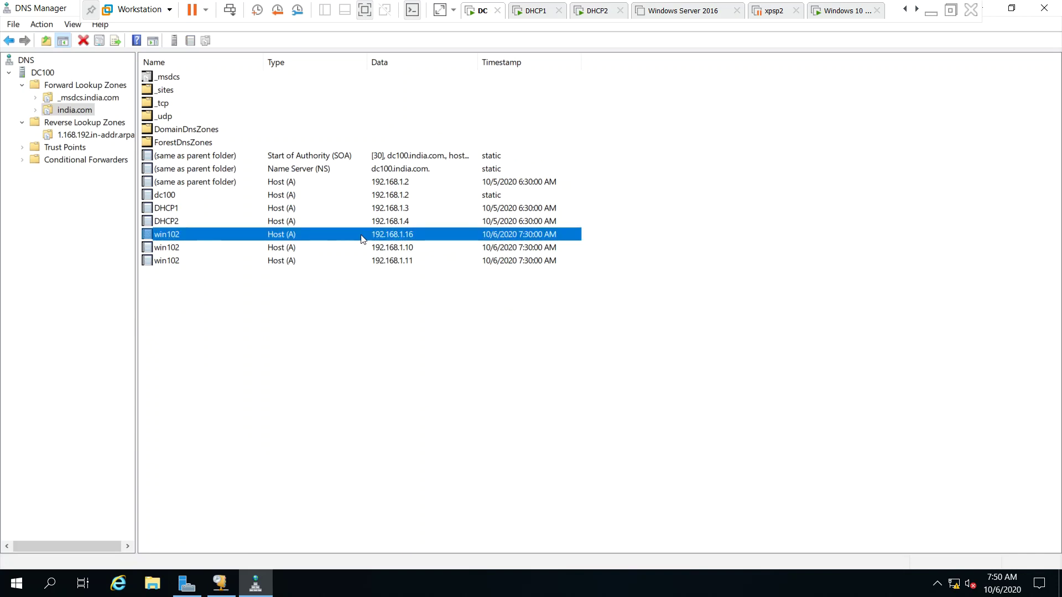
pyautogui.click(336, 252)
pyautogui.click(352, 262)
pyautogui.click(405, 235)
pyautogui.click(415, 249)
pyautogui.click(414, 264)
pyautogui.click(415, 235)
pyautogui.click(416, 249)
pyautogui.click(412, 263)
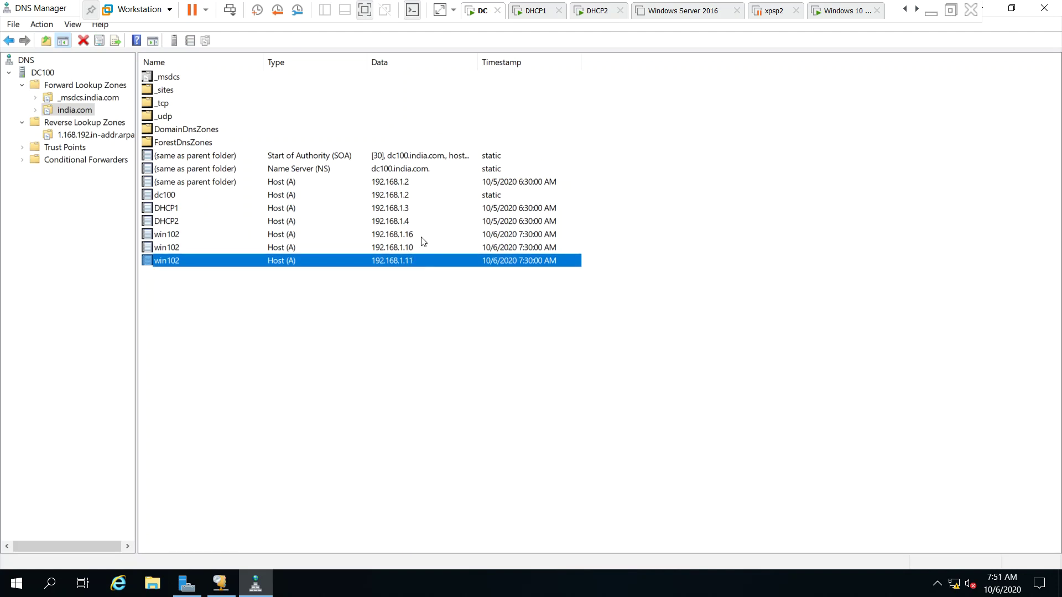
pyautogui.click(415, 235)
pyautogui.click(419, 249)
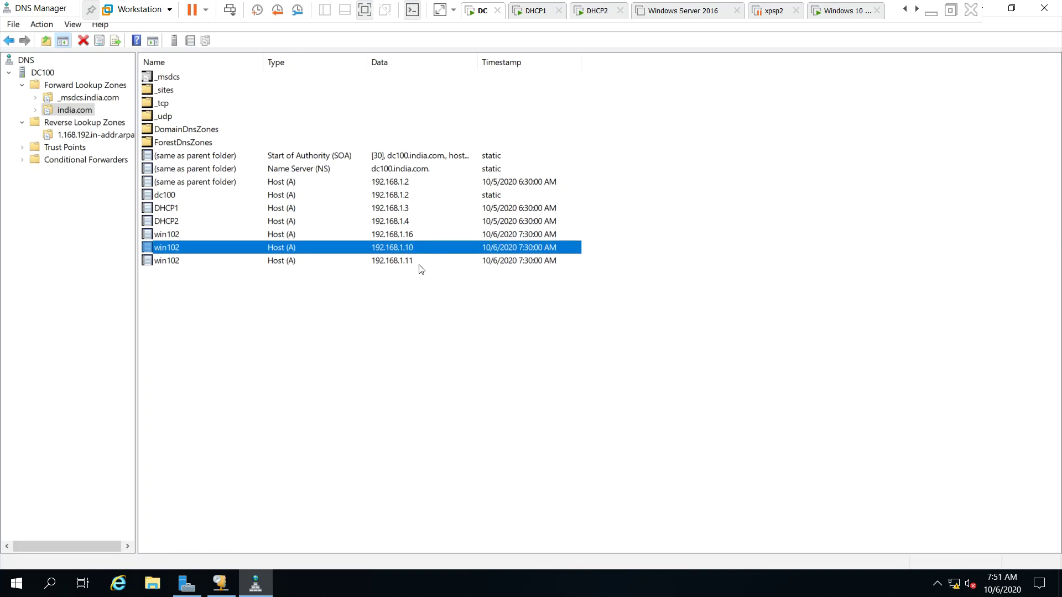
pyautogui.click(419, 263)
# Refresh the india.com zone and check each win102 record, including 192.168.1.219, .10 and .16.
pyautogui.rightClick(330, 347)
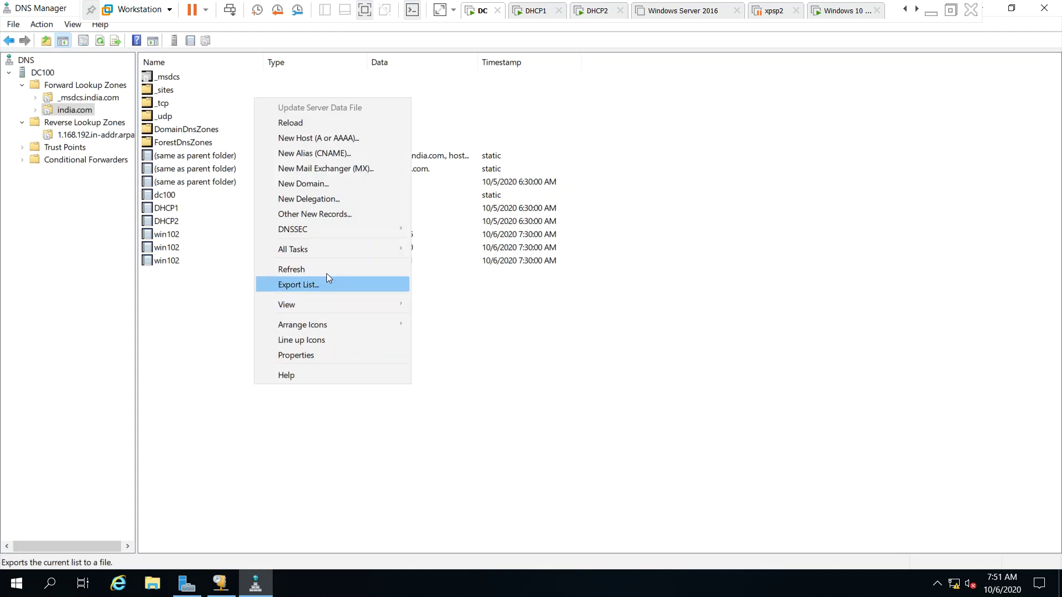
pyautogui.click(327, 271)
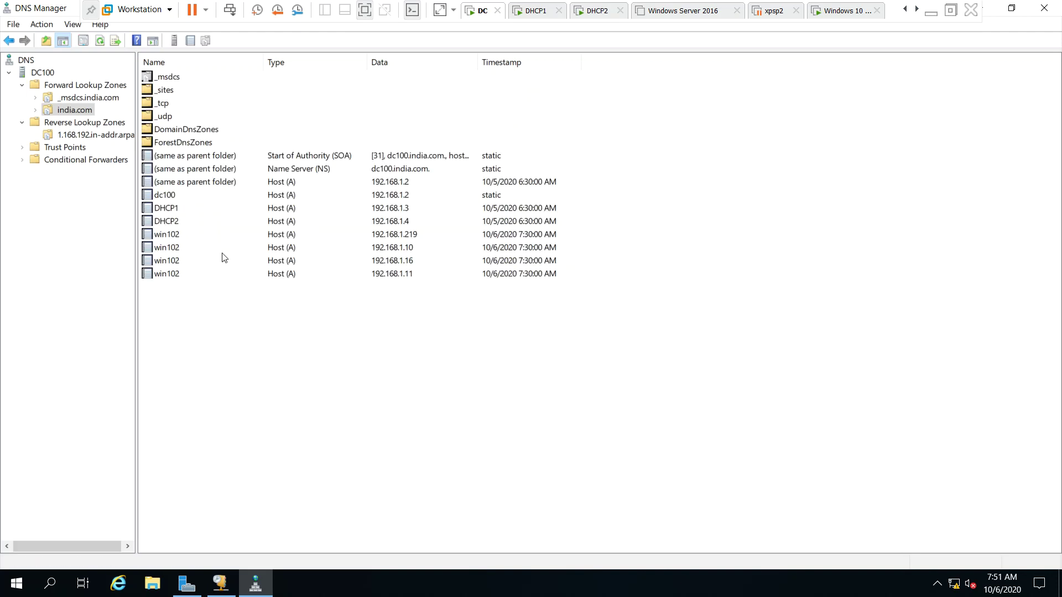
pyautogui.click(185, 235)
pyautogui.click(181, 247)
pyautogui.click(181, 261)
pyautogui.click(183, 273)
# Refresh india.com, then show and refresh the reverse lookup zone's pointer records.
pyautogui.rightClick(286, 483)
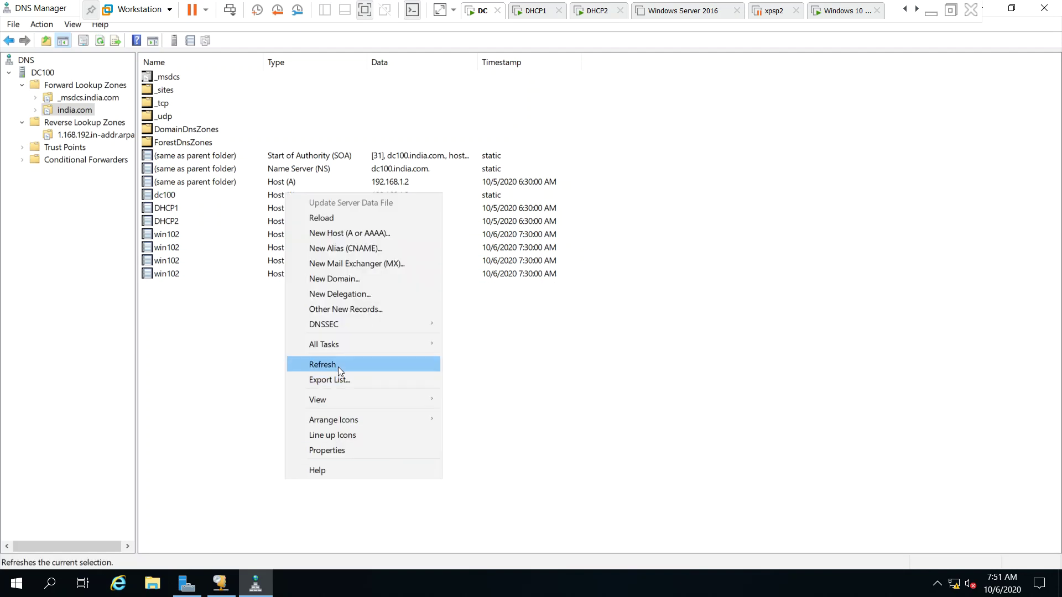
pyautogui.click(339, 367)
pyautogui.click(94, 134)
pyautogui.rightClick(214, 297)
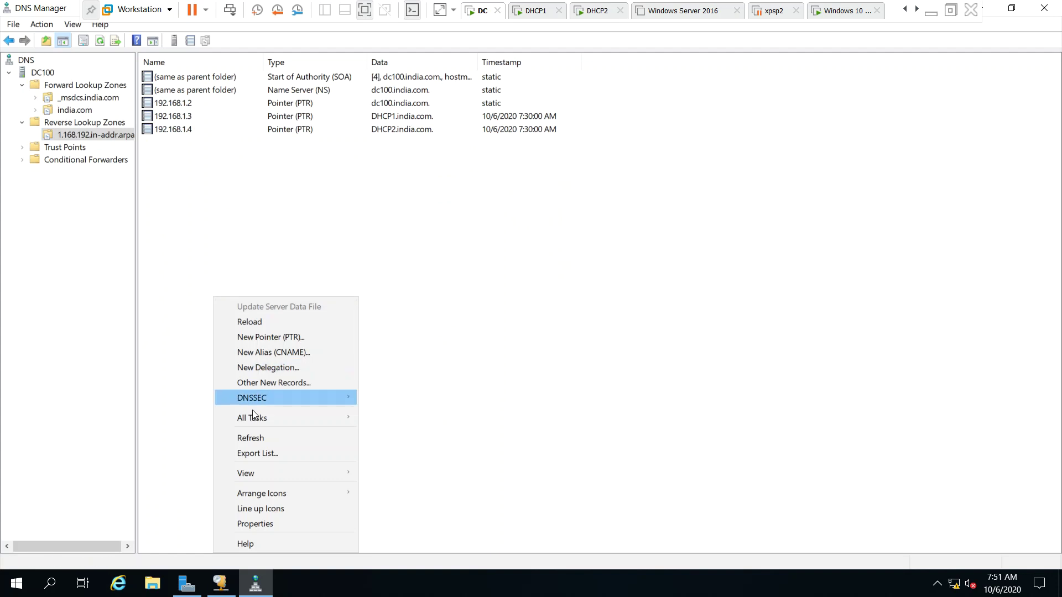
pyautogui.click(262, 443)
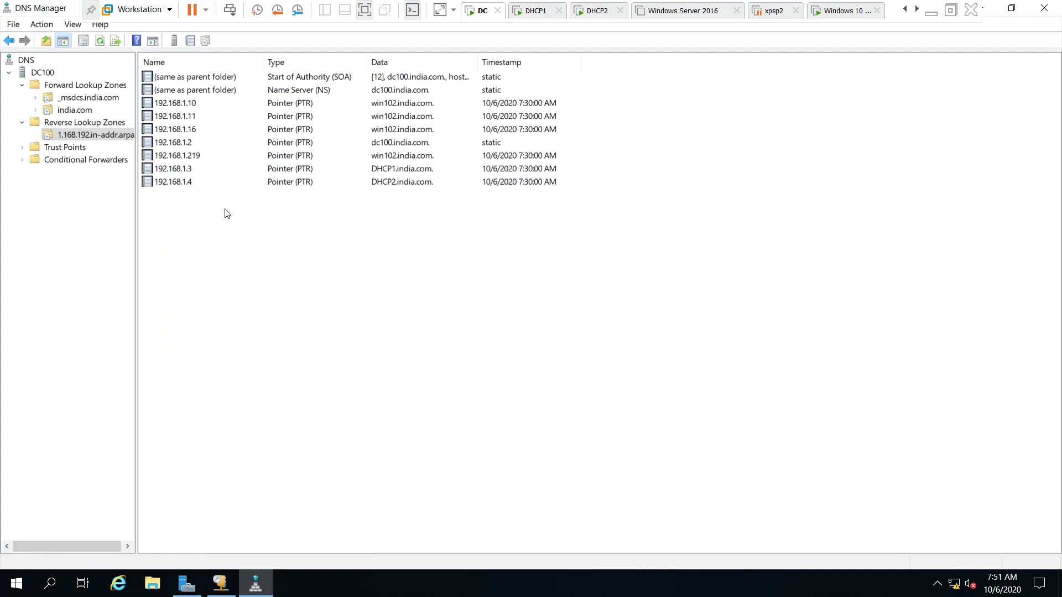
# Check the win102 pointer records, including 192.168.1.219 and 192.168.1.16.
pyautogui.click(411, 180)
pyautogui.keyDown('ctrl'); pyautogui.click(412, 174); pyautogui.keyUp('ctrl')
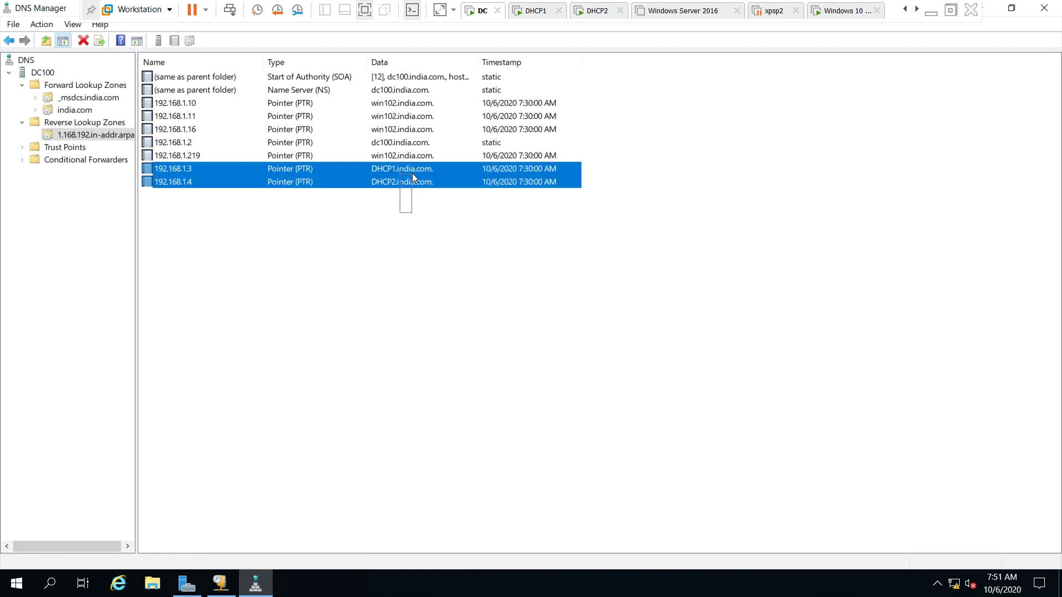
pyautogui.click(394, 238)
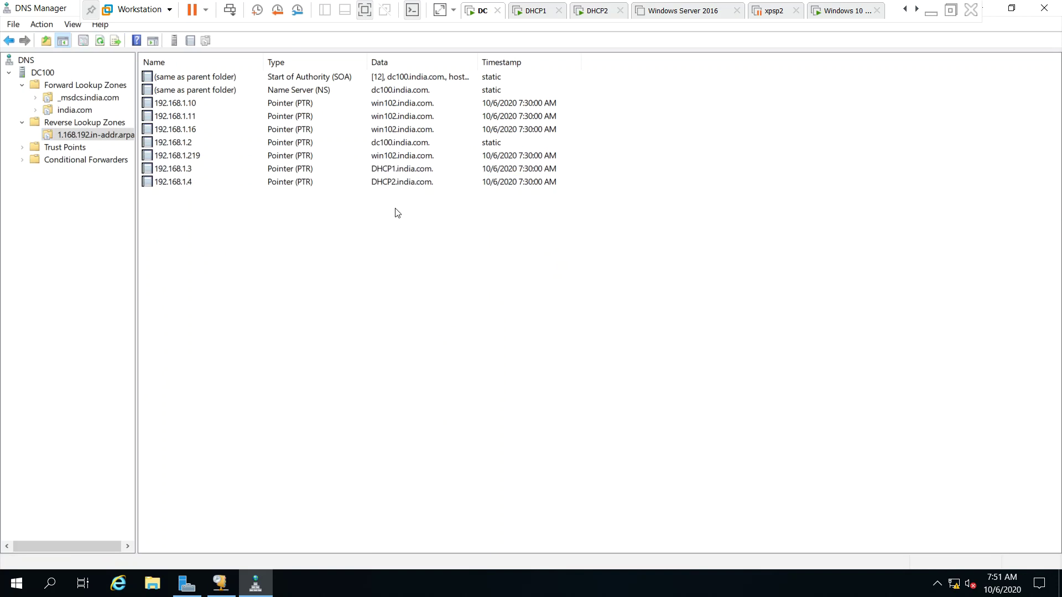
pyautogui.click(407, 157)
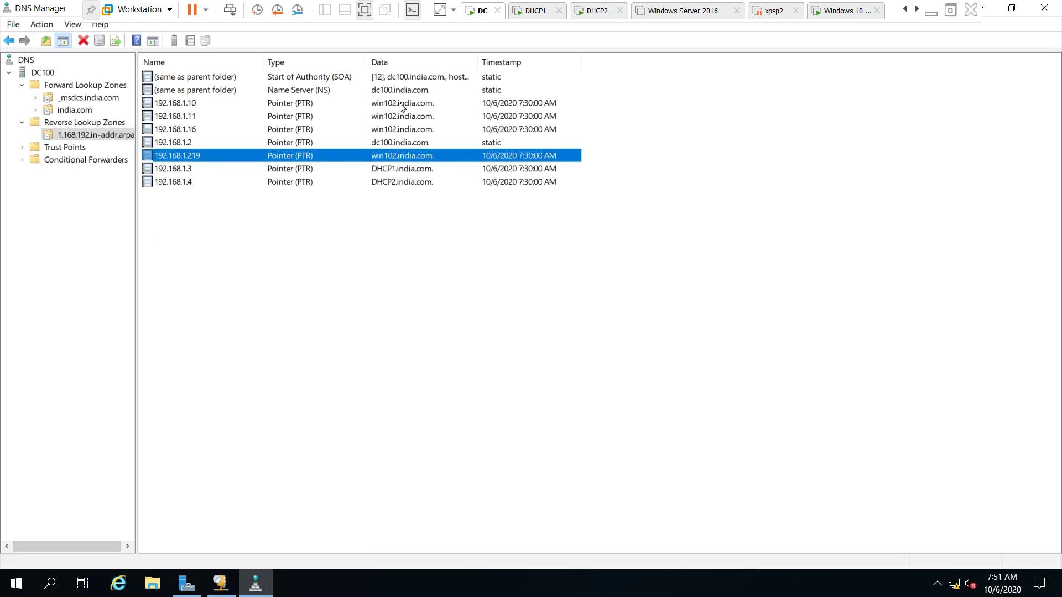
pyautogui.click(403, 103)
pyautogui.click(402, 117)
pyautogui.click(402, 131)
pyautogui.click(393, 299)
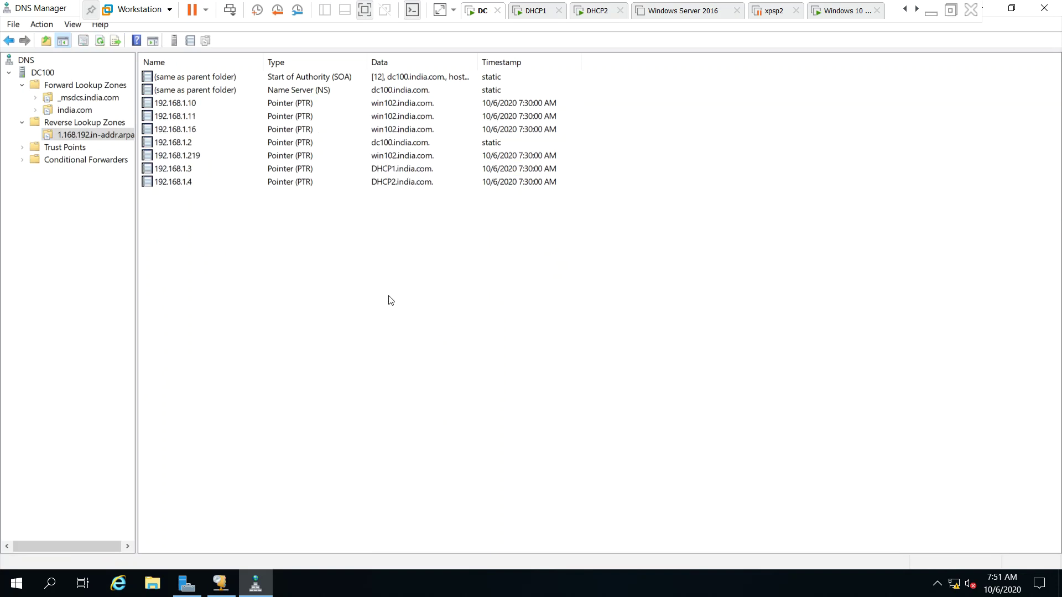
# Refresh the reverse zone and the india.com records, then return to the Windows 10 VM.
pyautogui.rightClick(354, 319)
pyautogui.click(389, 203)
pyautogui.click(71, 110)
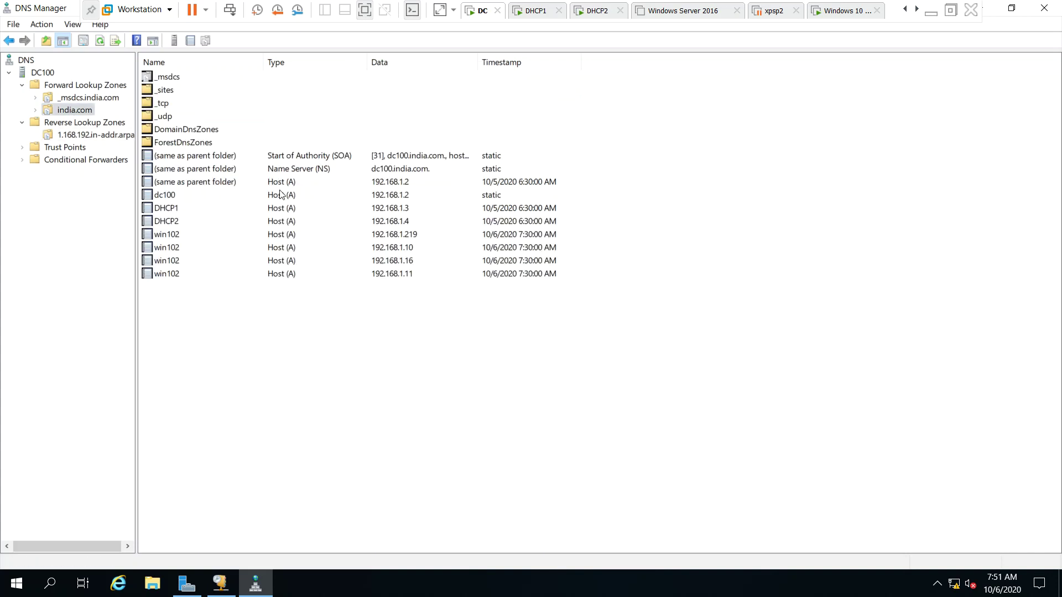
pyautogui.rightClick(310, 438)
pyautogui.click(357, 321)
pyautogui.click(849, 13)
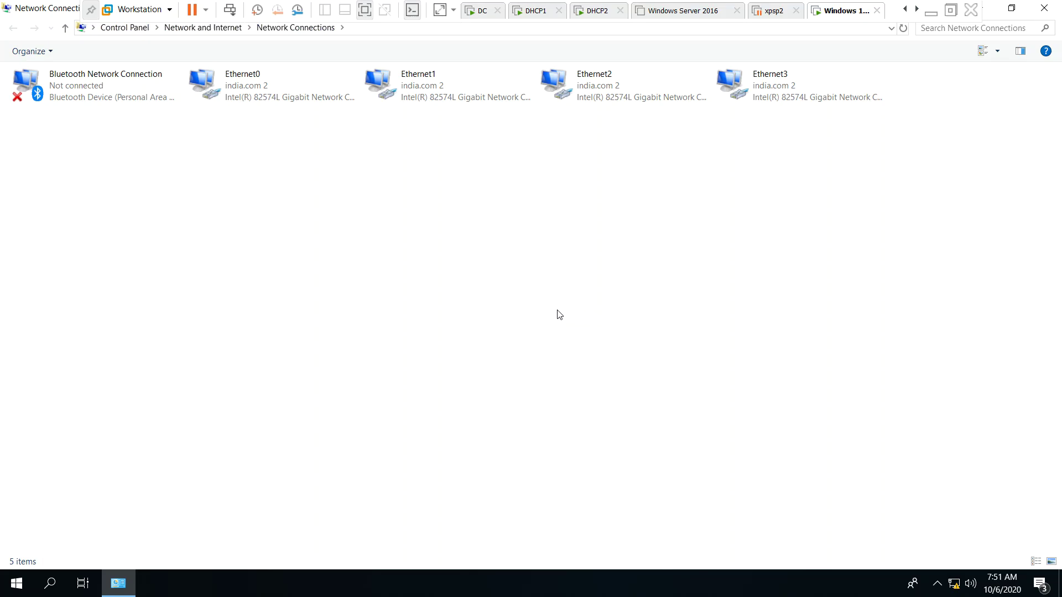
# Disable Ethernet0, Ethernet1, Ethernet2 and Ethernet3 on the Windows 10 VM.
pyautogui.rightClick(273, 96)
pyautogui.click(286, 99)
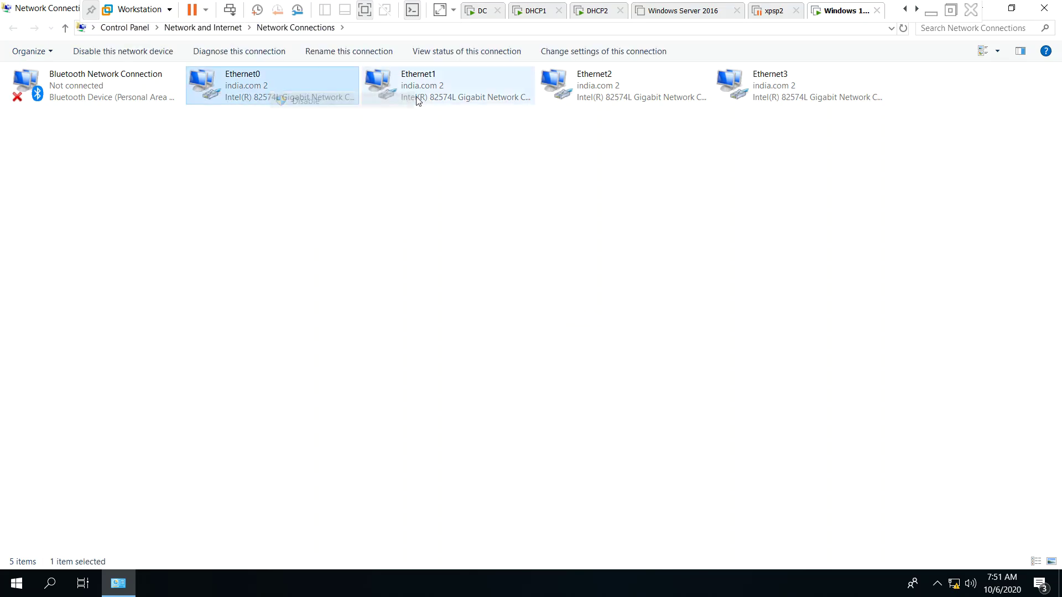
pyautogui.click(437, 90)
pyautogui.rightClick(437, 90)
pyautogui.click(470, 95)
pyautogui.rightClick(599, 85)
pyautogui.click(640, 96)
pyautogui.click(752, 88)
pyautogui.rightClick(753, 88)
pyautogui.click(777, 96)
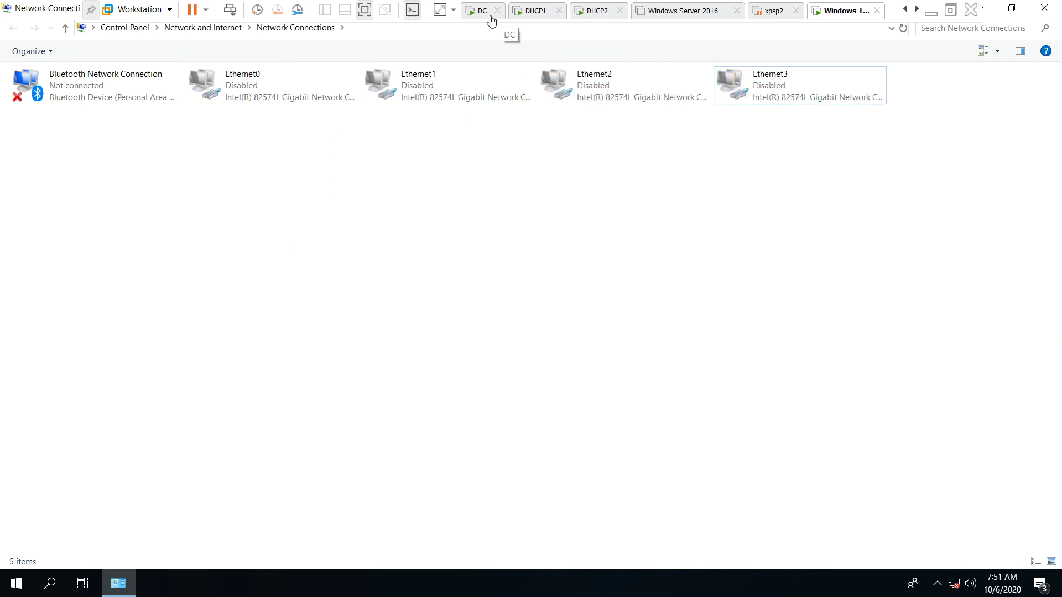
# Refresh the Address Leases list on the DHCP1 VM.
pyautogui.click(541, 16)
pyautogui.rightClick(335, 240)
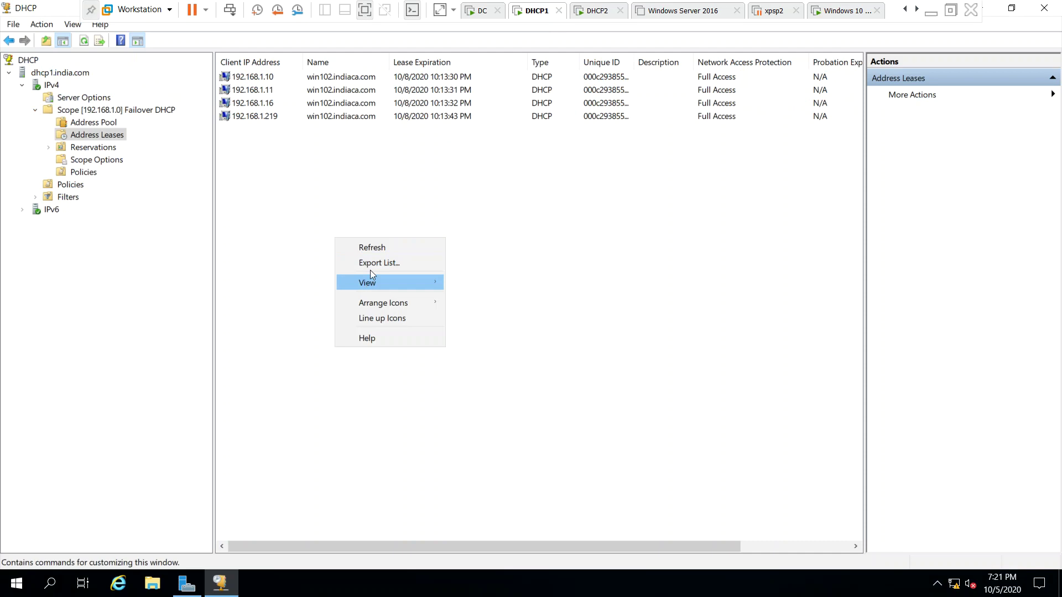
pyautogui.click(377, 251)
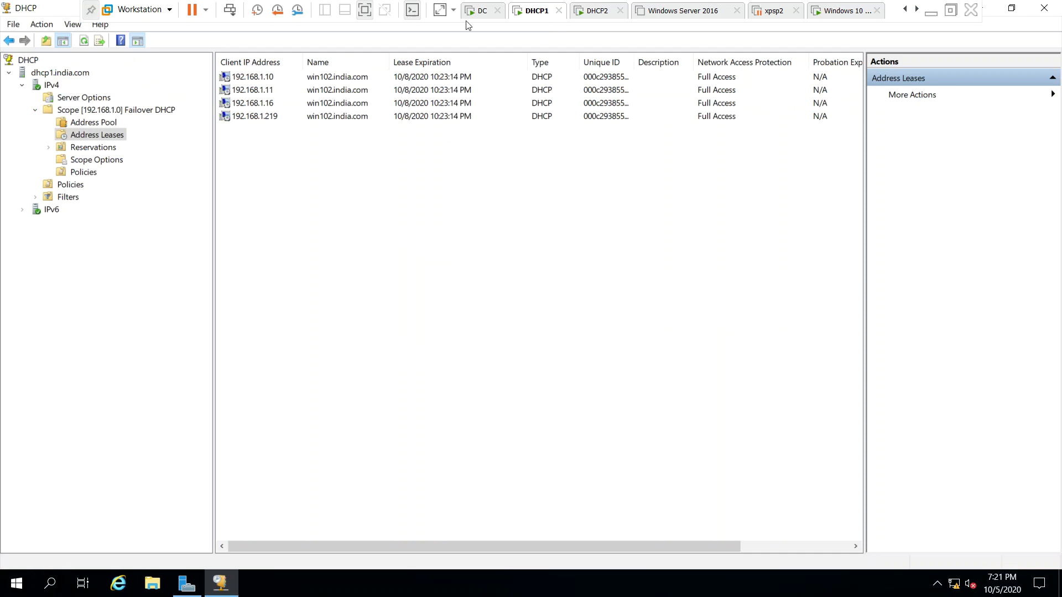
# Suspend the DHCP1 virtual machine from its tab's Power menu.
pyautogui.rightClick(545, 16)
pyautogui.moveTo(584, 44)
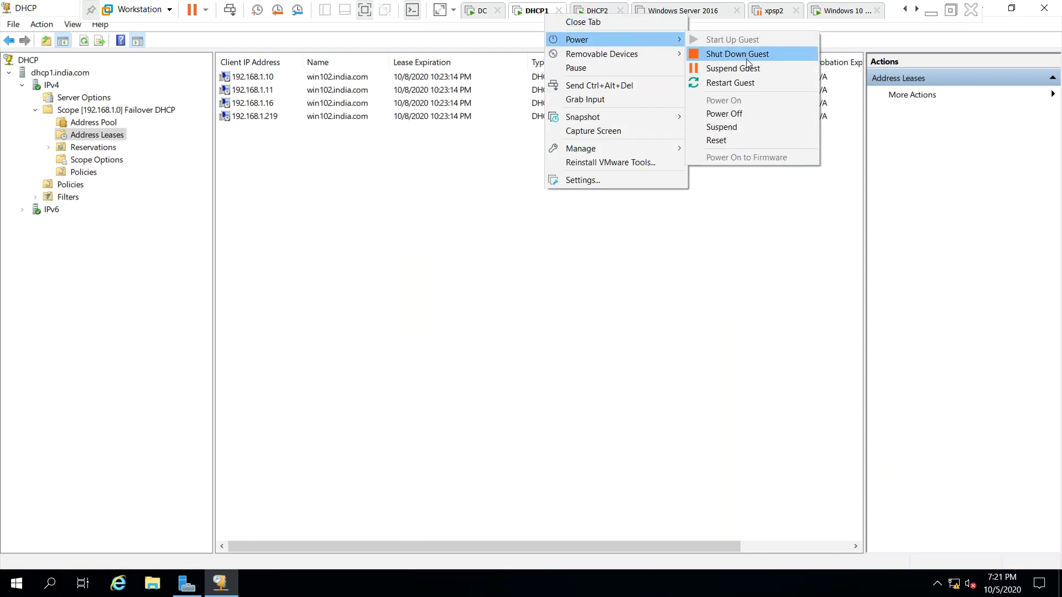
pyautogui.click(724, 127)
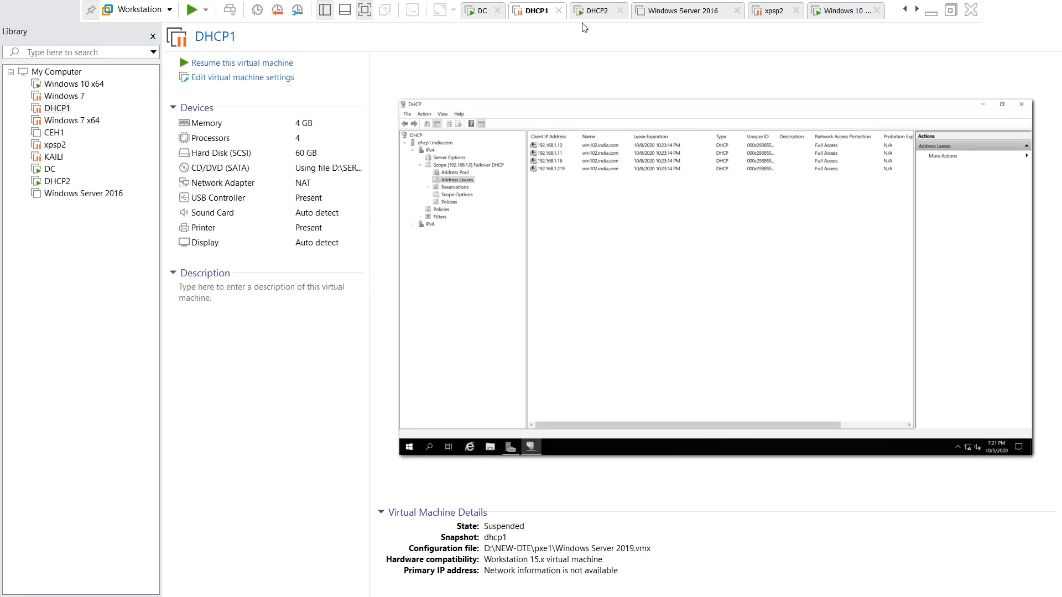
# On the DC, inspect the win102 host records at 192.168.1.219, .10, .16 and .11.
pyautogui.click(475, 13)
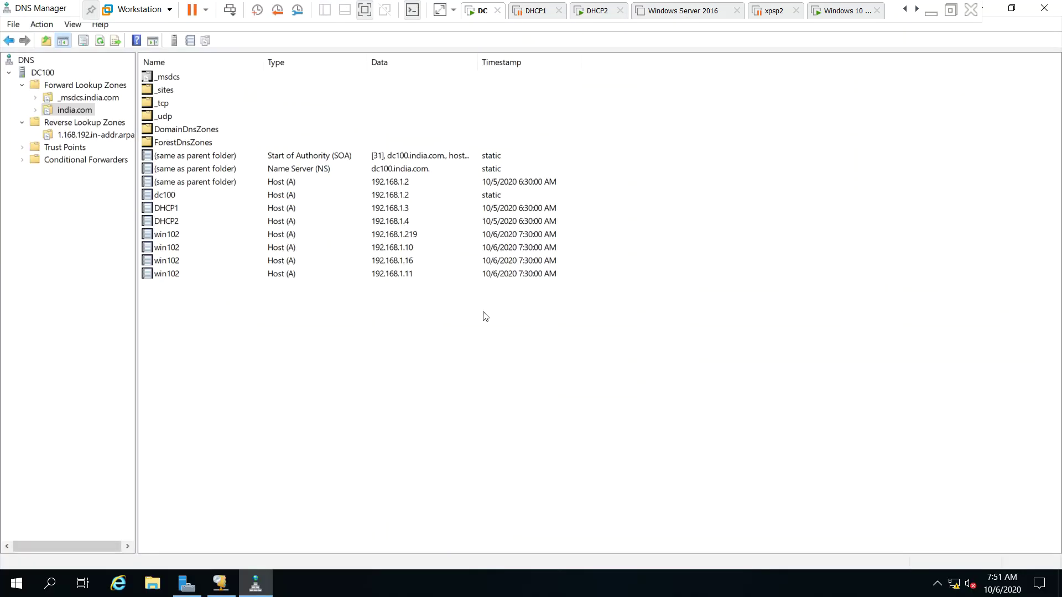
pyautogui.click(420, 238)
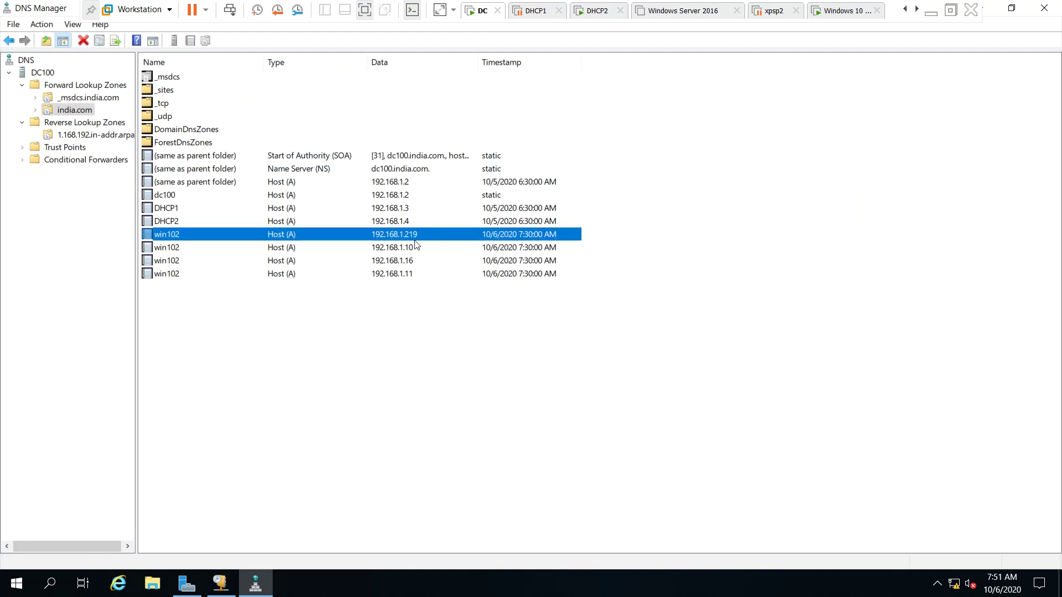
pyautogui.click(420, 247)
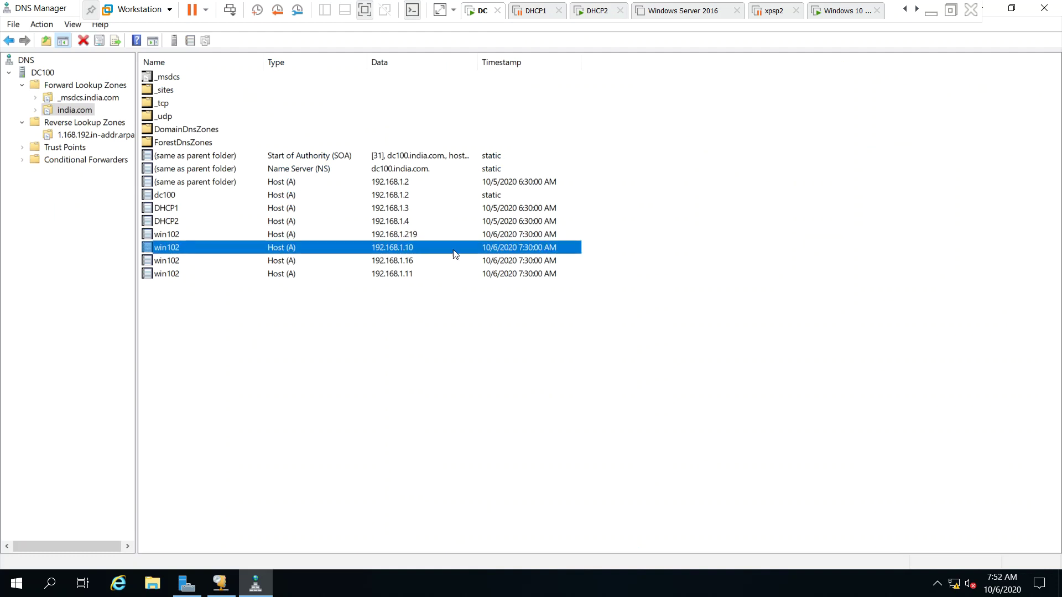
pyautogui.click(423, 262)
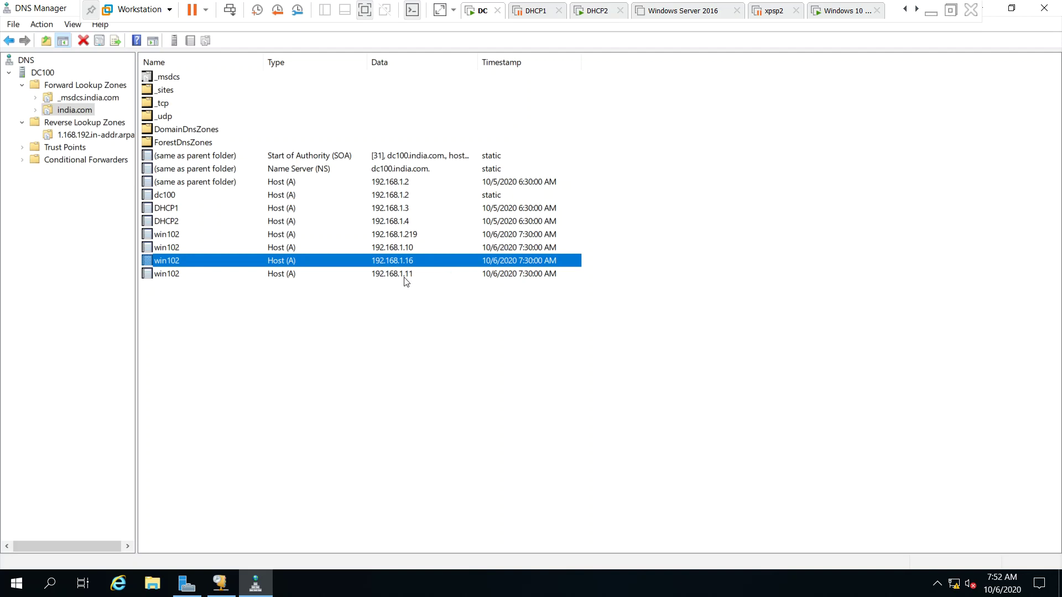
pyautogui.click(412, 278)
pyautogui.click(443, 301)
pyautogui.click(408, 278)
pyautogui.click(423, 260)
pyautogui.click(437, 247)
pyautogui.click(440, 234)
pyautogui.click(310, 382)
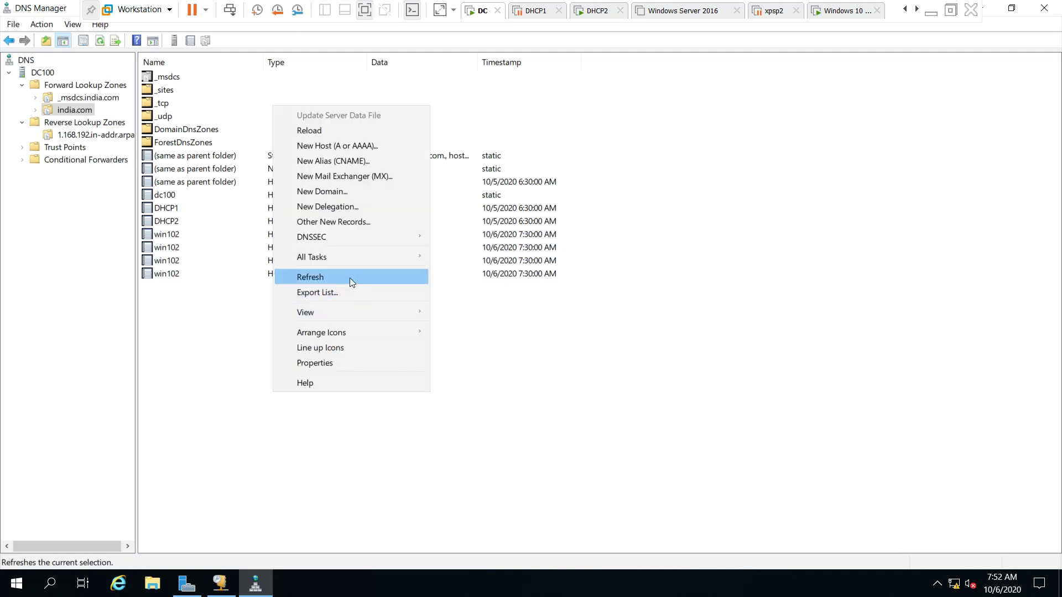
# Refresh the india.com record list repeatedly until only the 192.168.1.219 record remains.
pyautogui.click(349, 278)
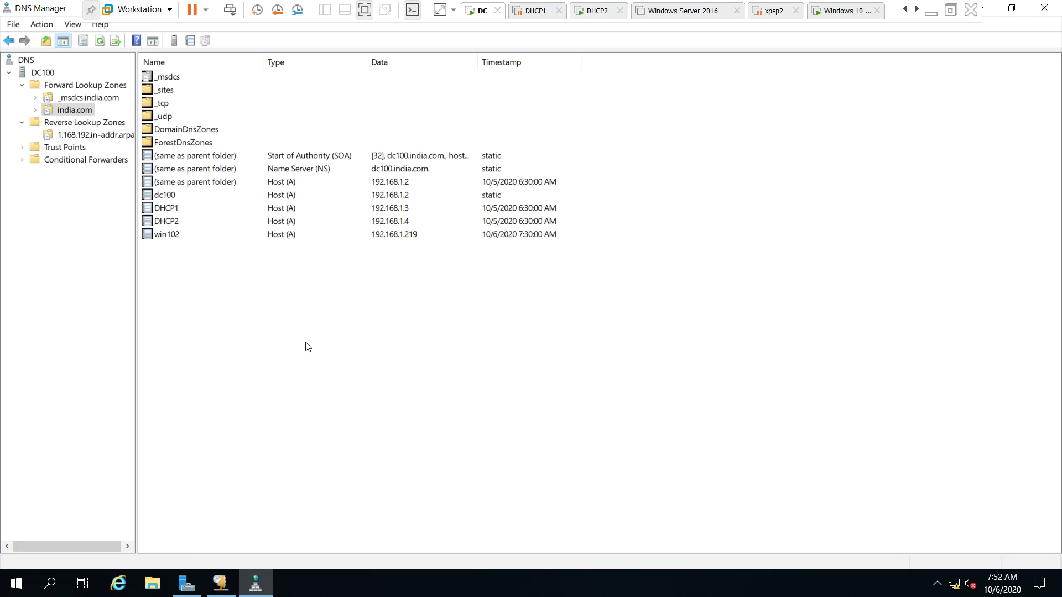
pyautogui.rightClick(261, 338)
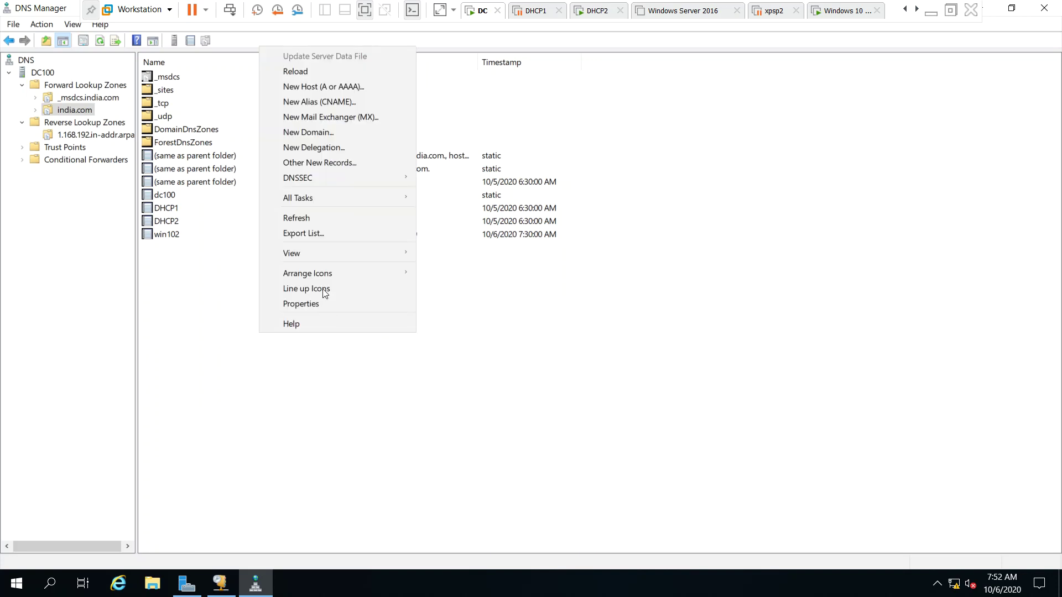
pyautogui.click(303, 217)
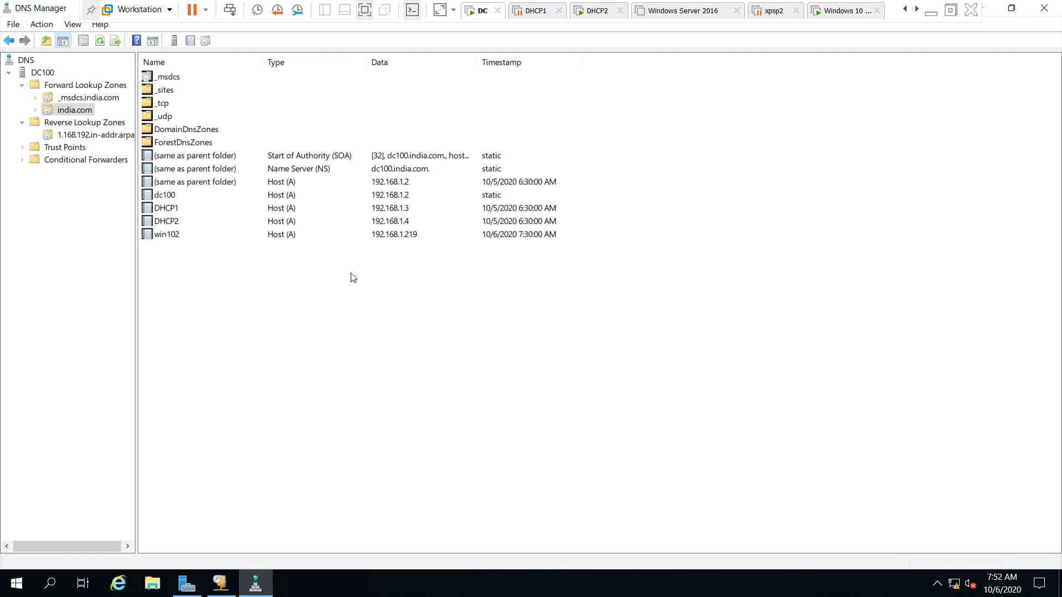
pyautogui.rightClick(320, 292)
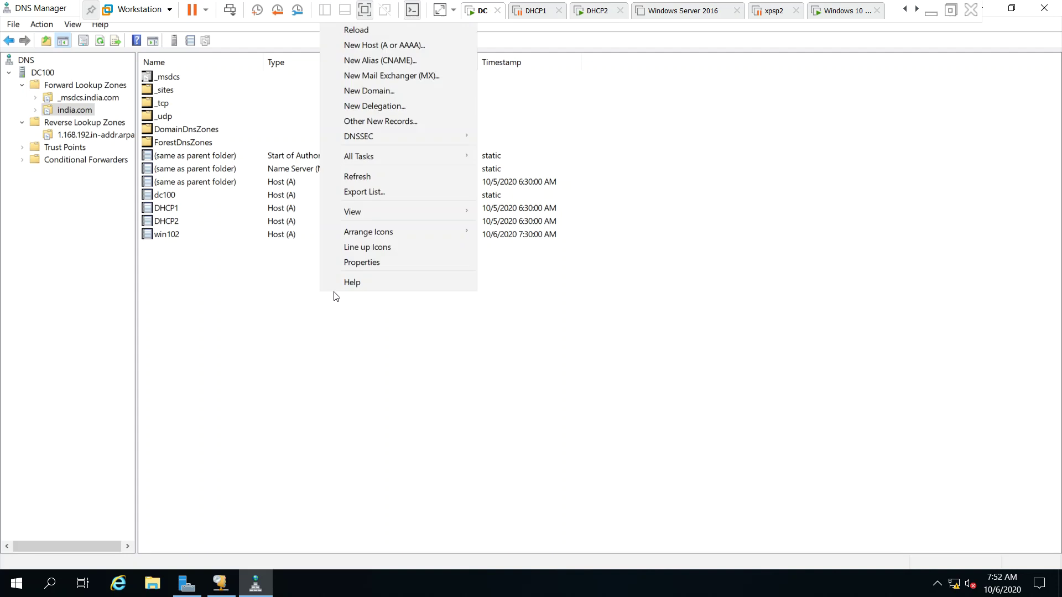
pyautogui.click(369, 177)
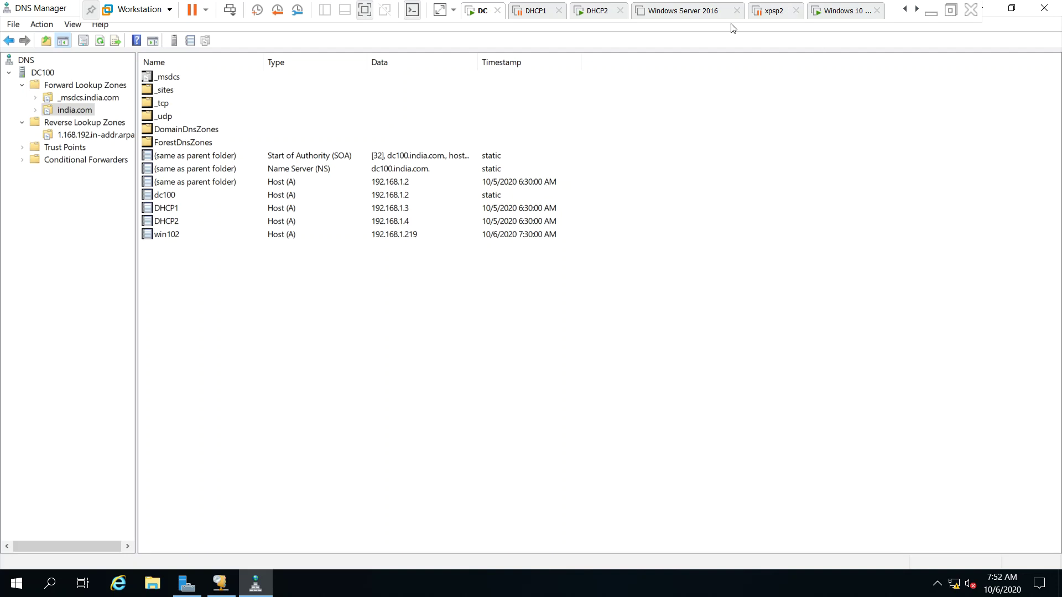
# Enable Ethernet0 through Ethernet3 on the Windows 10 VM.
pyautogui.click(837, 16)
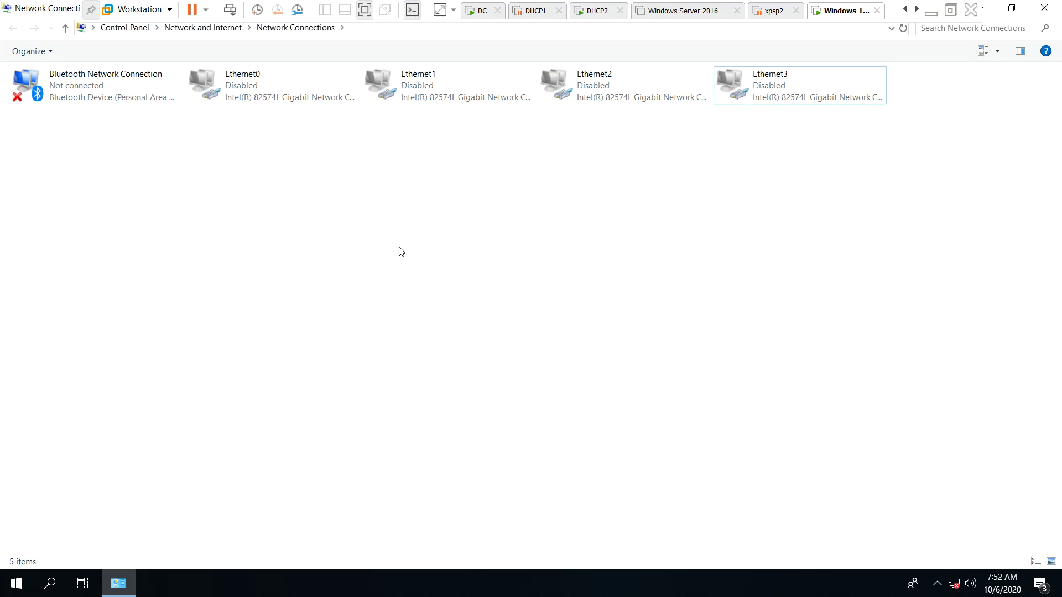
pyautogui.doubleClick(216, 89)
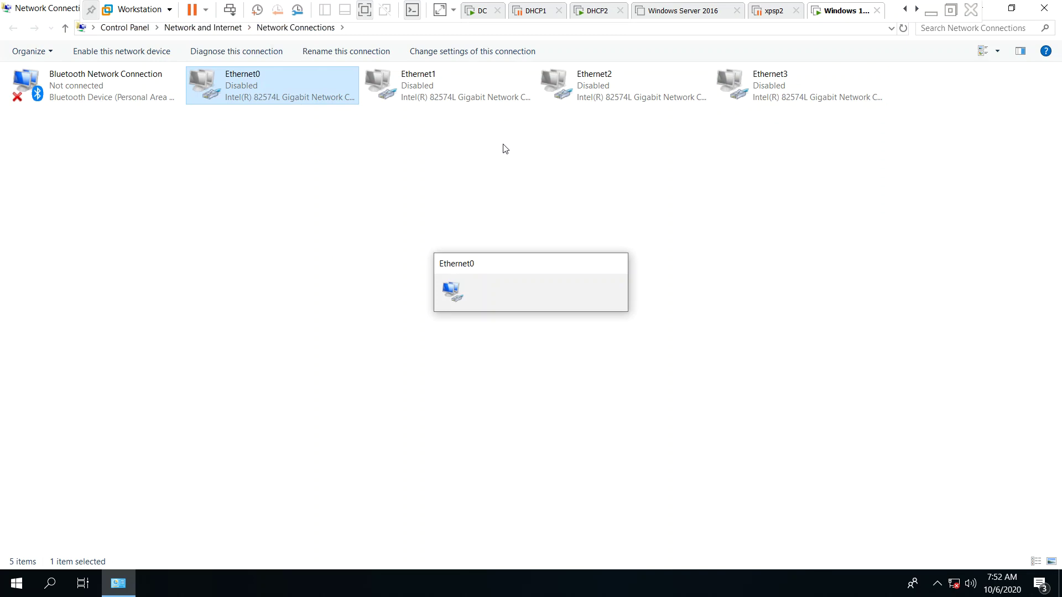
pyautogui.doubleClick(429, 86)
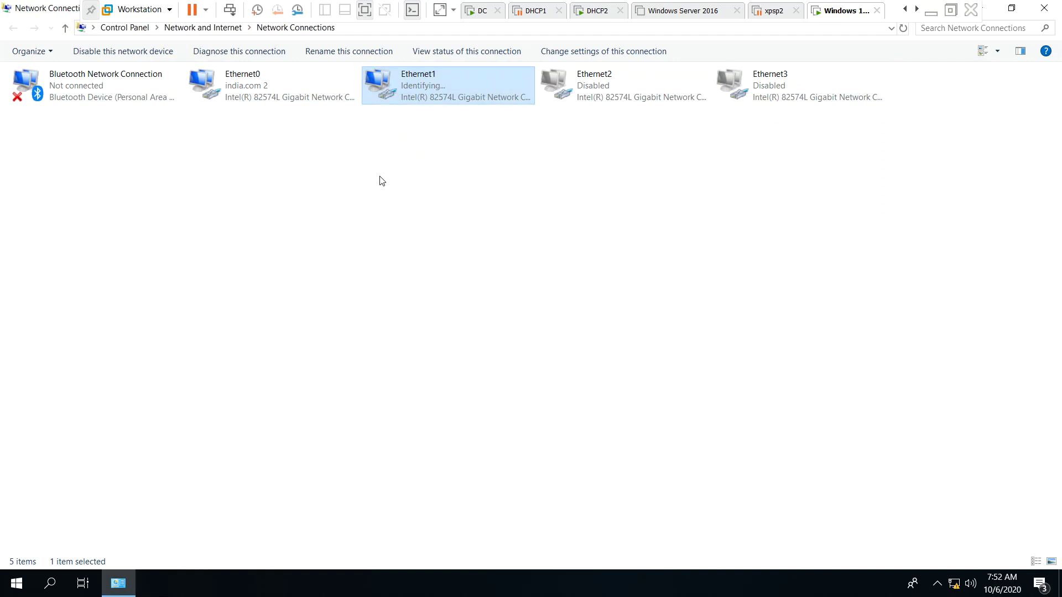
pyautogui.click(465, 191)
pyautogui.doubleClick(623, 88)
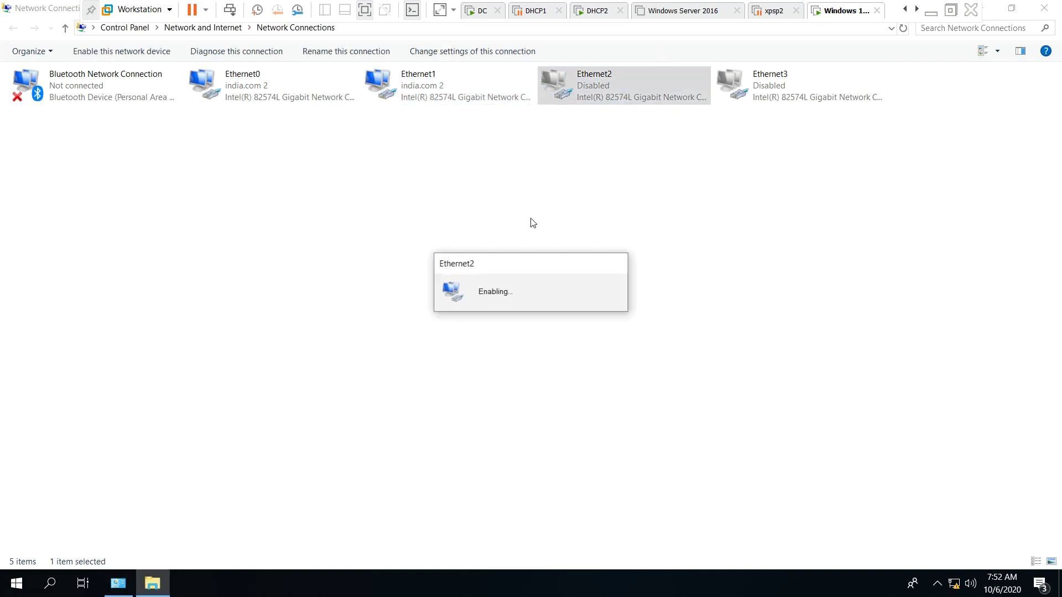
pyautogui.doubleClick(797, 88)
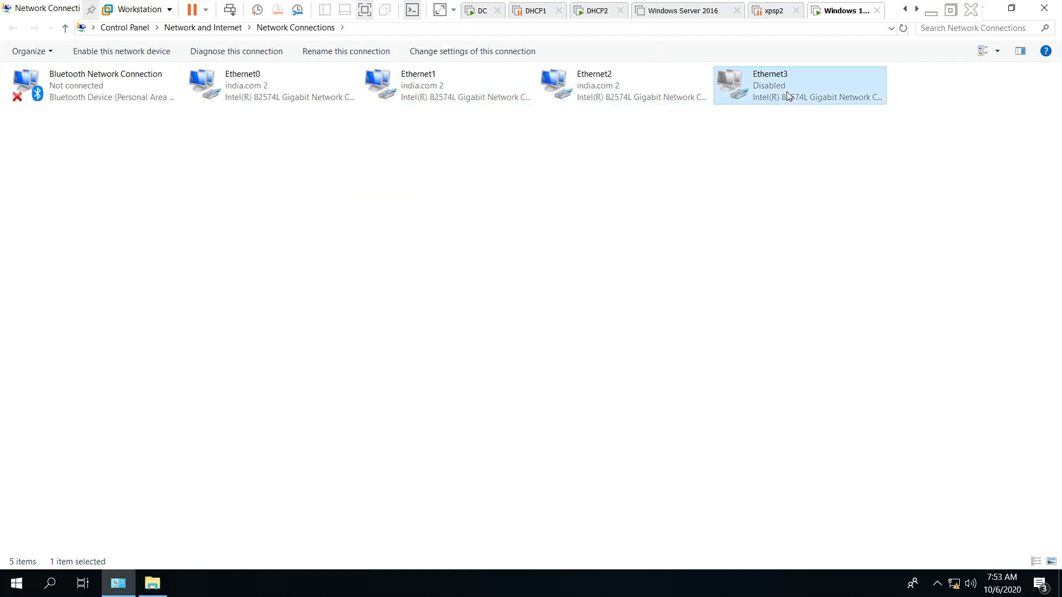
pyautogui.click(332, 244)
# Review Ethernet0's connection details, close its status, and return to the DC's india.com zone.
pyautogui.click(256, 83)
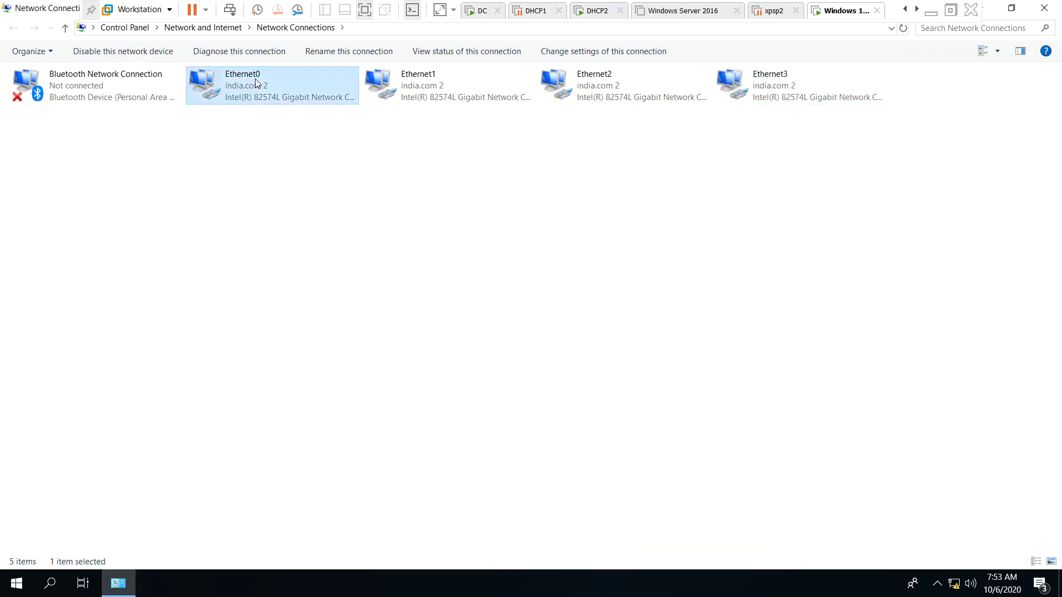
pyautogui.click(461, 283)
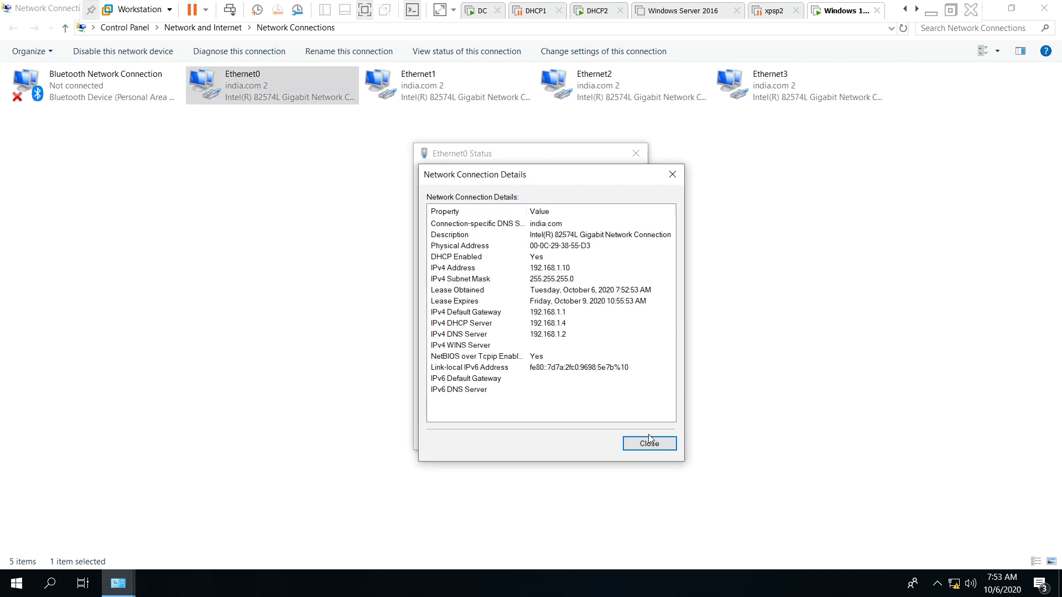
pyautogui.click(649, 444)
pyautogui.click(615, 432)
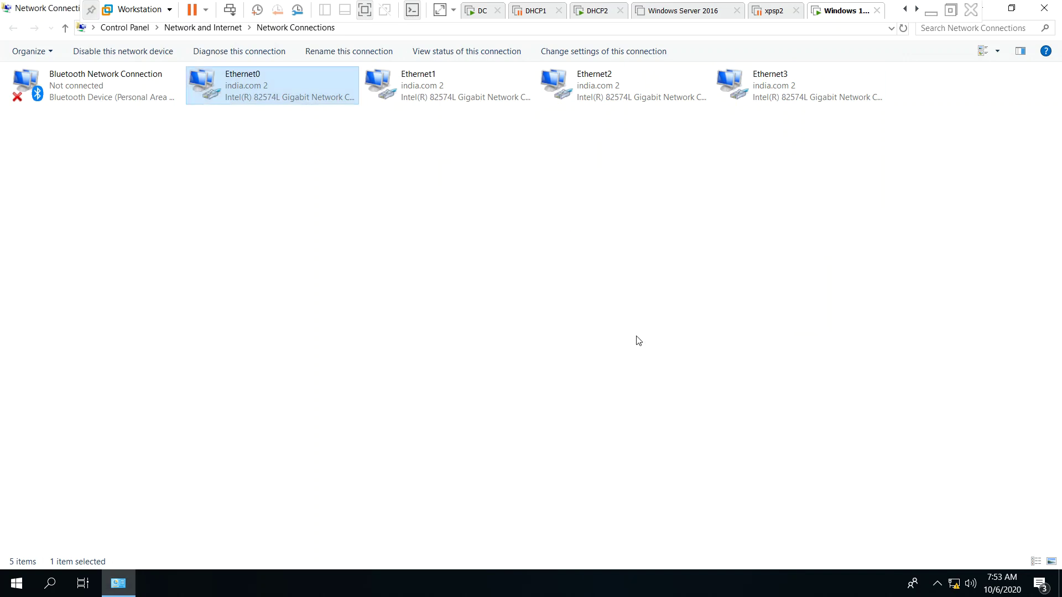
pyautogui.click(636, 351)
pyautogui.click(476, 17)
pyautogui.rightClick(288, 80)
# Refresh india.com and review the win102 records at 192.168.1.219, .10, .16 and .11.
pyautogui.click(360, 251)
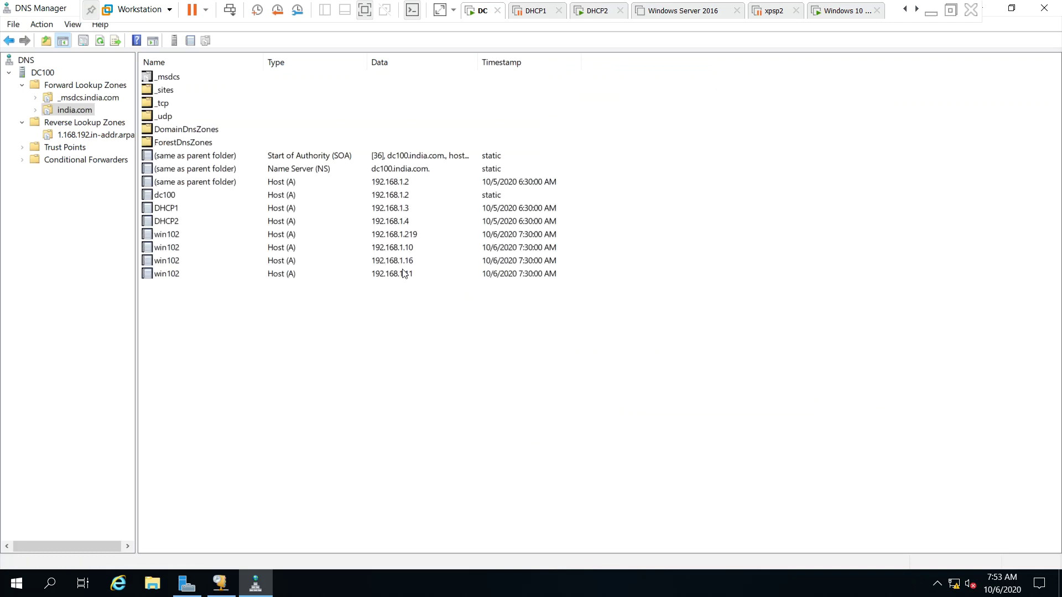
pyautogui.click(418, 237)
pyautogui.click(416, 252)
pyautogui.click(413, 265)
pyautogui.click(411, 277)
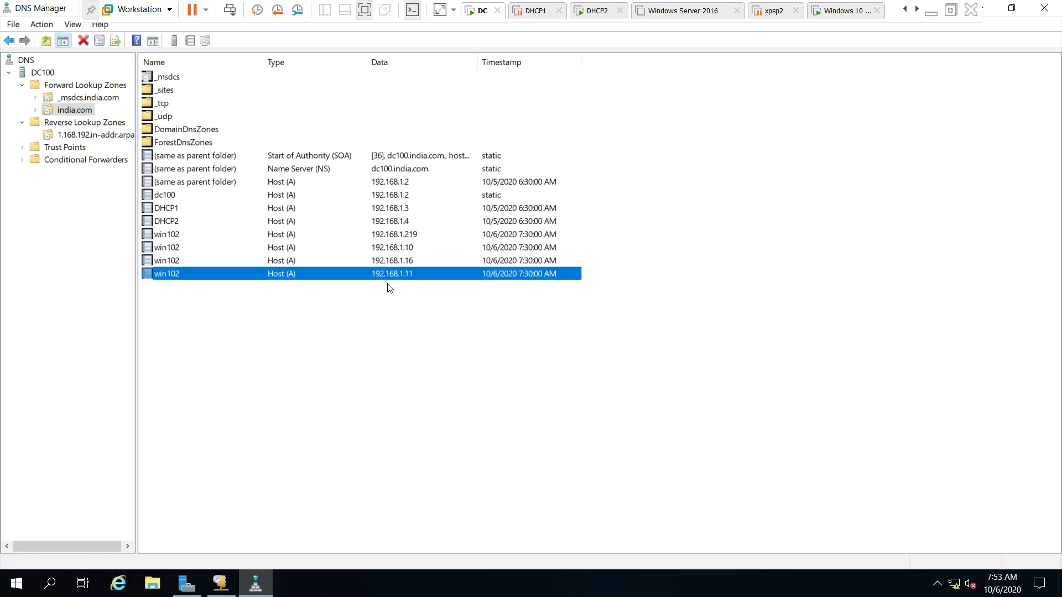
pyautogui.click(421, 235)
pyautogui.click(423, 331)
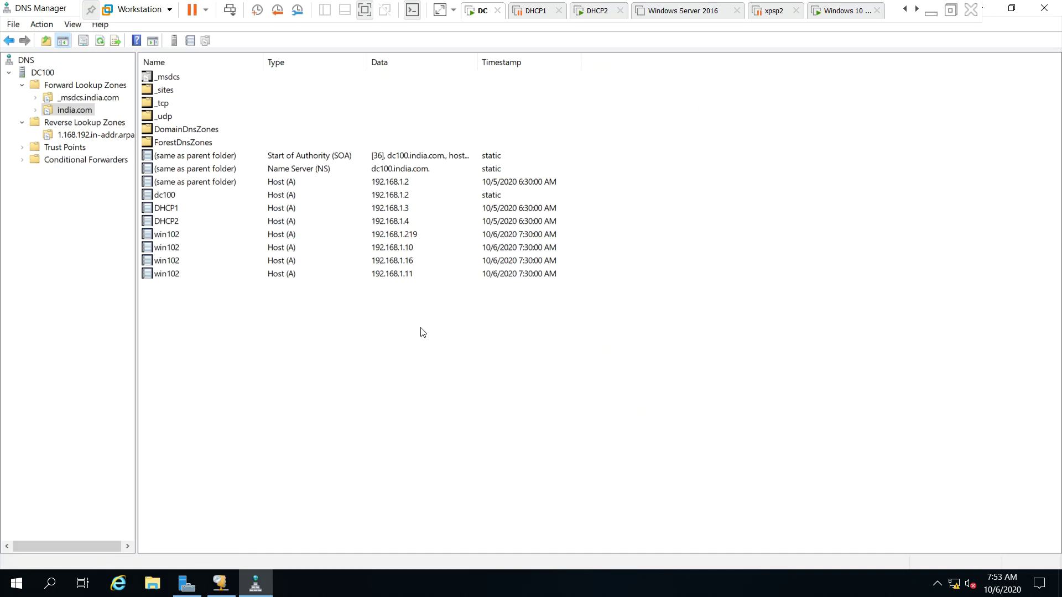
pyautogui.click(509, 239)
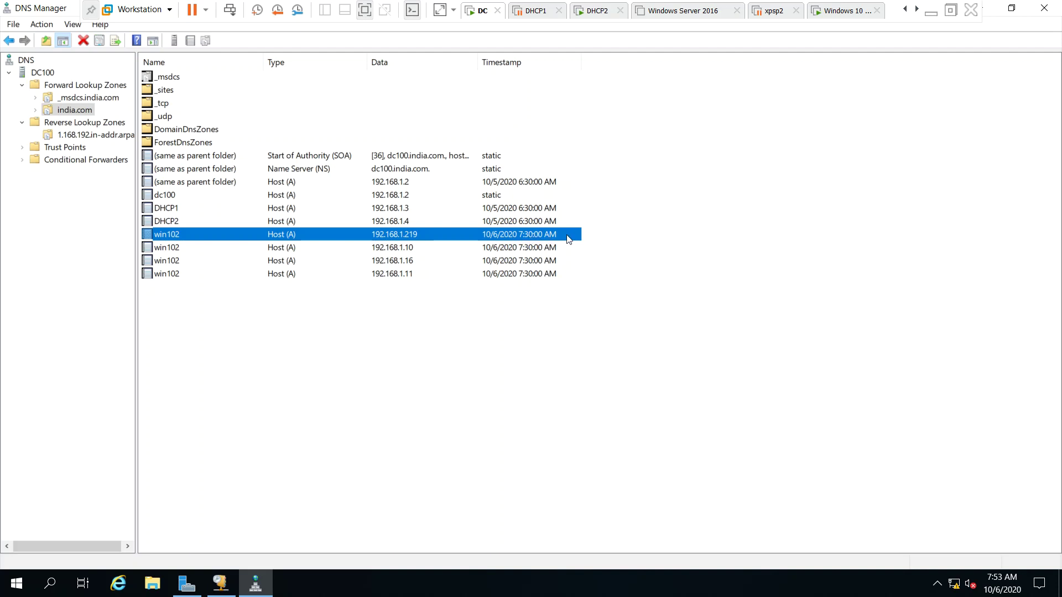
pyautogui.click(442, 332)
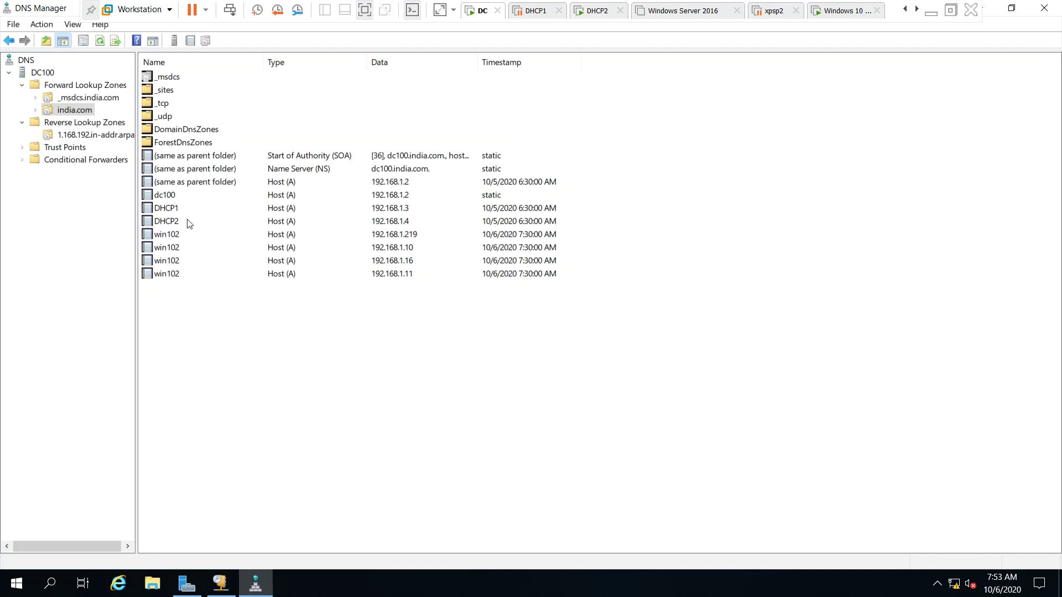
# Select the dc100 record, then the DHCP1 through win102 host records.
pyautogui.click(161, 195)
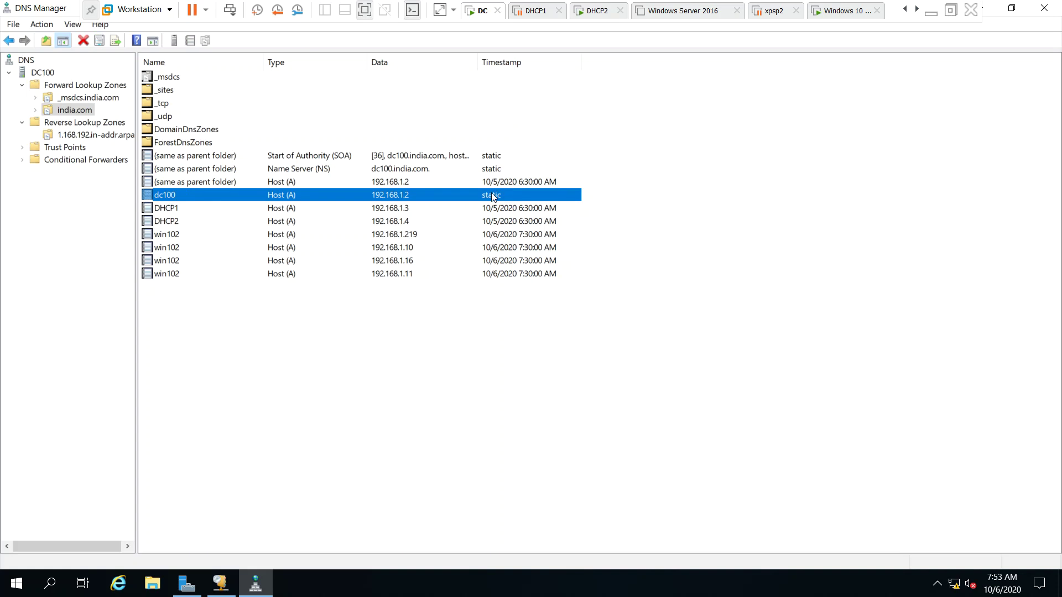
pyautogui.moveTo(541, 329); pyautogui.dragTo(541, 213)
pyautogui.click(351, 538)
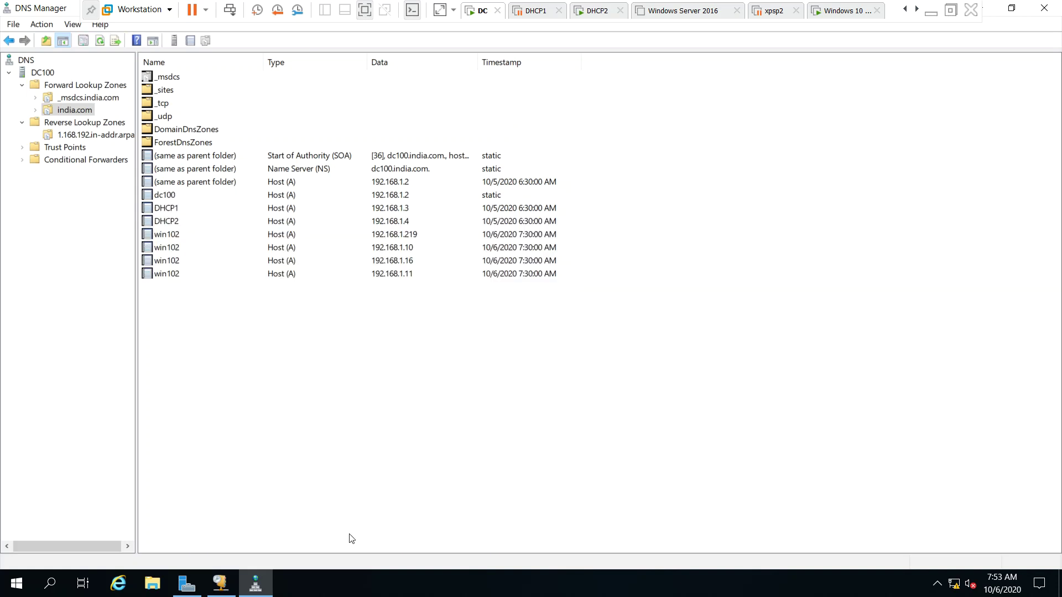
# Show and refresh the PTR records in the 1.168.192.in-addr.arpa reverse lookup zone.
pyautogui.click(72, 137)
pyautogui.rightClick(335, 326)
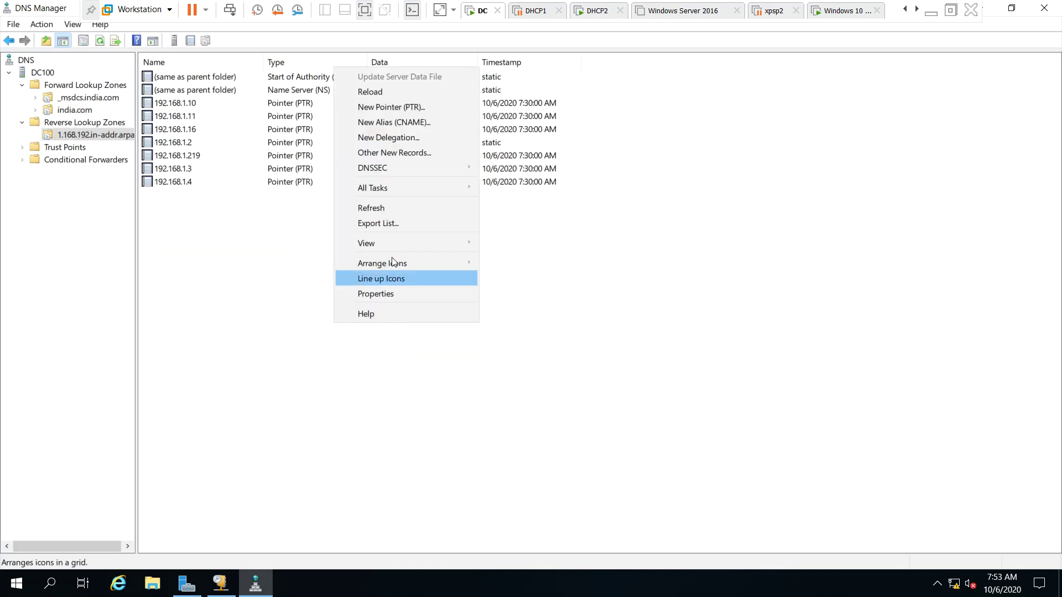
pyautogui.click(399, 209)
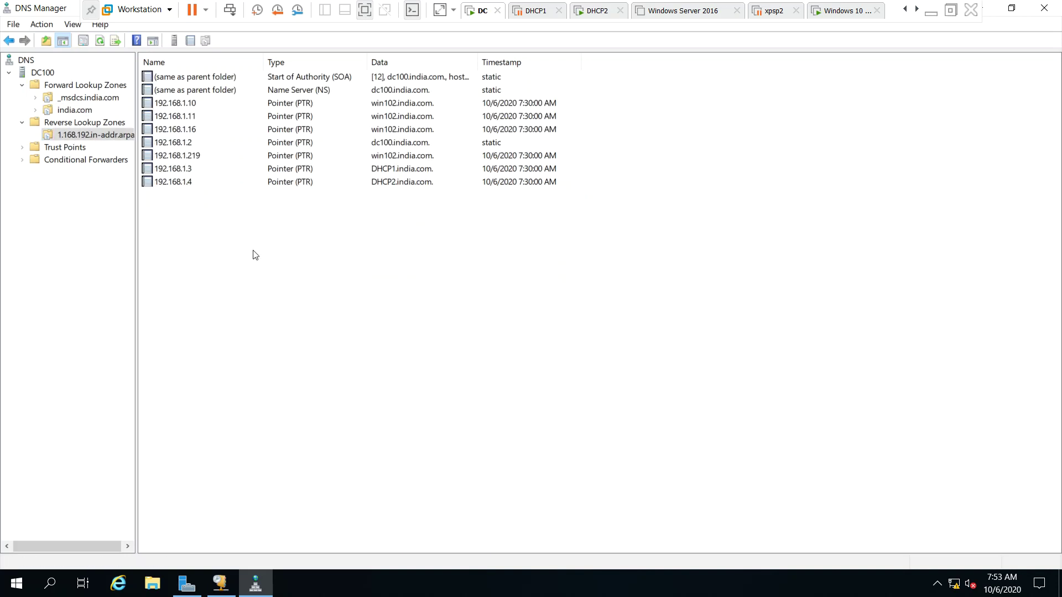
# Inspect the PTR records, including win102 at 192.168.1.10, .11, .16 and .219.
pyautogui.click(217, 180)
pyautogui.click(334, 170)
pyautogui.click(363, 156)
pyautogui.click(376, 142)
pyautogui.click(387, 129)
pyautogui.click(394, 116)
pyautogui.click(409, 101)
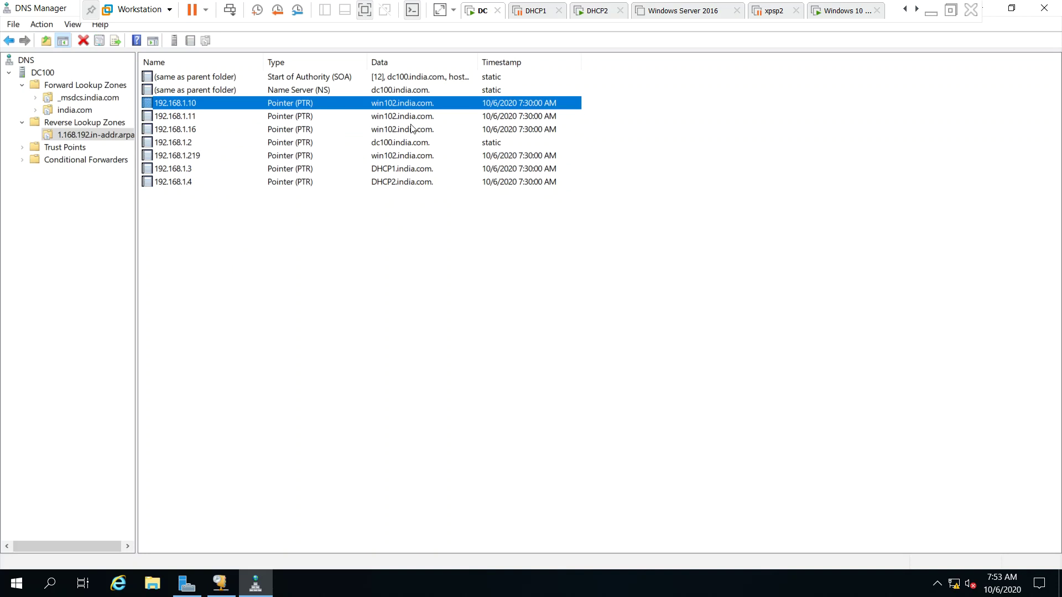
pyautogui.click(210, 128)
pyautogui.click(202, 116)
pyautogui.click(193, 129)
pyautogui.click(206, 114)
pyautogui.click(209, 104)
pyautogui.click(305, 271)
# Refresh the reverse zone's PTR record list twice more.
pyautogui.rightClick(371, 396)
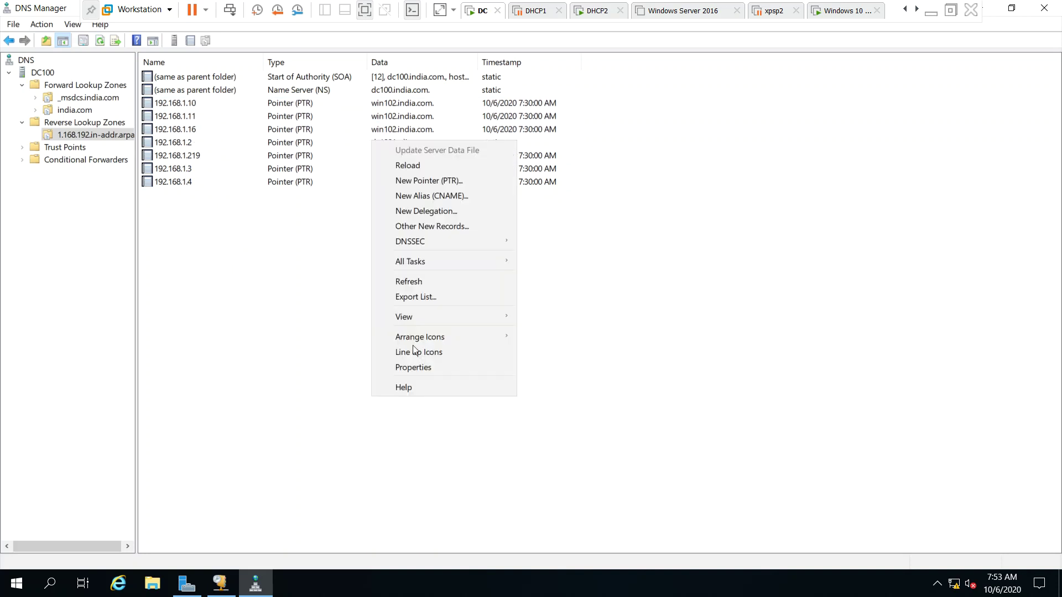
pyautogui.click(430, 282)
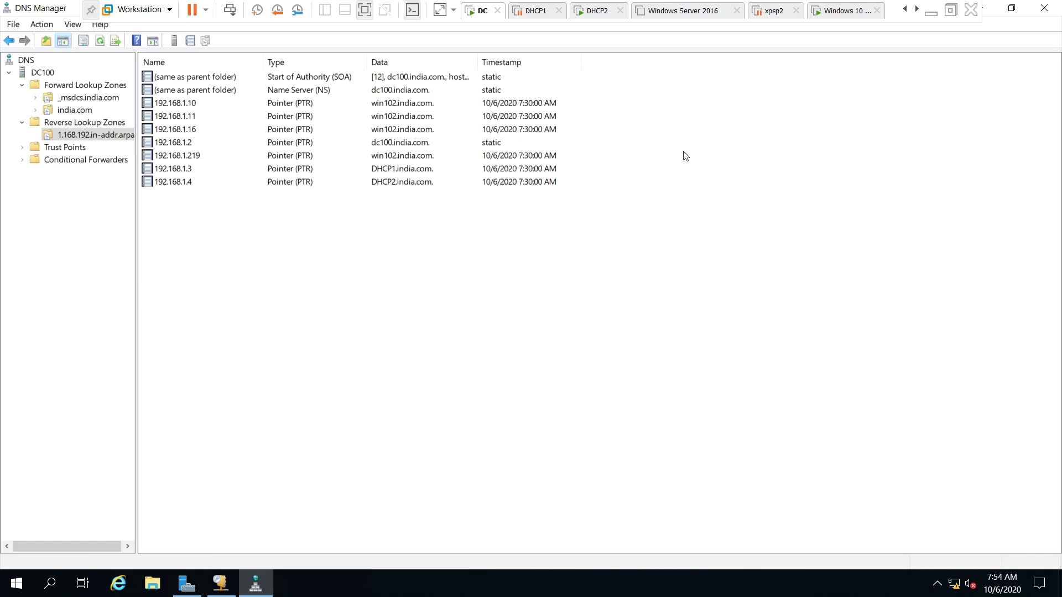
pyautogui.rightClick(252, 343)
pyautogui.click(293, 221)
# Refresh the india.com host records on the DC, then resume the suspended DHCP1 VM.
pyautogui.click(78, 111)
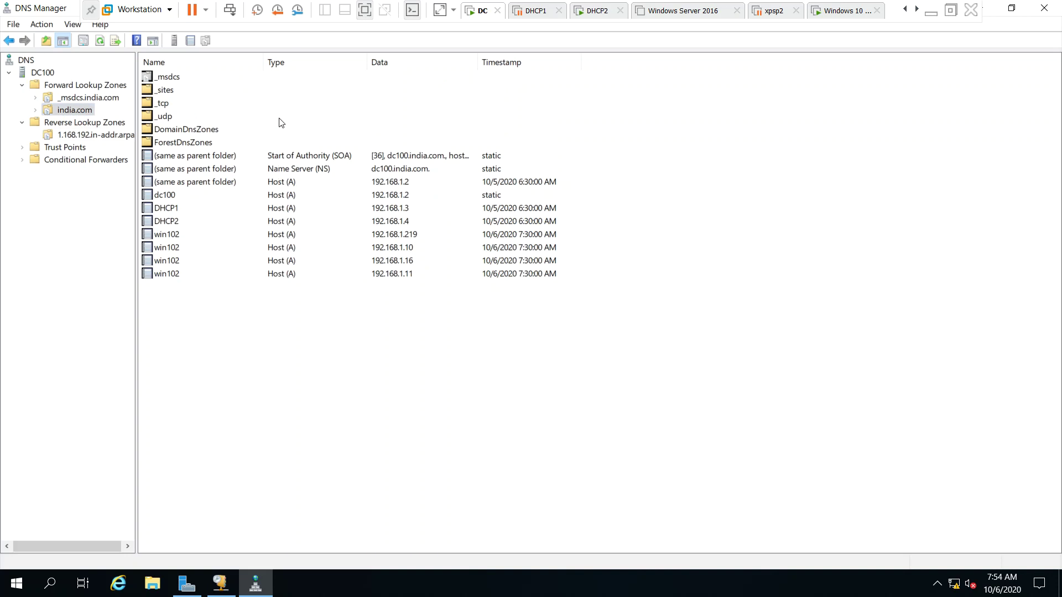
pyautogui.rightClick(417, 440)
pyautogui.click(486, 321)
pyautogui.click(533, 17)
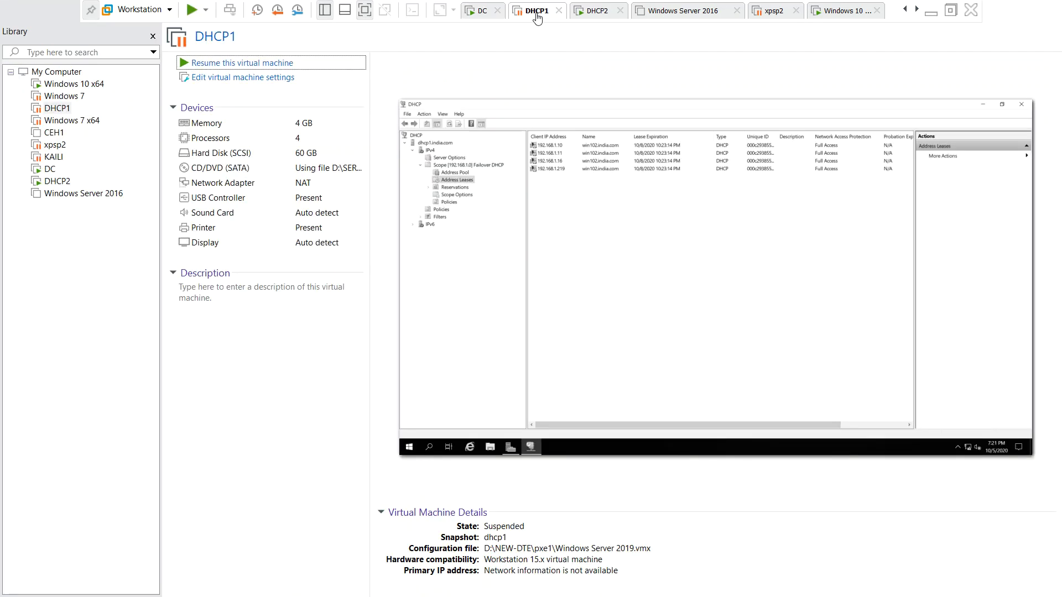
pyautogui.click(555, 102)
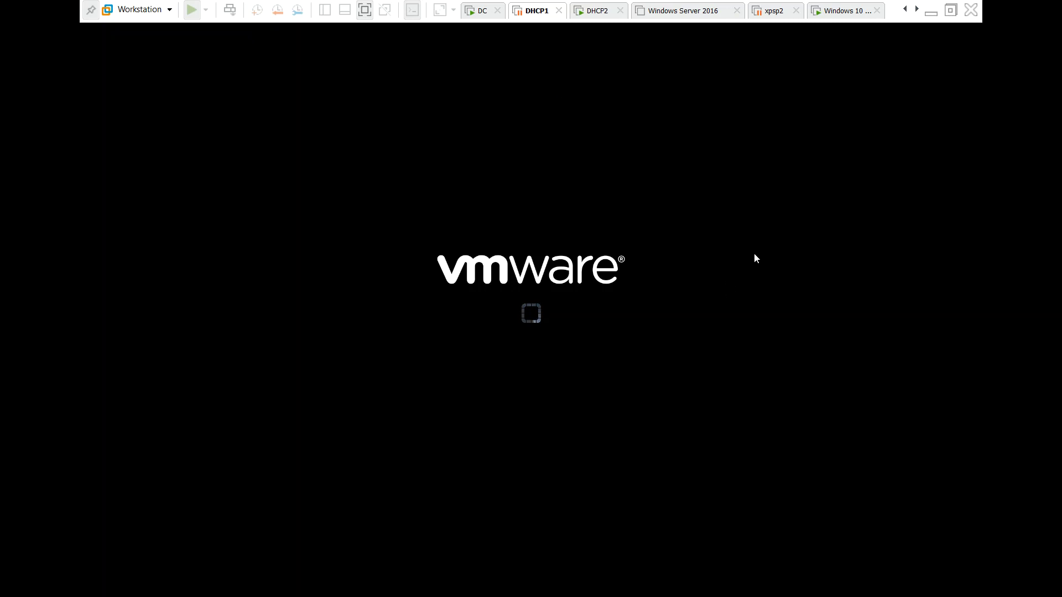
# Refresh the india.com host records again on the DC, then move across to the other VM tabs.
pyautogui.click(482, 14)
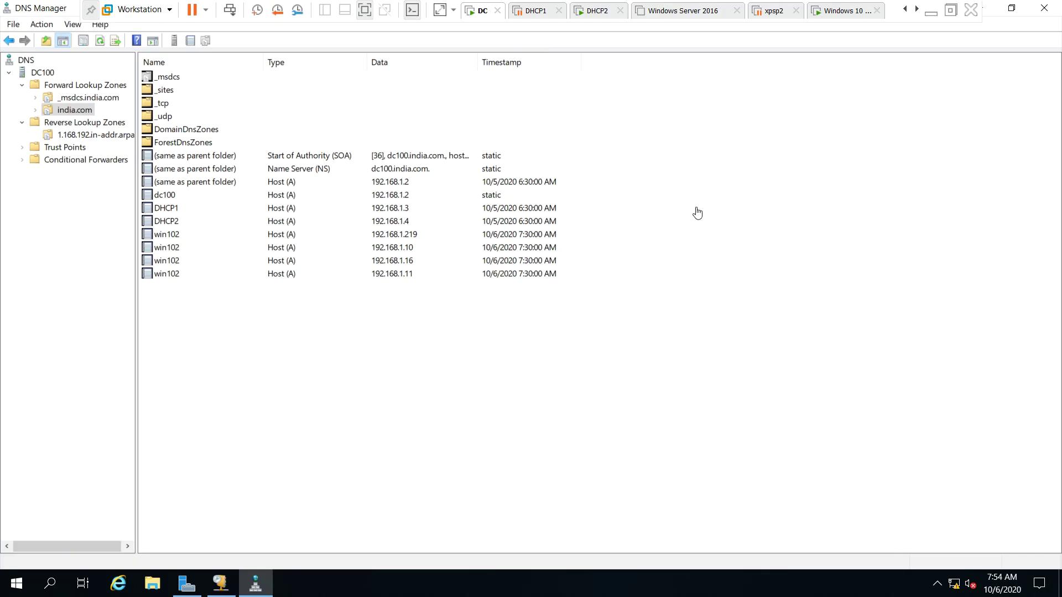
pyautogui.rightClick(805, 301)
pyautogui.click(849, 184)
pyautogui.click(533, 17)
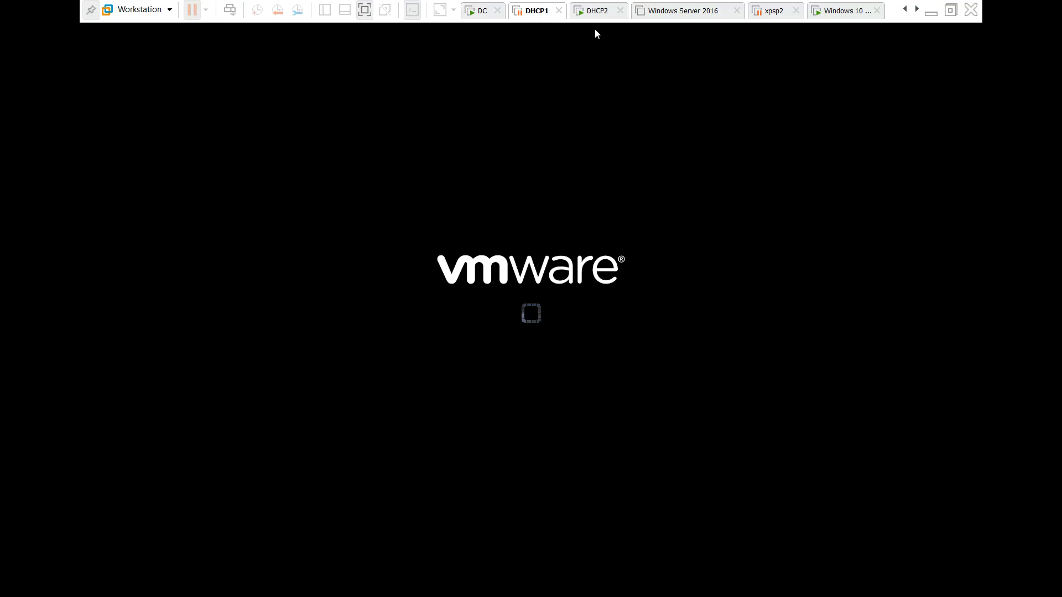
pyautogui.click(596, 12)
pyautogui.click(675, 12)
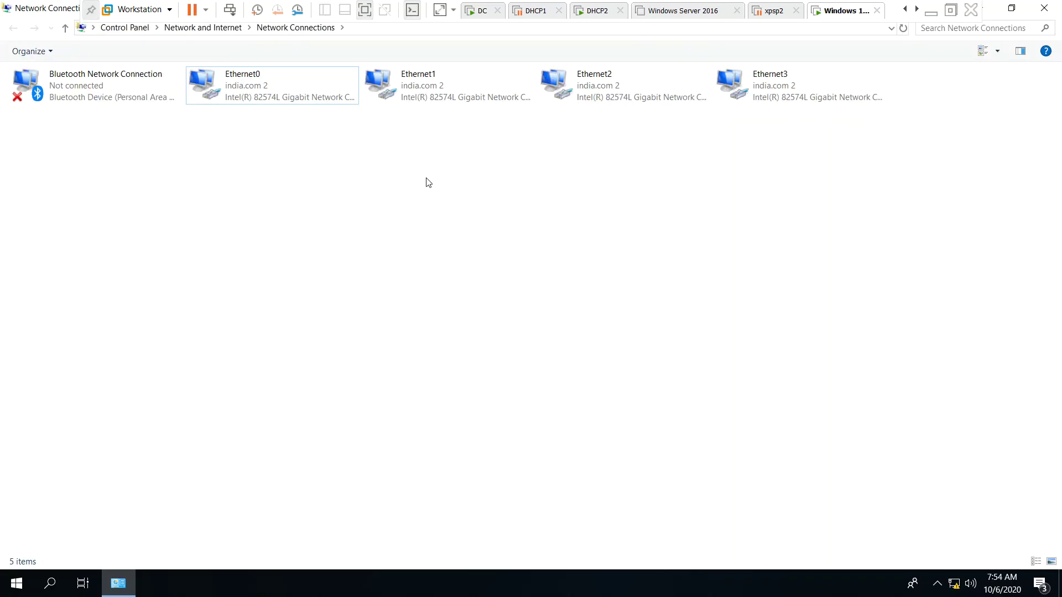
# Disable the Ethernet0, Ethernet1, Ethernet2 and Ethernet3 adapters on the Windows 10 VM.
pyautogui.click(297, 95)
pyautogui.rightClick(297, 95)
pyautogui.click(314, 102)
pyautogui.click(445, 81)
pyautogui.rightClick(446, 81)
pyautogui.click(466, 91)
pyautogui.click(651, 91)
pyautogui.rightClick(652, 91)
pyautogui.click(686, 101)
pyautogui.click(775, 78)
pyautogui.rightClick(775, 78)
pyautogui.click(807, 88)
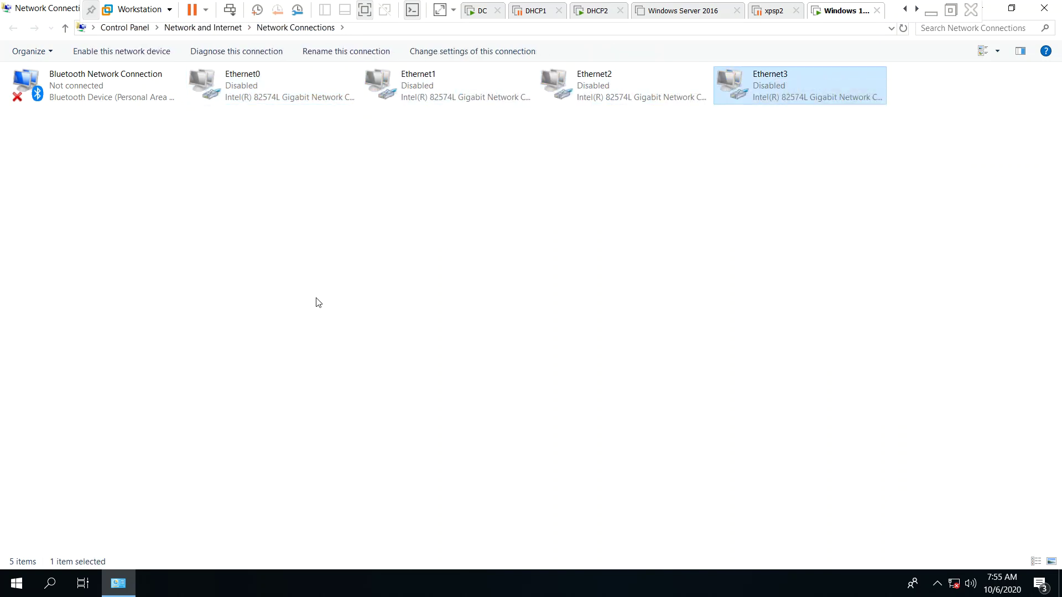
pyautogui.click(364, 289)
# Re-enable all four adapters, Ethernet0 through Ethernet3.
pyautogui.doubleClick(241, 100)
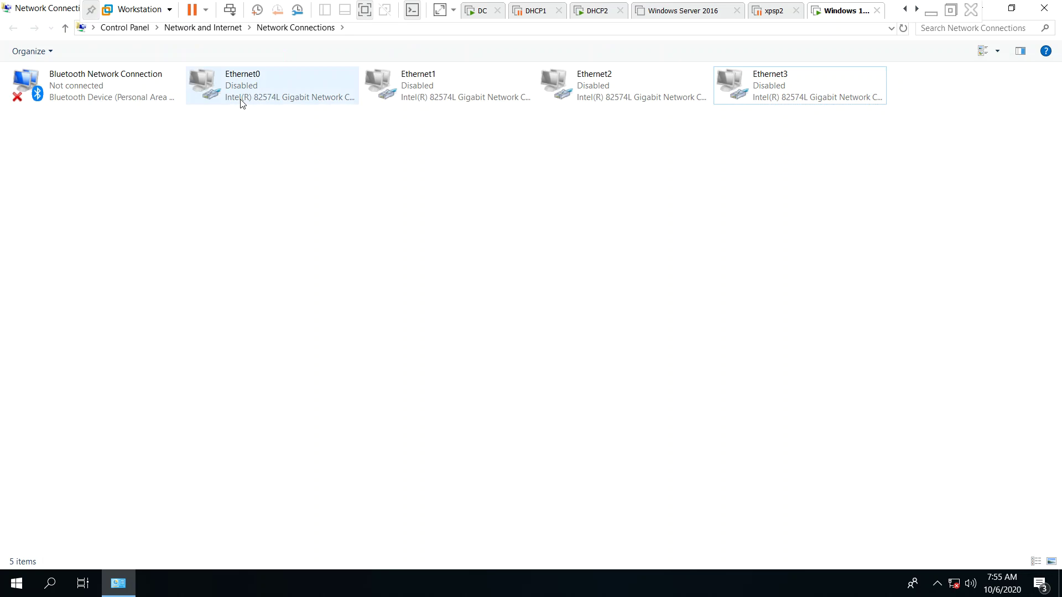
pyautogui.doubleClick(433, 94)
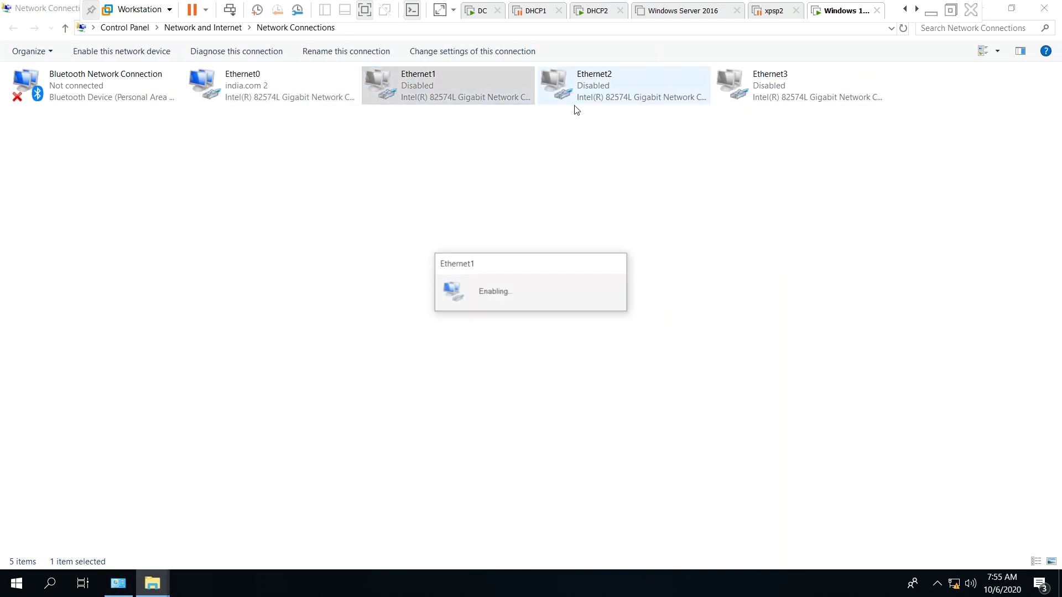
pyautogui.doubleClick(613, 91)
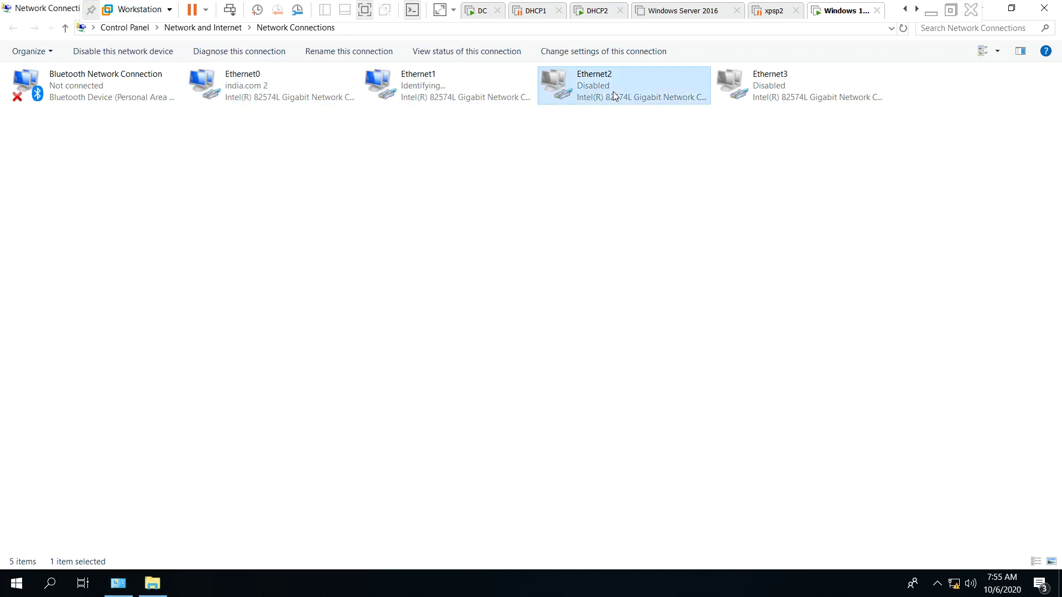
pyautogui.doubleClick(772, 90)
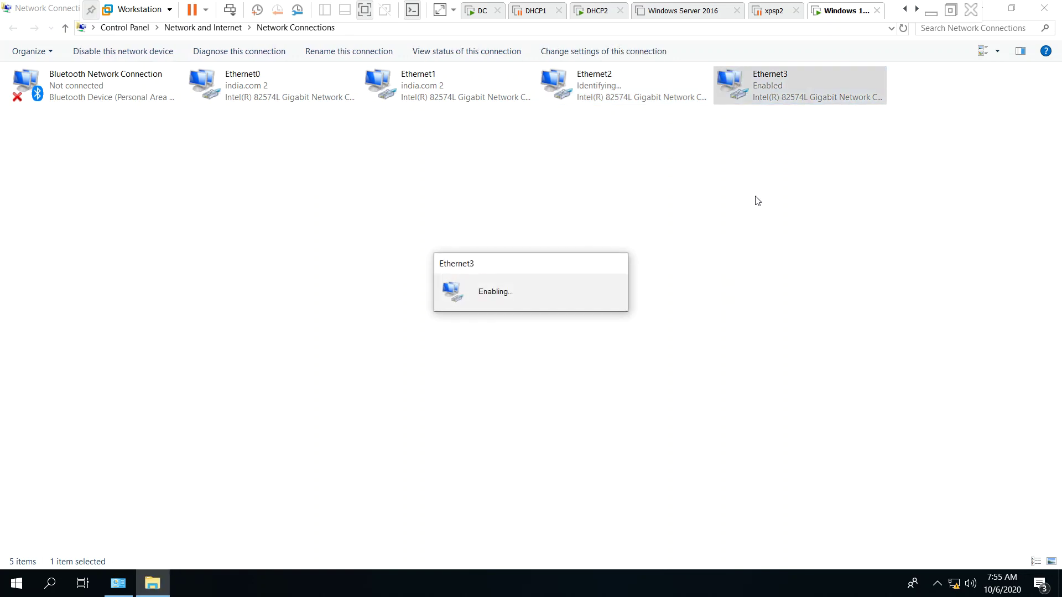
pyautogui.click(278, 209)
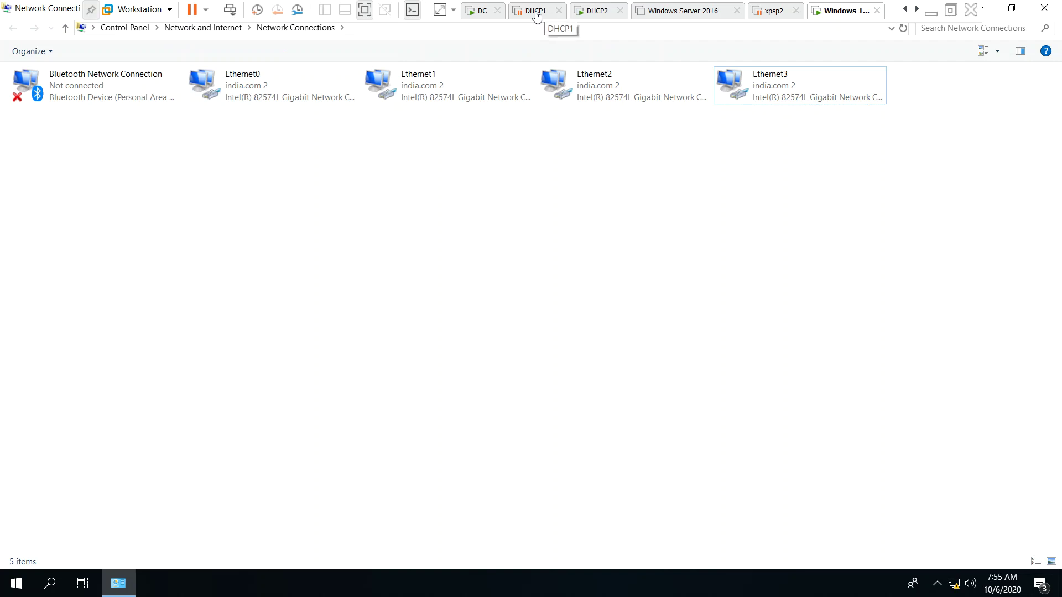
# Refresh the india.com host records twice in the DC's DNS Manager.
pyautogui.click(477, 11)
pyautogui.rightClick(471, 425)
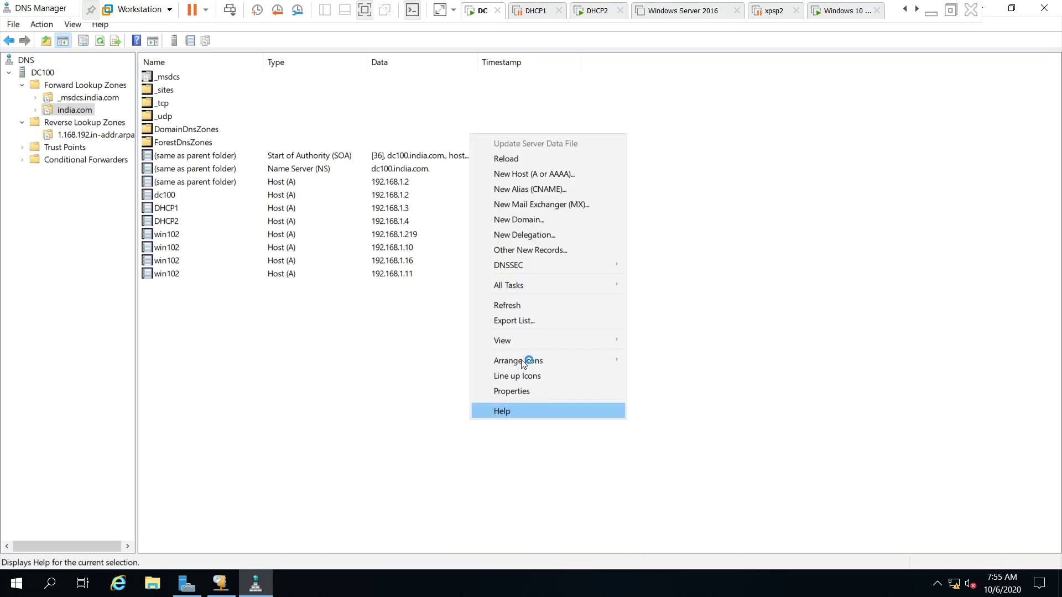
pyautogui.click(539, 306)
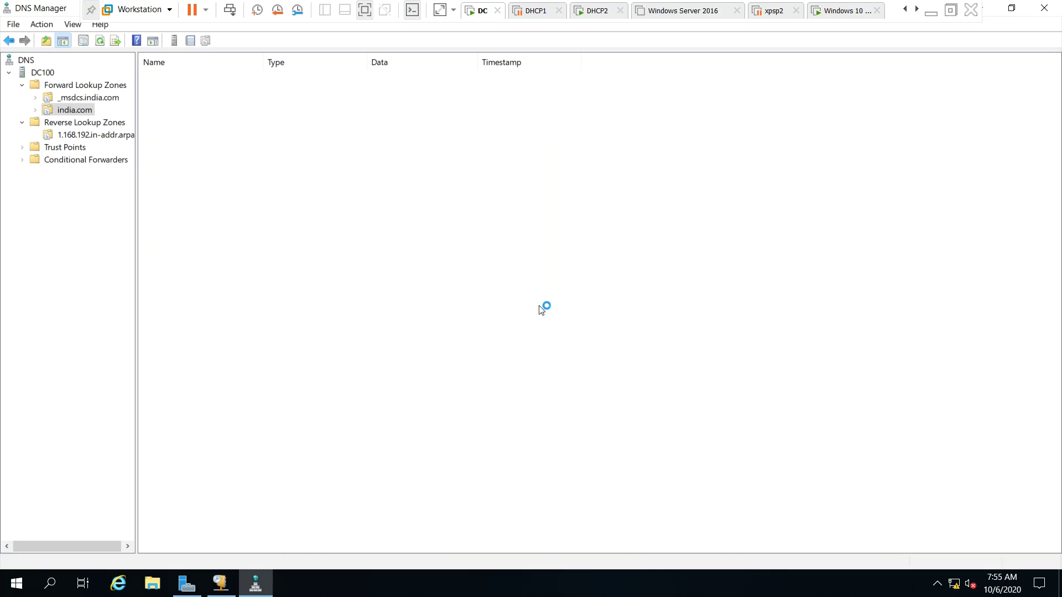
pyautogui.rightClick(430, 434)
pyautogui.click(494, 320)
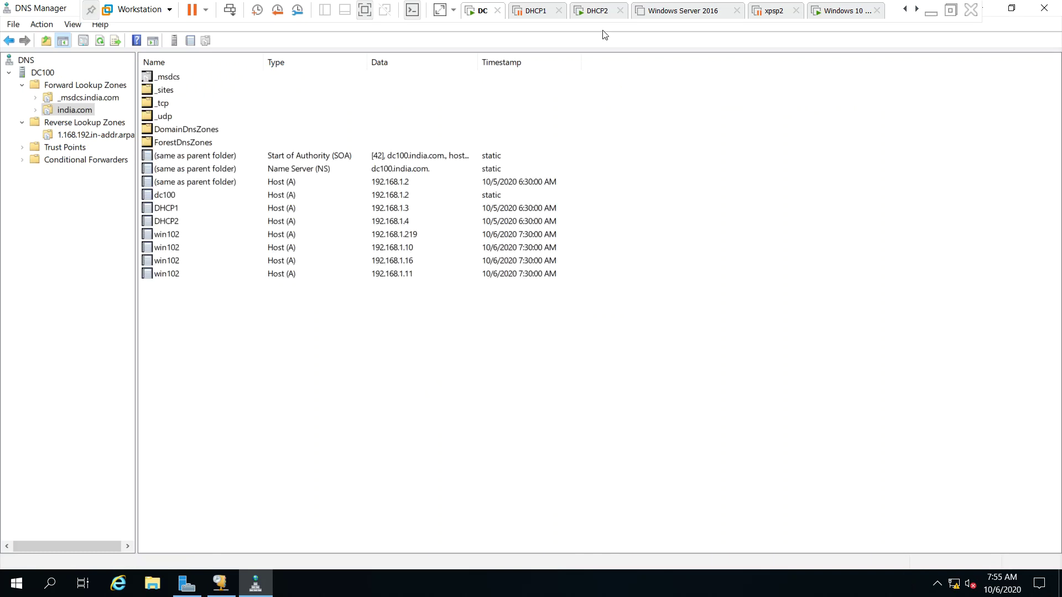
# Refresh the DHCP server contents on the DHCP2 VM.
pyautogui.click(535, 11)
pyautogui.click(617, 15)
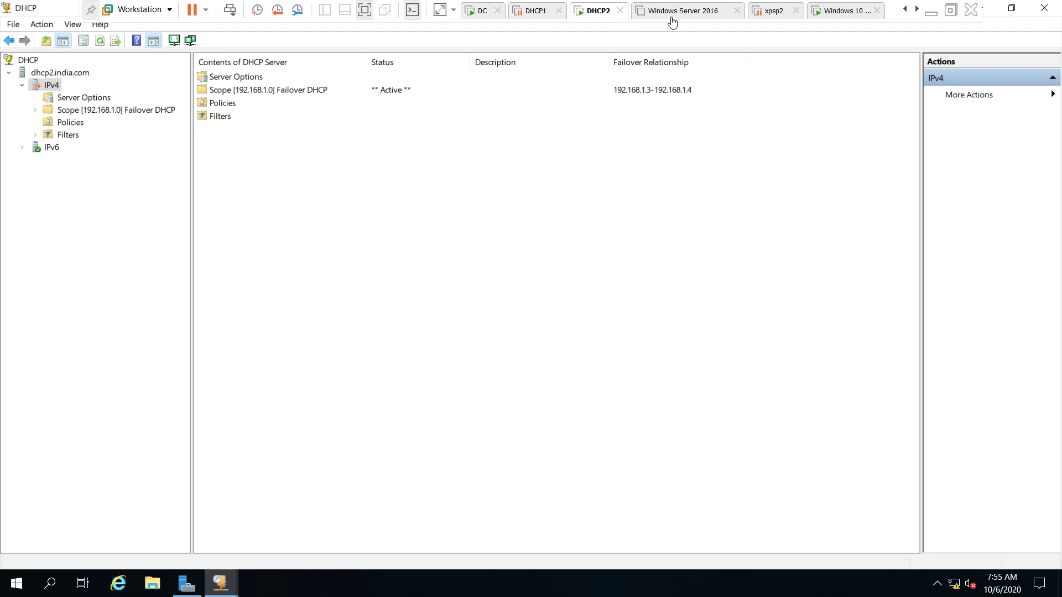
pyautogui.rightClick(373, 327)
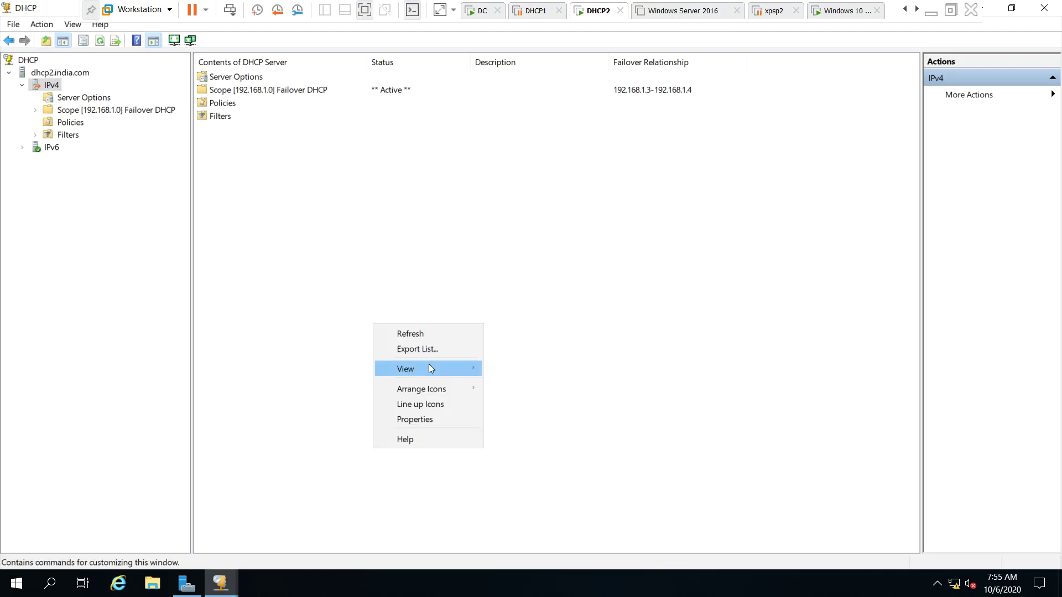
pyautogui.click(426, 333)
# Return to the Windows 10 VM's network connections.
pyautogui.click(686, 14)
pyautogui.click(771, 13)
pyautogui.click(849, 13)
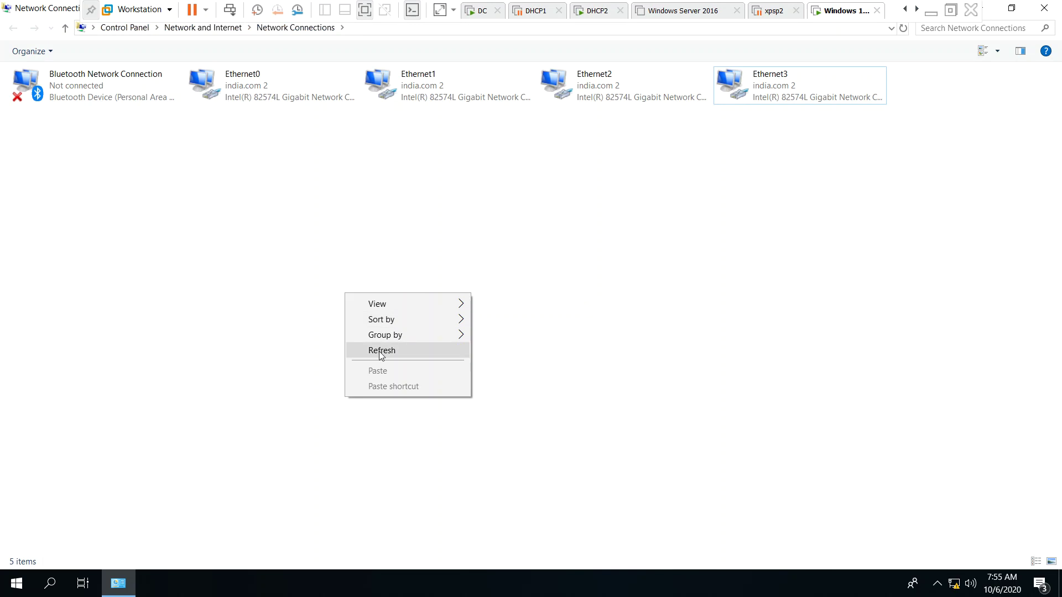
# Refresh Network Connections, review Ethernet0's status details, then minimize to the host desktop.
pyautogui.click(379, 350)
pyautogui.doubleClick(237, 99)
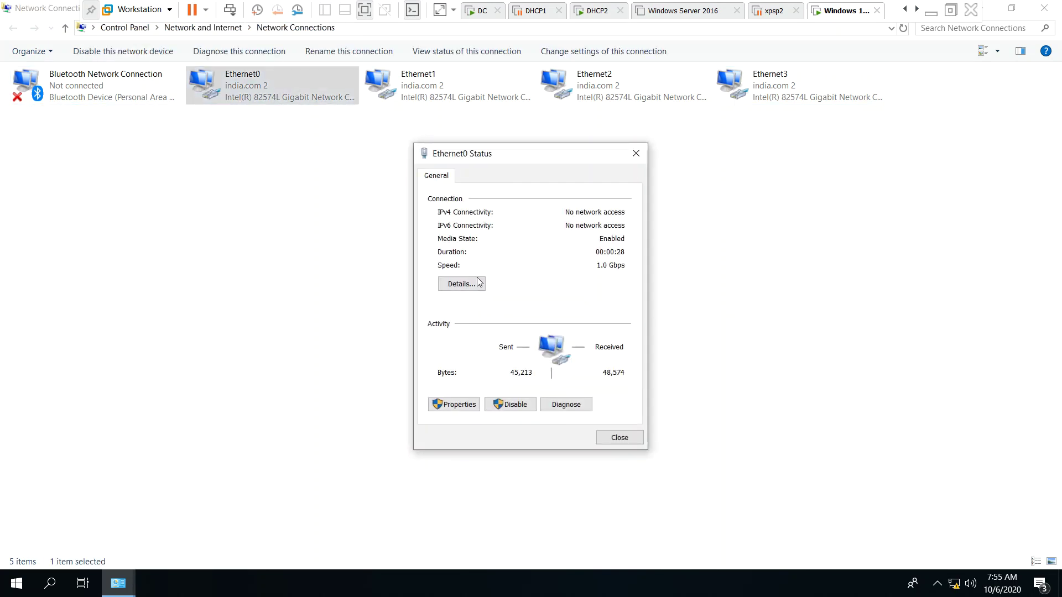
pyautogui.click(478, 281)
pyautogui.click(673, 175)
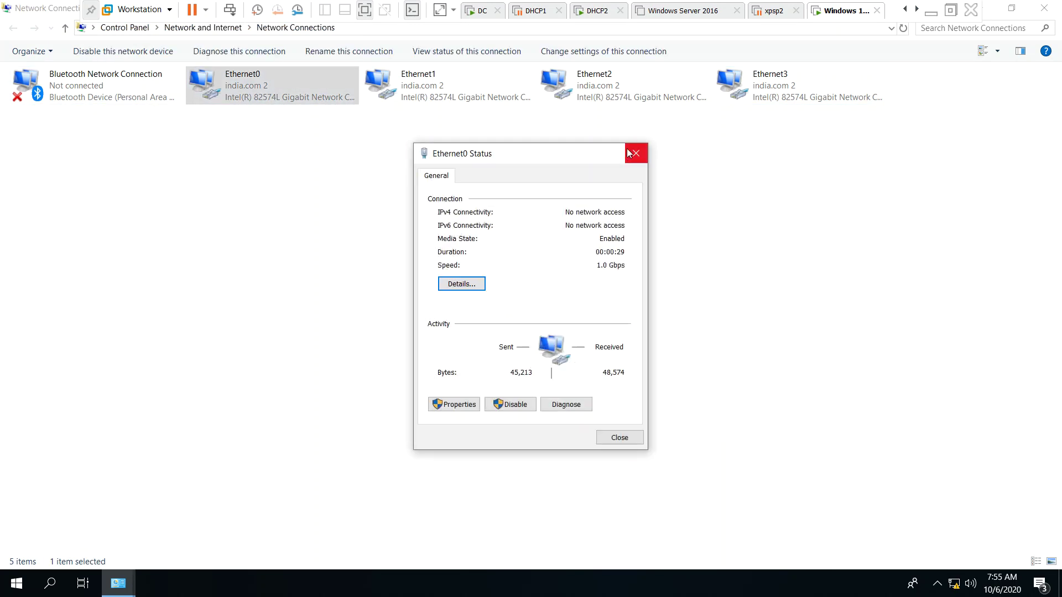
pyautogui.click(636, 154)
pyautogui.click(304, 209)
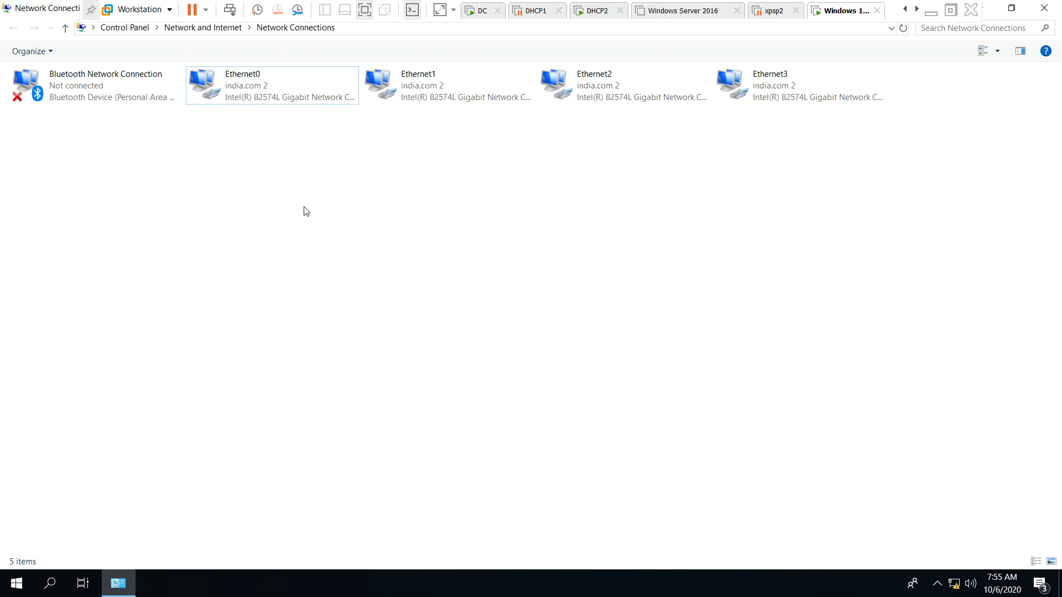
pyautogui.click(931, 13)
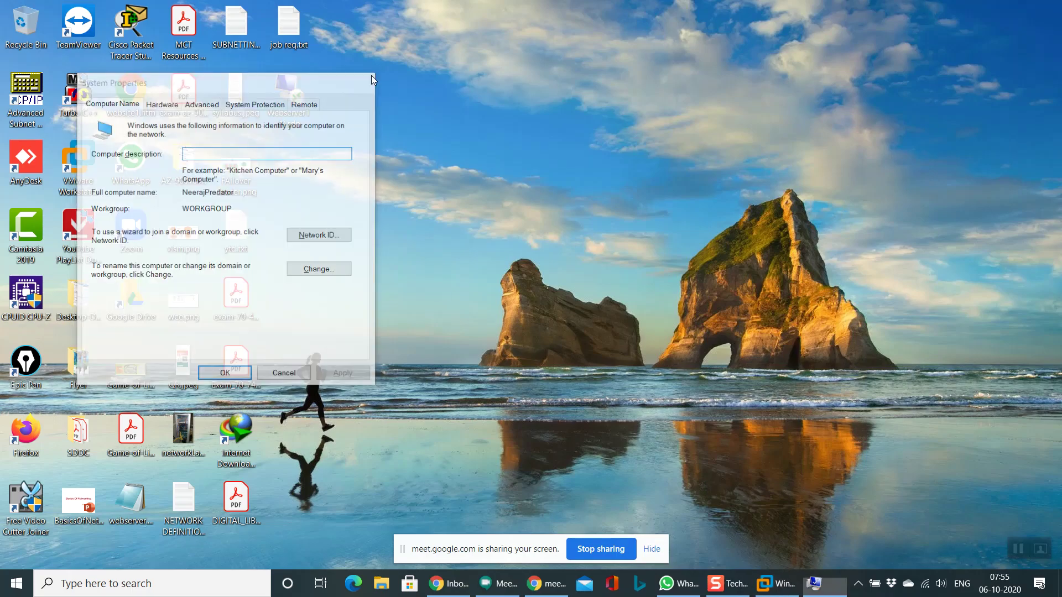